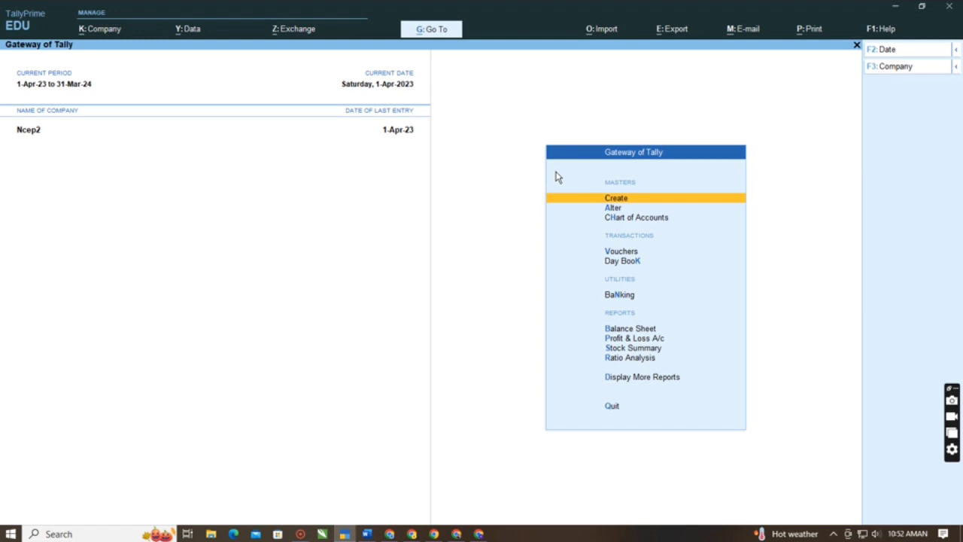
key(alt)
key(alt)
key(alt+k)
key(Down)
key(Up)
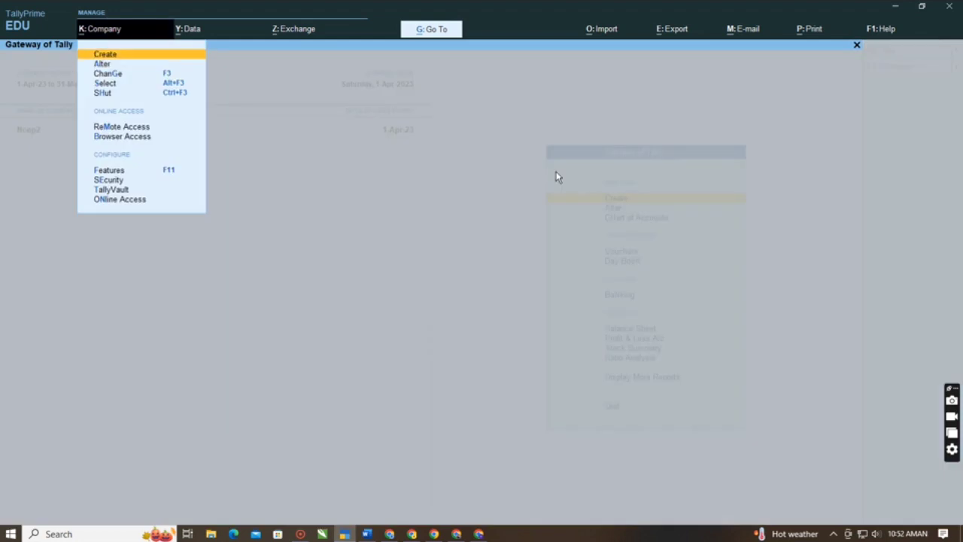
key(Return)
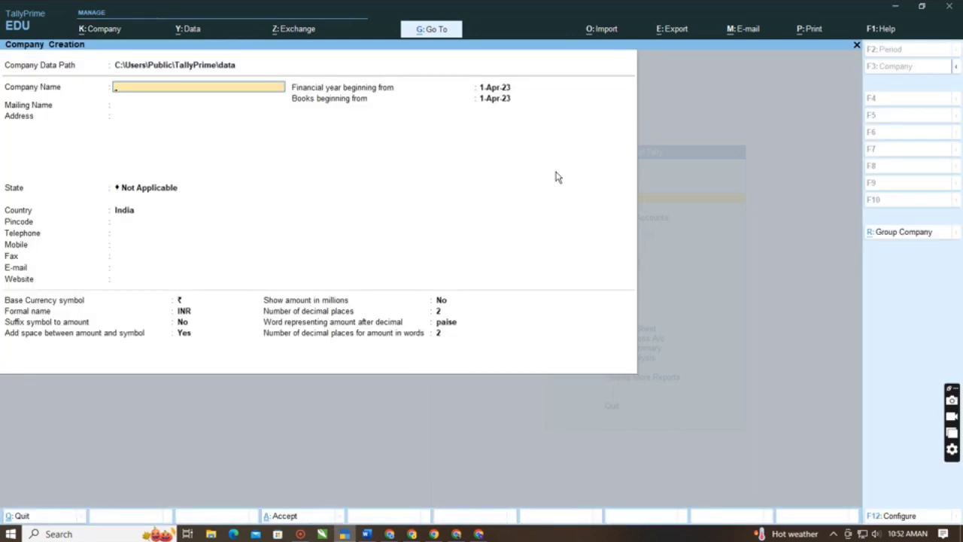
text(Sbc)
key(BackSpace)
key(BackSpace)
key(BackSpace)
key(BackSpace)
text(ab)
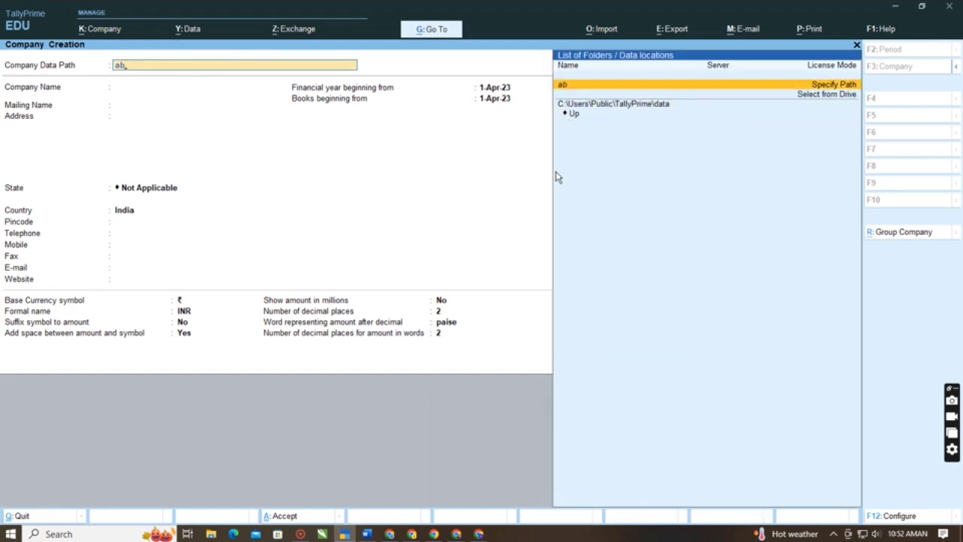
text(c pvt.ltd)
key(Escape)
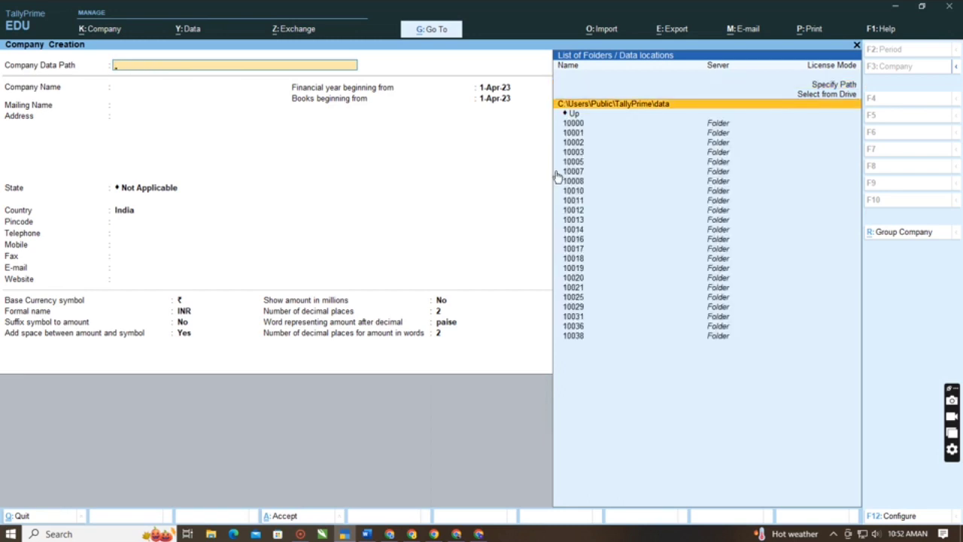
key(Escape)
key(Return)
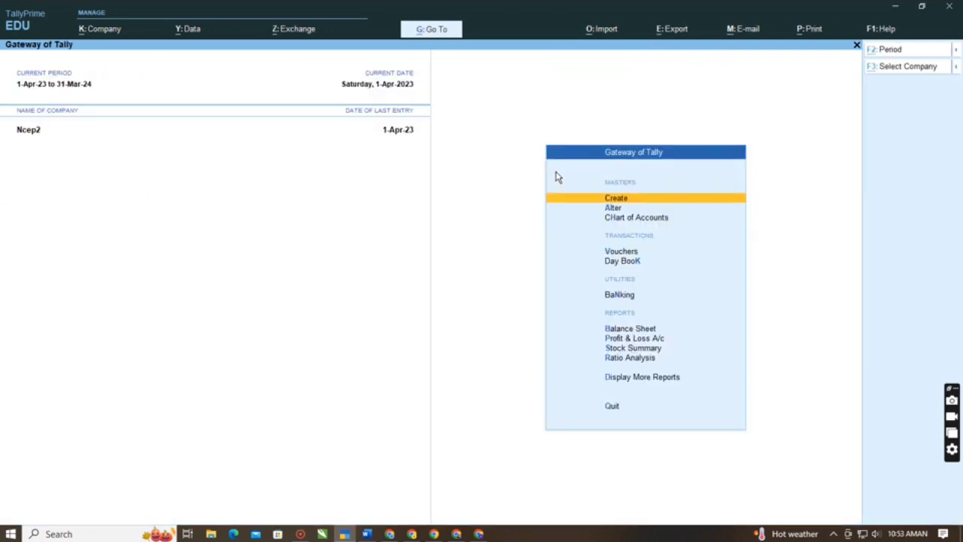
- Start creating a new company named Abc Pvt.Ltd and keep the same mailing name
key(alt+k)
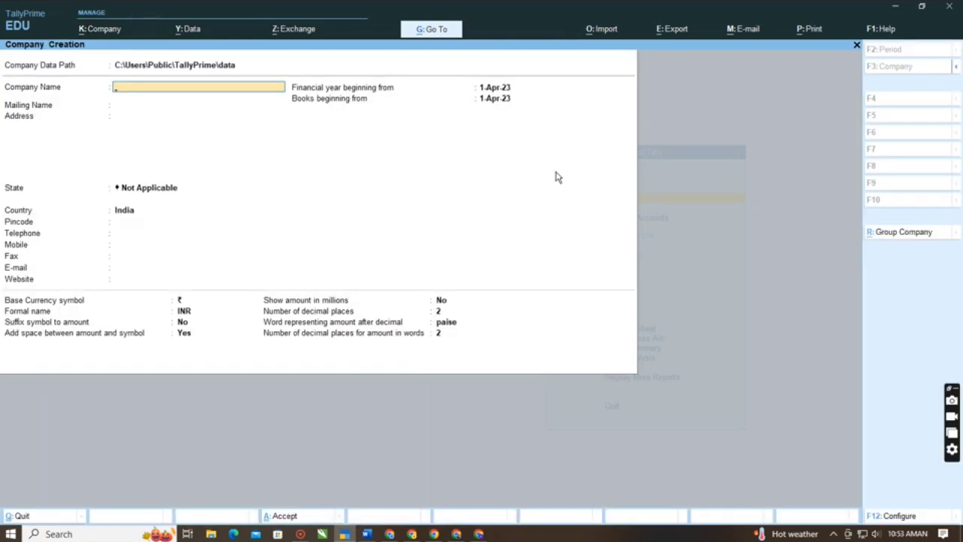
text(Abc Pvt)
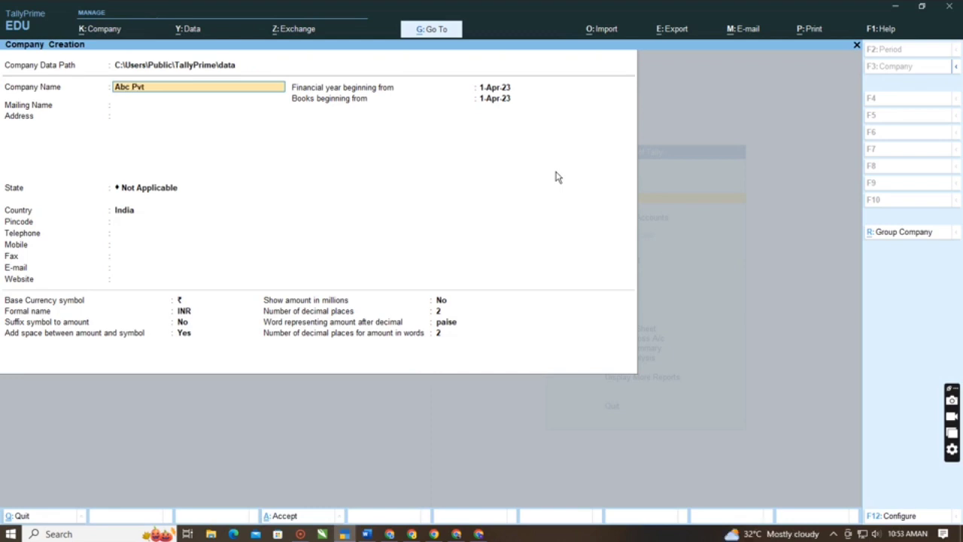
text(.Lyd)
key(BackSpace)
key(BackSpace)
text(td)
key(Return)
key(Return)
key(Return)
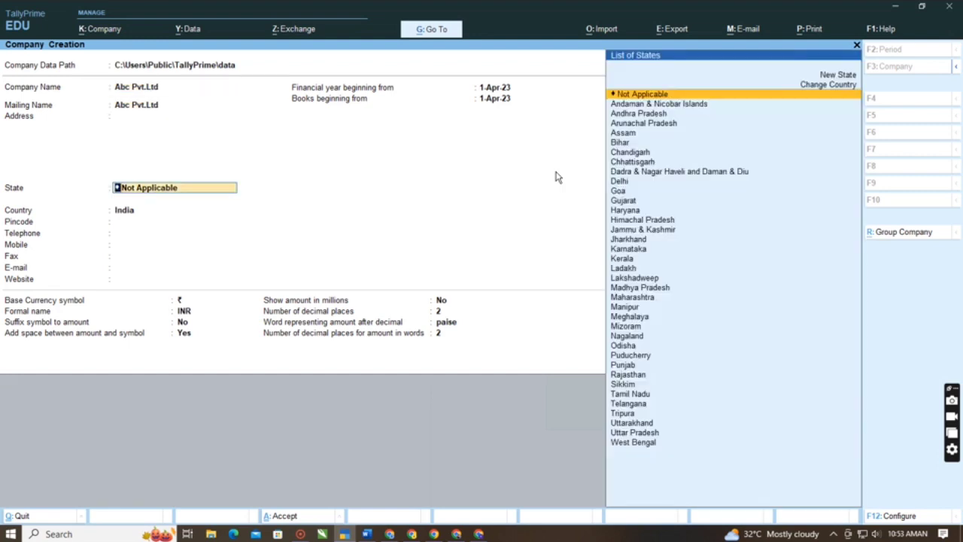
- Leave the address blank, set the company's state to Delhi and enter its pincode
key(Down)
key(Down)
key(Down)
key(Down)
key(Down)
key(Down)
key(Down)
key(Down)
key(Down)
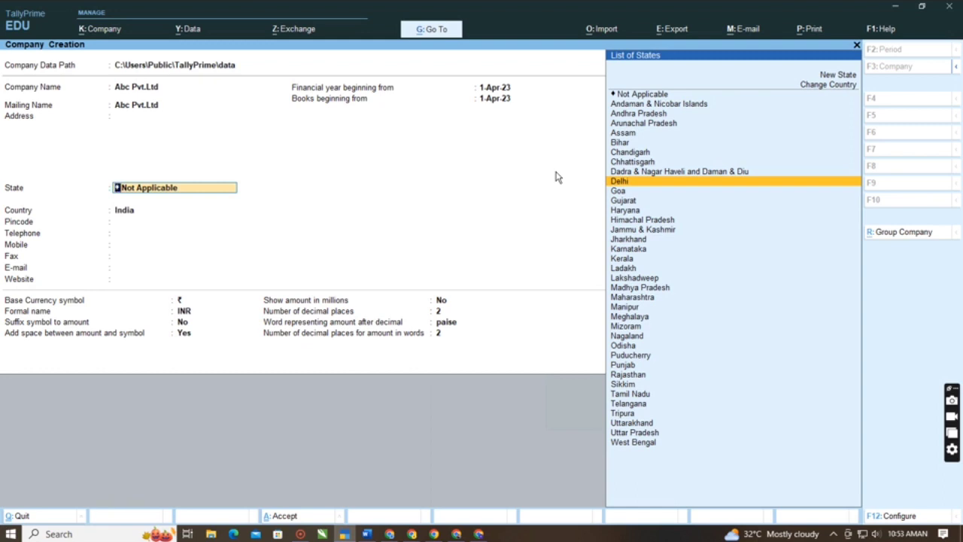
key(Return)
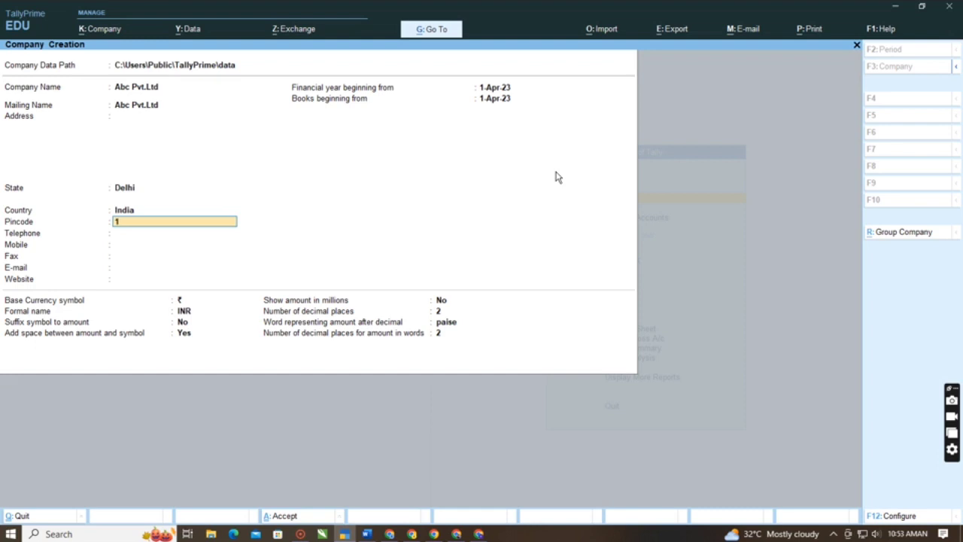
text(10086)
key(Return)
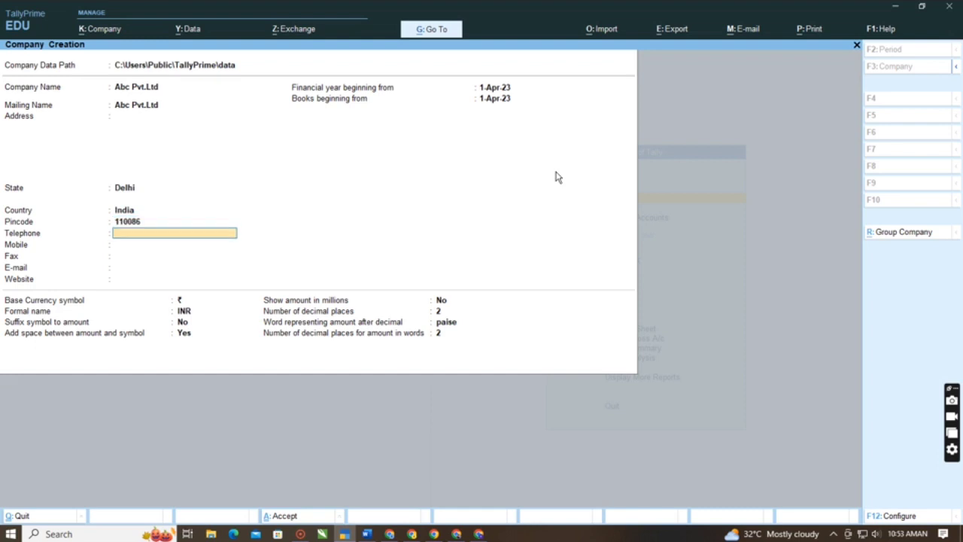
- Leave the remaining contact fields blank, accept the default base currency settings and save the new company
key(Return)
key(Return)
key(Return)
key(Return)
key(Return)
key(Return)
key(Return)
key(Return)
key(Return)
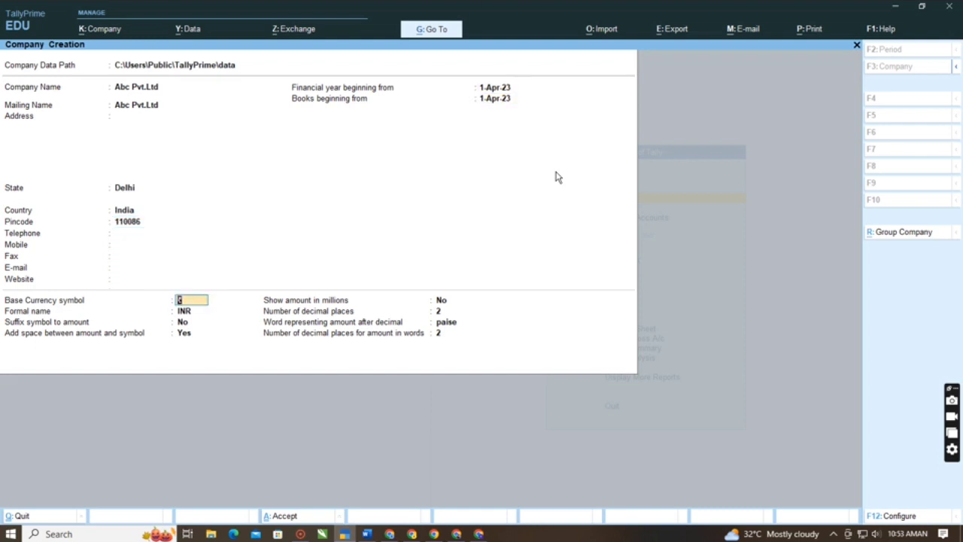
key(Return)
key(Return)
key(Return)
key(Return)
key(Return)
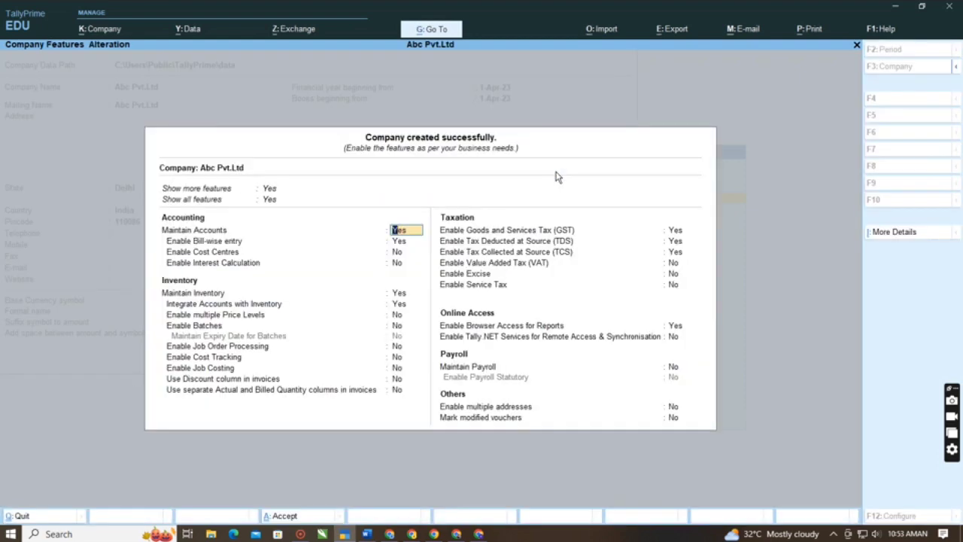
- Accept the default accounting and inventory features of the company, up to the GST option under Taxation
key(Return)
key(Return)
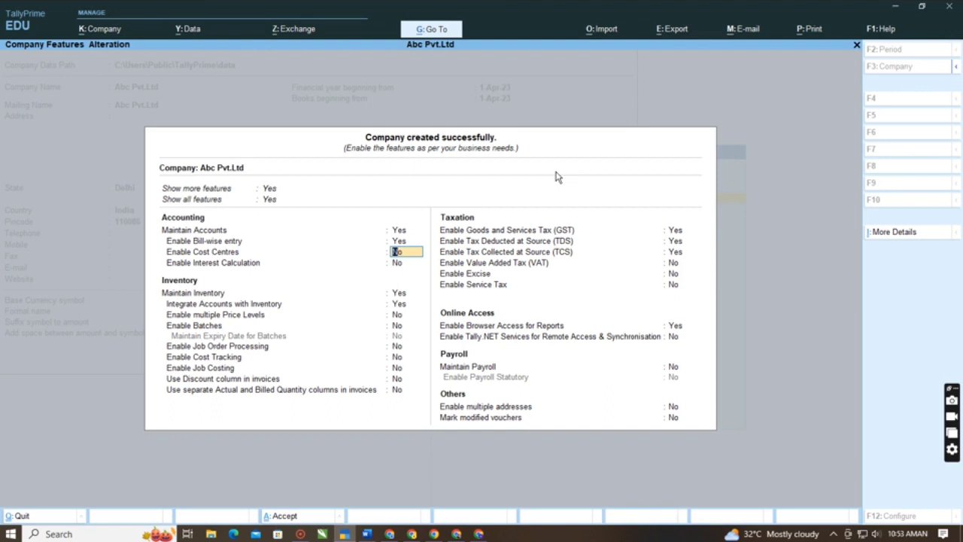
key(Return)
key(Return)
key(Return)
key(Return)
key(Return)
key(Return)
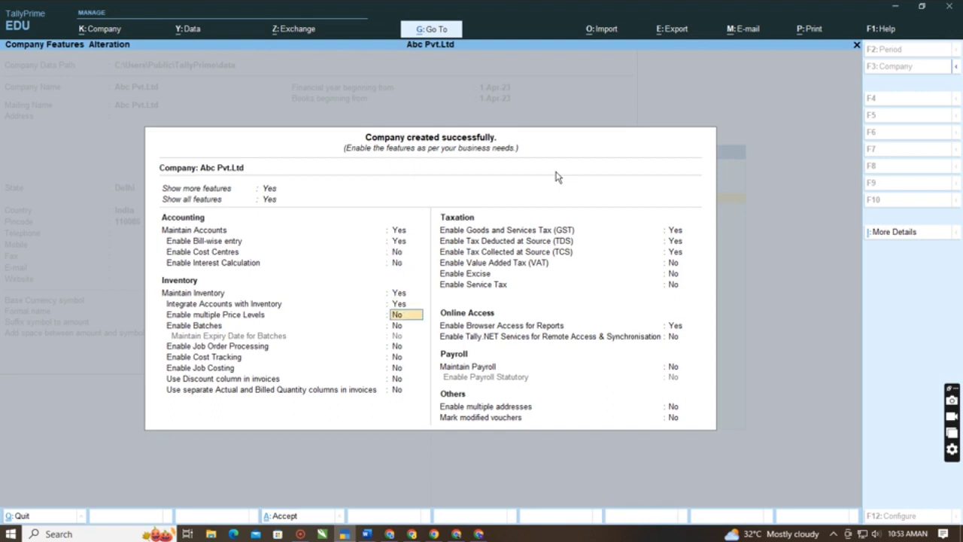
key(Return)
key(Return)
key(Return)
key(Return)
key(Return)
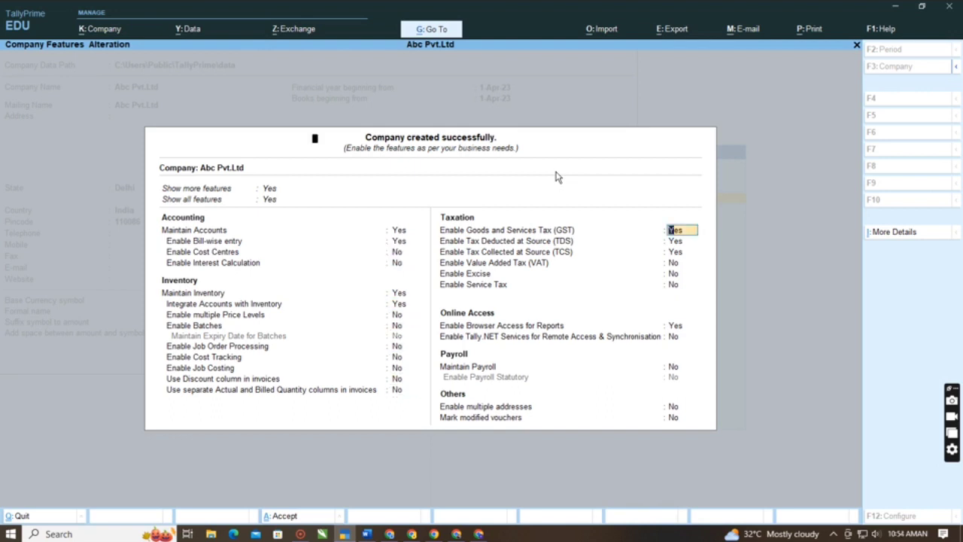
key(Return)
key(Escape)
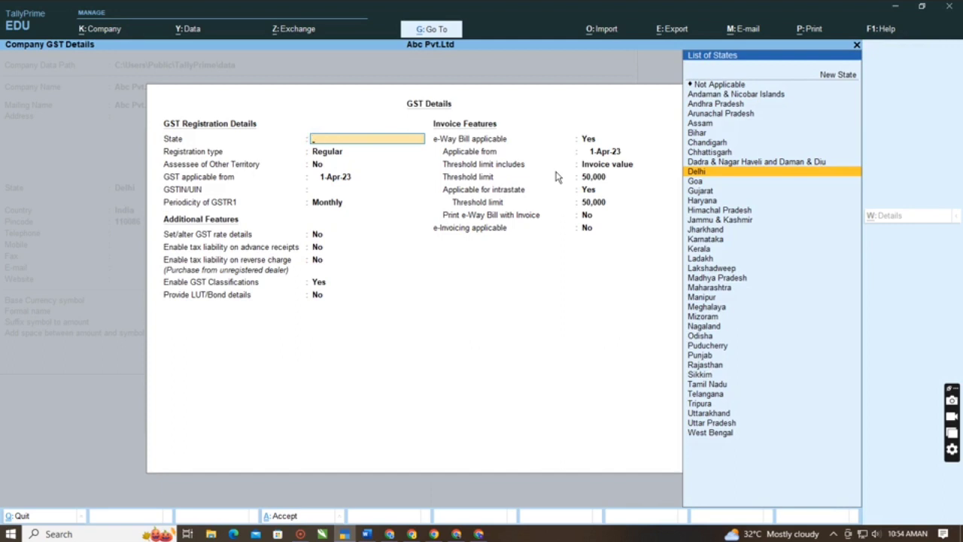
key(Escape)
key(Return)
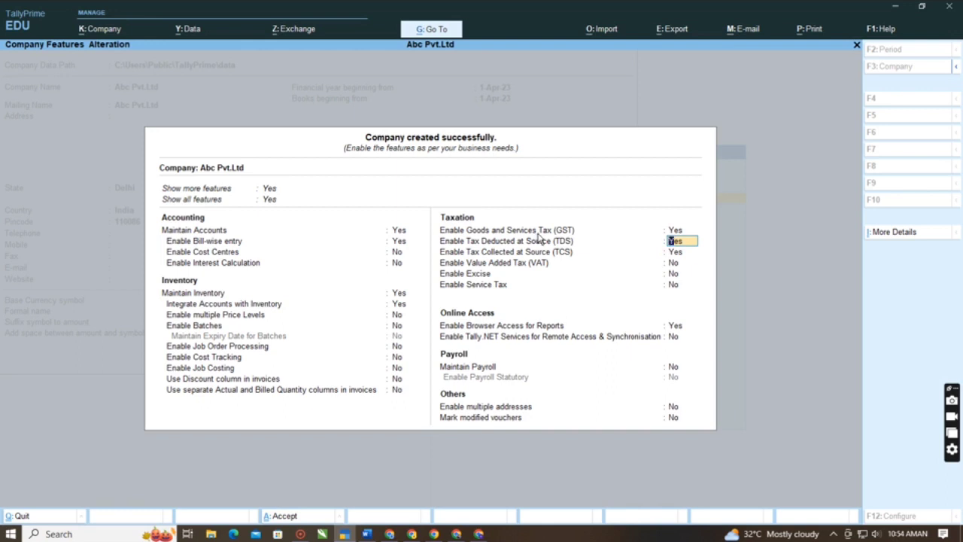
- Bring up the screen annotation tools and open the GST details with Enable Goods and Services Tax kept at Yes
key(super)
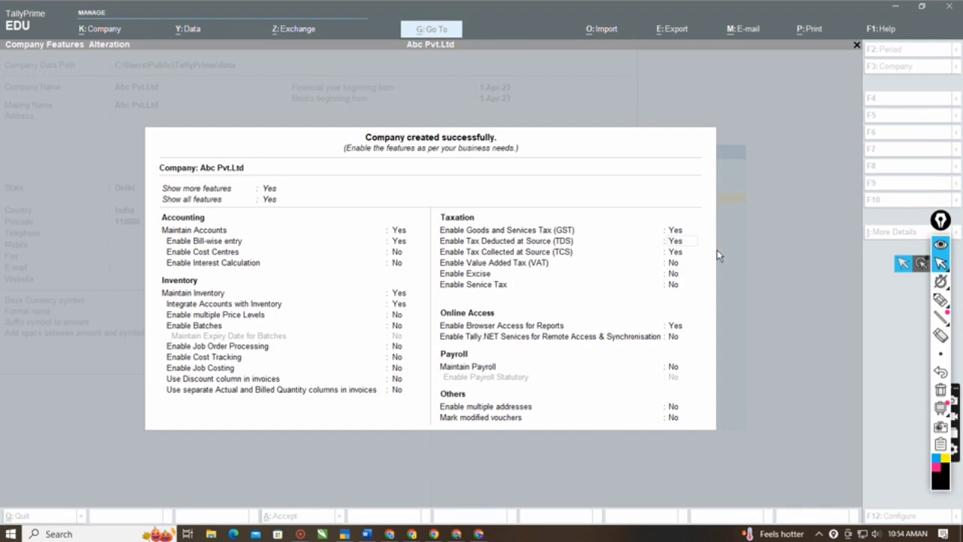
click(644, 197)
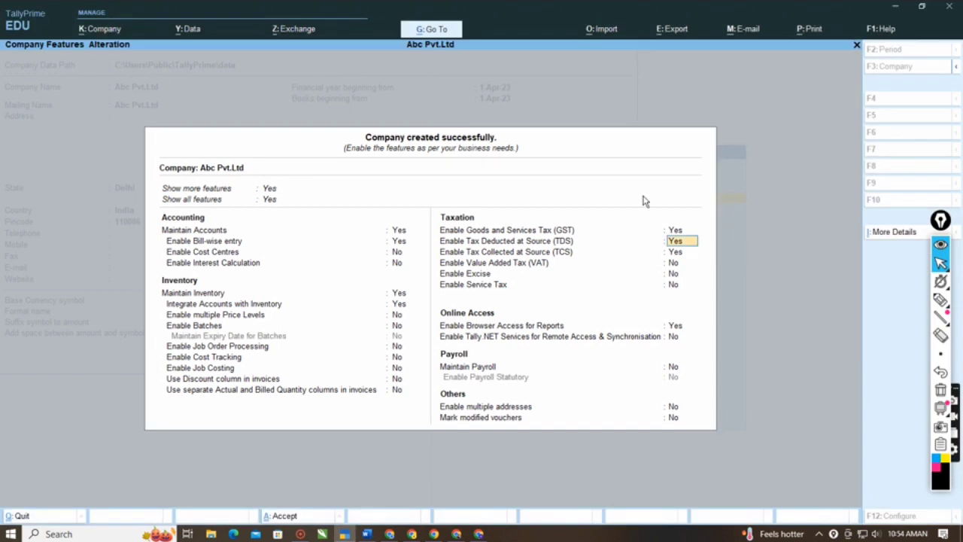
click(675, 230)
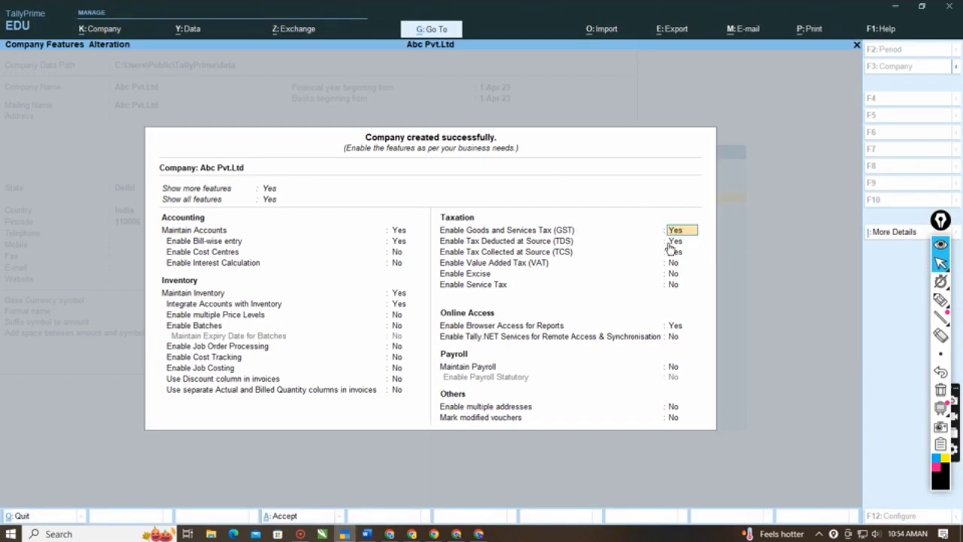
key(Return)
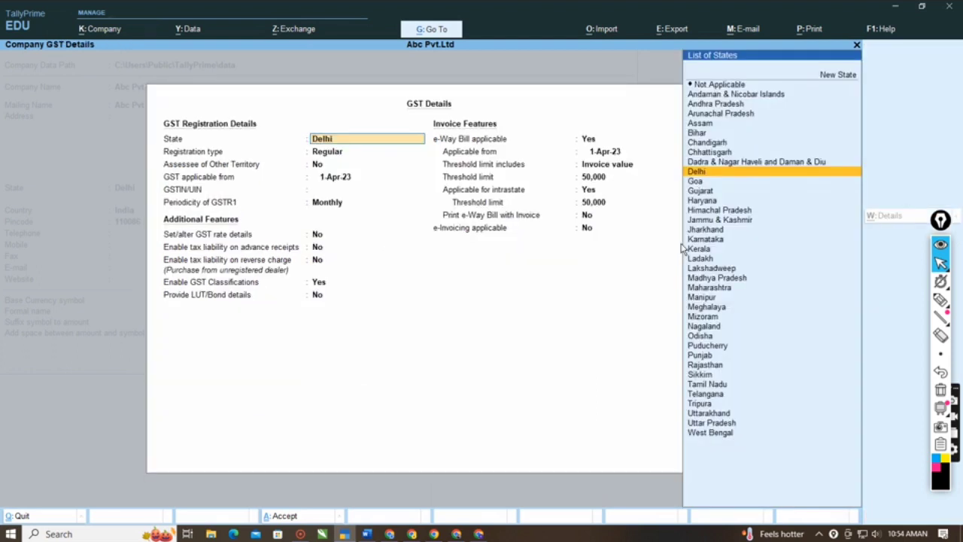
- Circle the GST Registration Details heading with the freehand pen and erase the mark
click(941, 300)
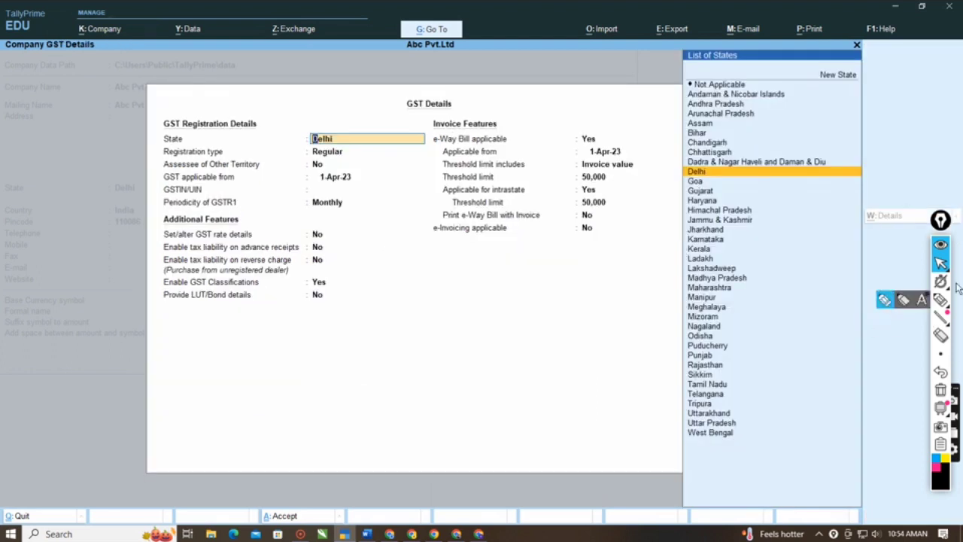
click(885, 300)
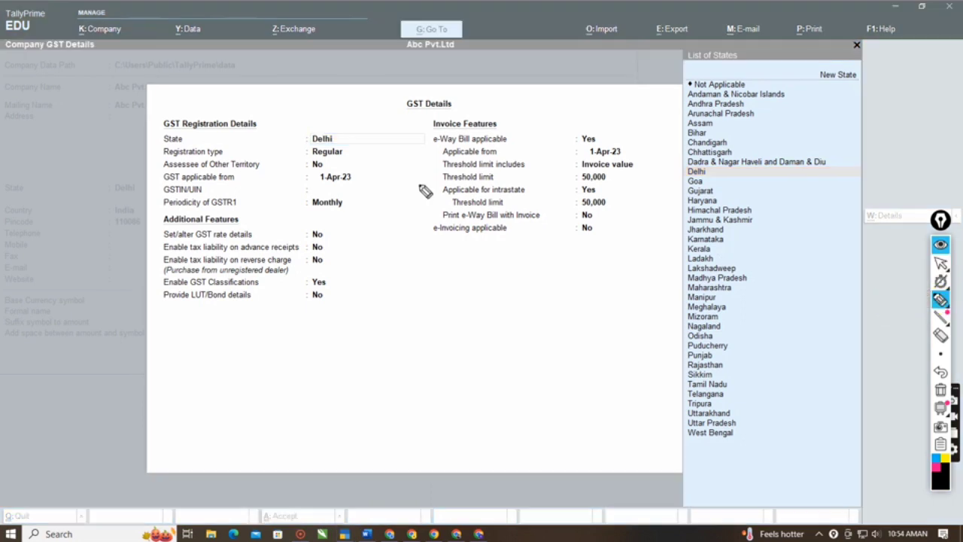
mouse_move(245, 107)
mouse_down()
mouse_move(157, 128)
mouse_move(286, 133)
mouse_move(209, 101)
mouse_up()
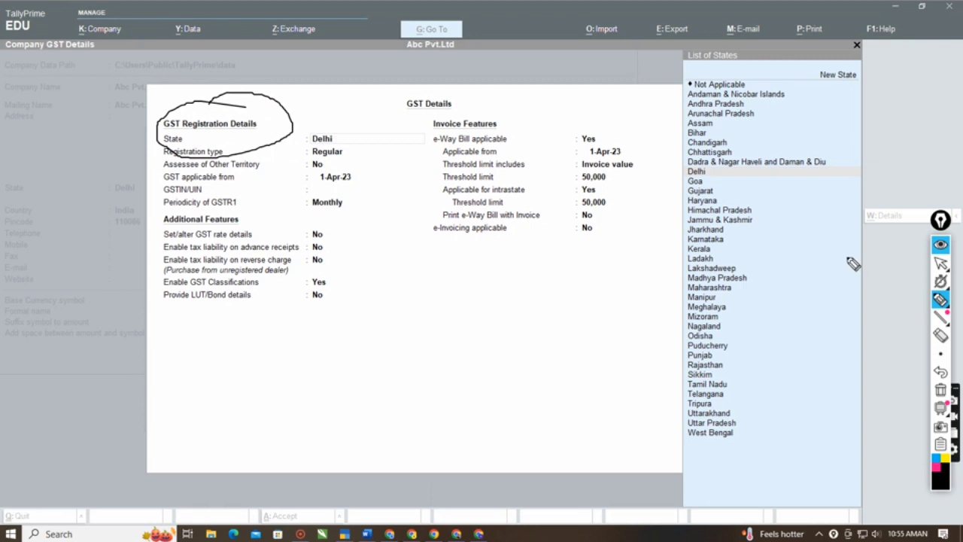
click(941, 336)
click(289, 109)
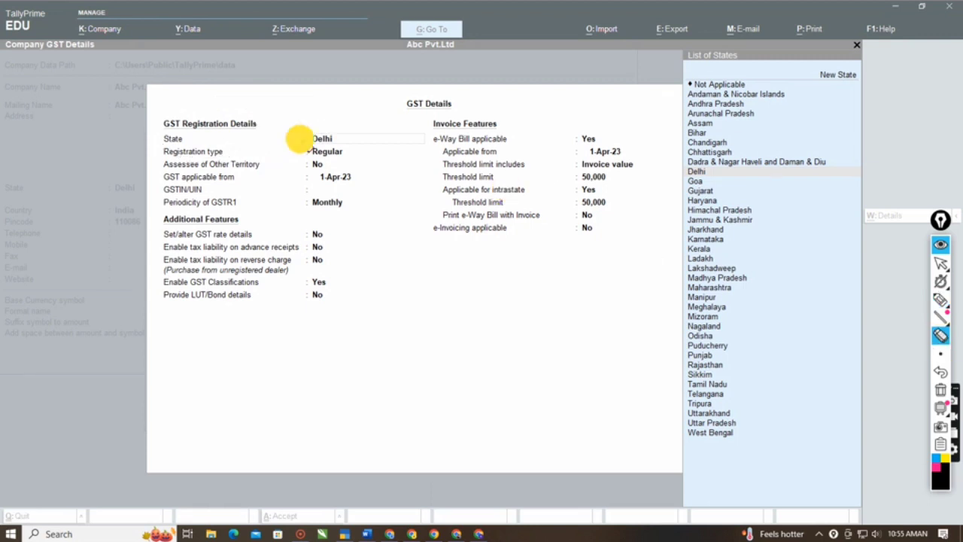
- Return from annotating to the GST details and enter the company's GSTIN/UIN
click(941, 264)
click(424, 238)
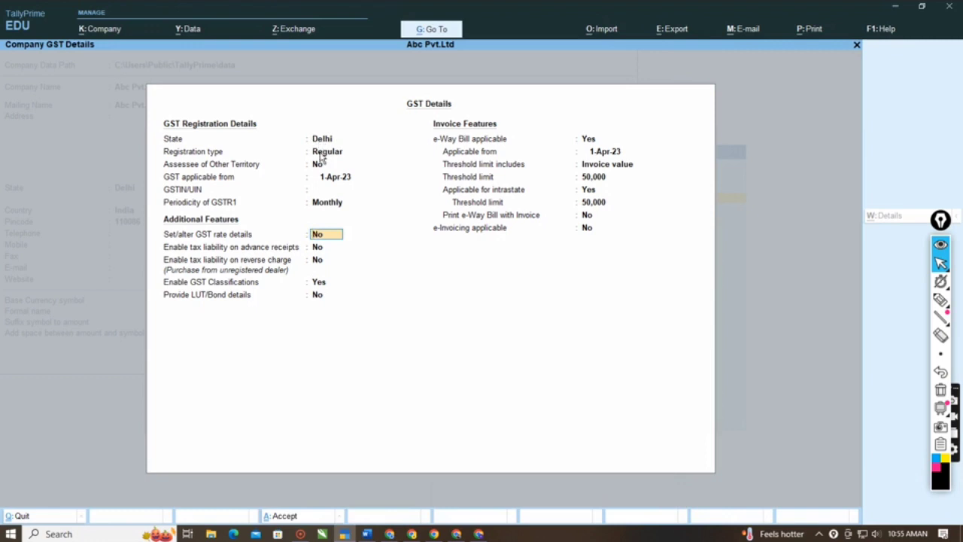
click(334, 191)
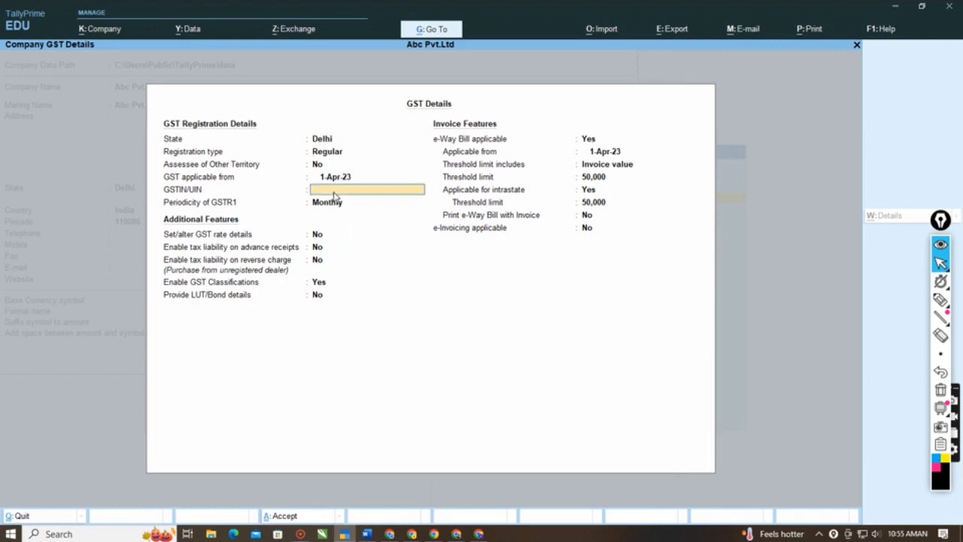
text(075664545454545)
key(Return)
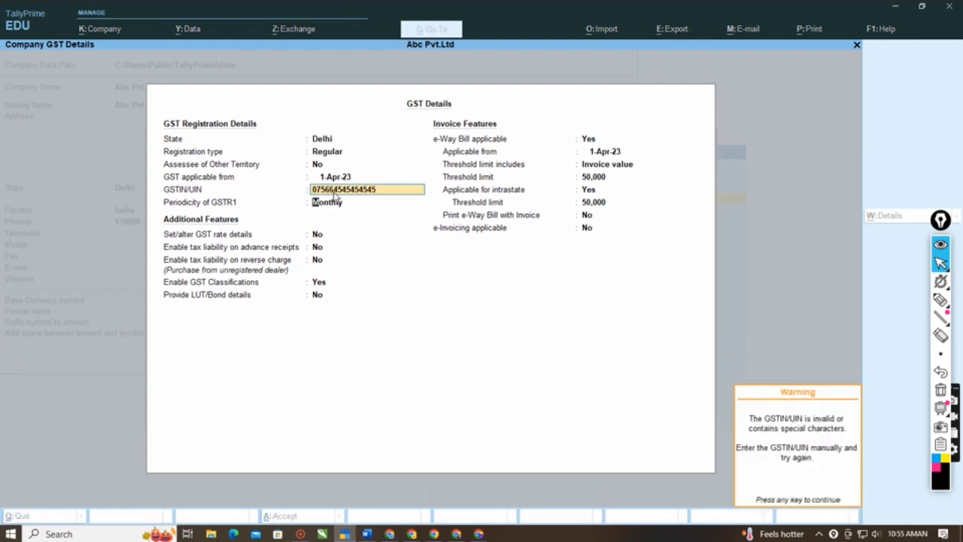
key(Return)
key(Return)
key(Return)
key(Return)
key(Return)
key(Return)
key(Return)
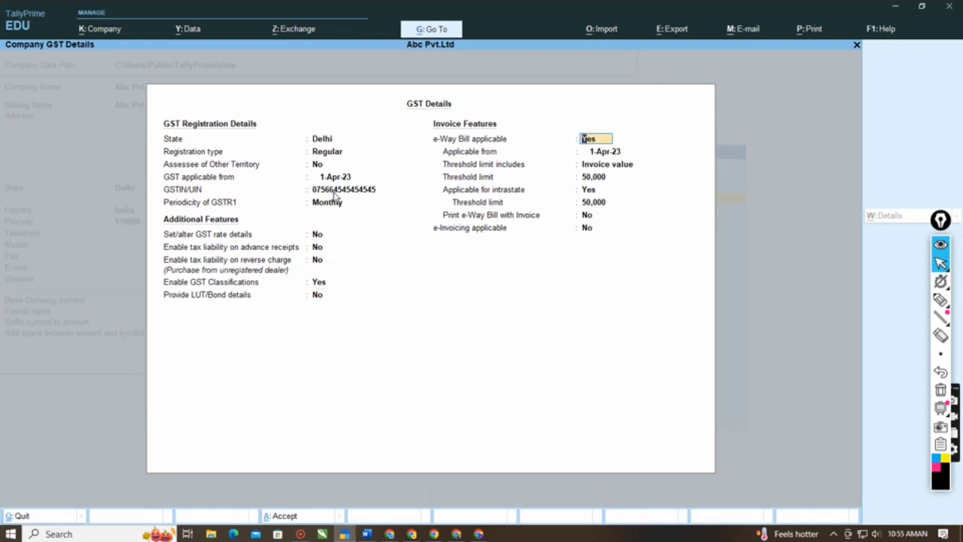
- Accept the default return periodicity, additional features and e-Way Bill settings and save the GST details
key(Return)
key(Return)
key(Return)
key(Return)
key(Return)
key(Return)
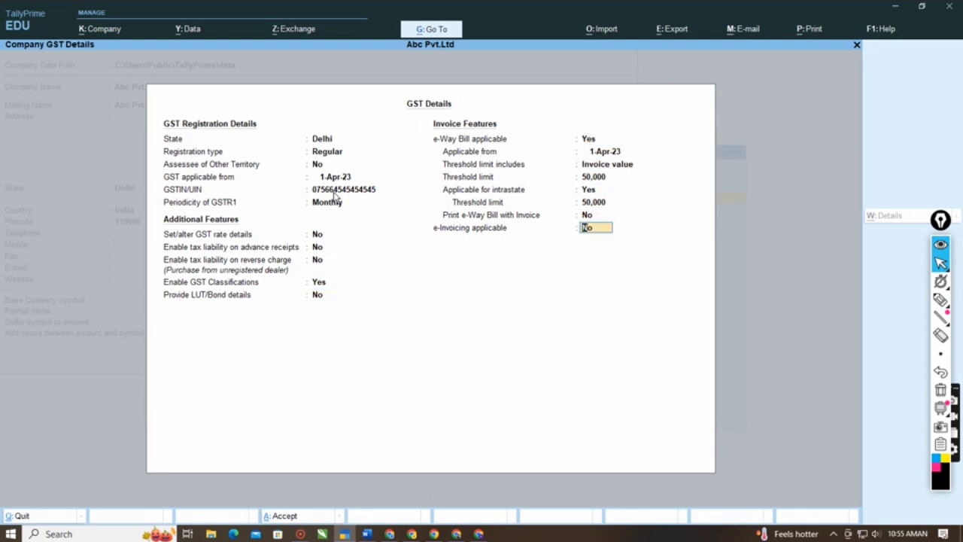
key(Return)
key(Return)
key(Return)
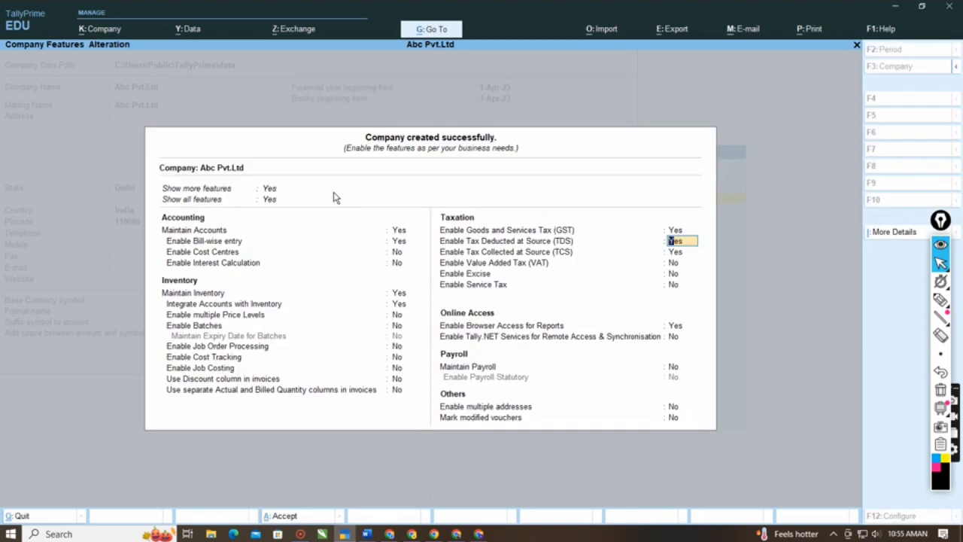
- Circle the Enable Goods and Services Tax (GST) option under Taxation with the freehand pen
key(ctrl)
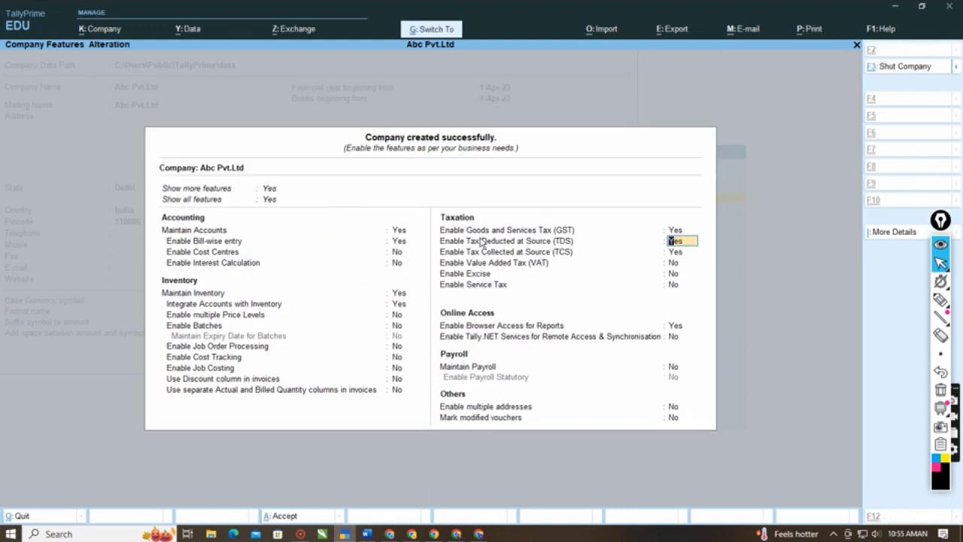
click(942, 301)
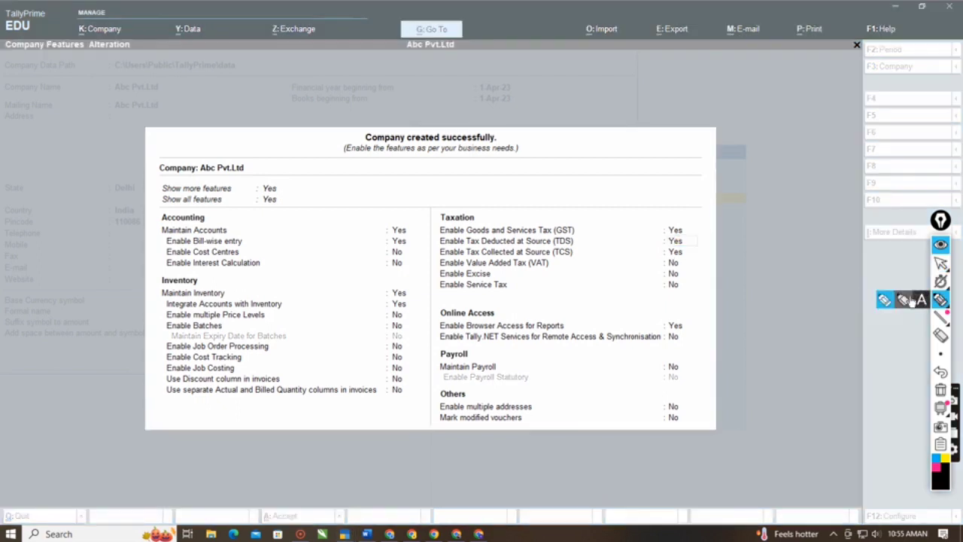
mouse_move(691, 212)
mouse_down()
mouse_move(525, 206)
mouse_move(437, 221)
mouse_move(436, 232)
mouse_move(451, 243)
mouse_move(684, 240)
mouse_move(703, 221)
mouse_move(686, 212)
mouse_up()
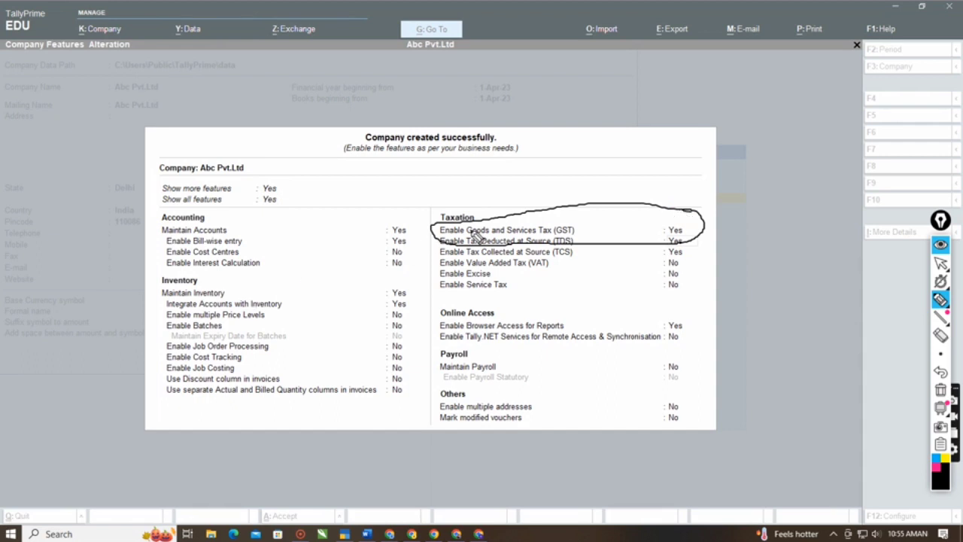
- Erase the freehand circle around the GST option, return from annotating and accept the company features for Abc Pvt.Ltd
click(943, 337)
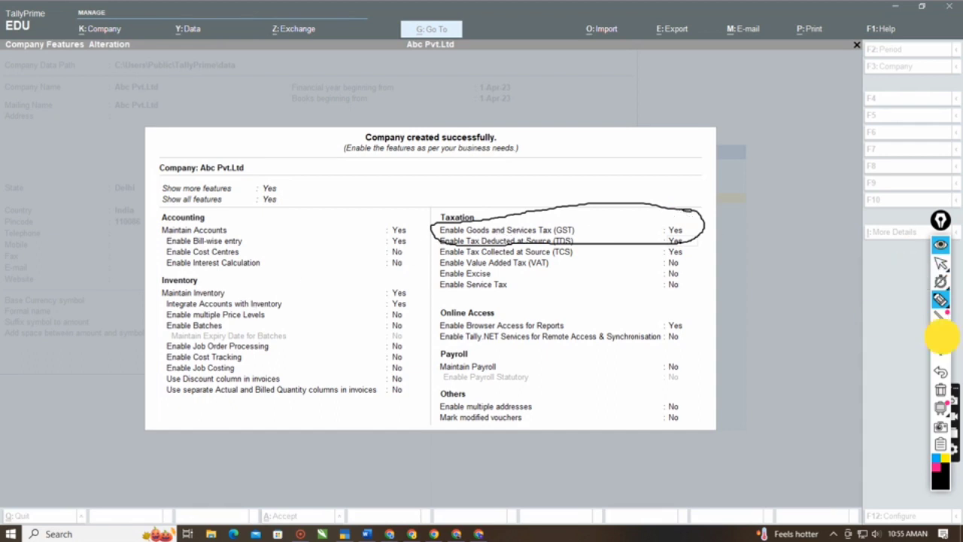
drag(715, 182, 641, 301)
click(941, 263)
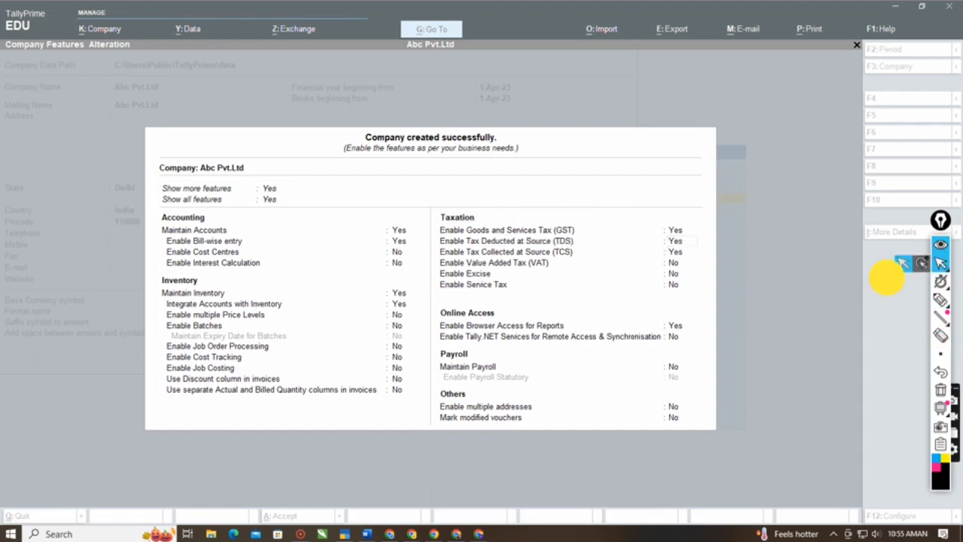
key(ctrl+a)
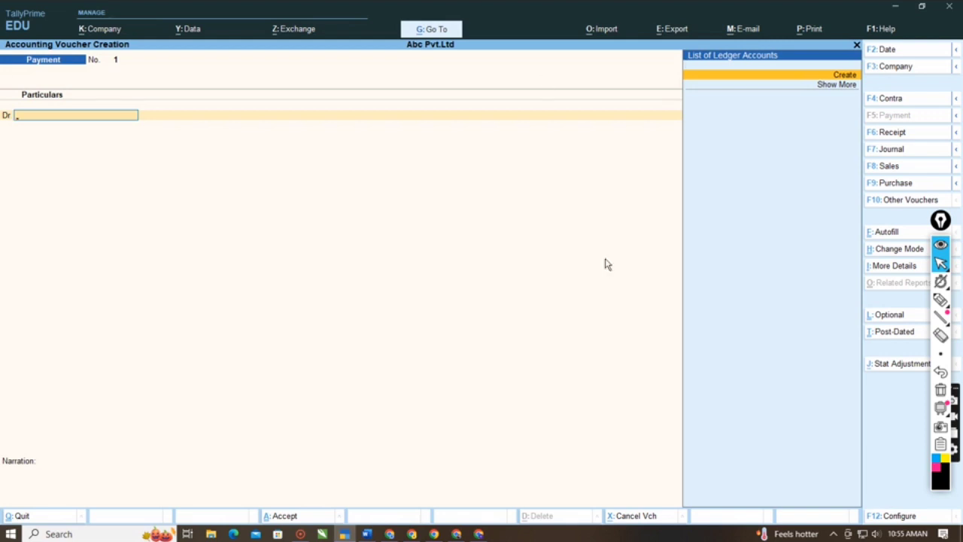
- Switch to the Word document What is gst and look over its opening section
click(368, 531)
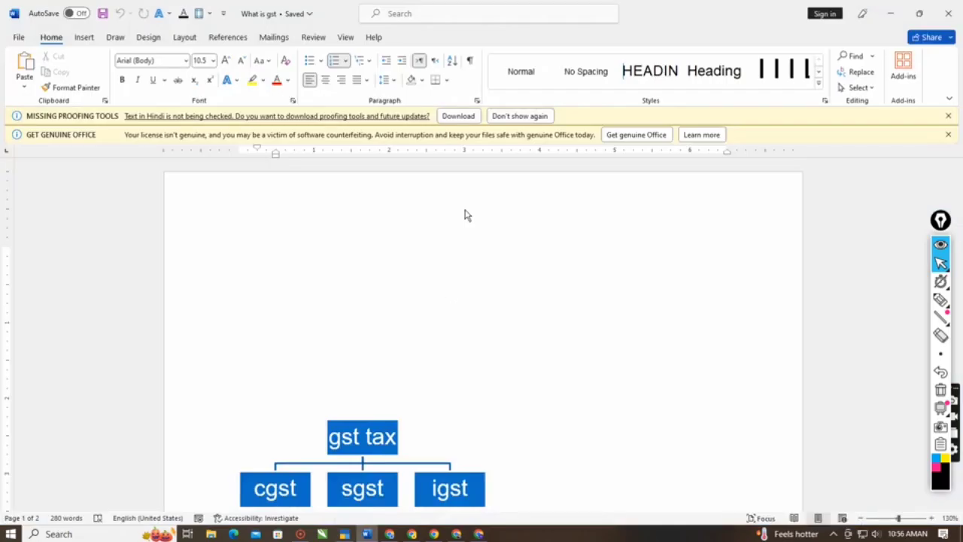
click(447, 289)
scroll(450, 291, down, 3)
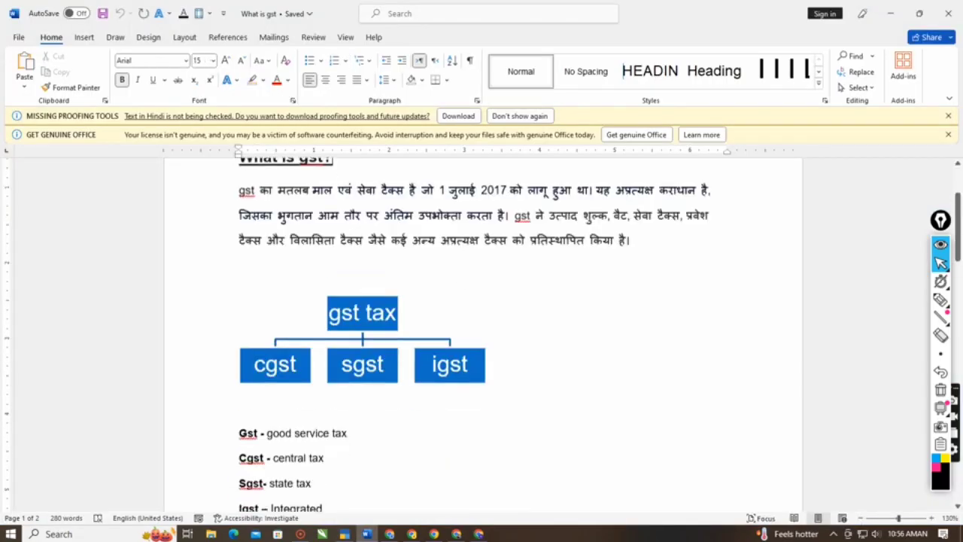
scroll(481, 331, up, 3)
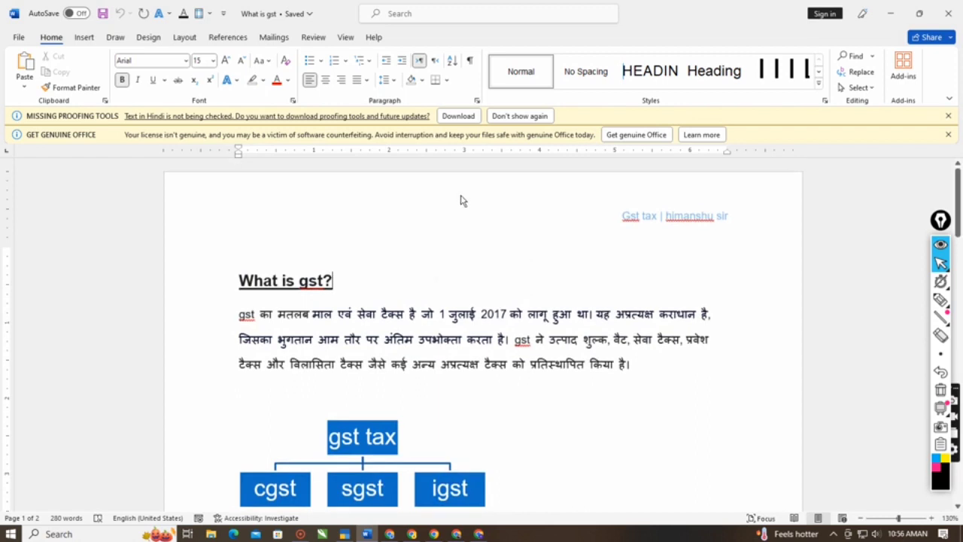
scroll(430, 225, down, 1)
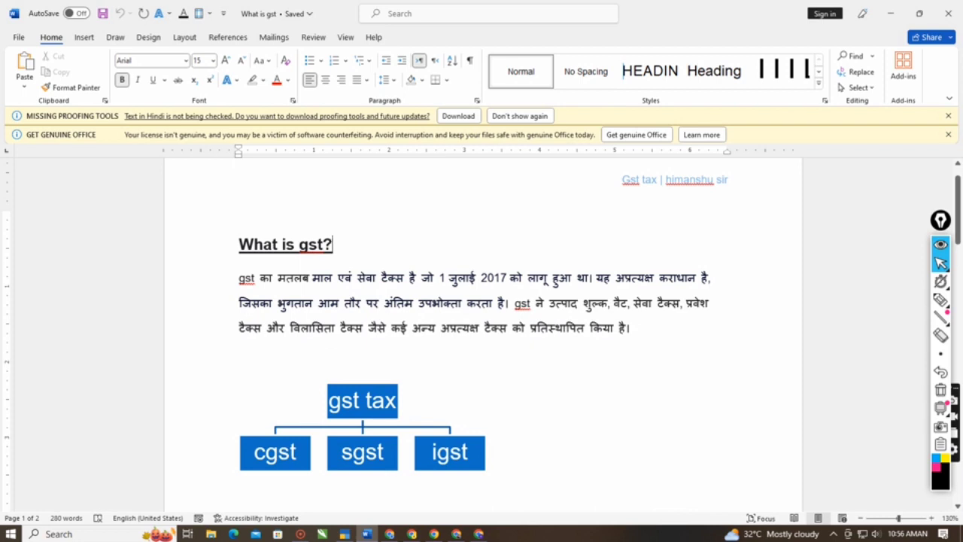
- Review the What is gst? paragraph, marking the passage about the indirect taxes that GST replaced
click(645, 351)
click(377, 328)
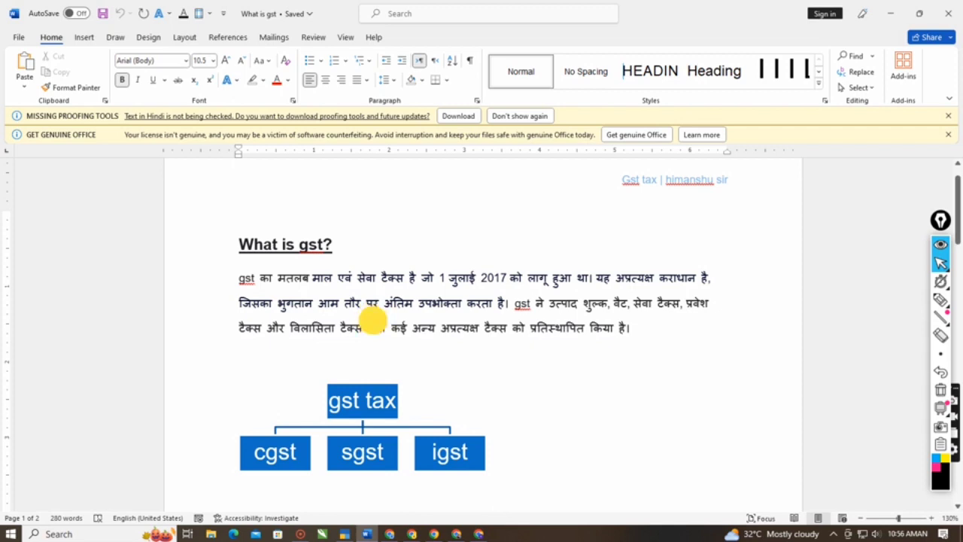
drag(545, 302, 688, 334)
click(540, 340)
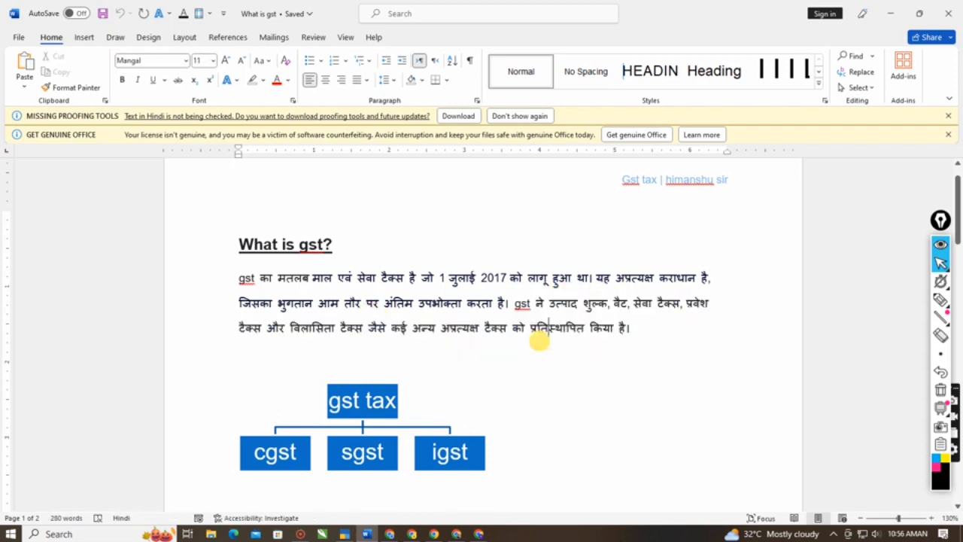
drag(516, 331, 589, 333)
click(486, 496)
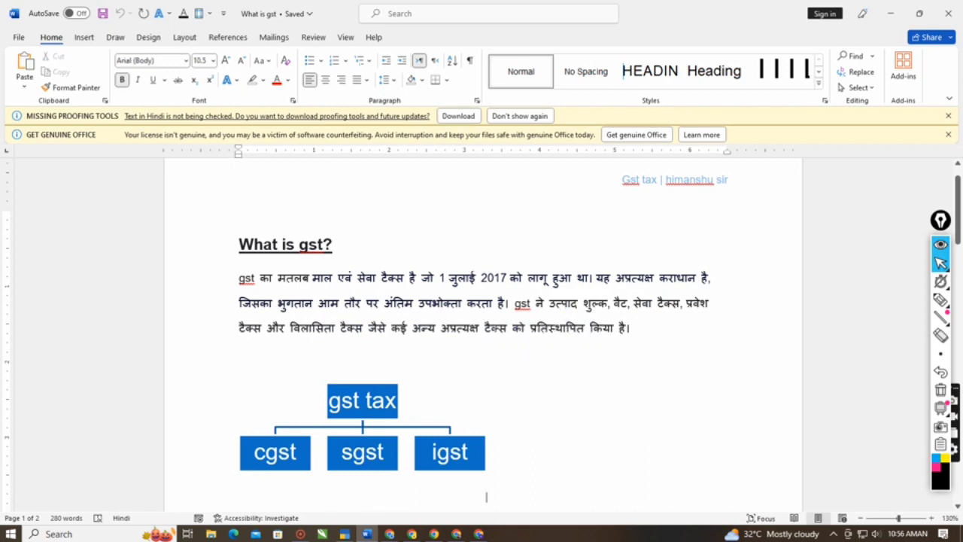
- Examine the gst tax box of the diagram and its meaning, good service tax, in the list below
scroll(464, 362, down, 4)
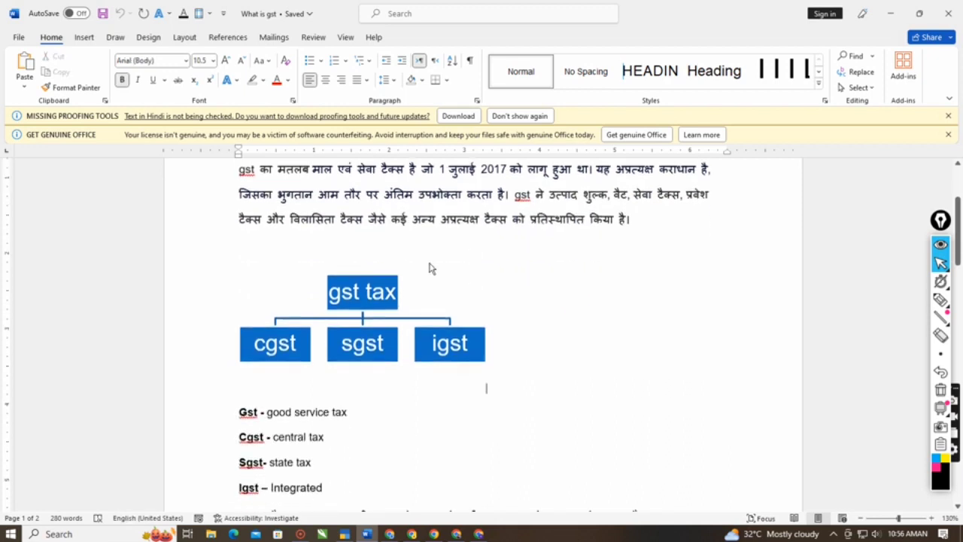
scroll(456, 243, up, 1)
click(384, 250)
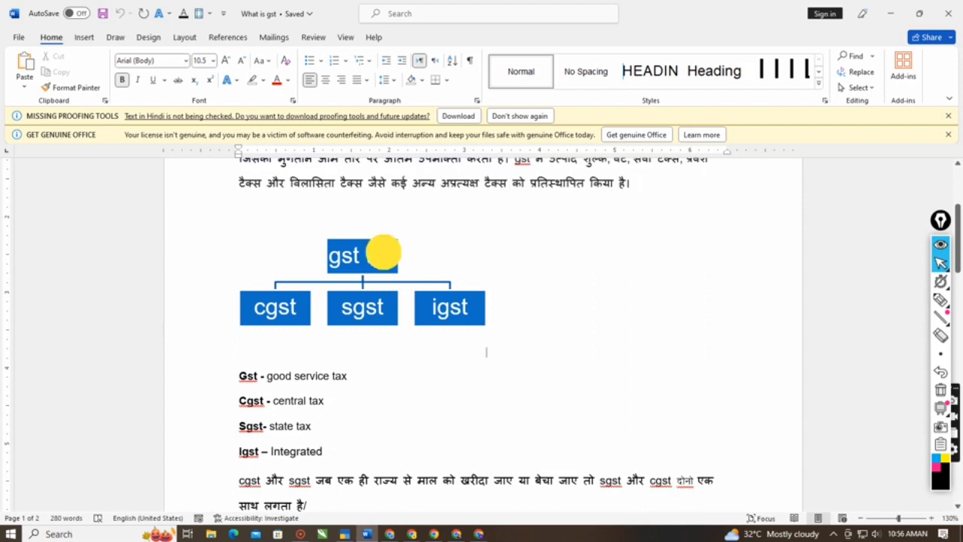
scroll(576, 208, down, 1)
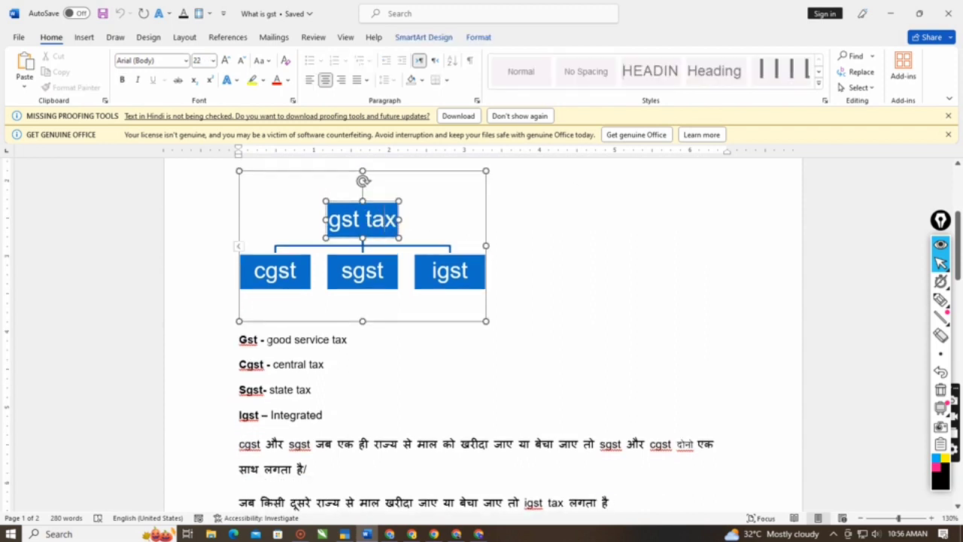
drag(267, 339, 365, 337)
click(347, 340)
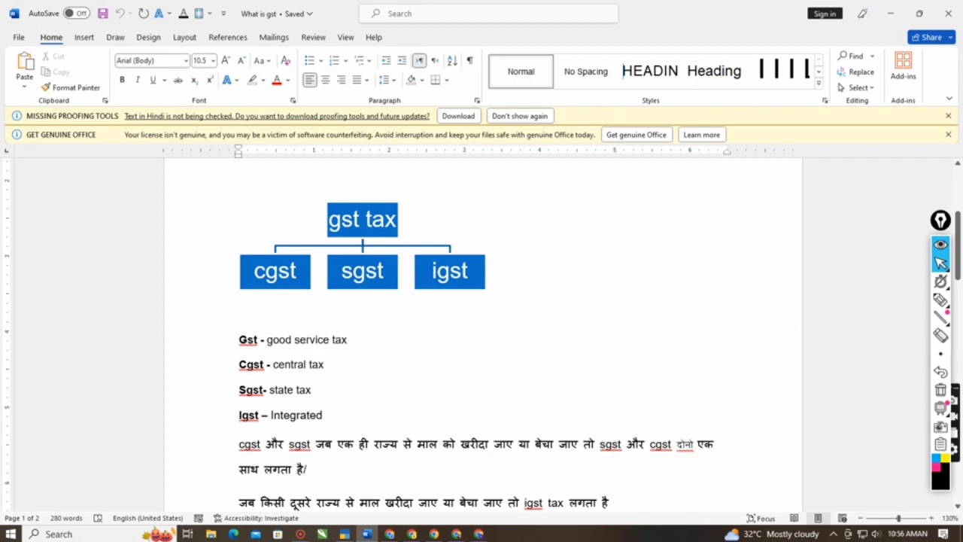
- Go through the cgst, sgst and igst boxes and highlight their meanings central tax, state tax and Integrated one by one
click(293, 282)
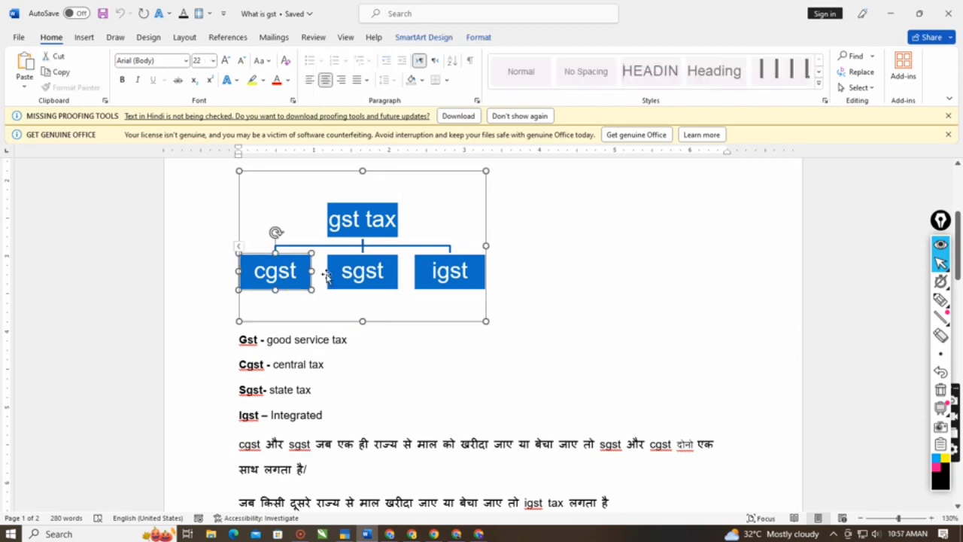
click(363, 280)
click(435, 278)
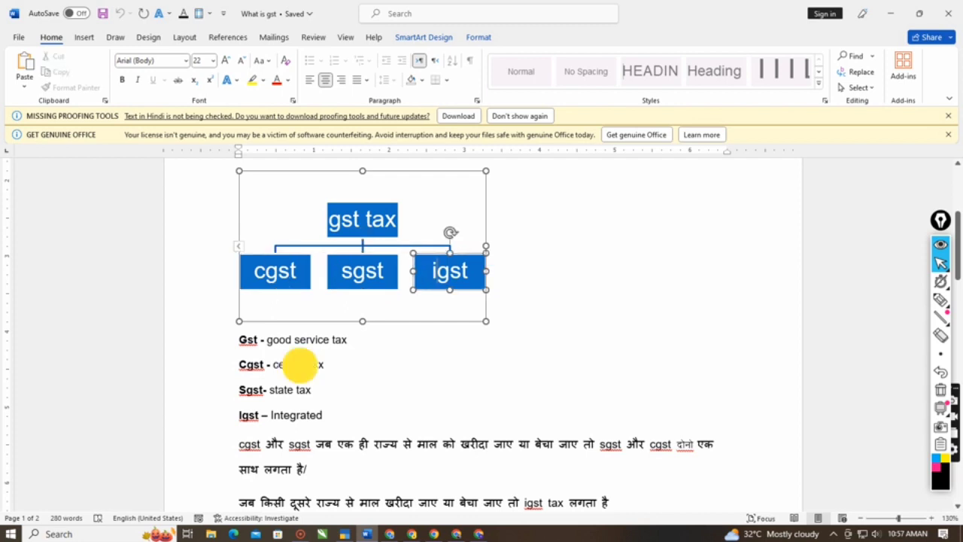
drag(301, 366, 323, 366)
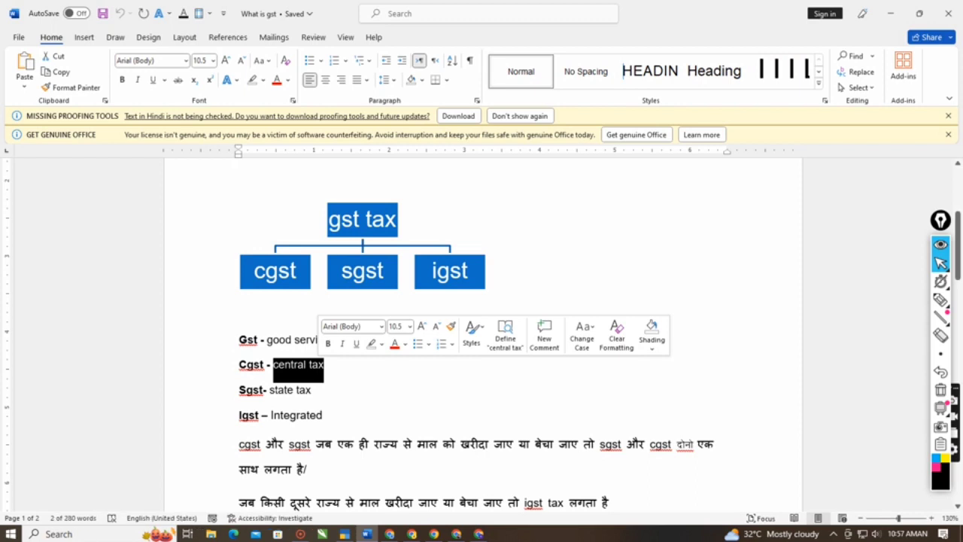
drag(269, 390, 311, 392)
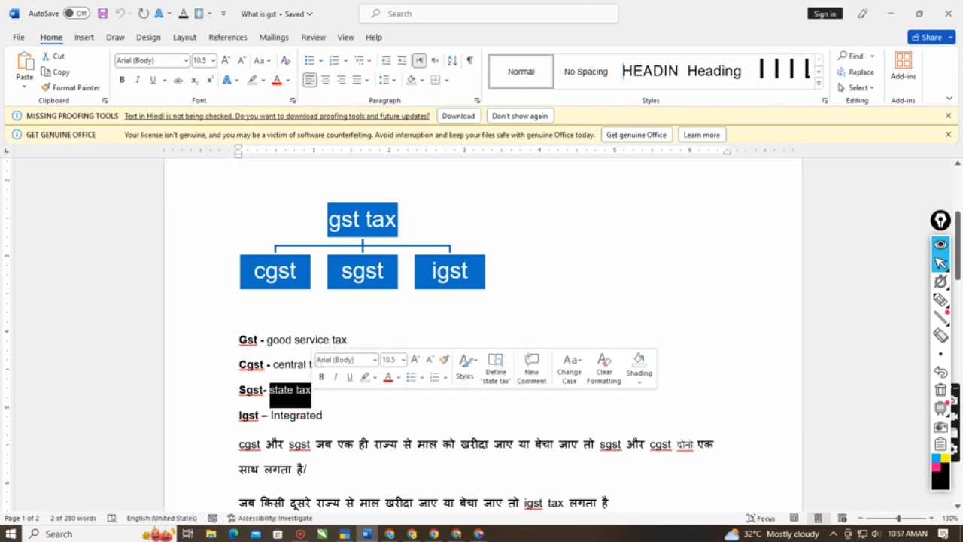
drag(265, 416, 344, 415)
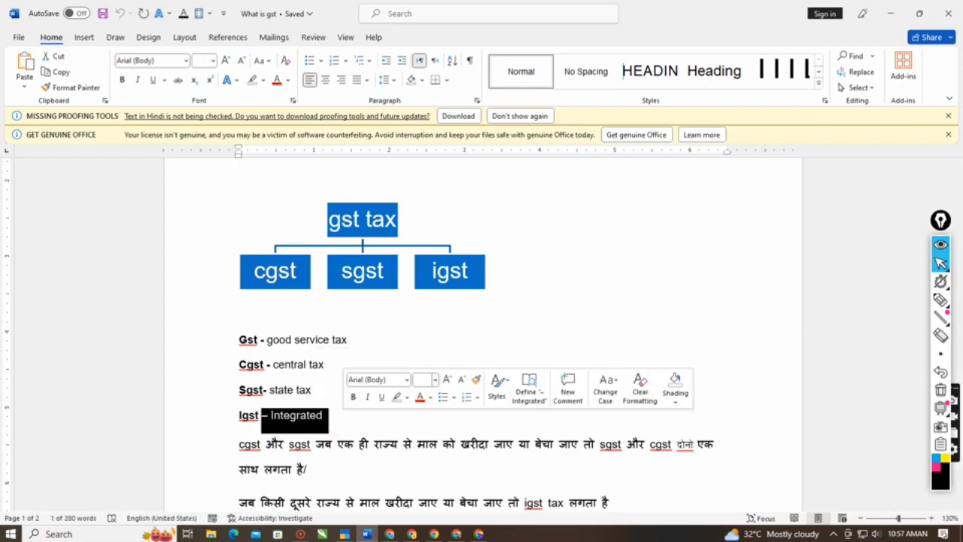
click(443, 341)
- Circle the cgst, sgst and igst boxes of the diagram with the freehand pen and return from annotating
scroll(374, 312, down, 2)
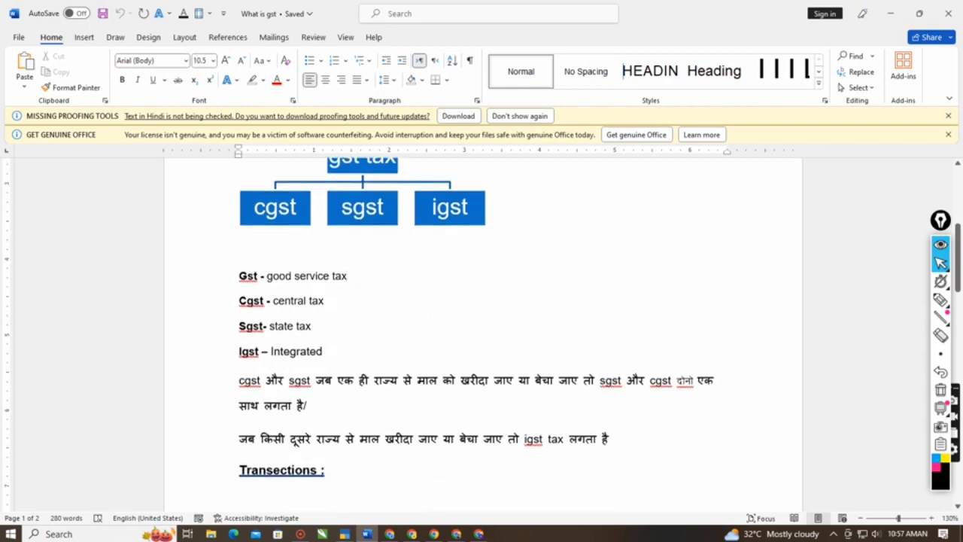
scroll(376, 243, down, 1)
scroll(376, 243, up, 1)
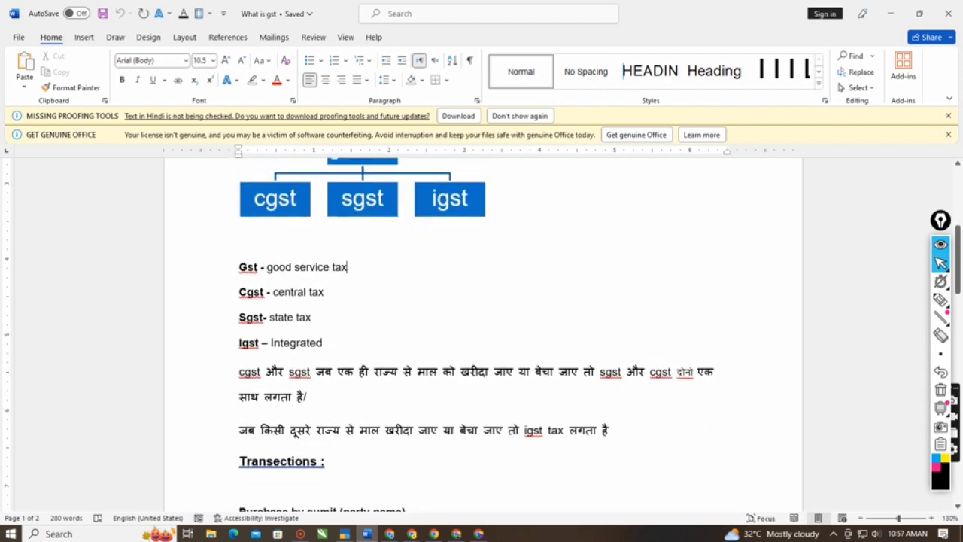
scroll(430, 277, up, 1)
click(941, 298)
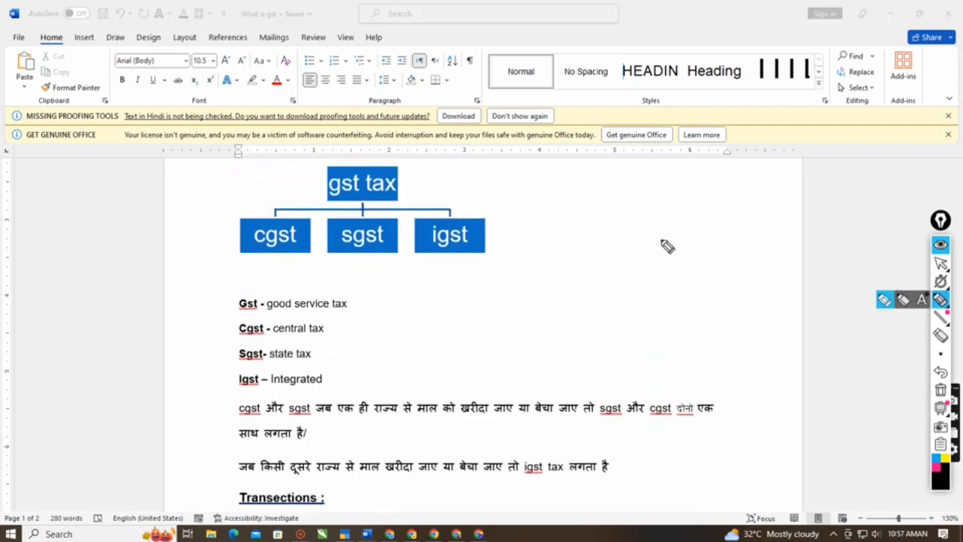
mouse_move(529, 206)
mouse_down()
mouse_move(344, 199)
mouse_move(221, 226)
mouse_move(269, 267)
mouse_move(499, 277)
mouse_move(536, 220)
mouse_move(530, 209)
mouse_up()
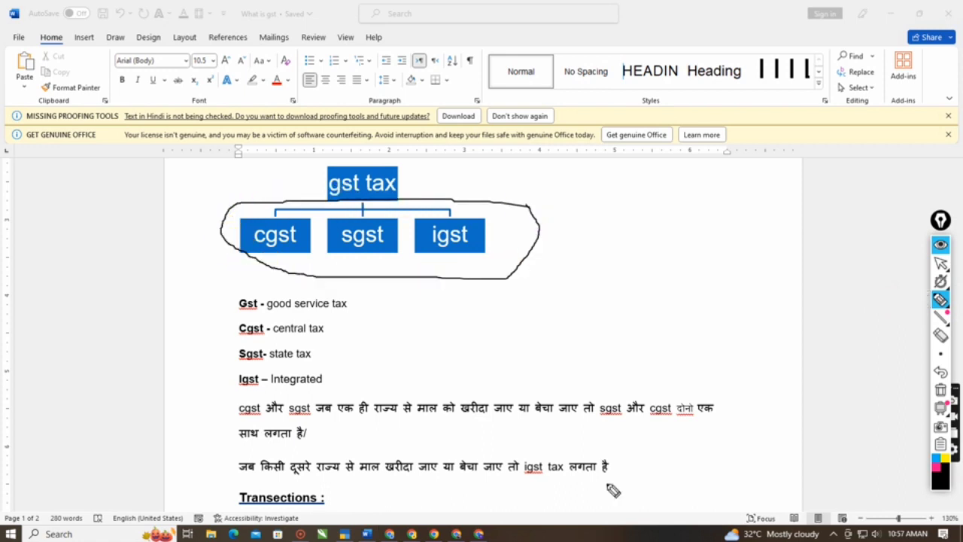
click(940, 264)
click(524, 312)
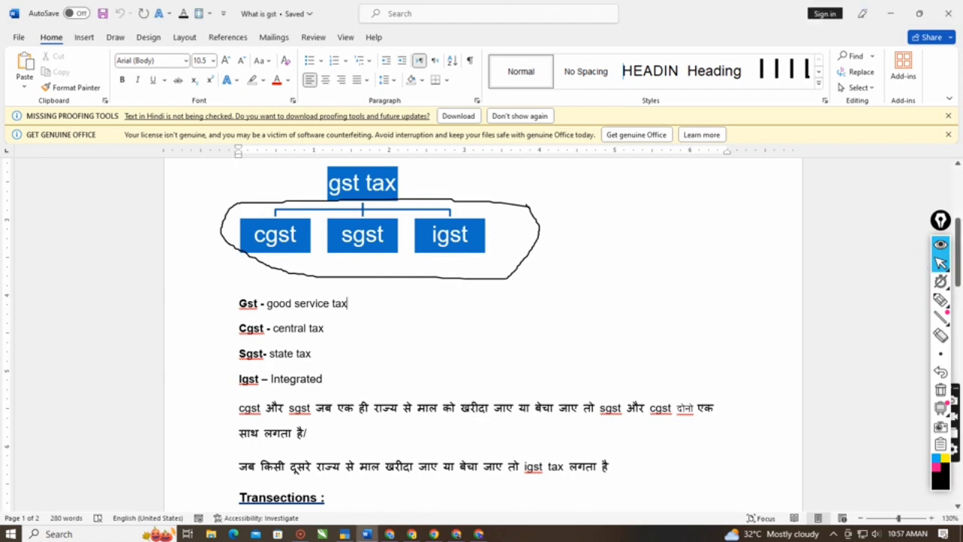
- Highlight the words cgst and sgst at the start of the same-state tax rule, then clear the selection
scroll(482, 331, down, 2)
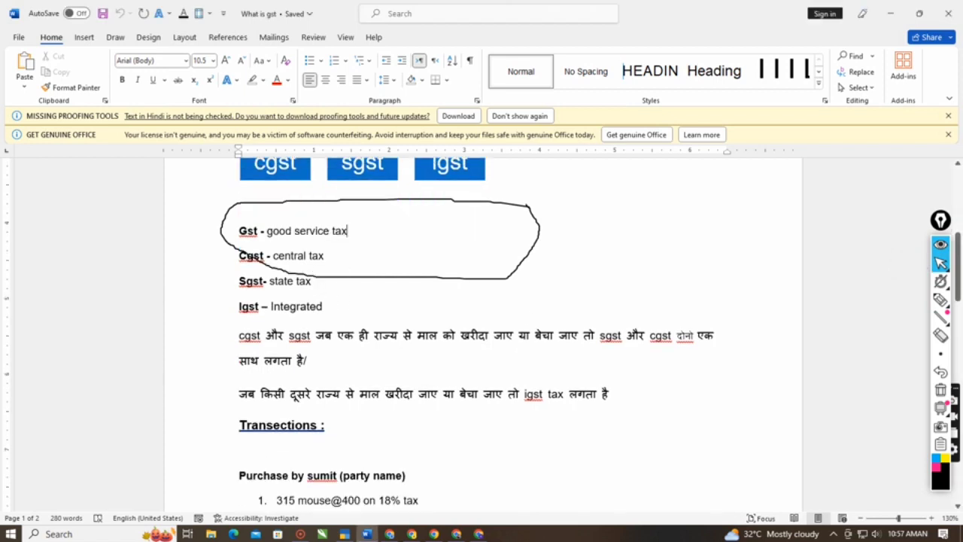
drag(317, 339, 240, 338)
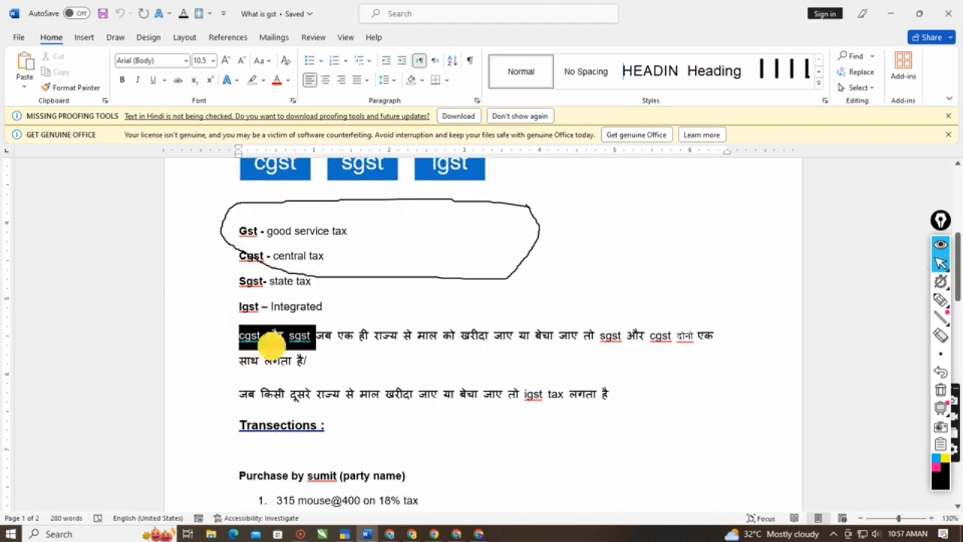
click(329, 361)
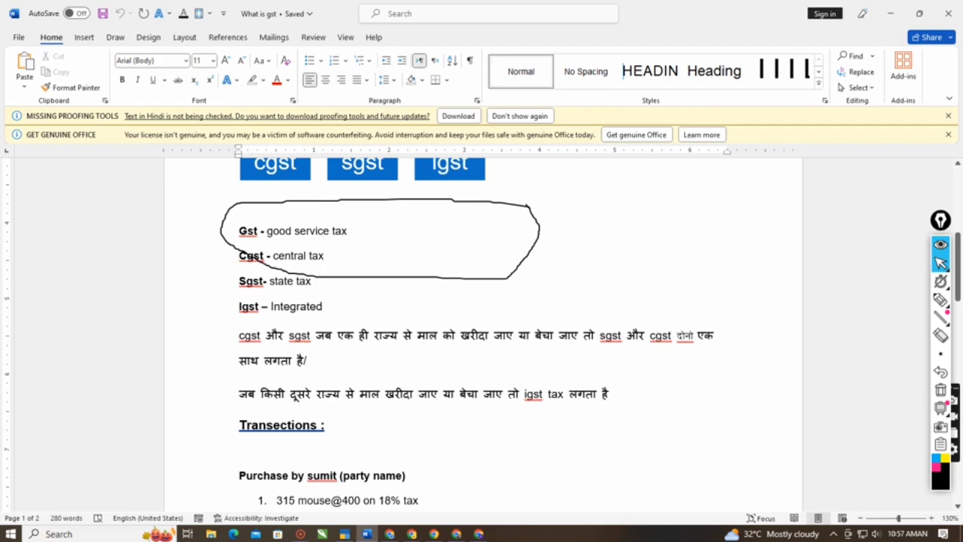
- Set the freehand pen to pink and handwrite an item with a 12% tax rate beside the tax abbreviations
click(936, 301)
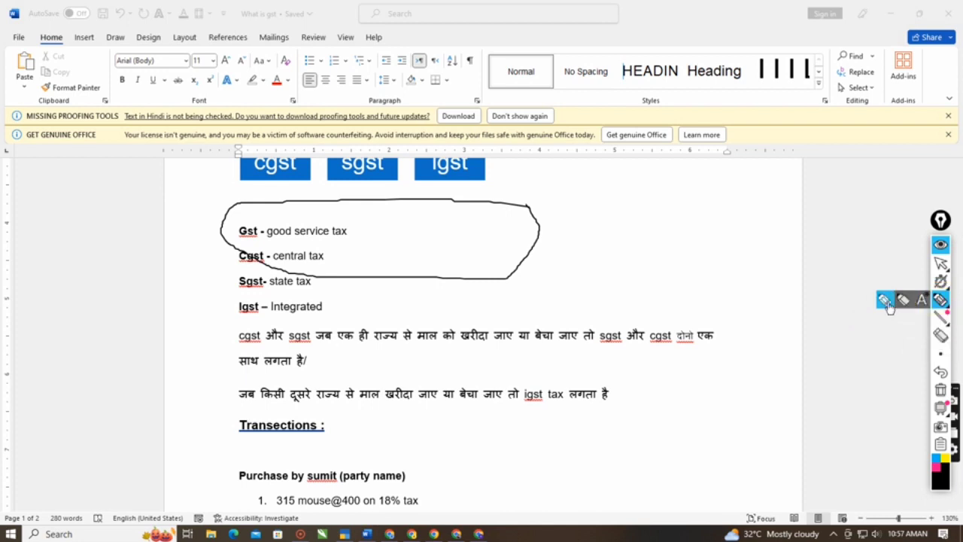
click(939, 466)
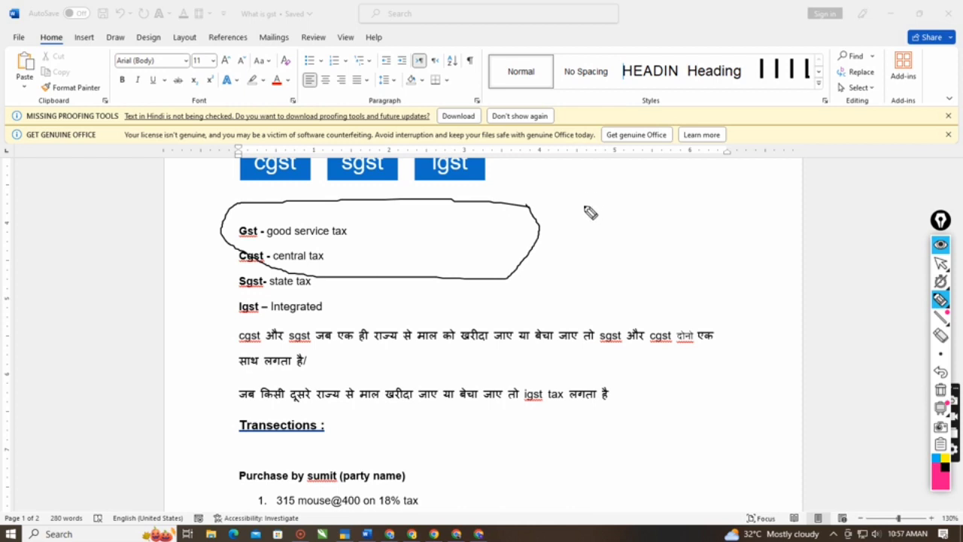
click(637, 227)
mouse_move(585, 182)
mouse_down()
mouse_move(645, 219)
mouse_move(738, 210)
mouse_move(735, 275)
mouse_up()
mouse_move(739, 235)
mouse_down()
mouse_move(761, 276)
mouse_move(794, 280)
mouse_up()
drag(803, 233, 783, 268)
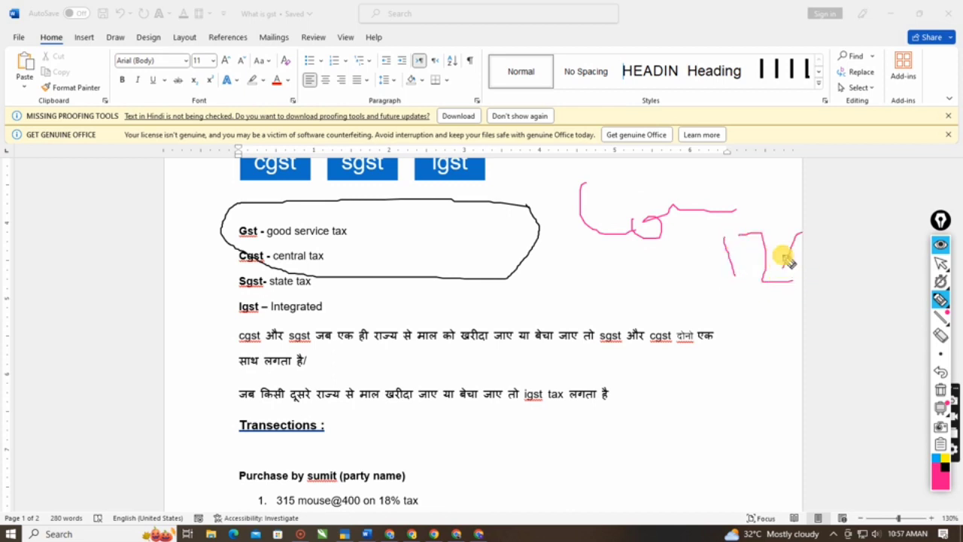
click(780, 249)
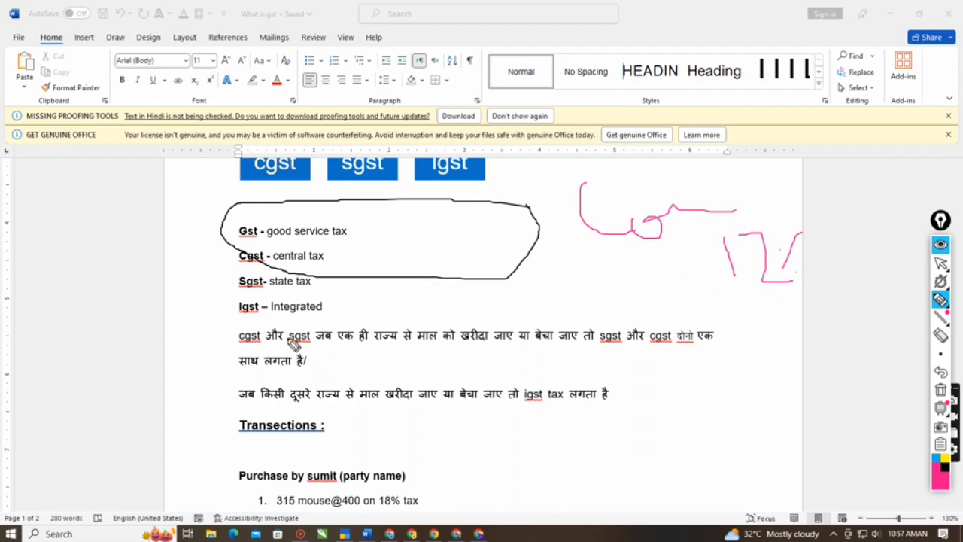
- Handwrite the tax split below the 12% example in pink, with Cg – 6 above St – 6
mouse_move(602, 279)
mouse_down()
mouse_move(578, 311)
mouse_move(611, 319)
mouse_move(617, 361)
mouse_up()
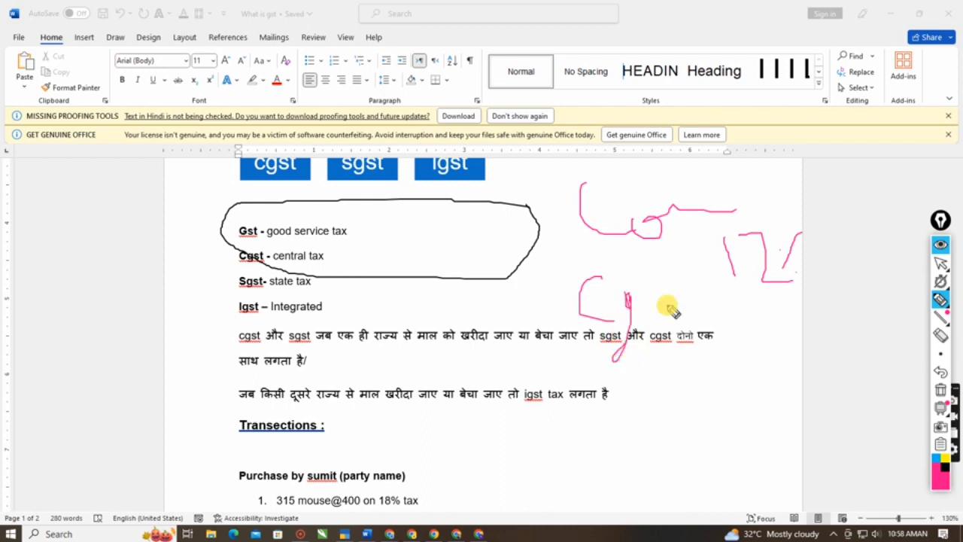
drag(652, 305, 682, 303)
drag(742, 280, 718, 304)
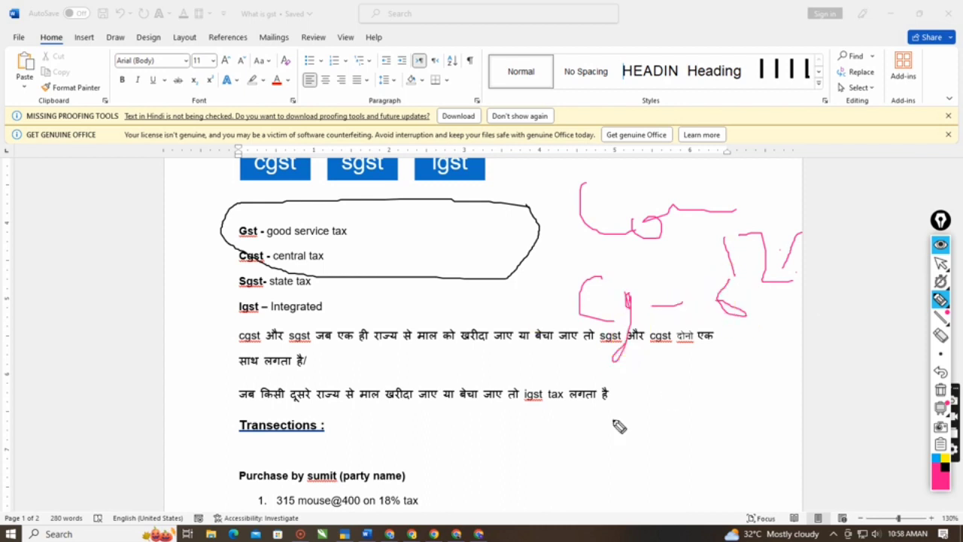
mouse_move(605, 368)
mouse_down()
mouse_move(581, 395)
mouse_move(619, 409)
mouse_up()
drag(645, 362, 644, 414)
drag(634, 387, 703, 371)
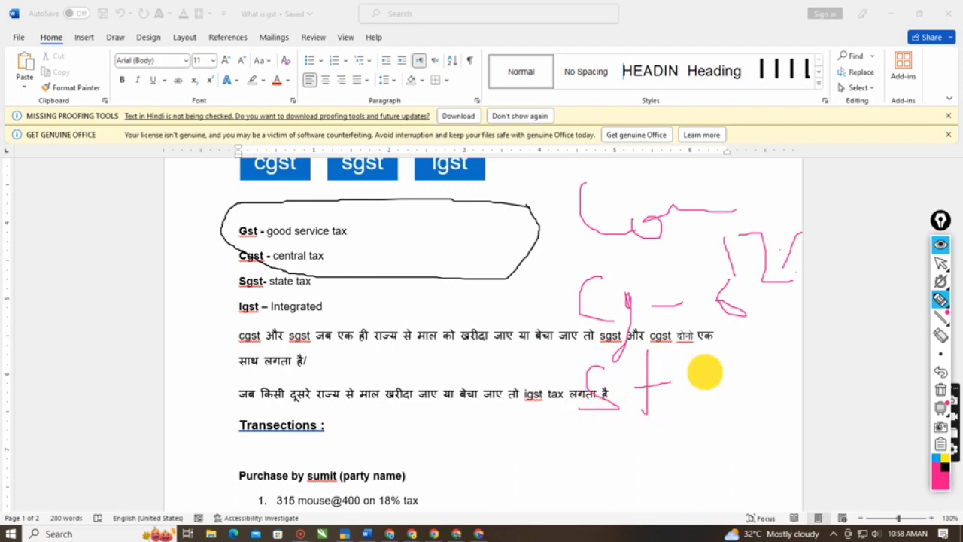
mouse_move(808, 337)
mouse_down()
mouse_move(758, 367)
mouse_move(771, 388)
mouse_up()
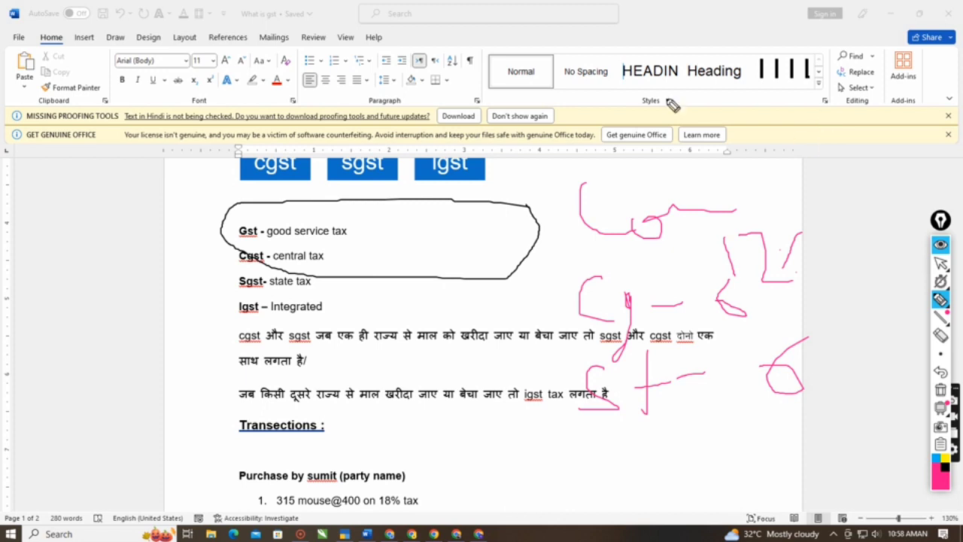
- Circle the handwritten 12% rate and underline the Cg and St lines in pink, then return from annotating
mouse_move(682, 273)
mouse_down()
mouse_move(774, 286)
mouse_move(790, 250)
mouse_move(710, 236)
mouse_move(699, 268)
mouse_up()
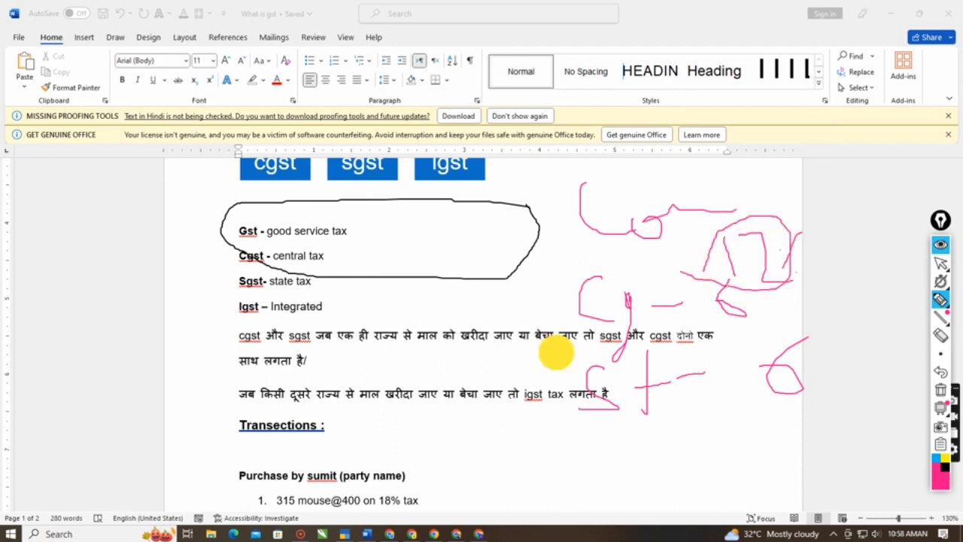
mouse_move(557, 353)
mouse_down()
mouse_move(716, 350)
mouse_move(738, 337)
mouse_up()
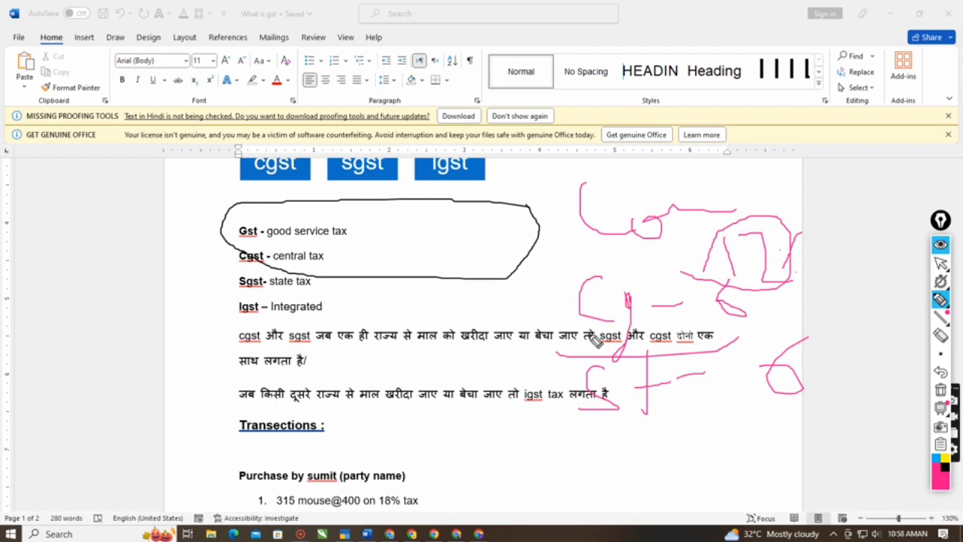
drag(552, 366, 636, 362)
drag(530, 410, 722, 416)
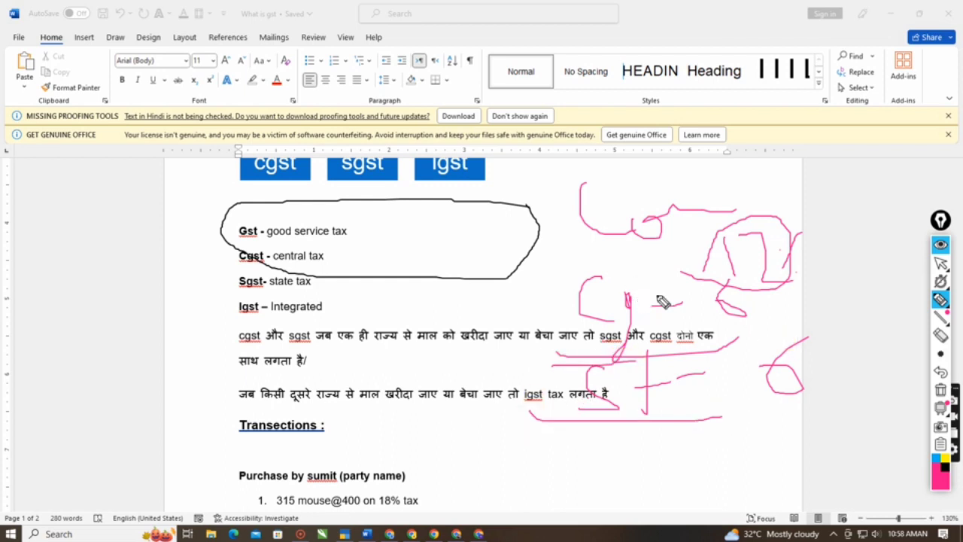
mouse_move(940, 262)
click(902, 263)
- Highlight the paragraph with the other-state tax rule, then clear the selection
scroll(305, 378, down, 1)
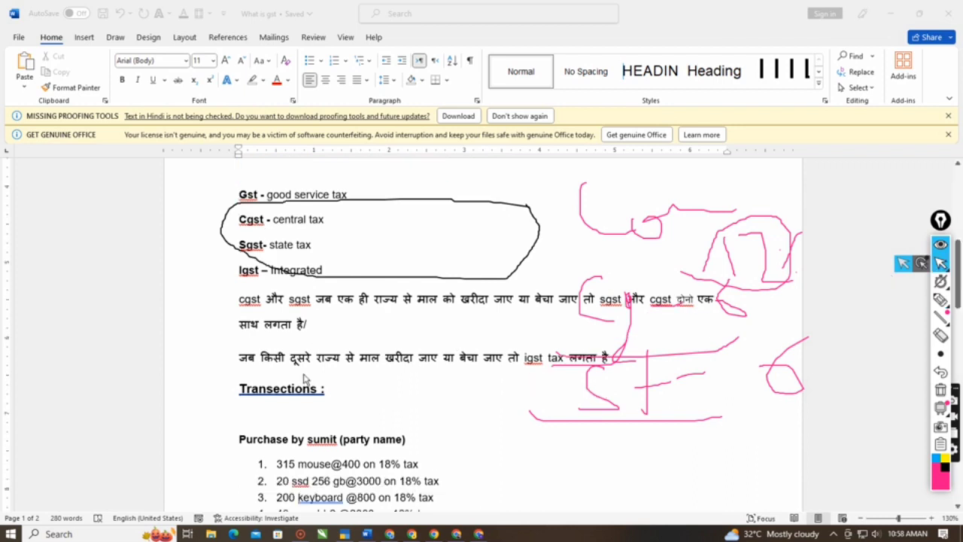
click(319, 334)
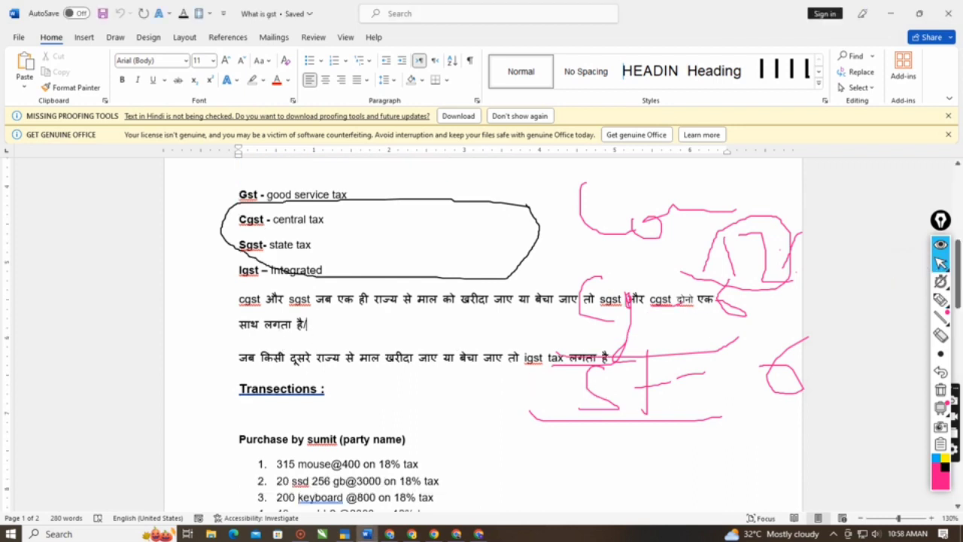
triple_click(282, 363)
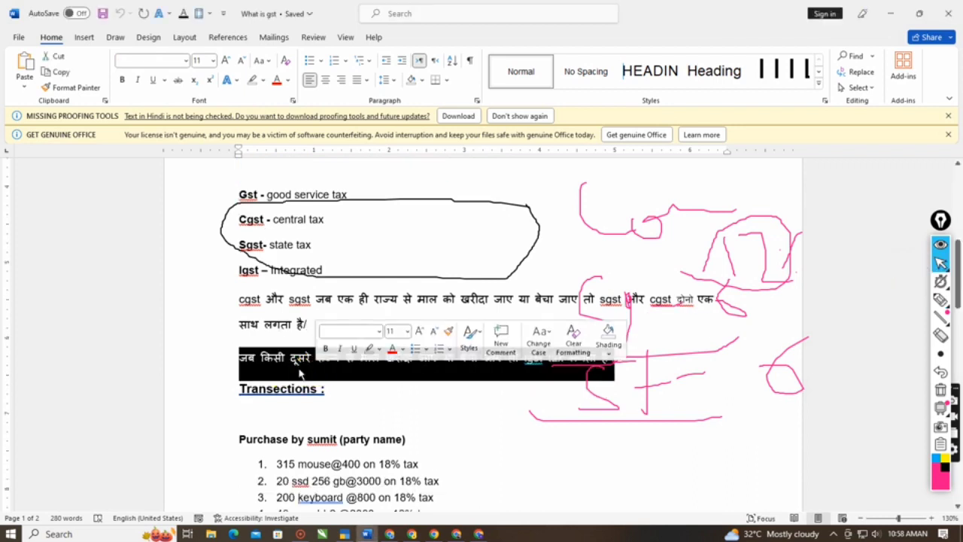
click(301, 359)
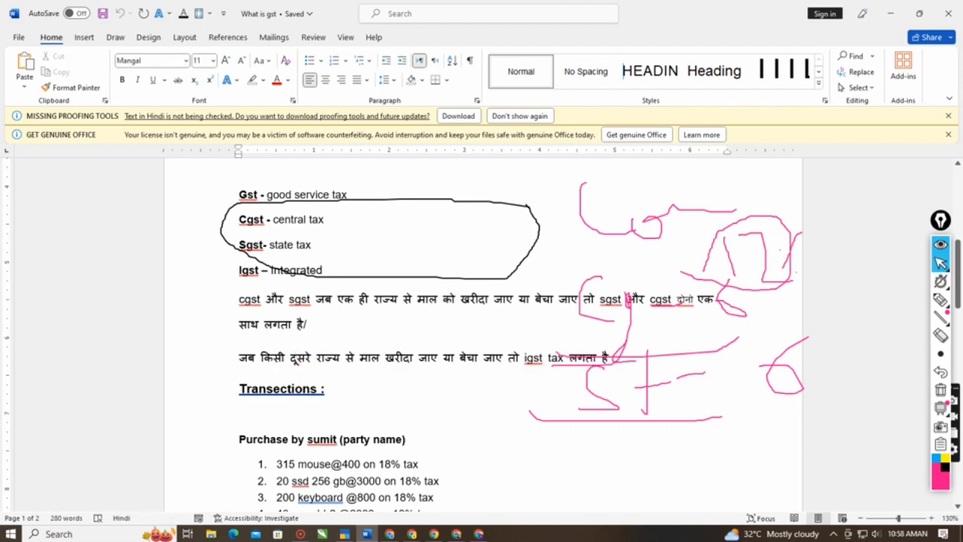
click(311, 359)
- Highlight the word igst in the other-state rule and Integrated in the Igst definition, then clear the selection
drag(524, 361, 561, 365)
click(529, 367)
click(563, 360)
drag(325, 272, 282, 276)
click(352, 304)
- Examine the purchase and sale item lists under Transections, highlighting the first purchase lines along with their heading
scroll(352, 289, down, 1)
scroll(481, 326, down, 2)
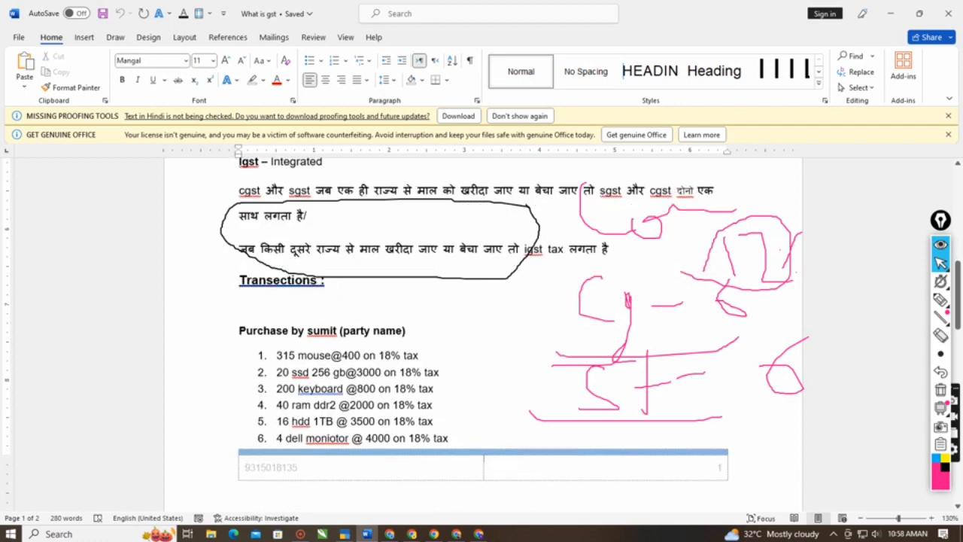
scroll(481, 326, up, 2)
scroll(481, 326, down, 2)
scroll(480, 326, down, 2)
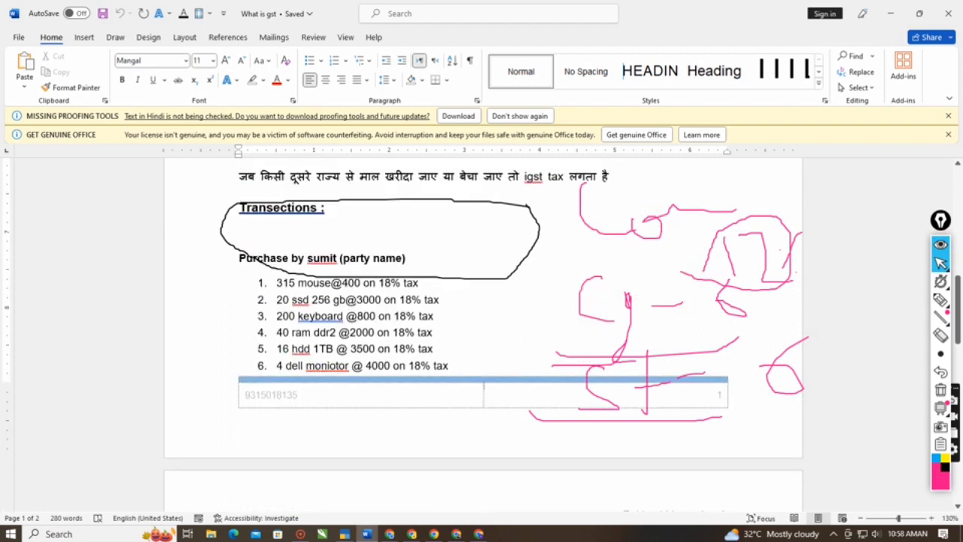
scroll(480, 326, up, 1)
drag(239, 294, 432, 407)
click(423, 369)
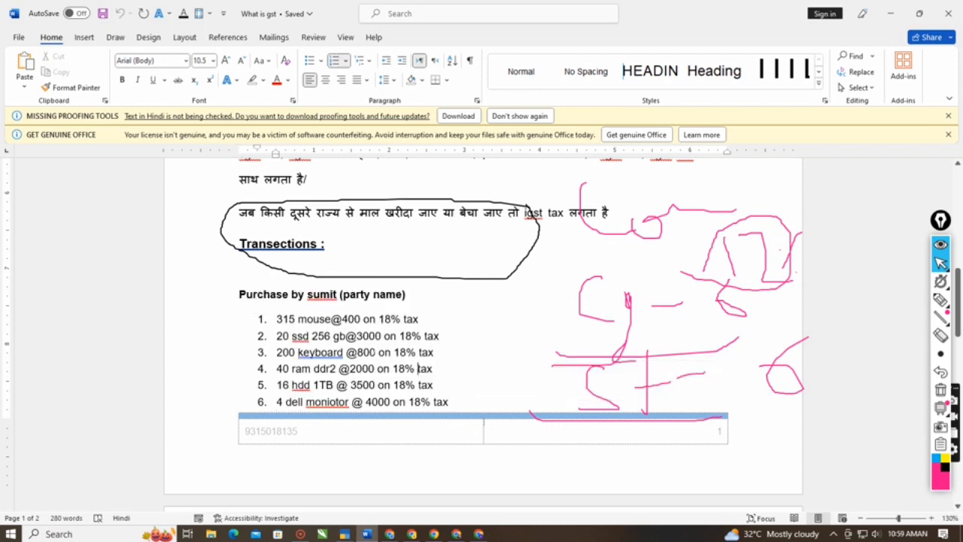
scroll(482, 316, down, 15)
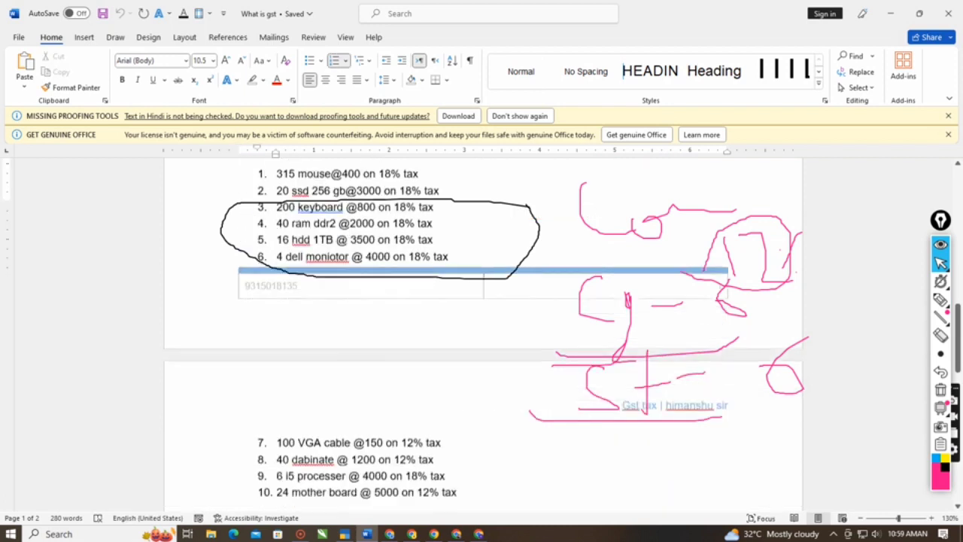
scroll(602, 282, up, 6)
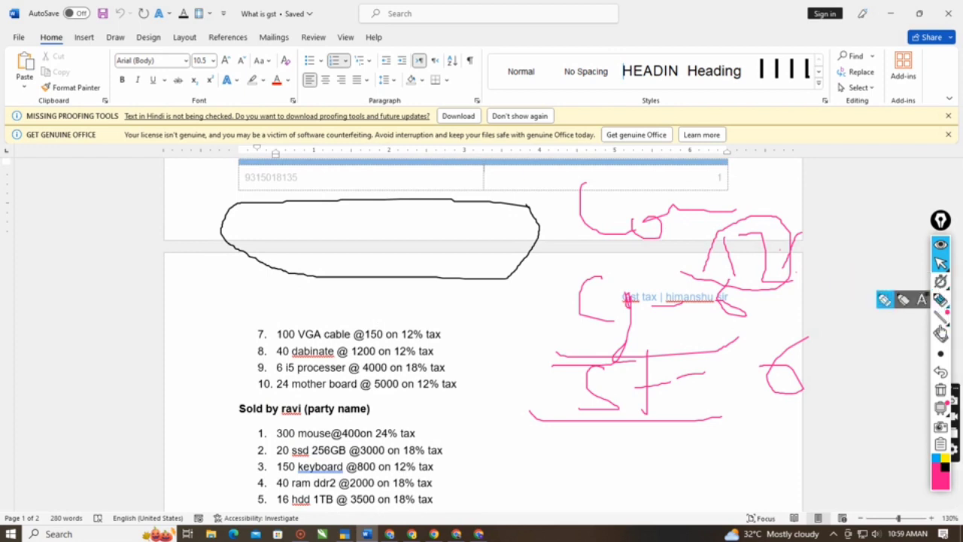
- Erase the black oval and all pink handwriting from the screen, then return from annotating
click(940, 335)
drag(775, 219, 640, 402)
drag(490, 182, 388, 313)
mouse_move(605, 188)
mouse_down()
mouse_move(697, 380)
mouse_move(597, 303)
mouse_move(622, 402)
mouse_move(613, 338)
mouse_move(746, 275)
mouse_move(802, 183)
mouse_move(787, 273)
mouse_move(792, 388)
mouse_move(794, 365)
mouse_up()
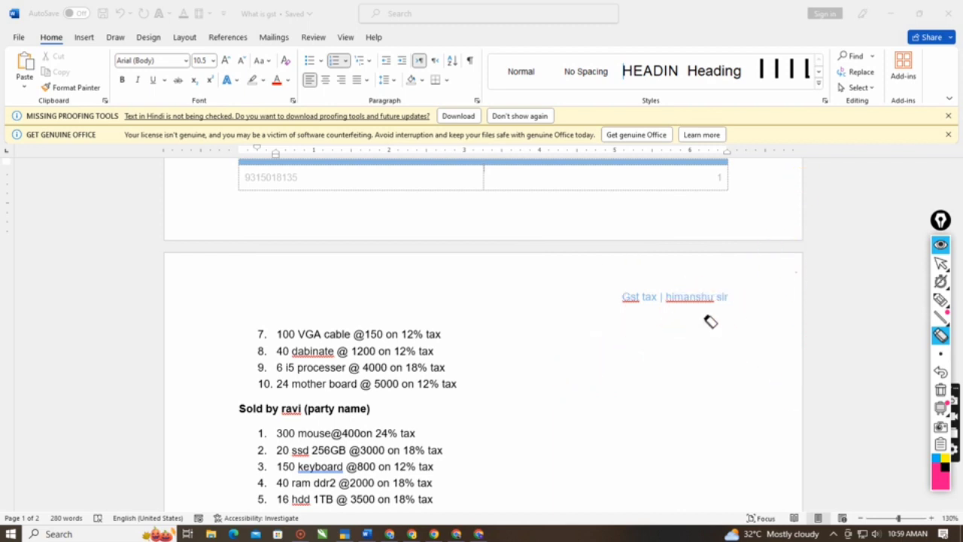
click(938, 271)
- Review the GST notes, highlighting them from the tax diagram through the other-state rule, then clear the selection
scroll(720, 348, up, 15)
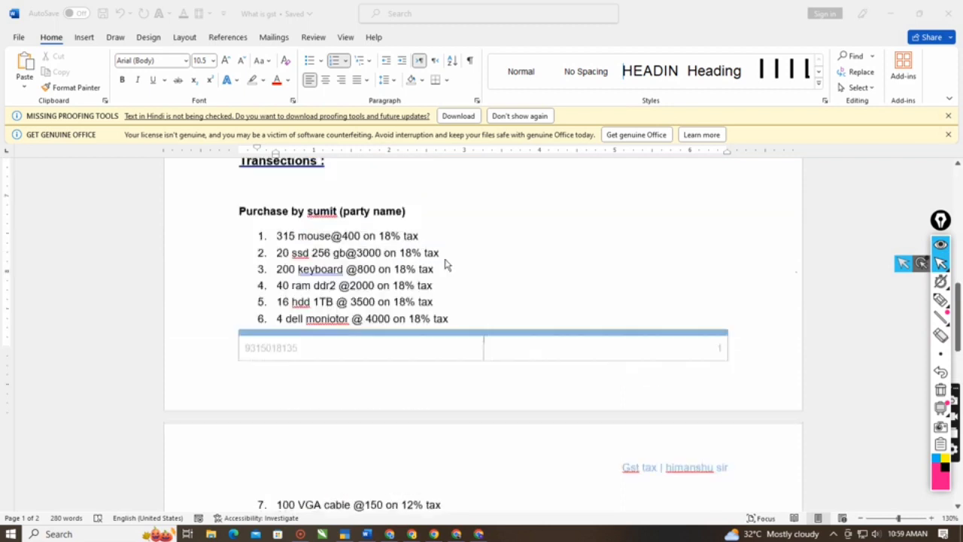
scroll(422, 261, up, 2)
scroll(236, 236, down, 8)
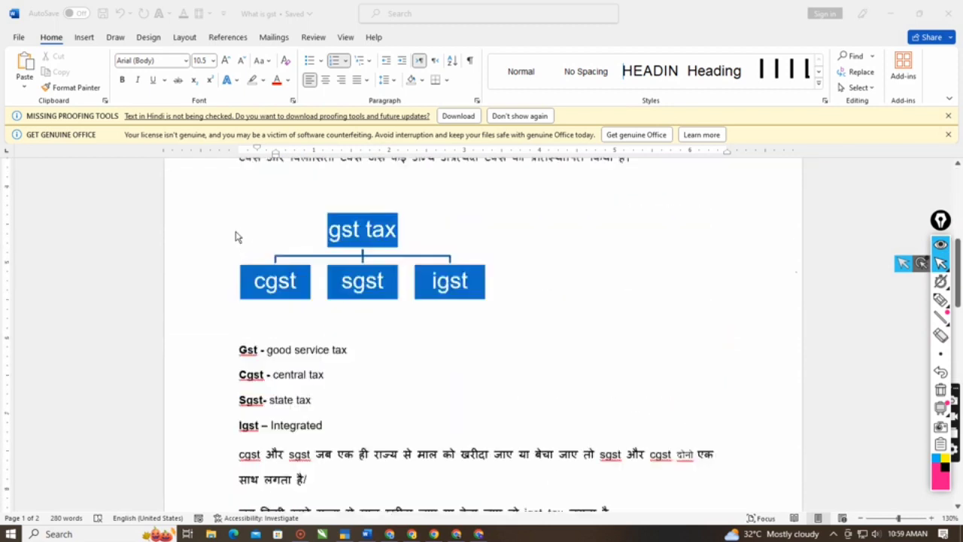
scroll(236, 237, up, 2)
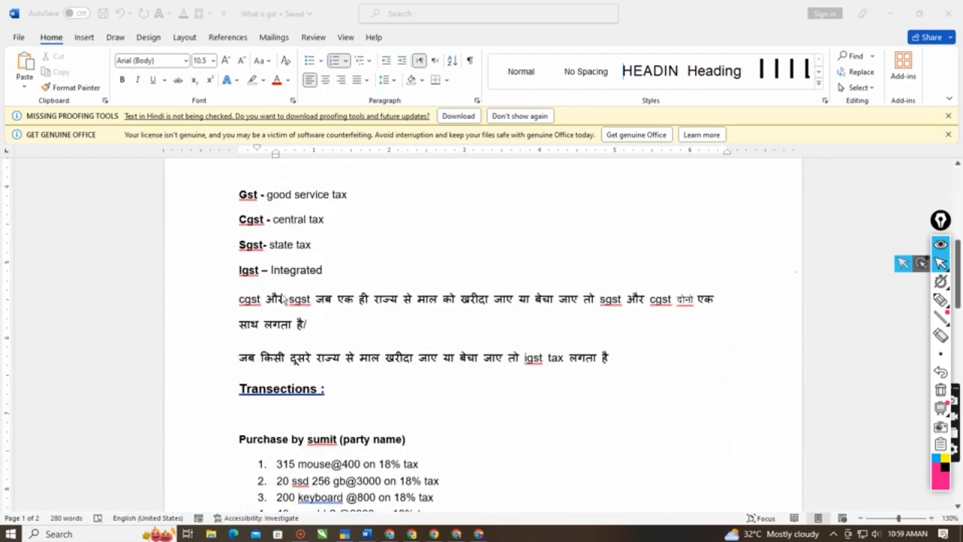
scroll(285, 299, down, 1)
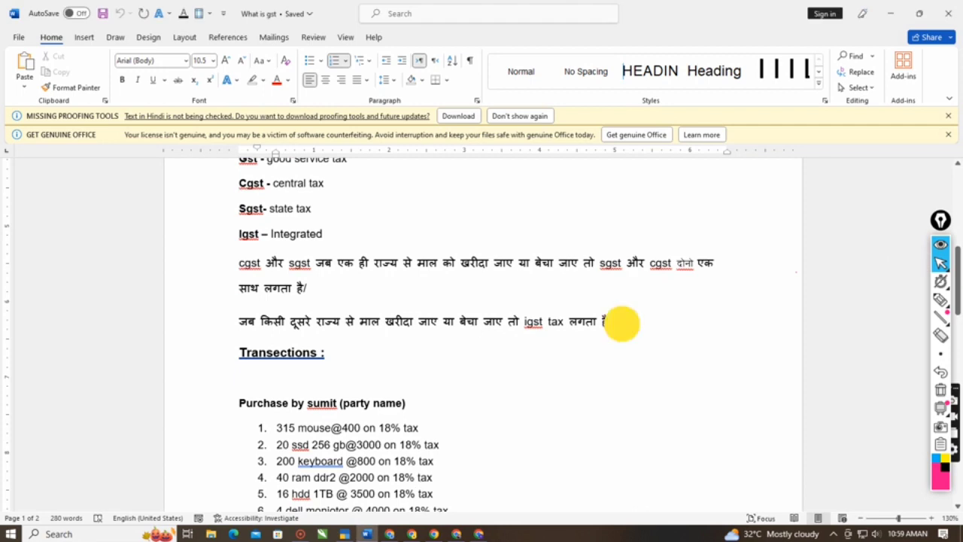
drag(621, 324, 234, 282)
scroll(271, 323, down, 5)
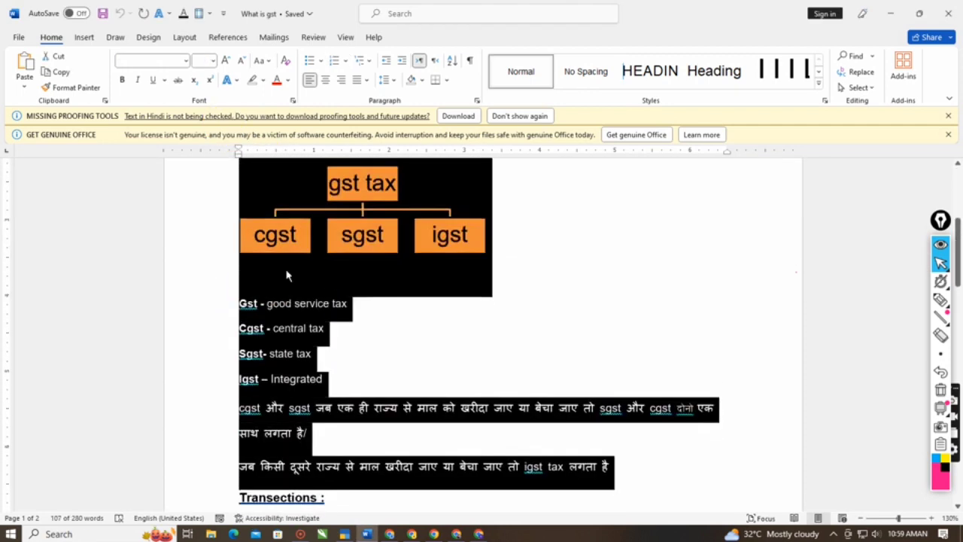
click(388, 232)
scroll(481, 331, down, 2)
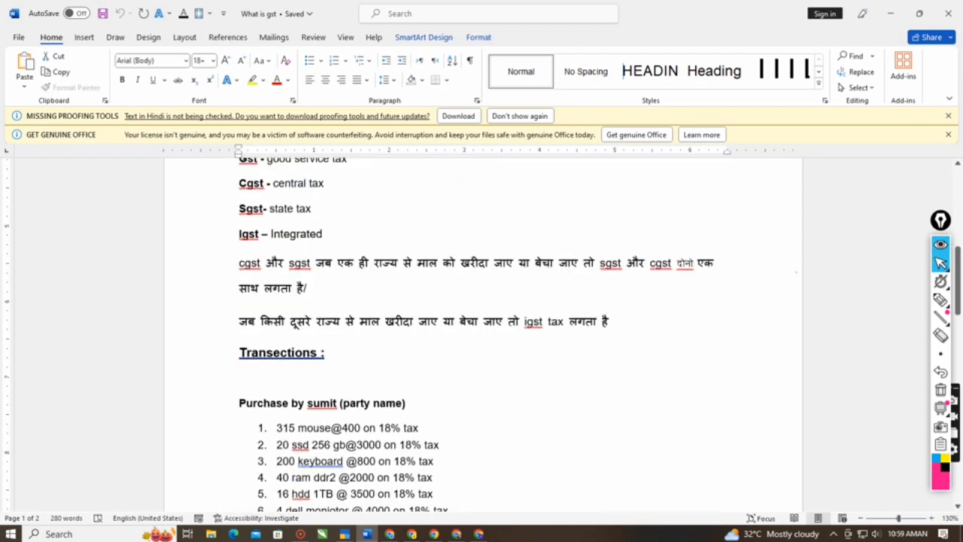
- Highlight the purchase heading and its first four items, undo the numbering applied to the heading, and clear the selection
scroll(481, 332, down, 1)
drag(239, 331, 452, 406)
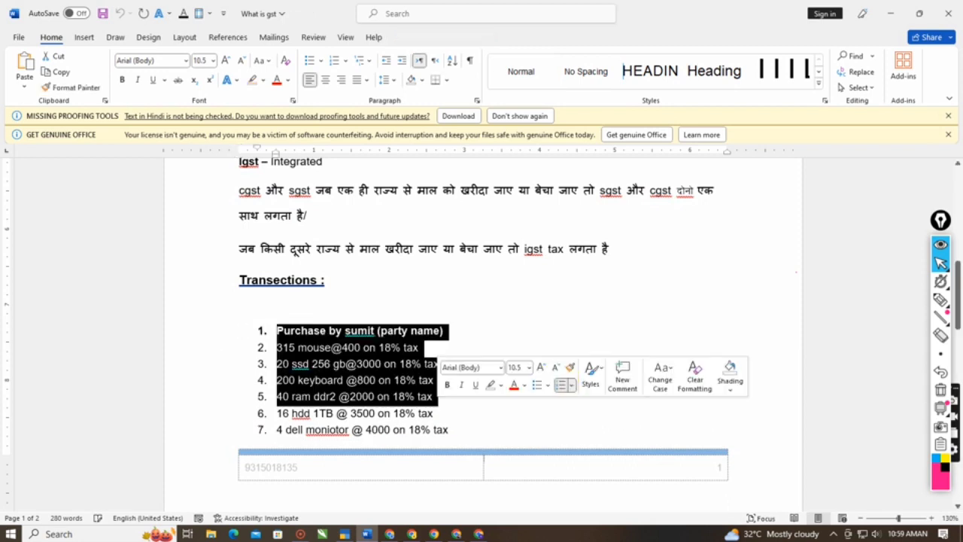
click(537, 457)
key(ctrl+z)
click(617, 328)
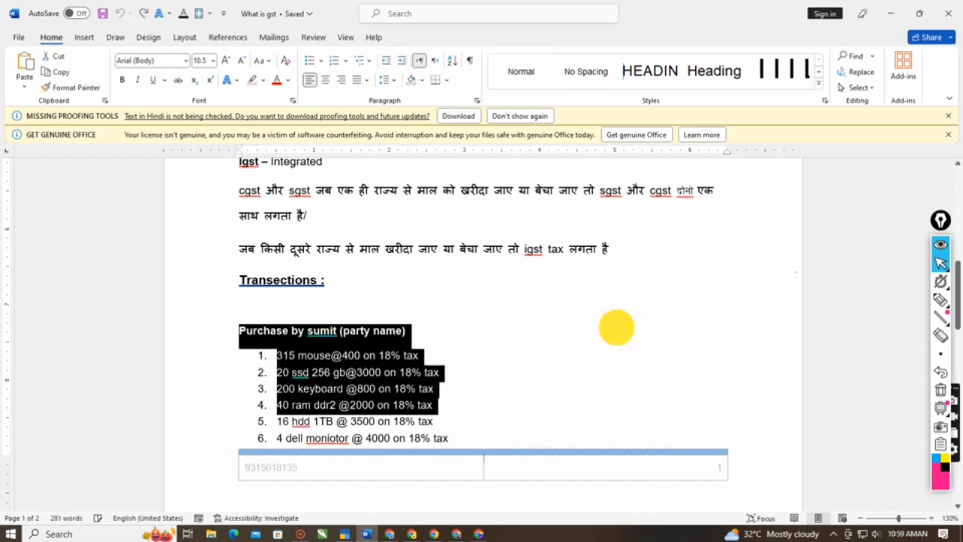
- Switch to TallyPrime and circle the Purchase voucher option in pink with the freehand pen
click(352, 534)
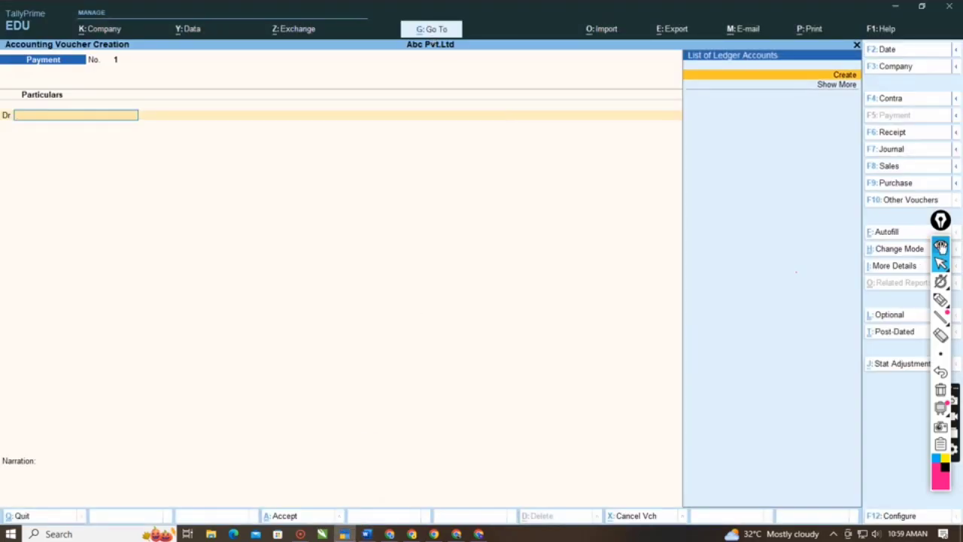
click(941, 301)
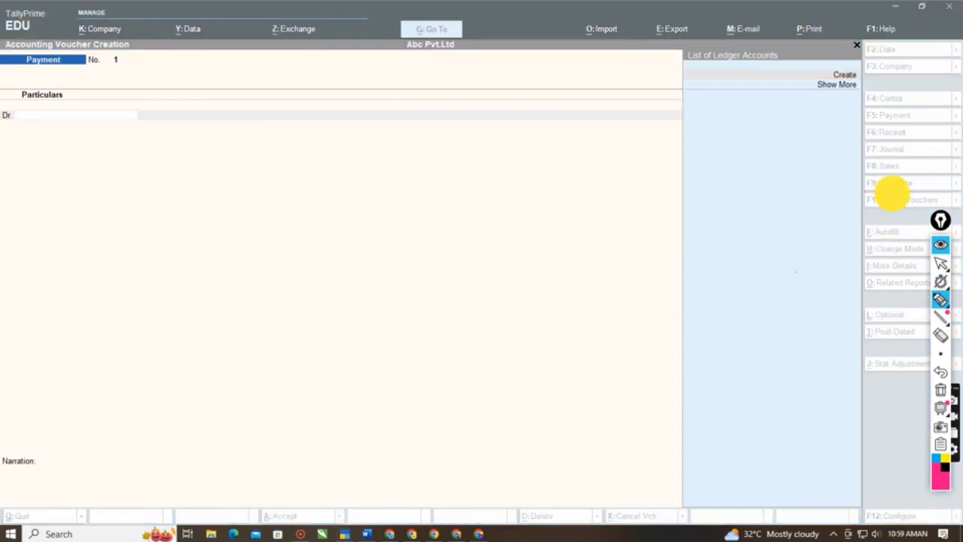
mouse_move(865, 193)
mouse_down()
mouse_move(939, 169)
mouse_move(855, 187)
mouse_move(869, 192)
mouse_up()
click(941, 263)
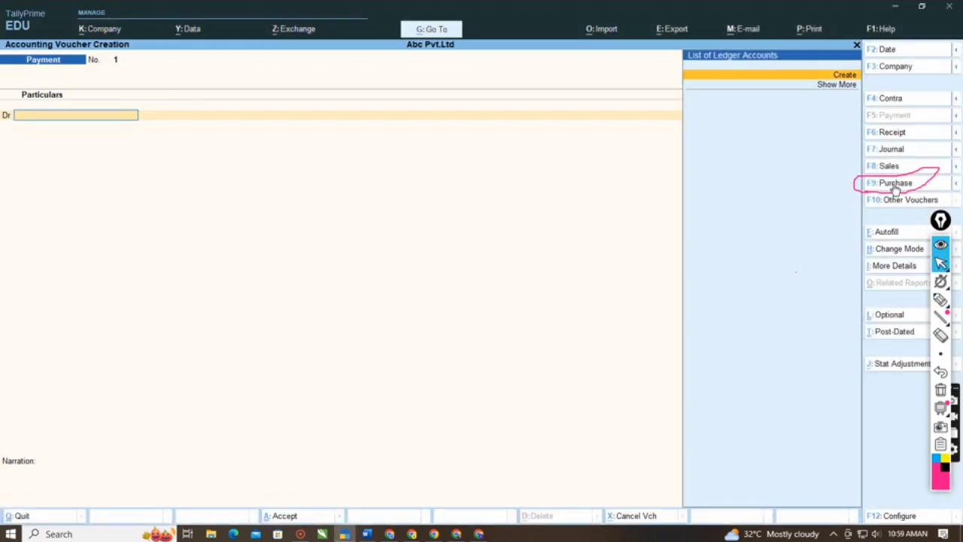
- Erase the pink circle and change the voucher being created from Payment to Purchase
click(941, 335)
drag(913, 263, 908, 211)
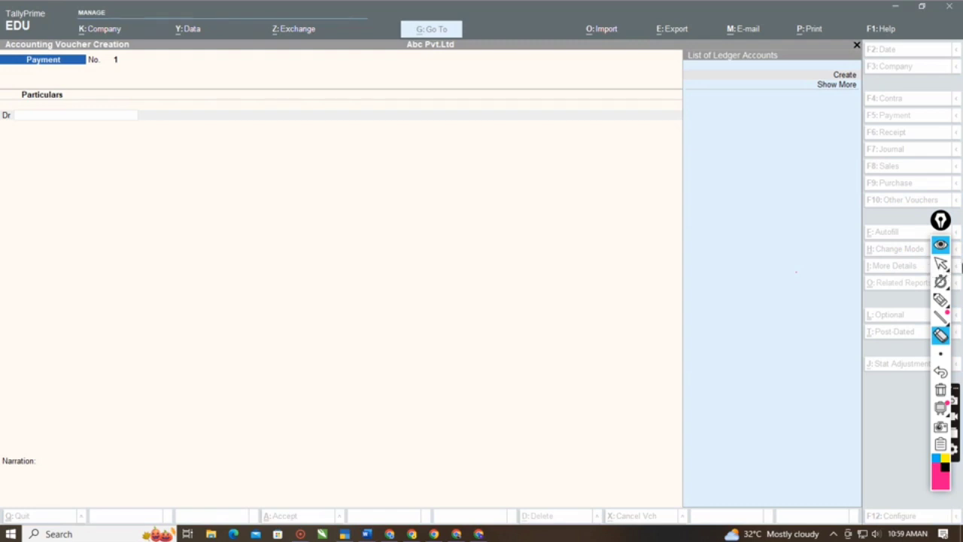
click(941, 263)
click(715, 286)
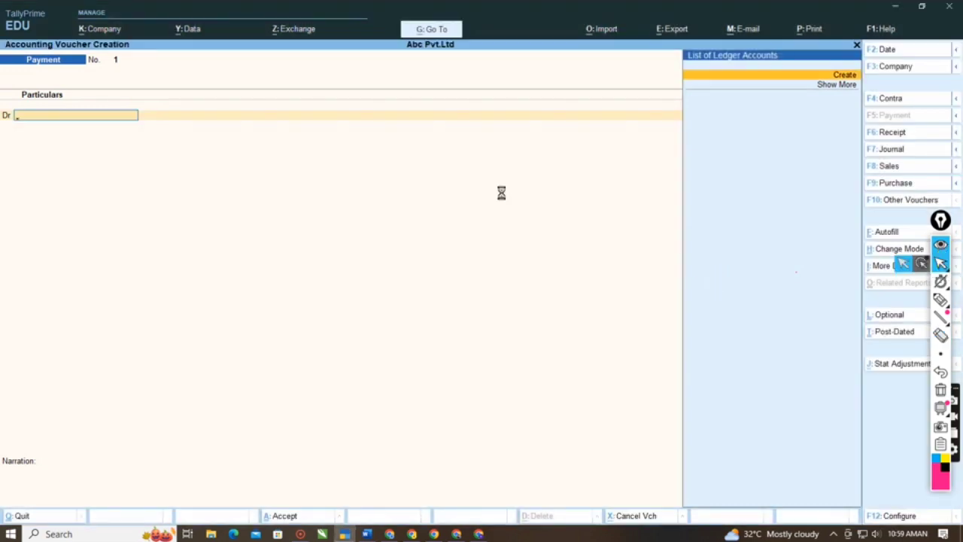
key(F9)
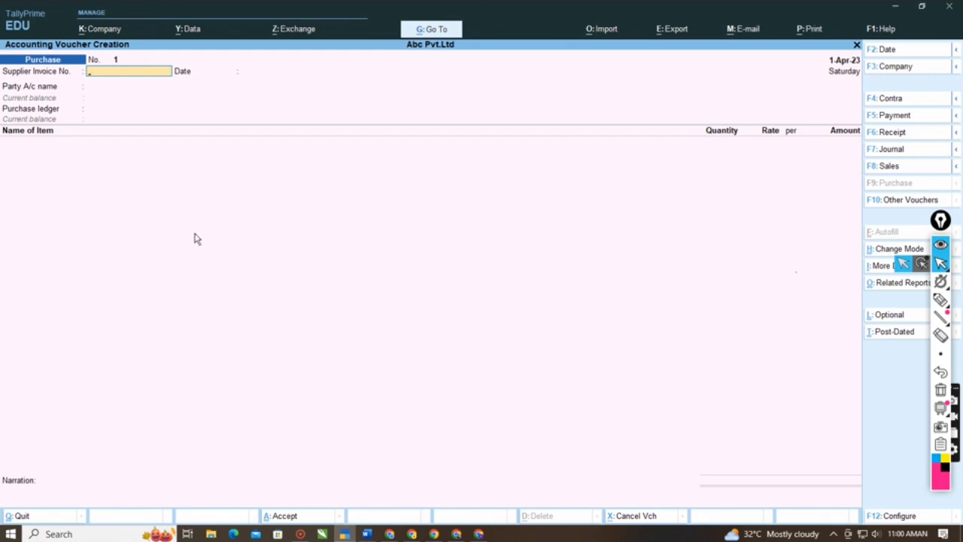
- Switch to the Word notes and append "bill no 1103" to the purchase heading
click(367, 533)
click(418, 335)
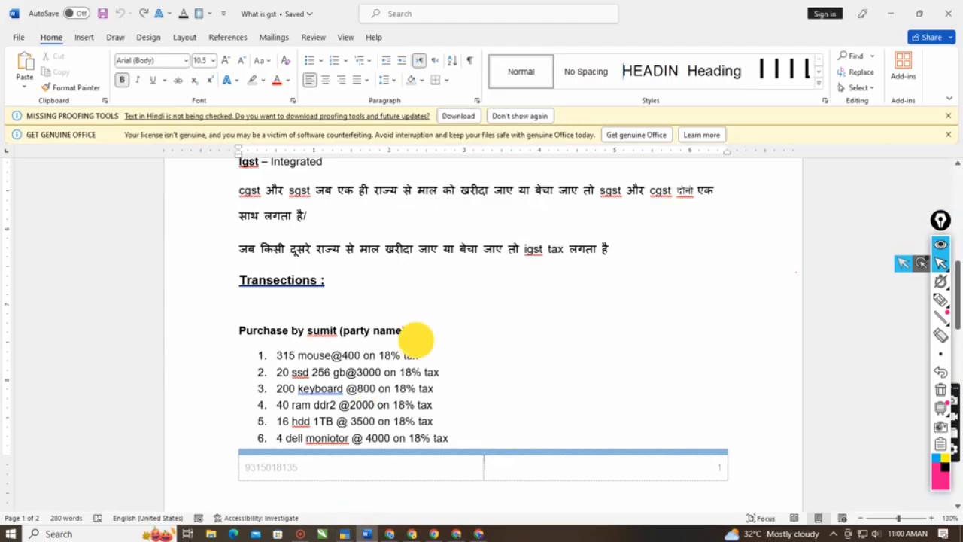
text(bill no )
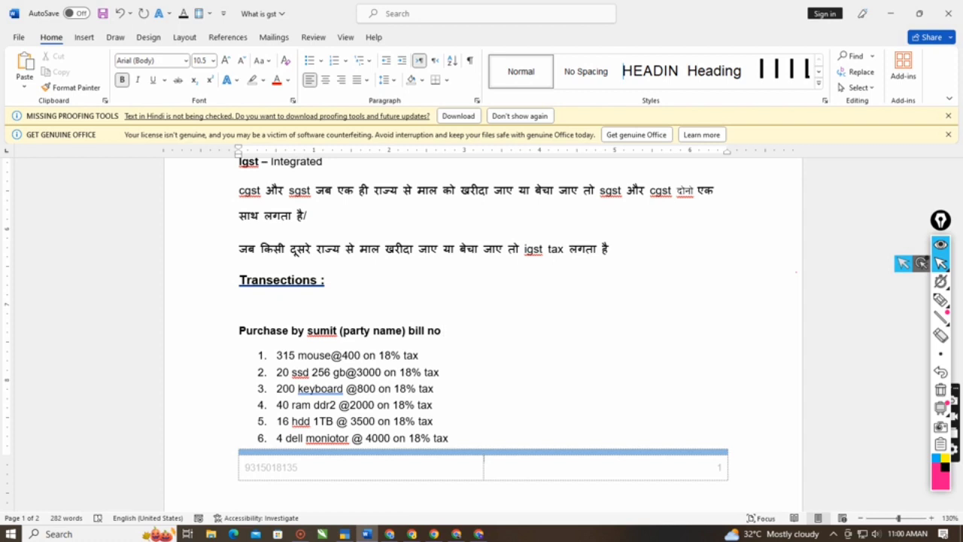
text(1103)
- Append "bill no 1104" to the Sold by heading on the second page
scroll(482, 332, down, 1)
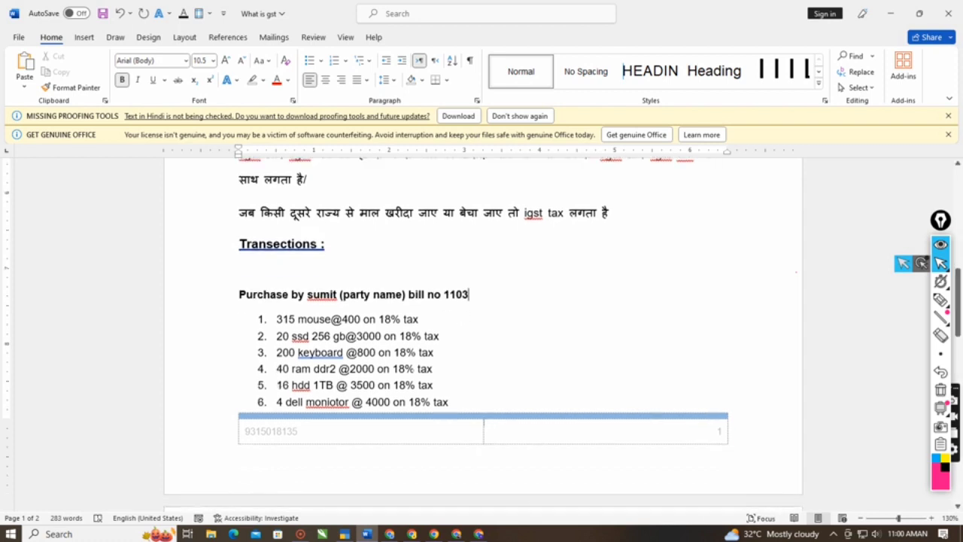
scroll(413, 372, down, 10)
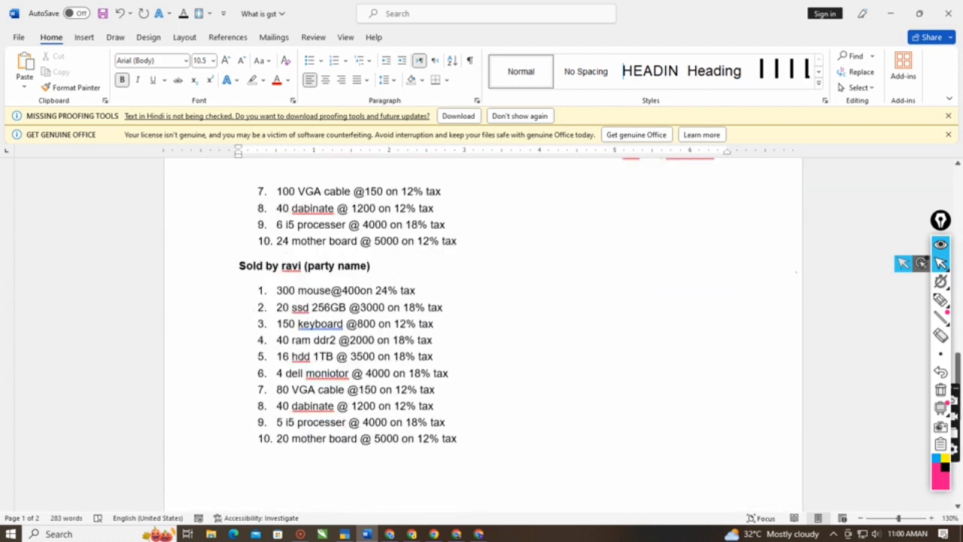
scroll(482, 332, down, 1)
click(396, 225)
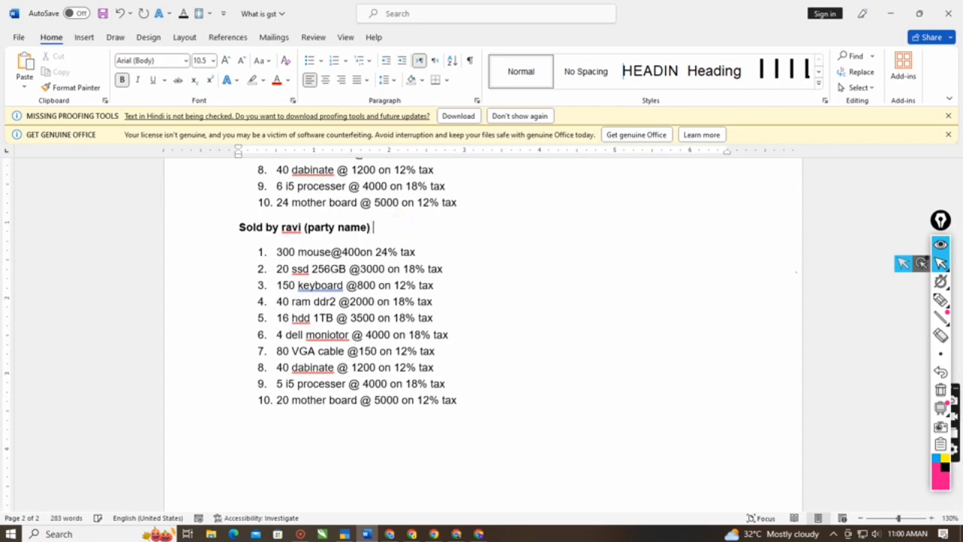
text(bill no 1104)
- Check the bill number in the purchase heading and switch back to the TallyPrime purchase voucher
scroll(322, 249, up, 10)
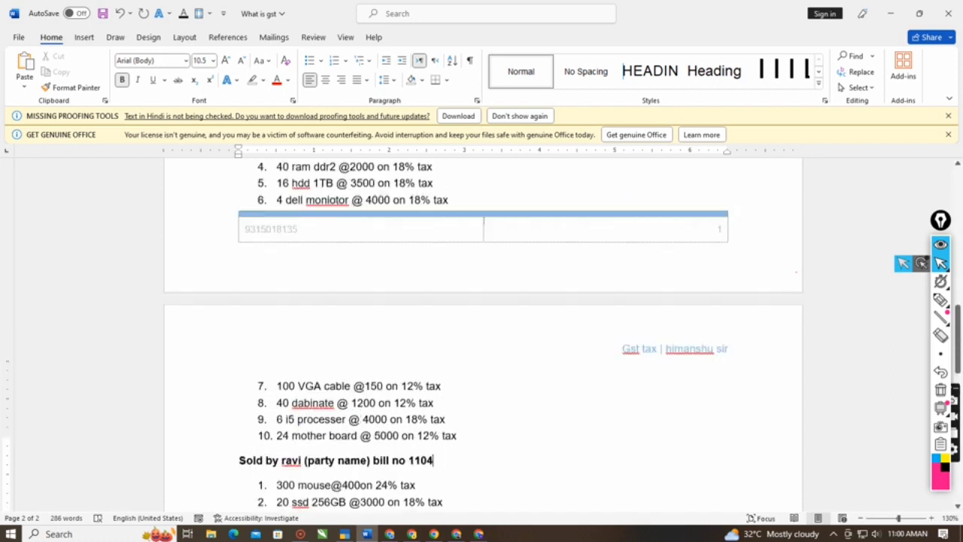
drag(456, 258, 465, 265)
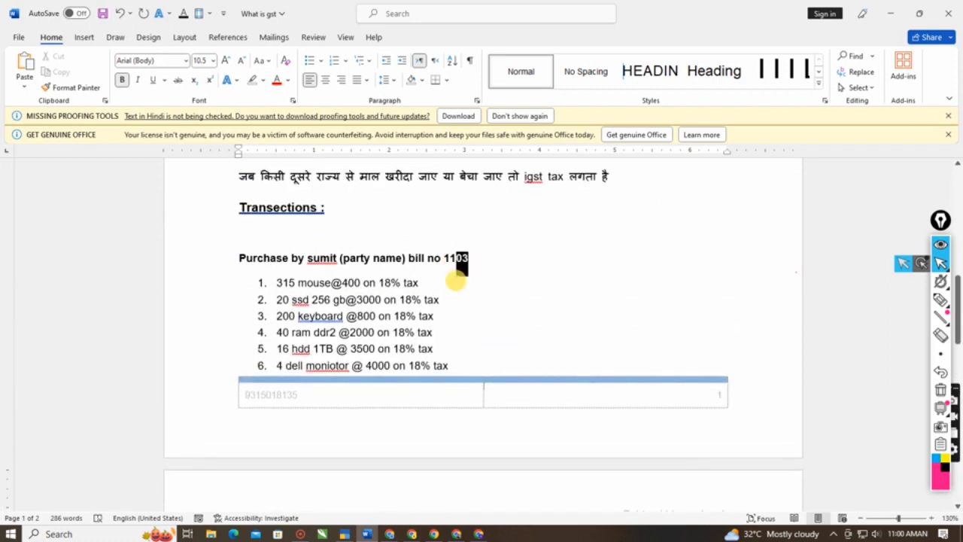
click(344, 534)
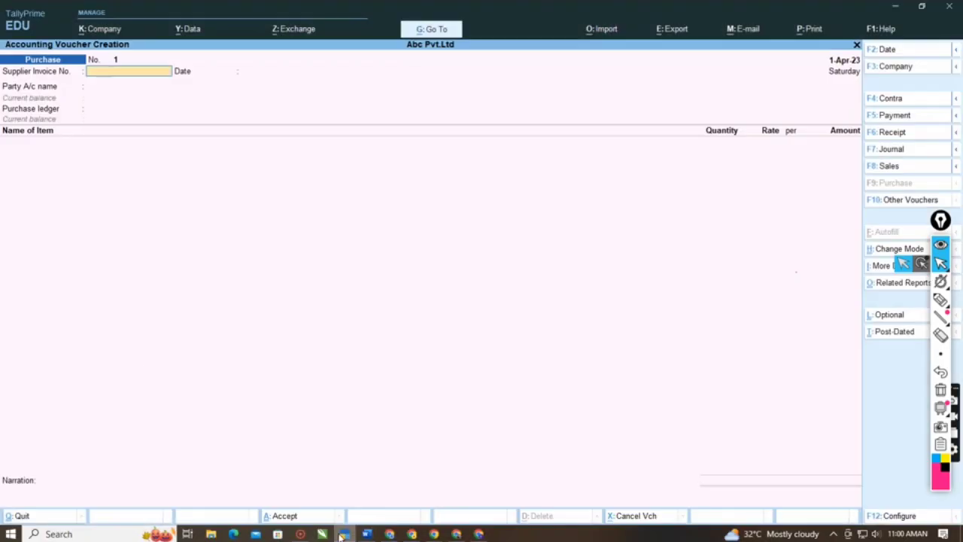
- Set the purchase voucher's supplier invoice number to 1103 and keep the invoice date 1-Apr-23
text(1103)
key(Return)
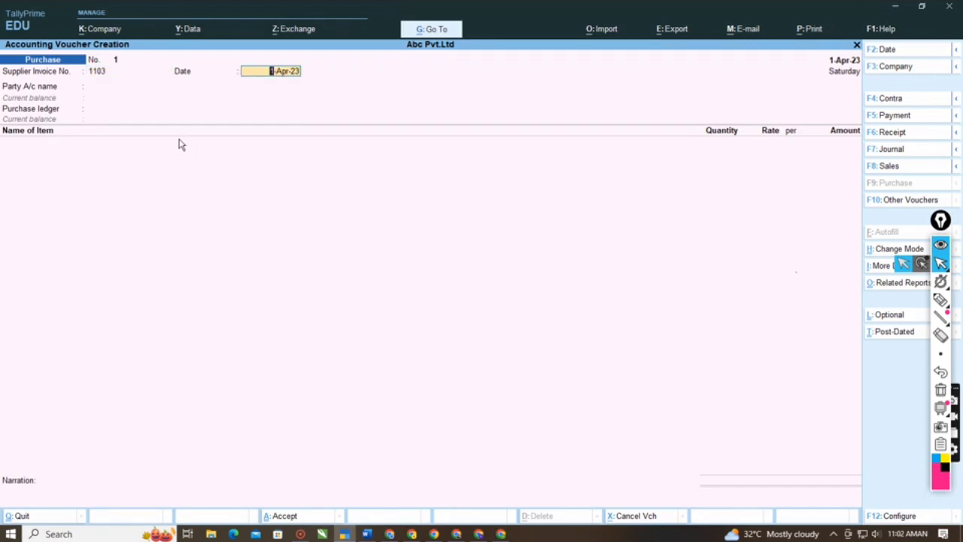
key(Return)
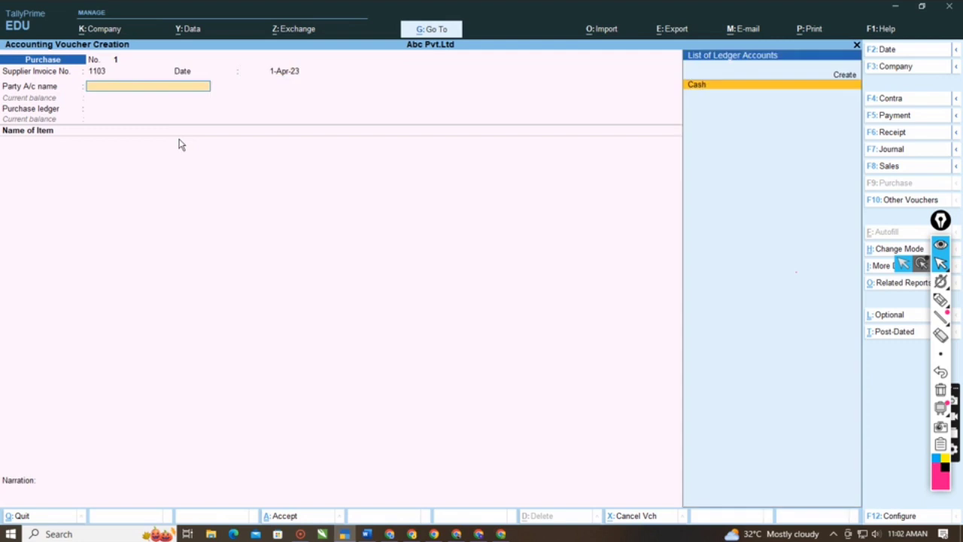
click(287, 73)
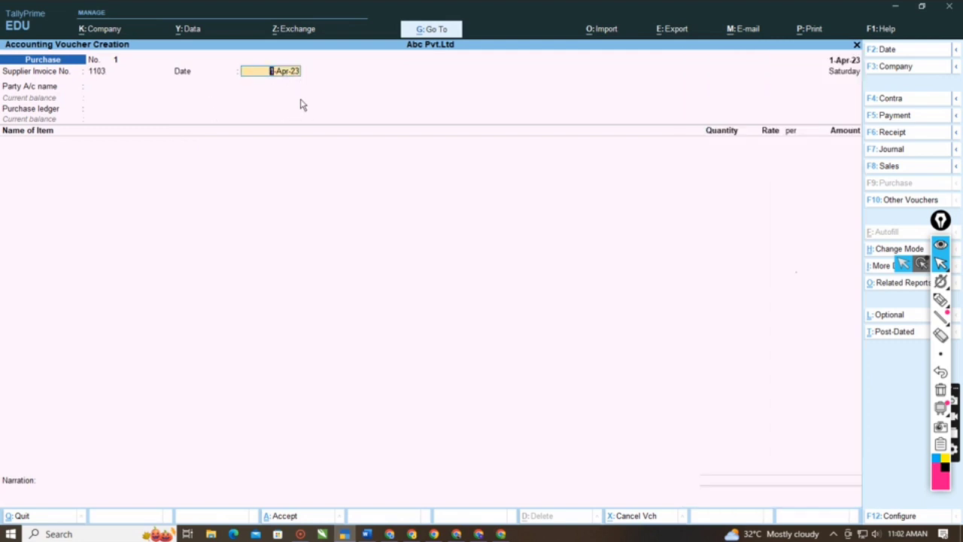
key(Return)
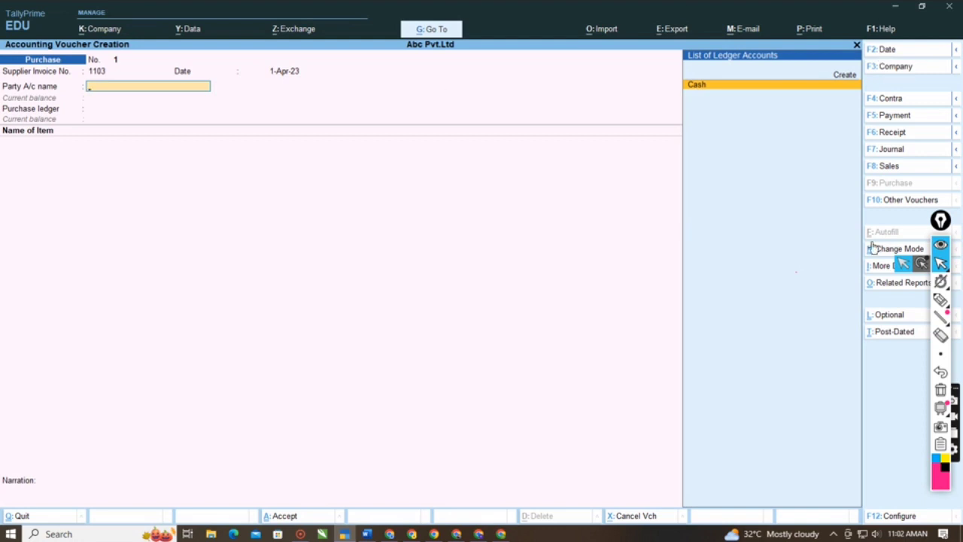
key(F2)
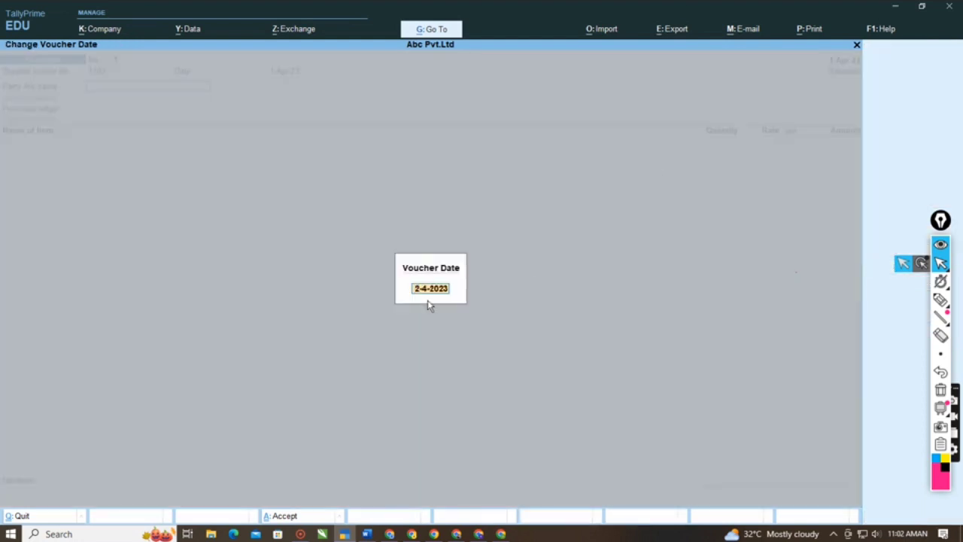
key(Escape)
key(Escape)
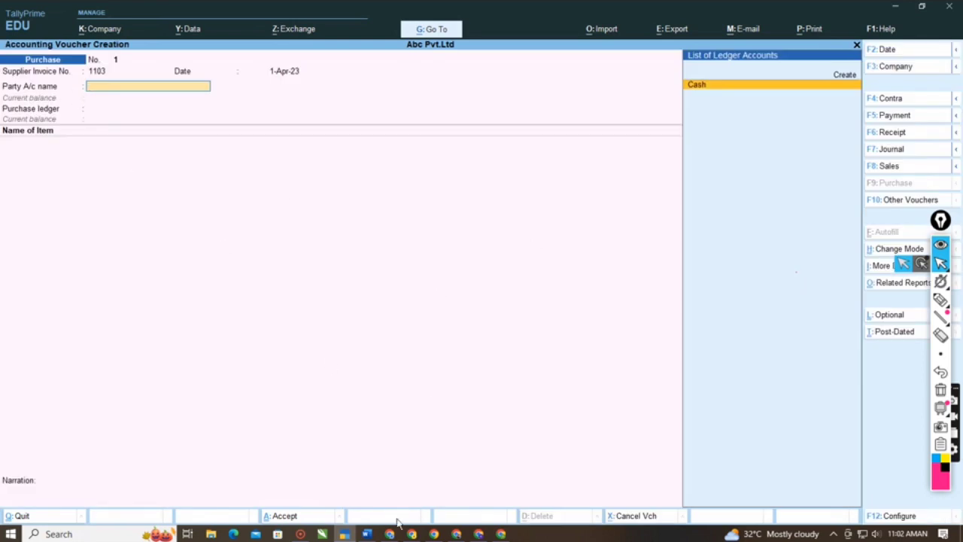
- Switch to the Word notes, check the party name in the purchase heading, and return to the TallyPrime voucher
click(367, 534)
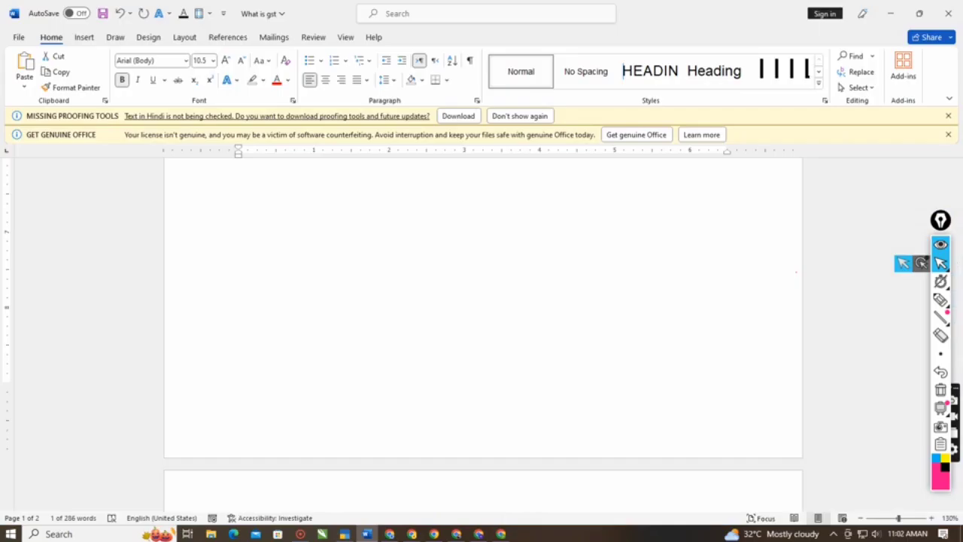
scroll(482, 331, up, 3)
scroll(482, 331, down, 1)
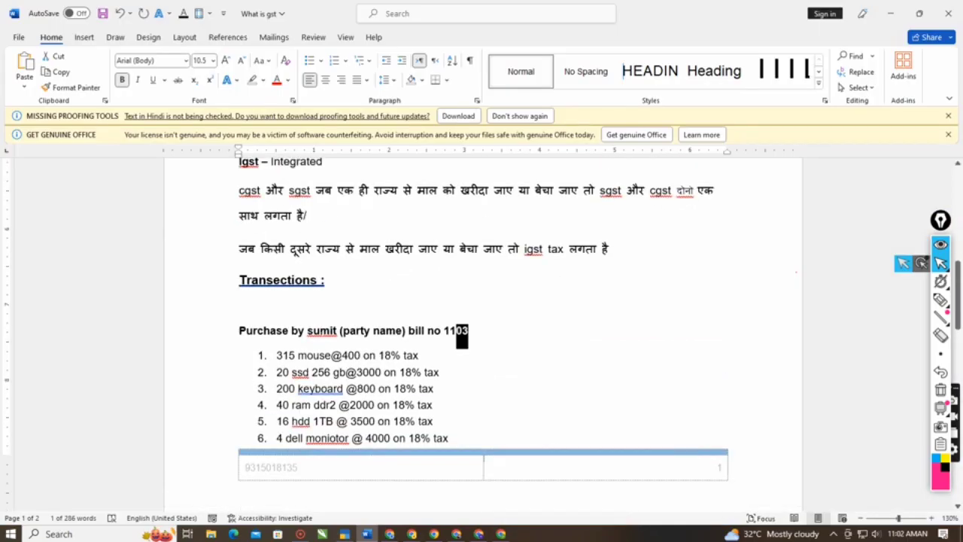
drag(337, 334, 309, 337)
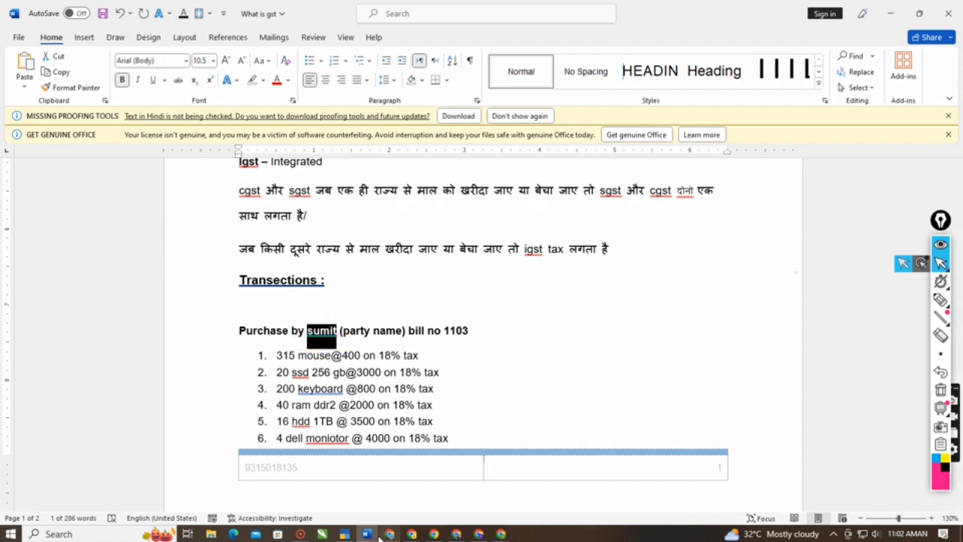
click(350, 535)
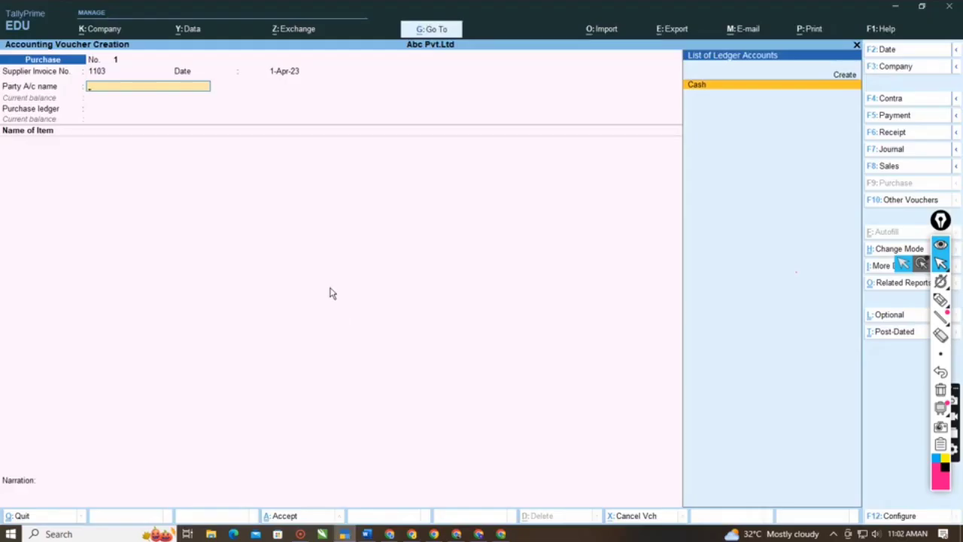
- Start a new ledger for the voucher's party account, enter the supplier's name and place it under Sundry Creditors
key(Up)
key(Return)
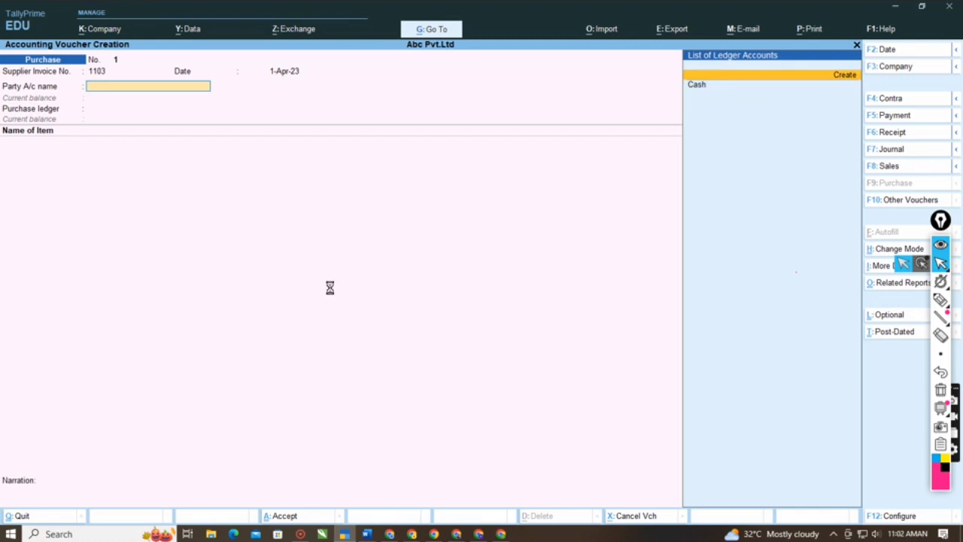
text(Sumyt)
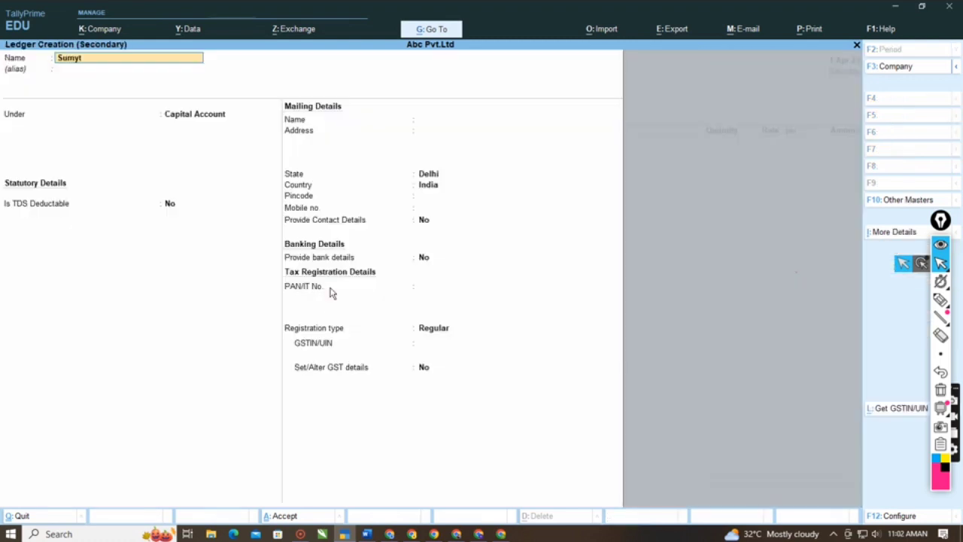
key(BackSpace)
key(BackSpace)
text(it Scr)
key(Return)
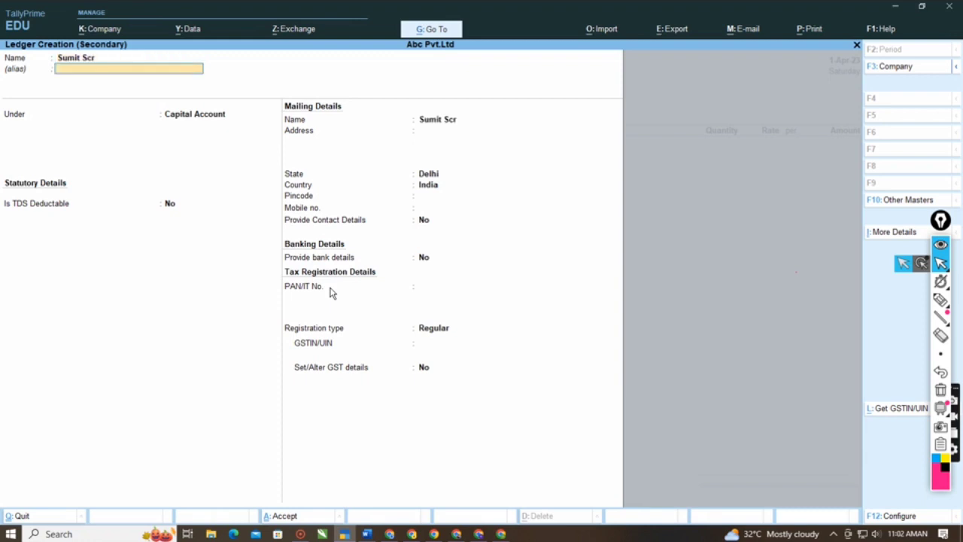
text(Sund)
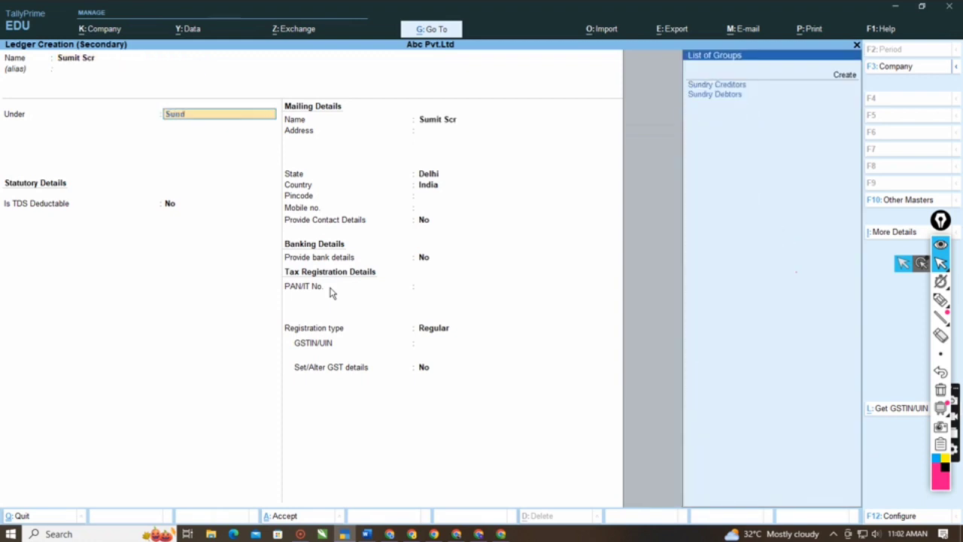
text(ry)
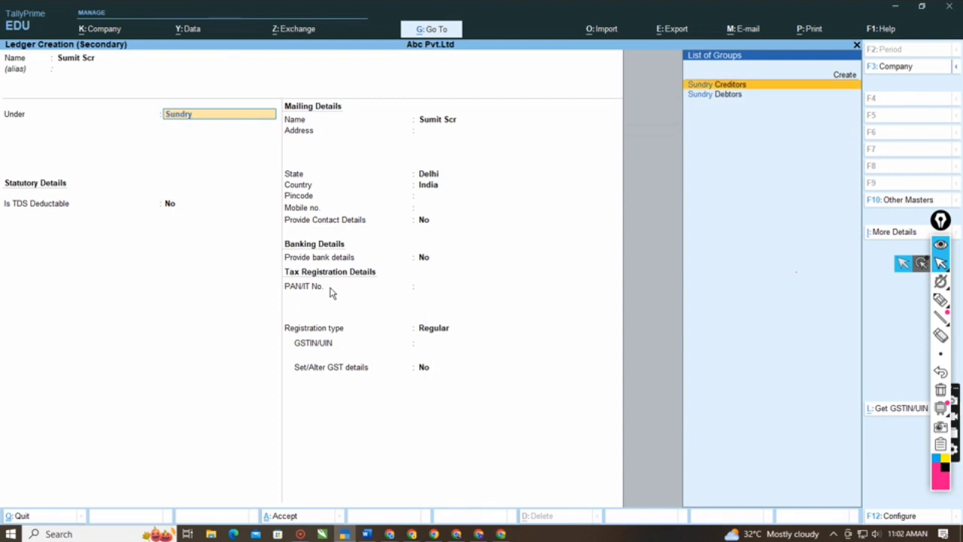
key(Return)
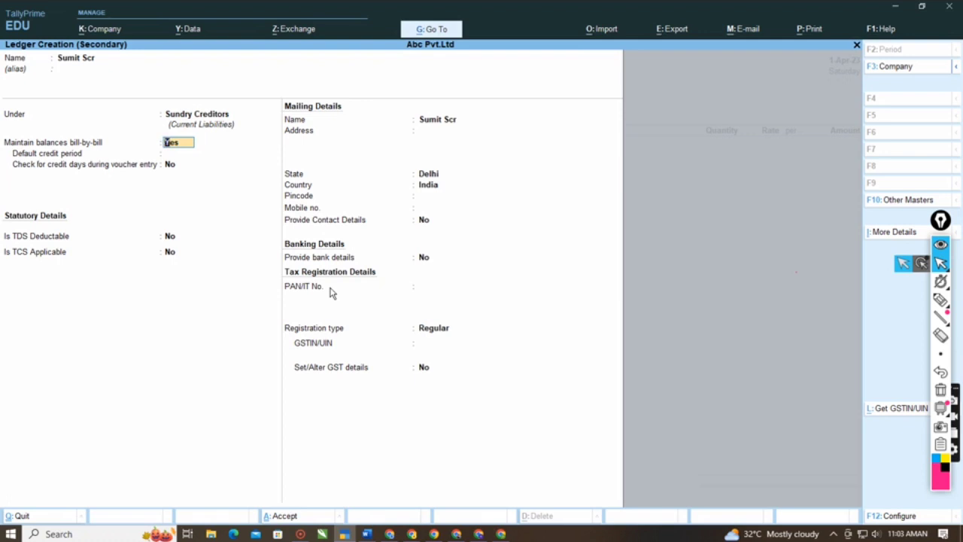
- Keep bill-by-bill balances on and TDS and TCS off, set the supplier's state to Delhi and enter the pincode
key(Return)
key(Return)
key(Return)
key(Return)
key(Return)
key(Return)
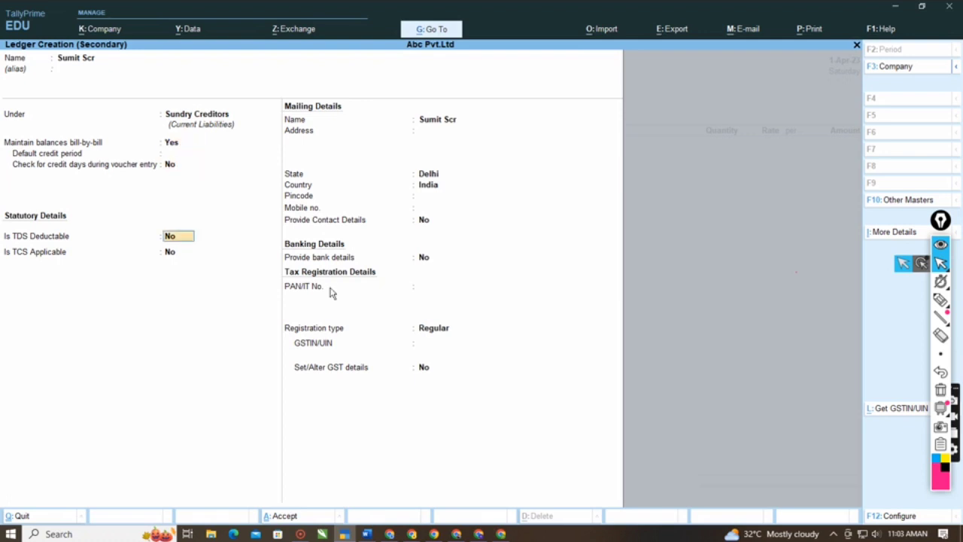
key(Return)
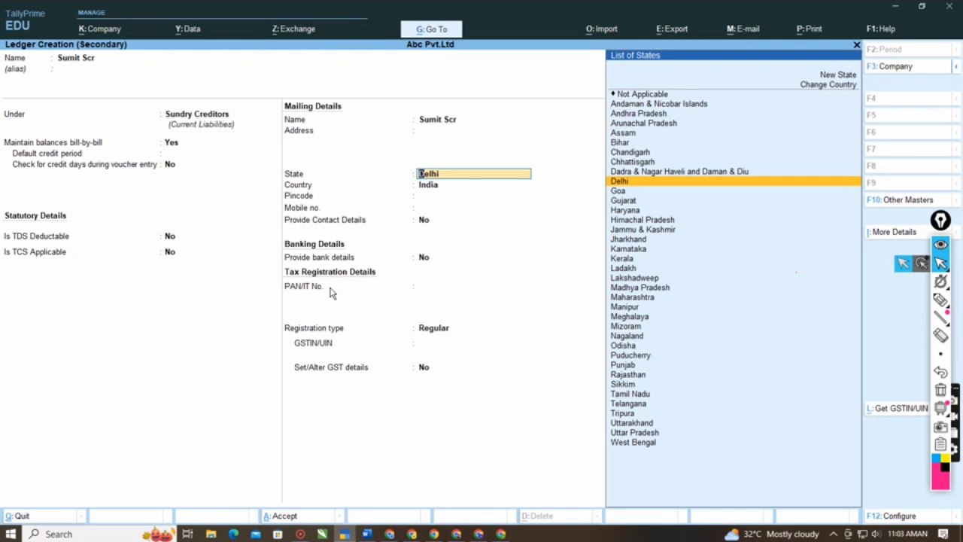
key(Return)
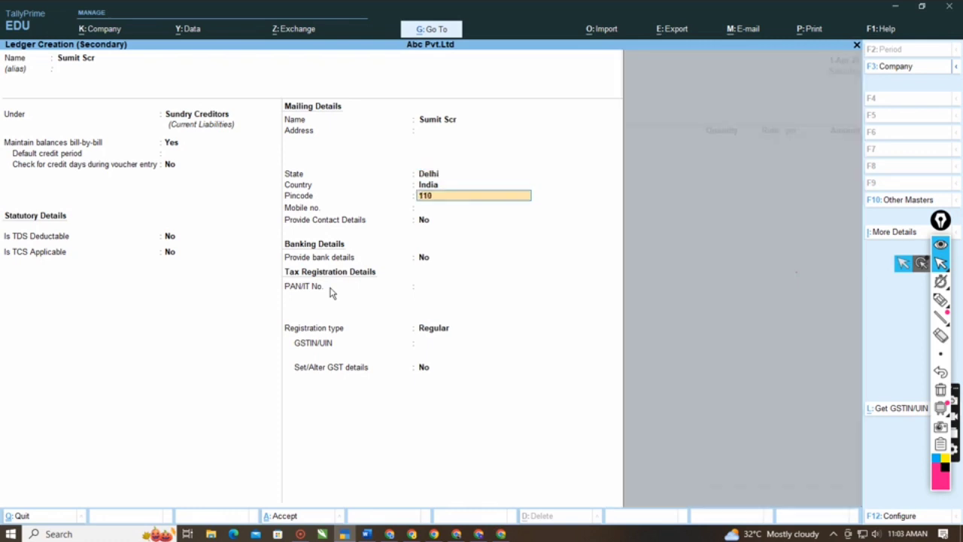
key(Return)
key(Return)
key(Return)
key(Return)
key(Return)
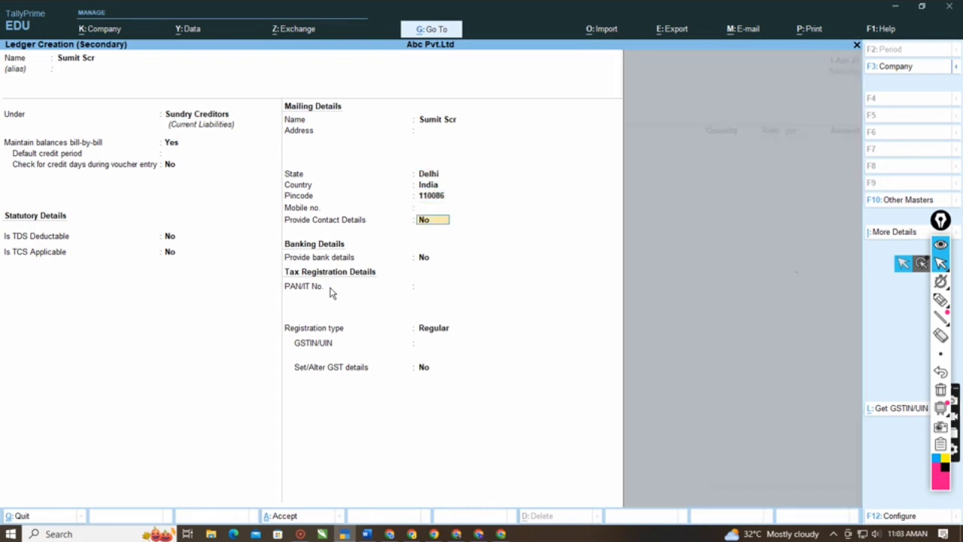
key(Return)
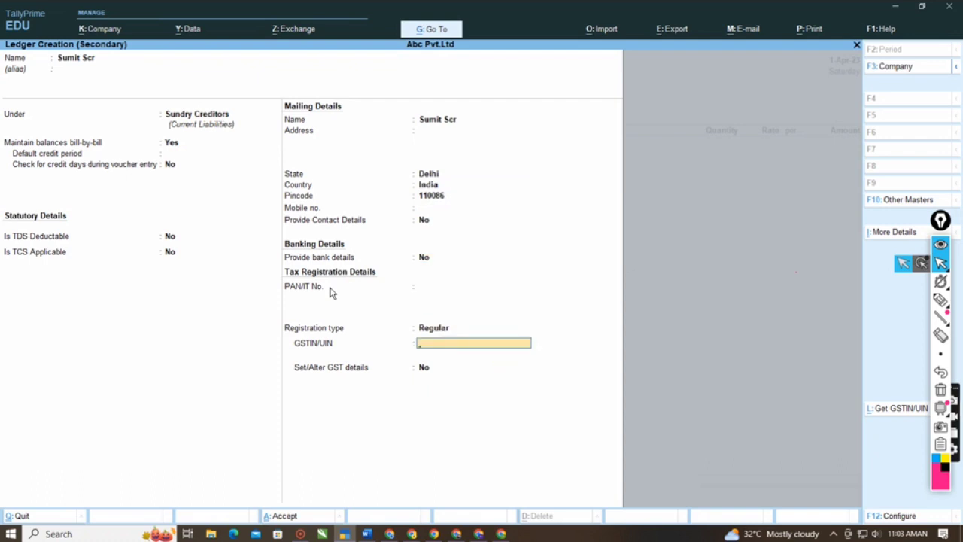
- Enter the supplier's GSTIN and save the ledger, leaving the receipt details blank and keeping the default party details
text(078785444545454)
key(Return)
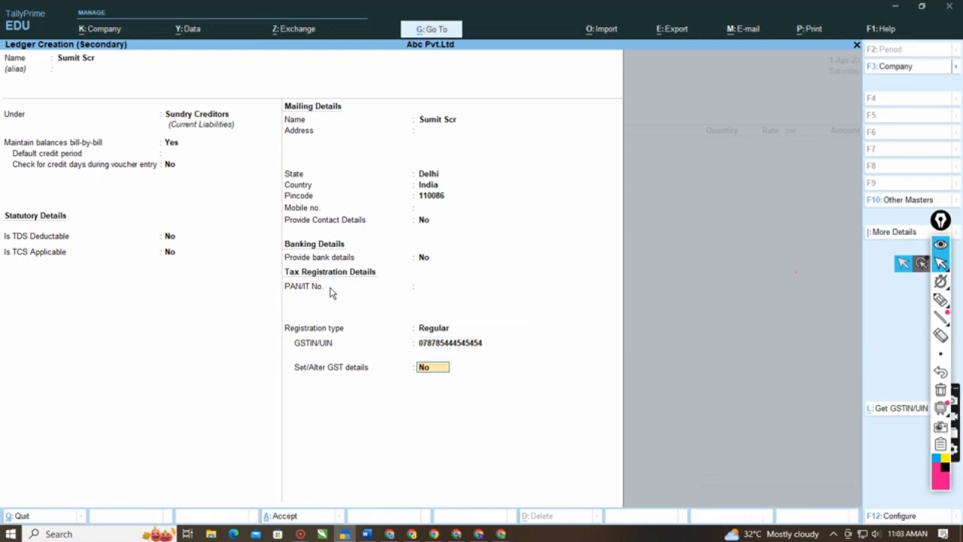
key(Return)
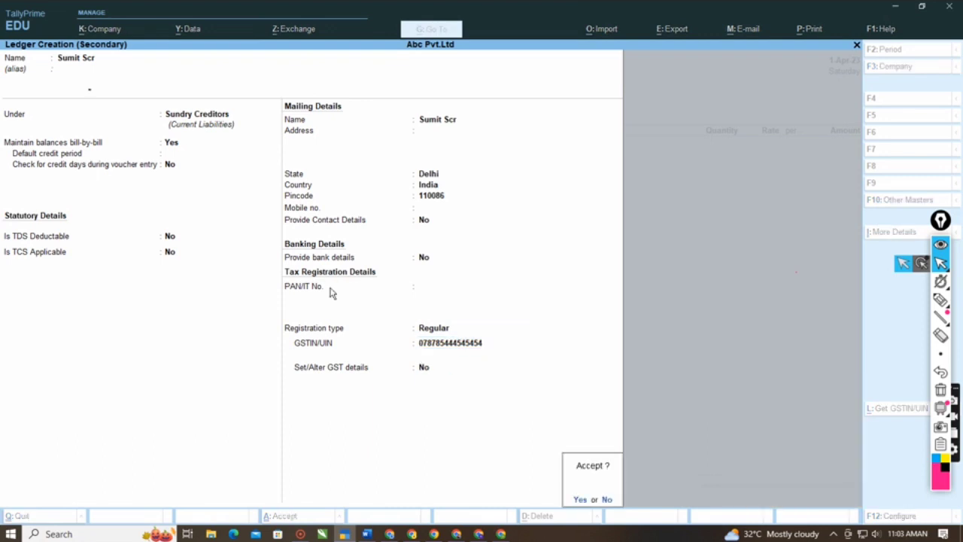
key(Return)
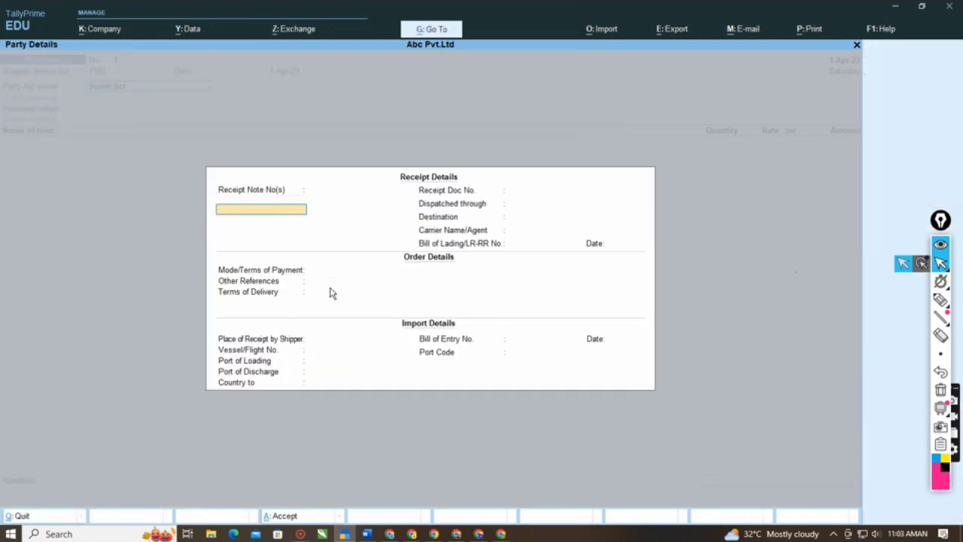
key(Escape)
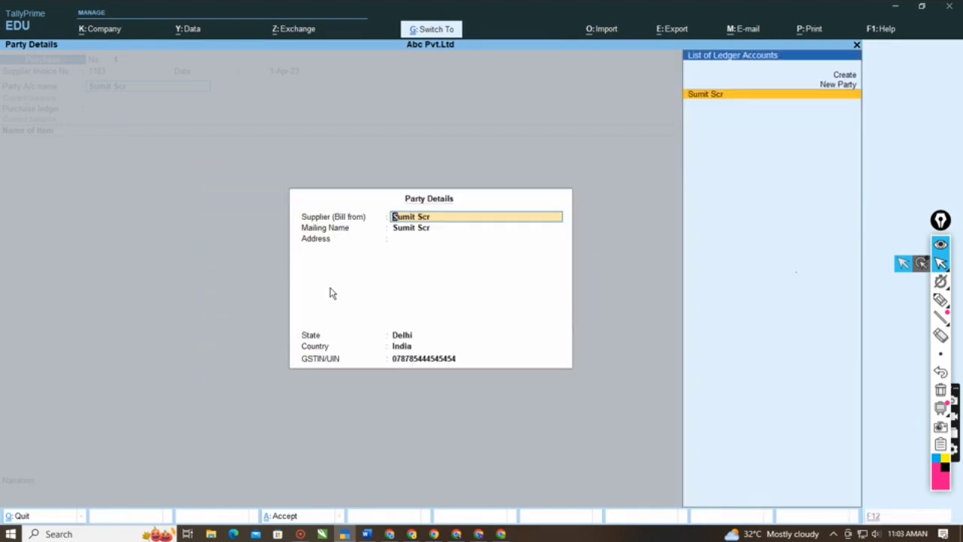
key(Return)
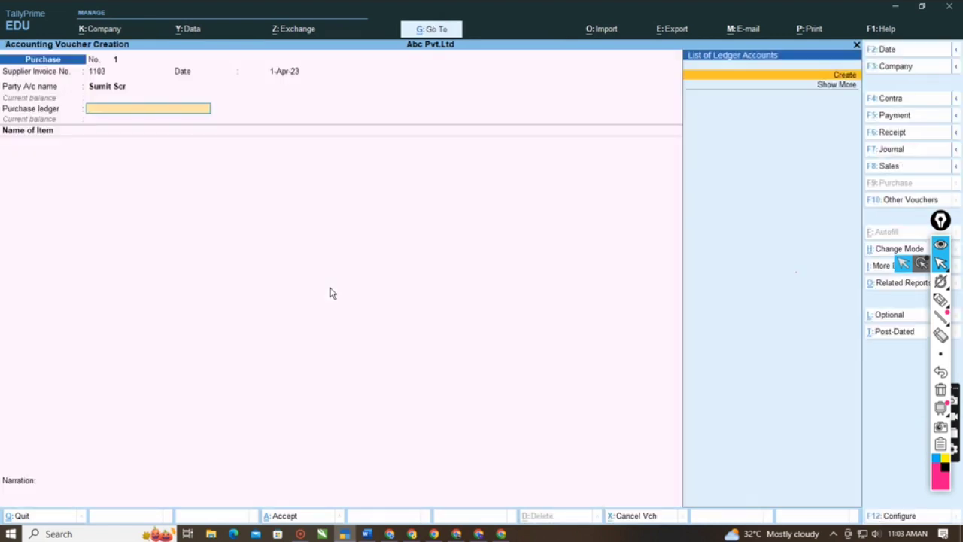
- Start a new purchase ledger named Purchase A/c under Purchase Accounts, with the type of ledger as Not Applicable
key(alt+c)
text(Purchase A/c)
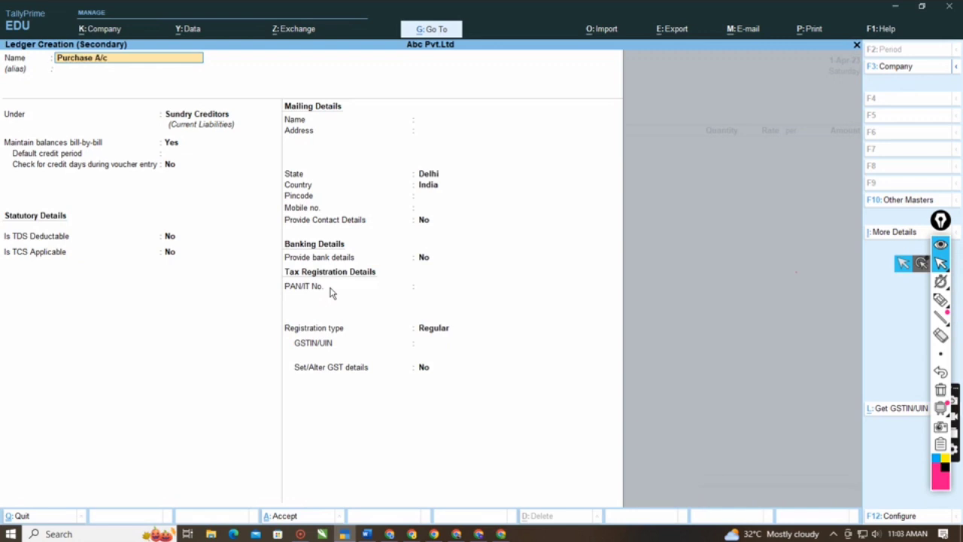
key(Return)
key(Return)
text(Pur)
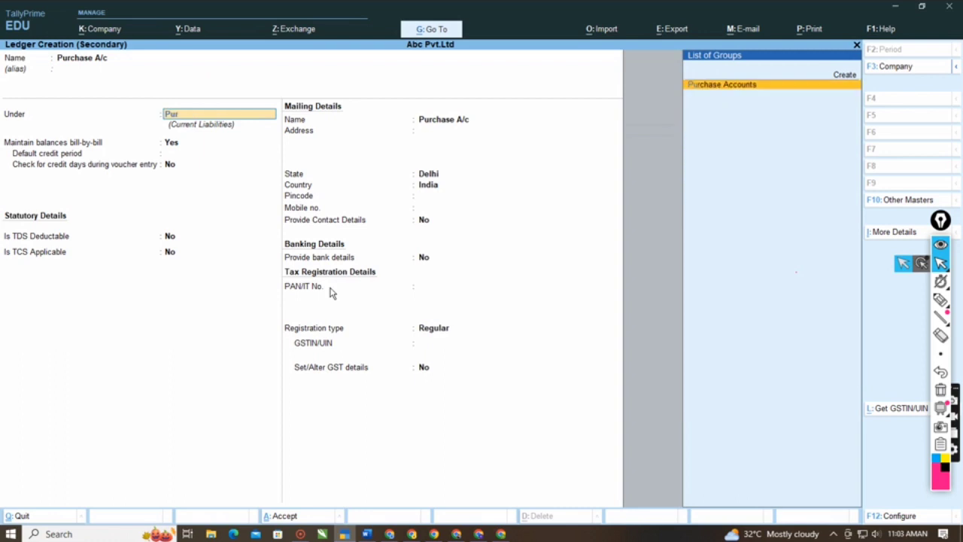
text(chase)
key(Return)
key(Return)
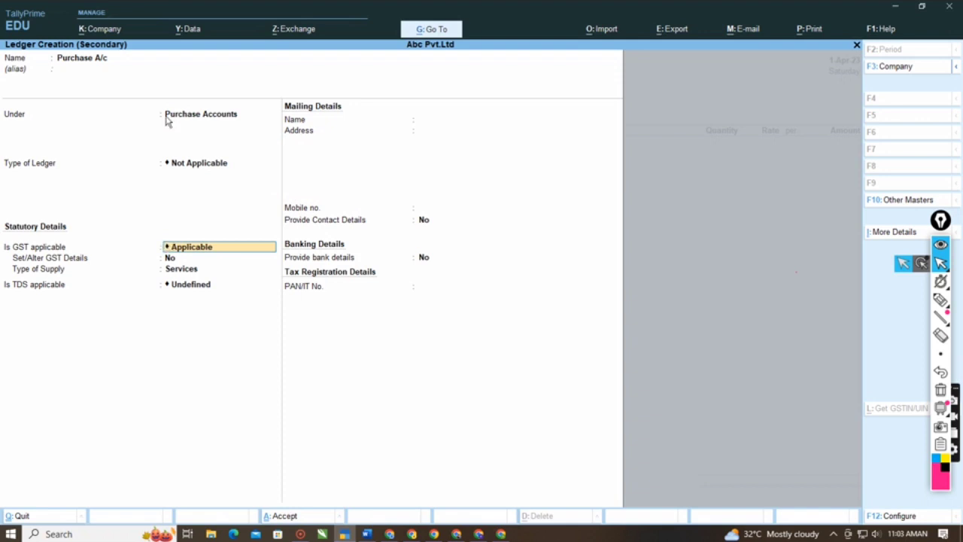
- Circle the Is GST applicable setting and the Services type of supply in pink, and erase both marks
click(946, 302)
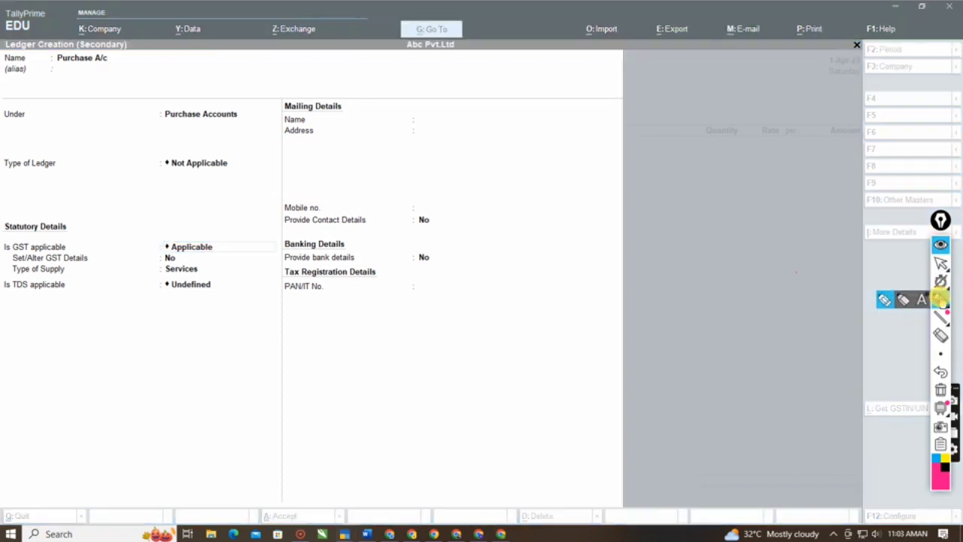
mouse_move(5, 238)
mouse_down()
mouse_move(189, 216)
mouse_move(226, 243)
mouse_move(215, 259)
mouse_move(87, 263)
mouse_move(8, 251)
mouse_move(6, 233)
mouse_up()
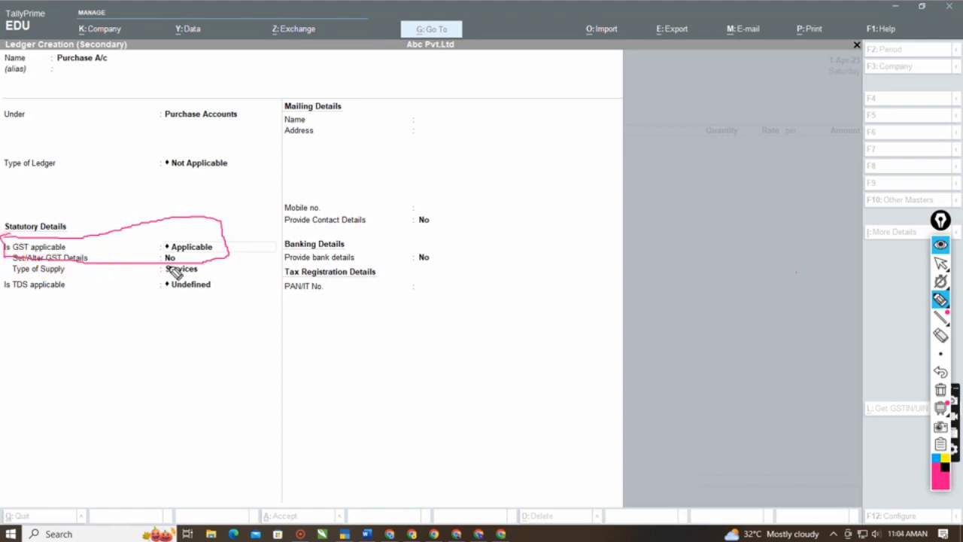
click(944, 279)
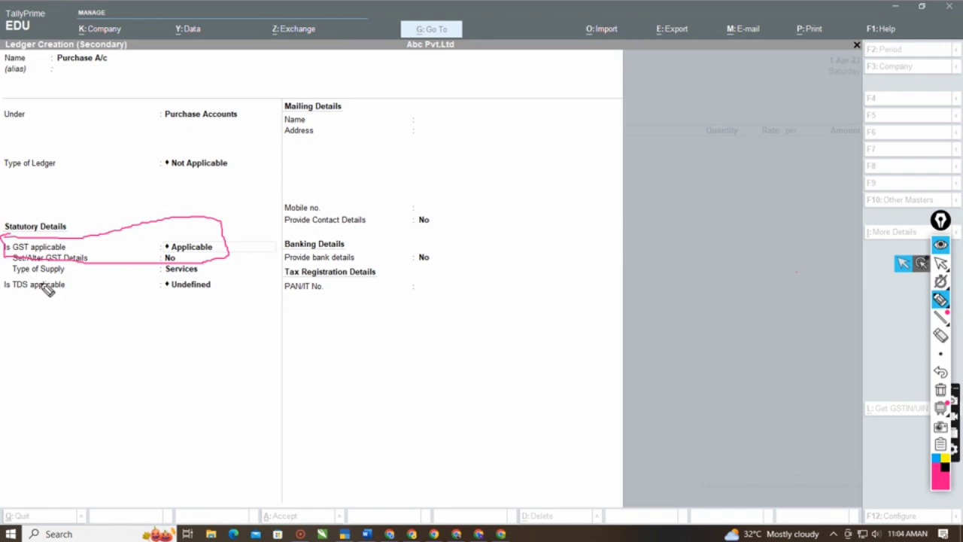
mouse_move(154, 276)
mouse_down()
mouse_move(219, 269)
mouse_move(146, 263)
mouse_move(161, 275)
mouse_up()
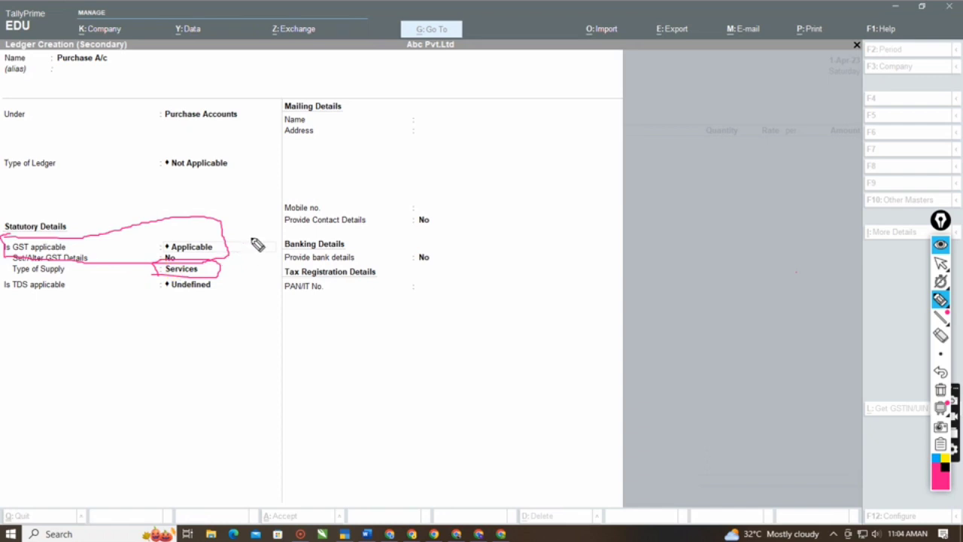
click(941, 335)
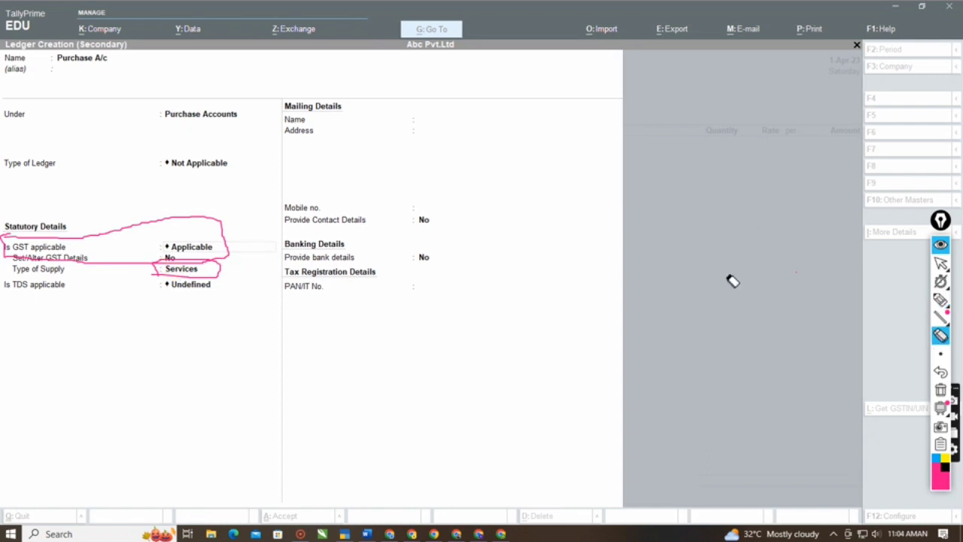
click(175, 241)
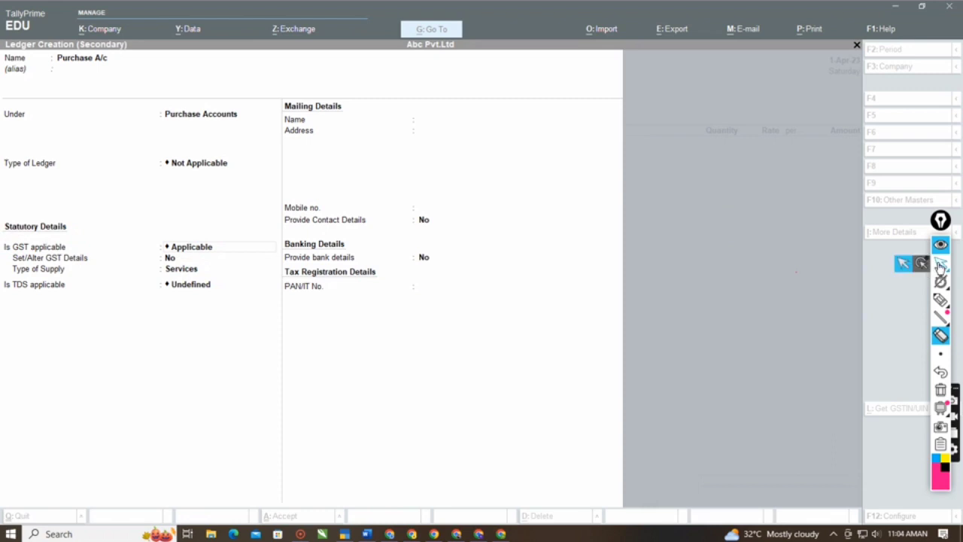
- Set the type of supply of Purchase A/c to Goods, keep GST Applicable and TDS Undefined, and save the ledger
click(940, 262)
click(478, 327)
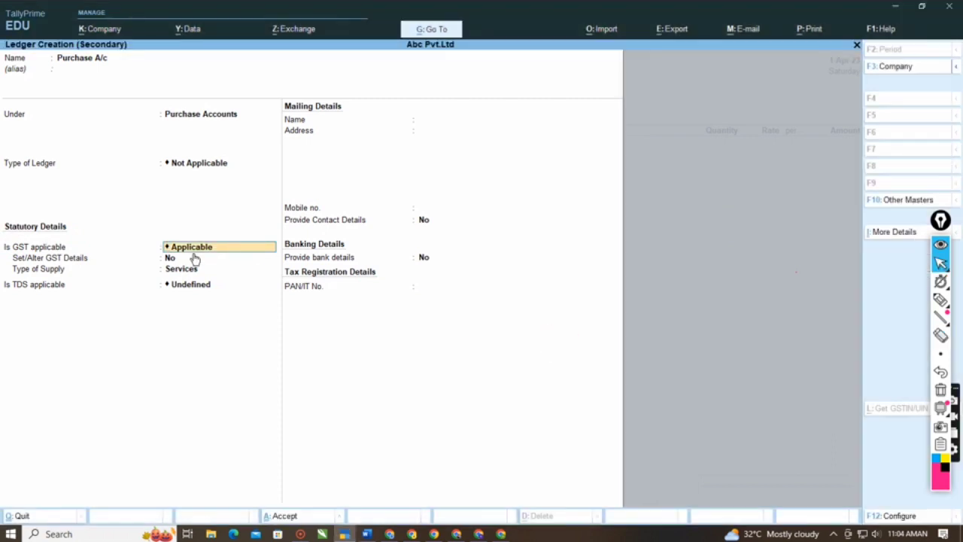
click(194, 257)
key(Return)
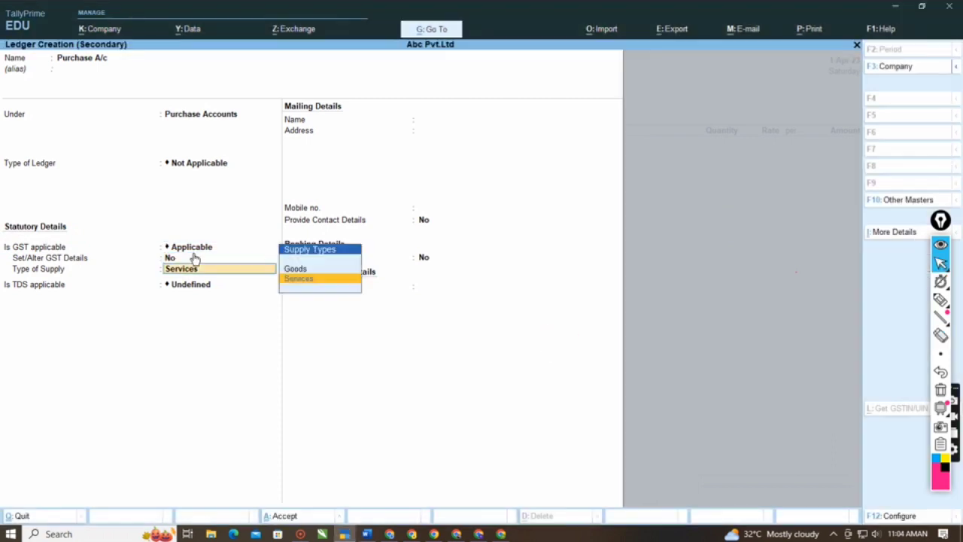
key(Up)
key(Return)
key(Return)
key(Return)
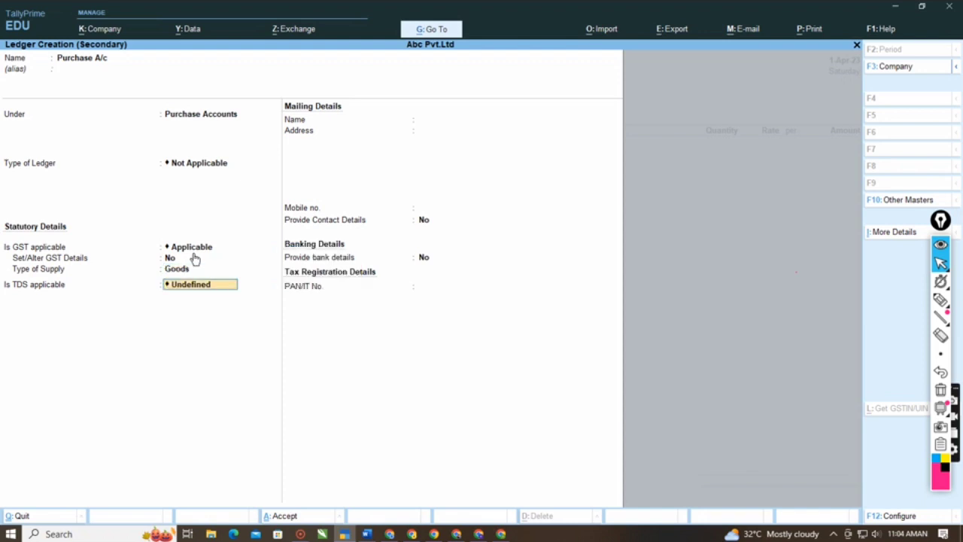
key(Return)
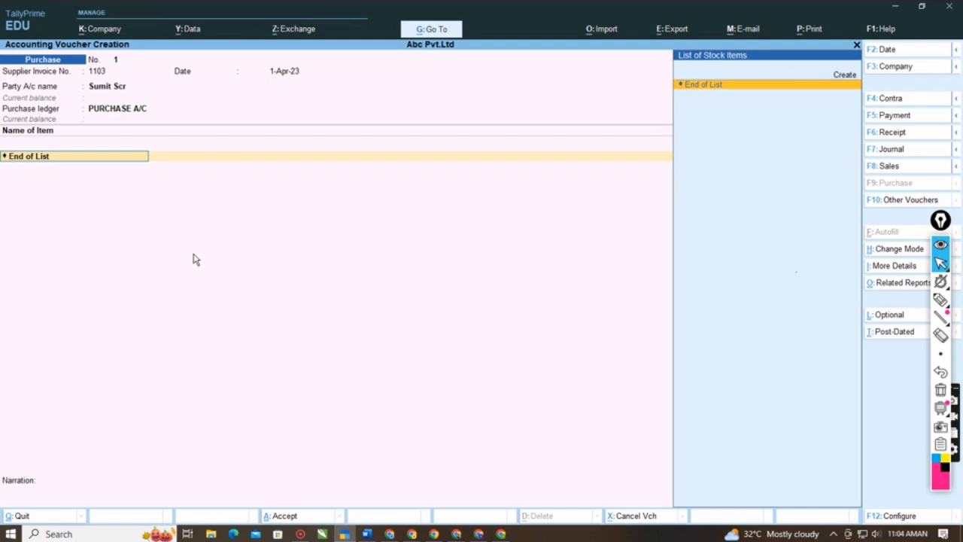
- Start a new stock item named Mouse after checking the first item of bill 1103 in the Word notes, leaving default invoicing ledgers off
key(Up)
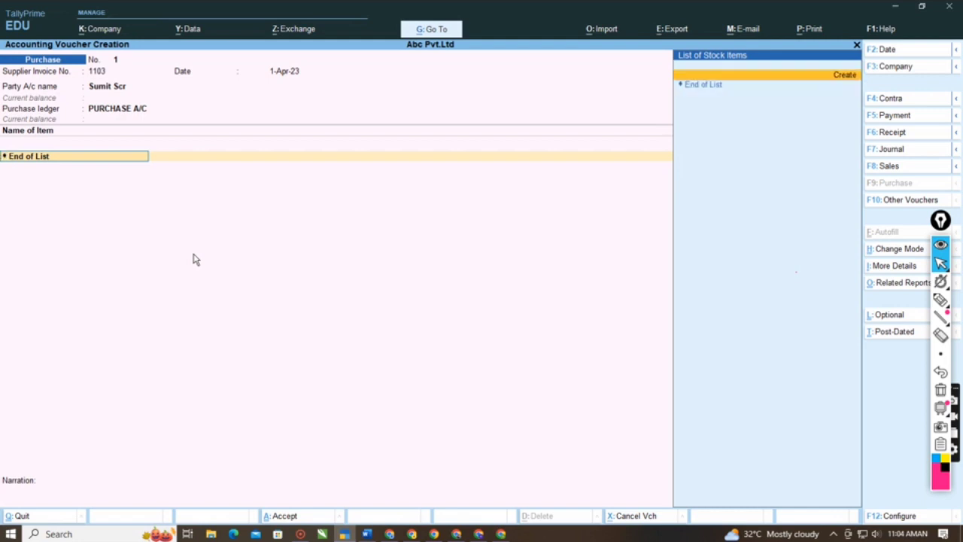
key(Return)
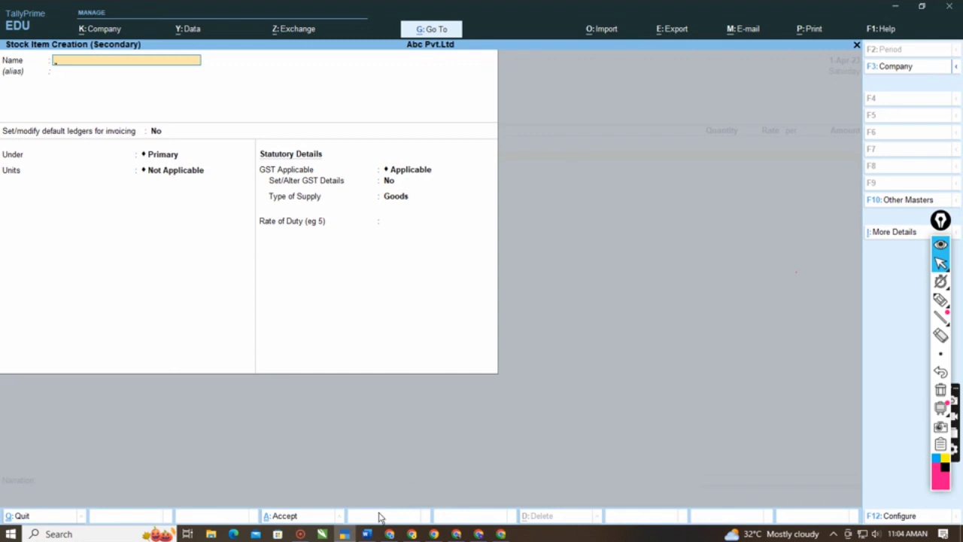
click(368, 534)
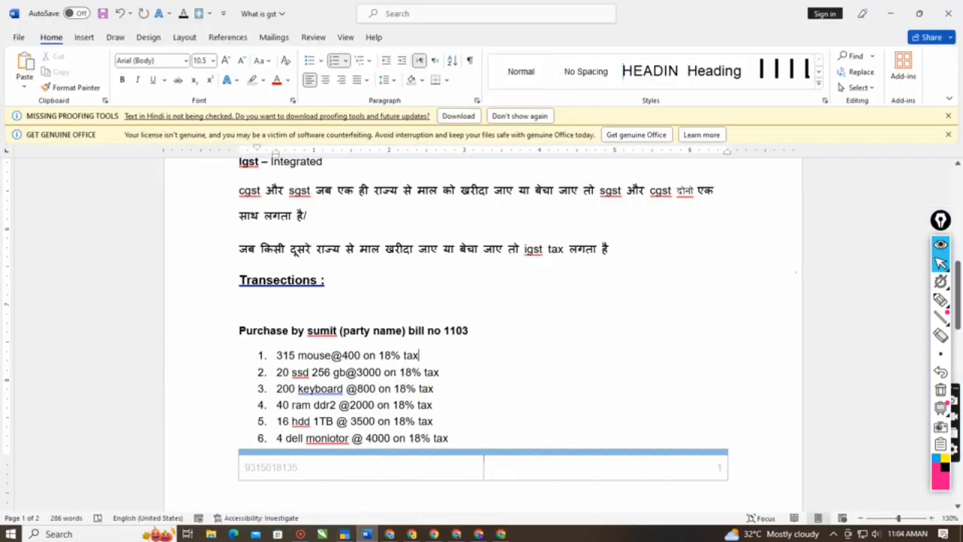
drag(279, 355, 320, 359)
click(320, 358)
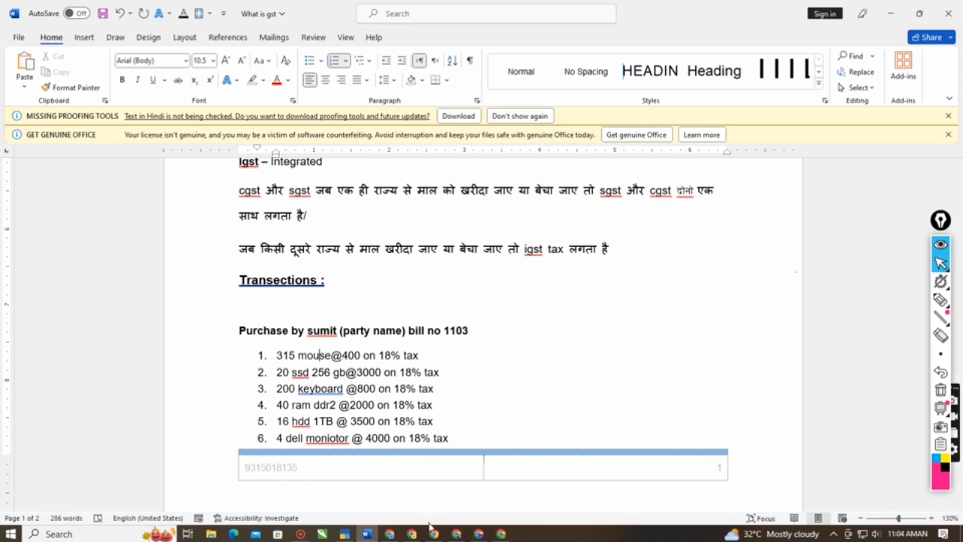
click(345, 534)
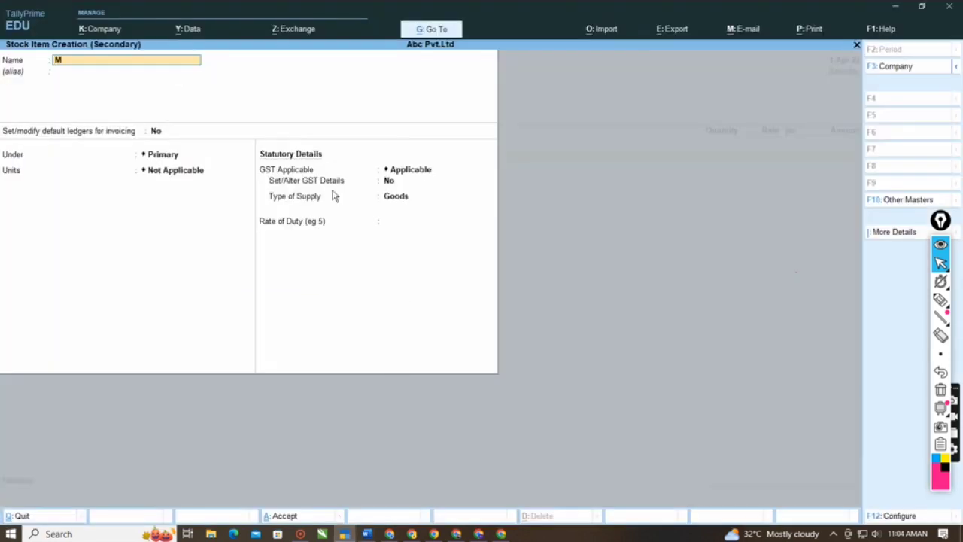
text(e)
key(Return)
key(Return)
key(Return)
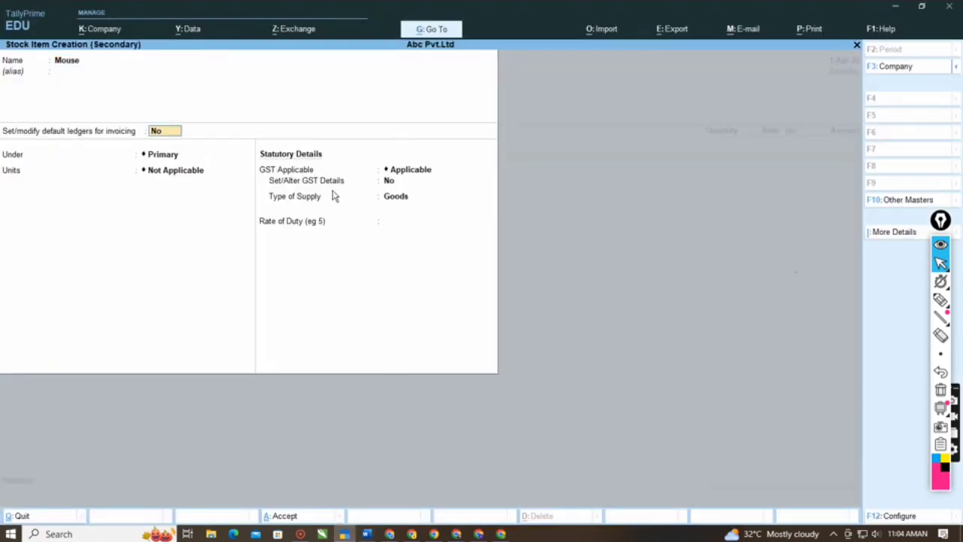
- Create the stock group Computer Items' under Primary for Mouse, with quantity addition and GST details set to No
key(alt+c)
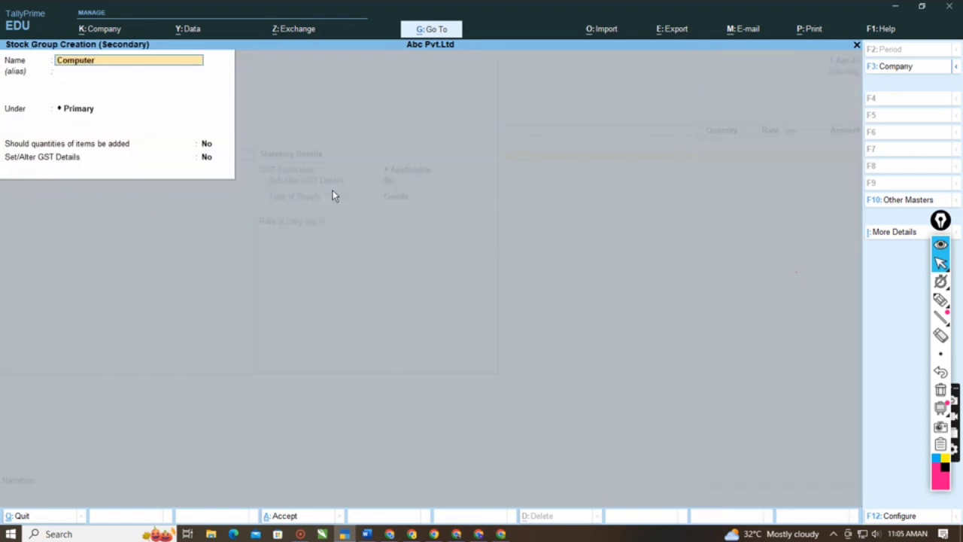
text(Computer Items)
key(Return)
key(Return)
key(Return)
key(Return)
key(Return)
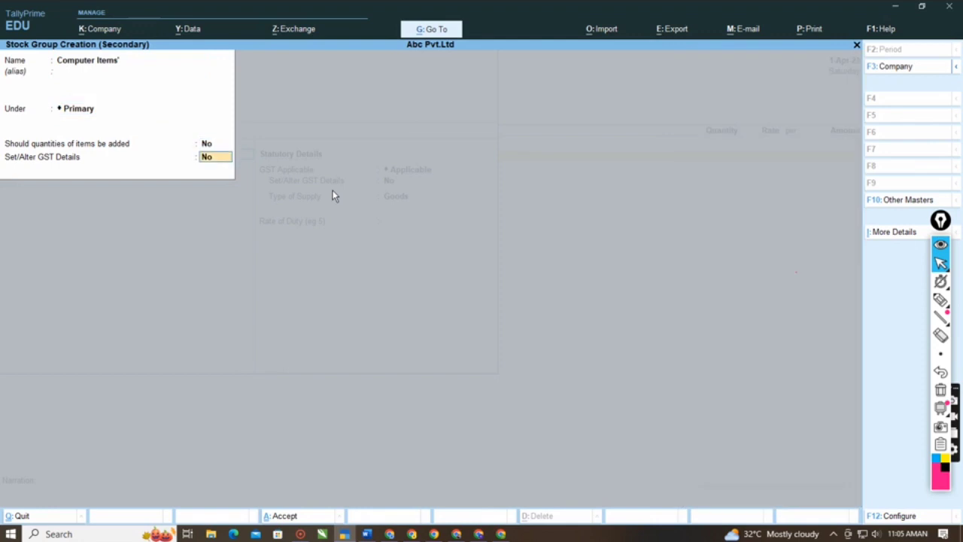
key(Return)
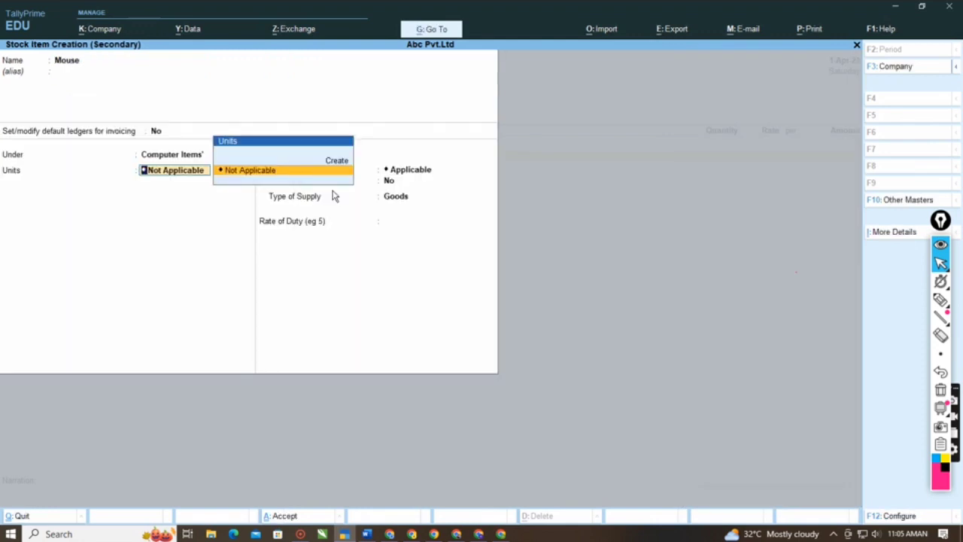
- Create the simple unit nos for Mouse, formally named Number of System, with UQC Not Applicable and 0 decimal places, and choose no alternate unit
key(alt+c)
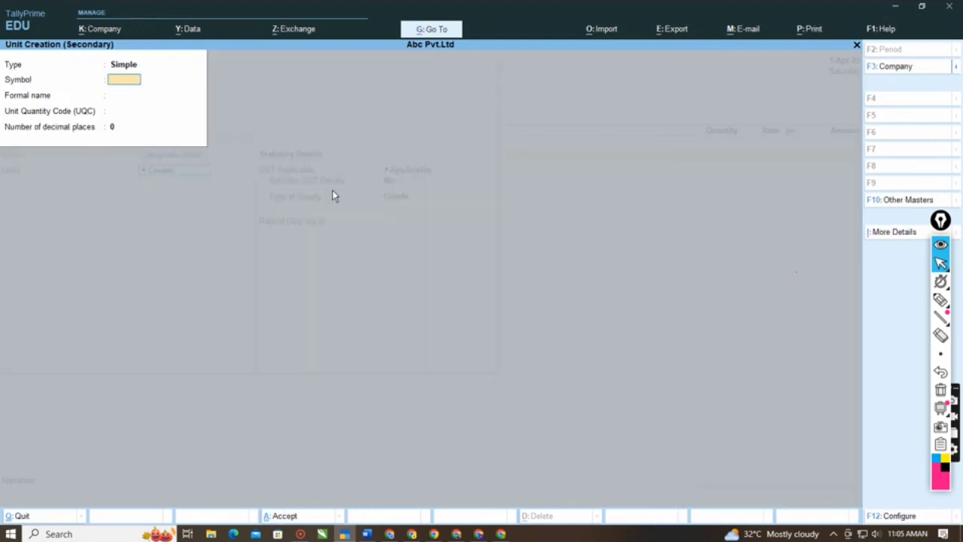
text(nos)
key(Return)
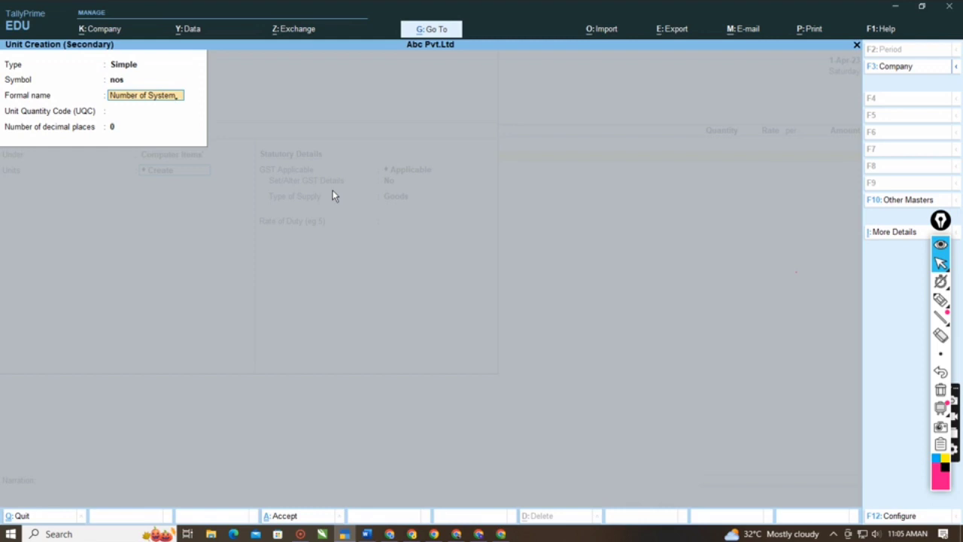
key(Return)
key(Return)
key(Return)
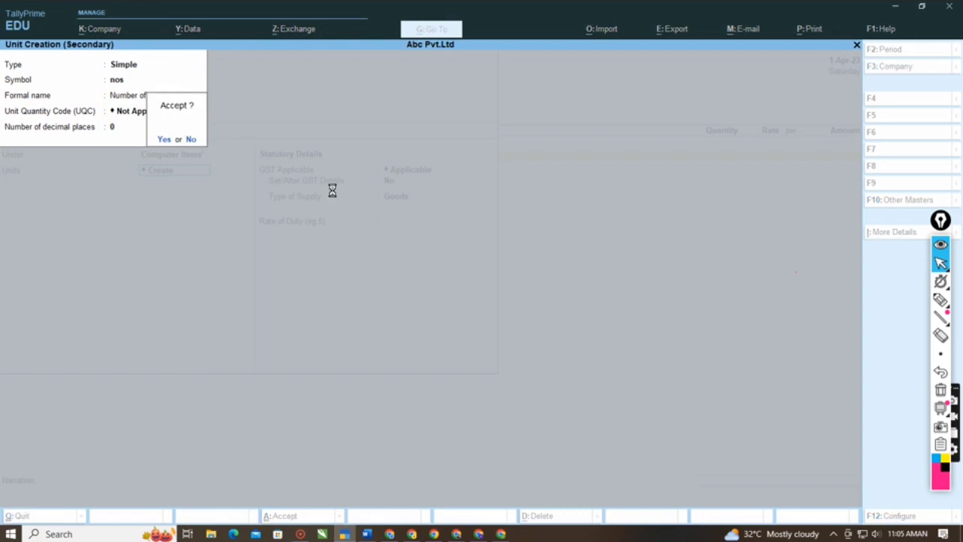
key(Return)
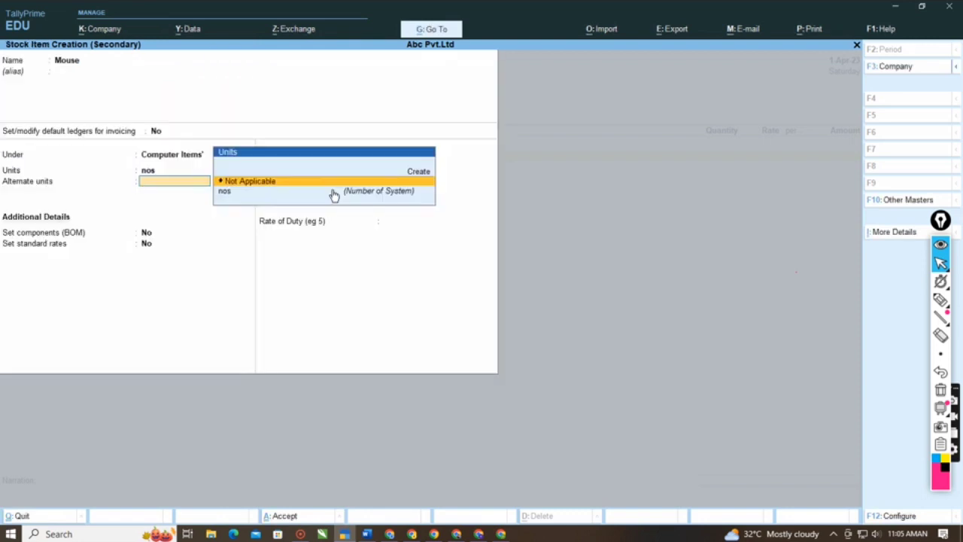
key(Return)
key(BackSpace)
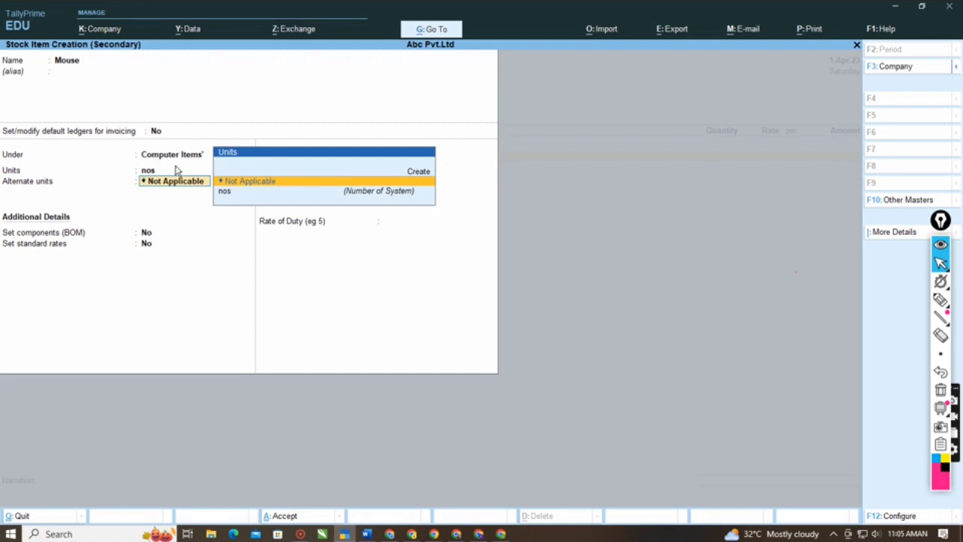
- Handwrite the figures 1, 5 and 0 in pink in the empty area beside the Mouse form and draw a line beneath them
click(941, 299)
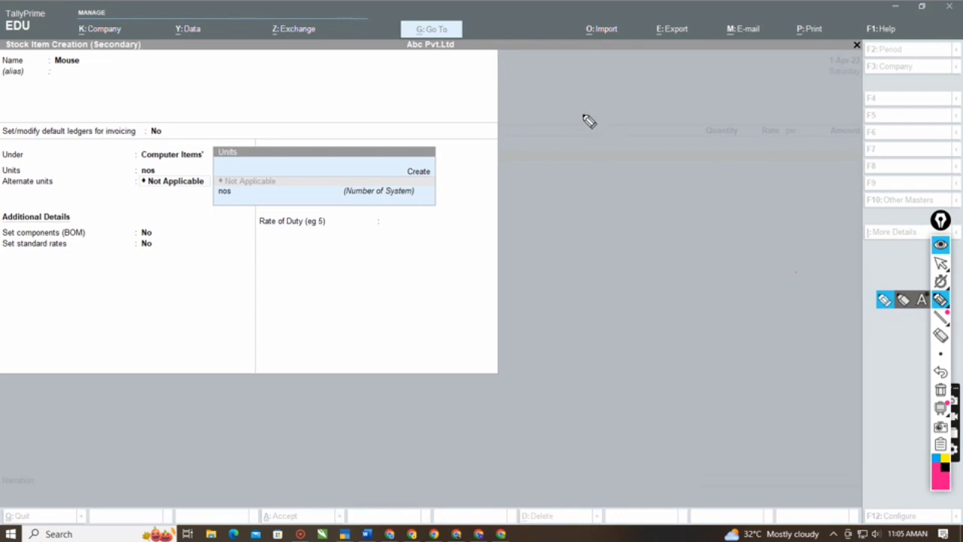
drag(582, 115, 589, 172)
click(603, 129)
drag(647, 104, 660, 188)
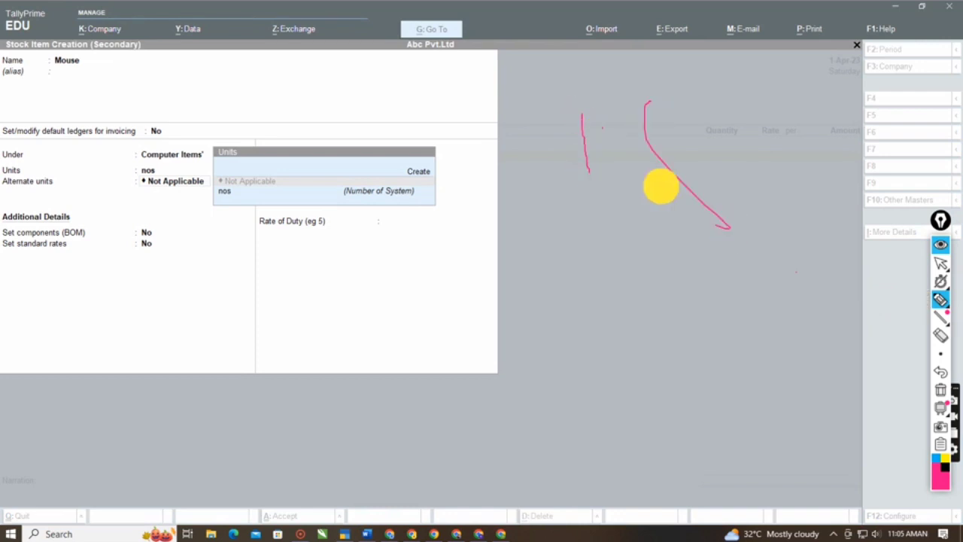
drag(647, 107, 697, 91)
mouse_move(749, 160)
mouse_down()
mouse_move(770, 133)
mouse_move(751, 143)
mouse_up()
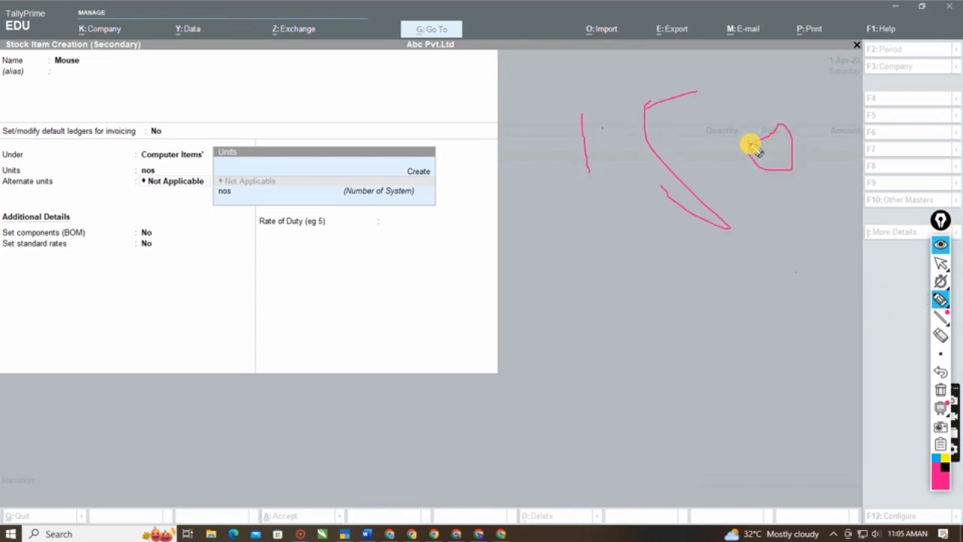
drag(565, 220, 835, 221)
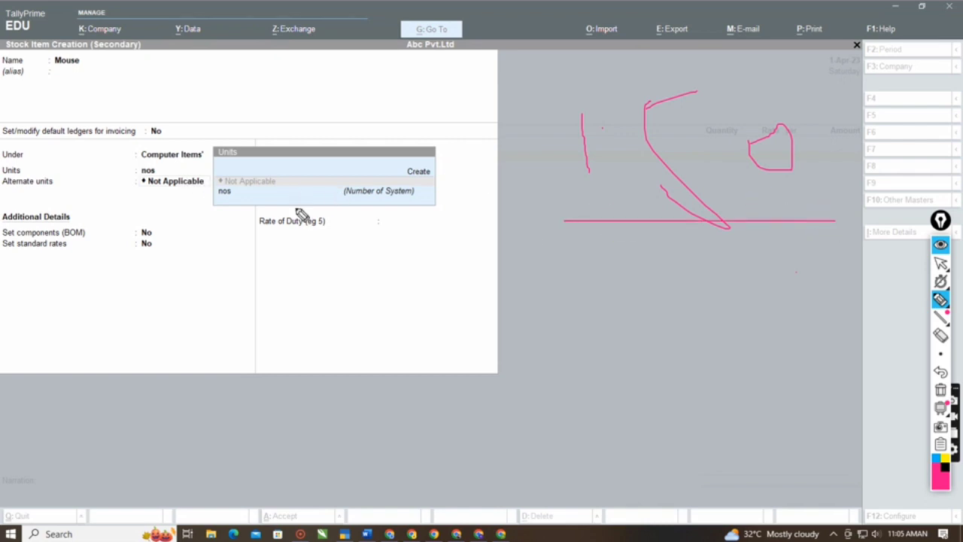
- Handwrite a 1Kg and gr unit example in pink below the drawn line and circle it
drag(567, 328, 558, 262)
mouse_move(601, 260)
mouse_down()
mouse_move(601, 294)
mouse_move(595, 286)
mouse_move(640, 315)
mouse_move(654, 293)
mouse_move(676, 330)
mouse_up()
drag(557, 371, 604, 437)
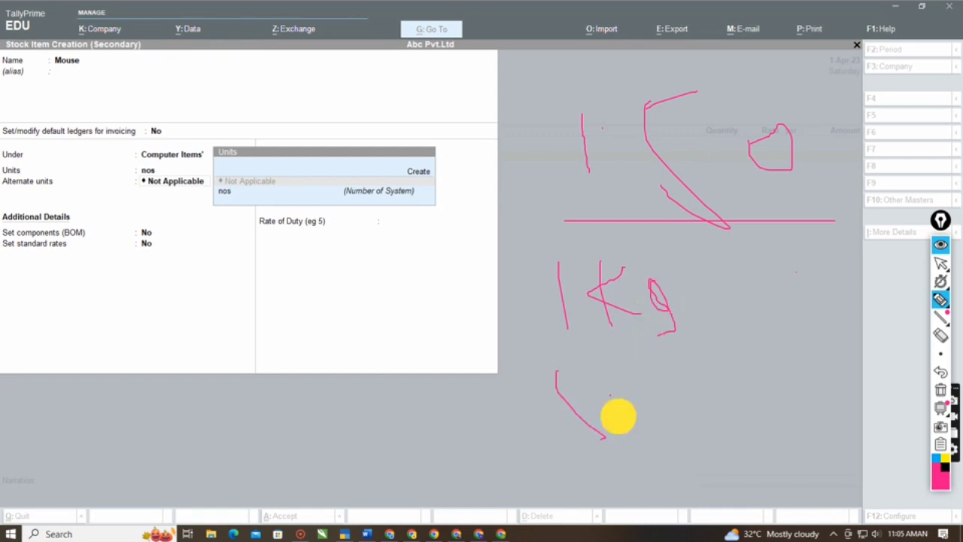
drag(599, 387, 631, 415)
drag(666, 382, 667, 393)
drag(727, 330, 745, 399)
drag(764, 326, 782, 343)
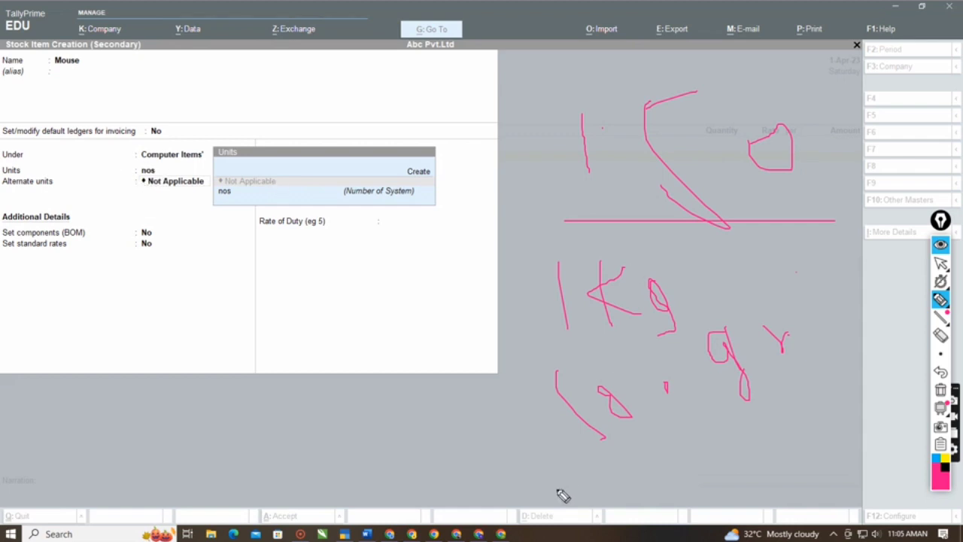
mouse_move(596, 461)
mouse_down()
mouse_move(827, 260)
mouse_move(536, 347)
mouse_up()
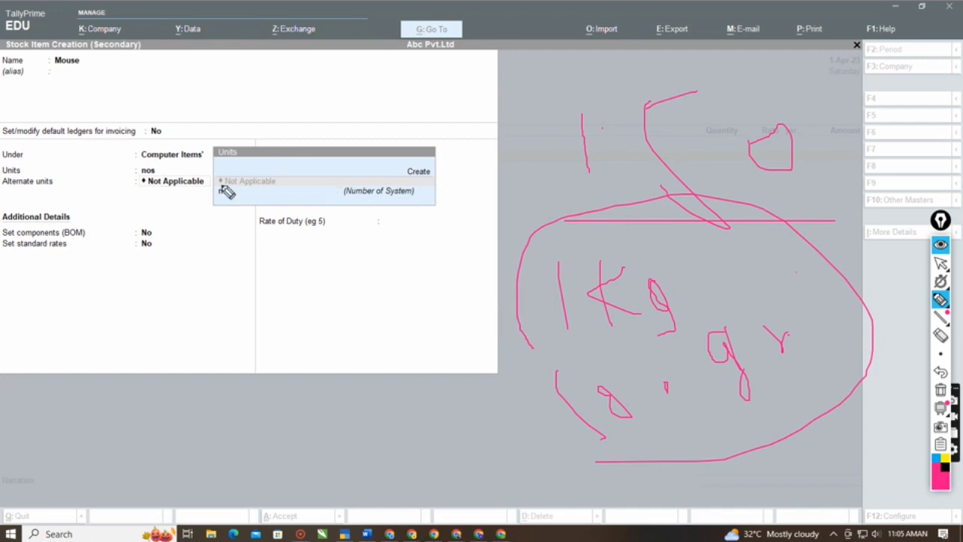
- Erase the pink handwritten figures, line and circle, and return to the Mouse stock item form
click(940, 265)
click(655, 409)
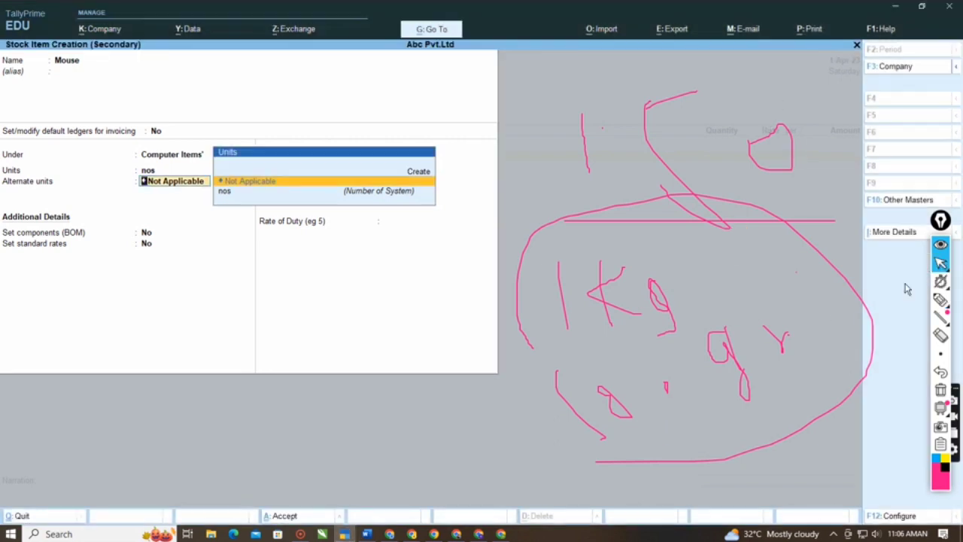
click(940, 300)
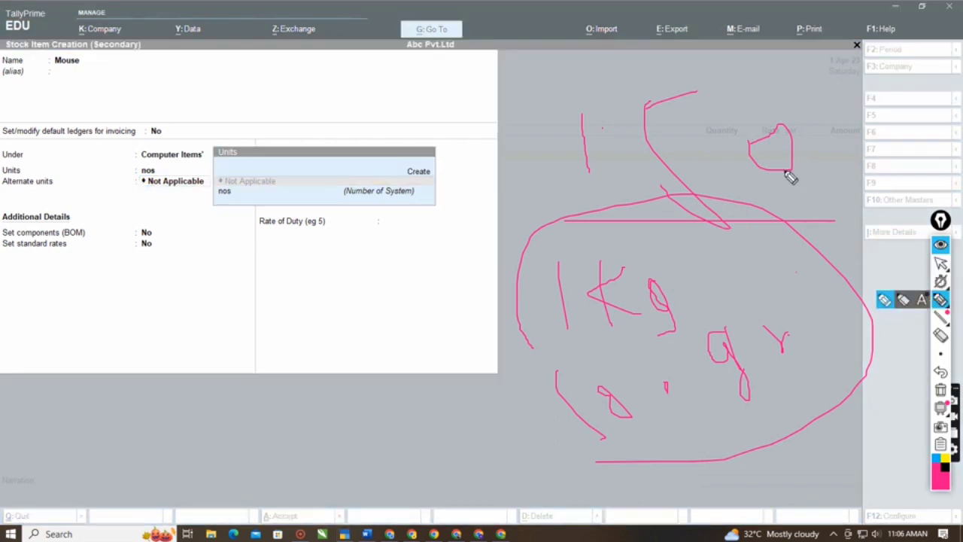
click(942, 336)
mouse_move(778, 147)
mouse_down()
mouse_move(716, 251)
mouse_move(584, 329)
mouse_move(555, 289)
mouse_move(755, 321)
mouse_move(692, 370)
mouse_move(559, 409)
mouse_move(606, 144)
mouse_move(661, 85)
mouse_up()
click(941, 263)
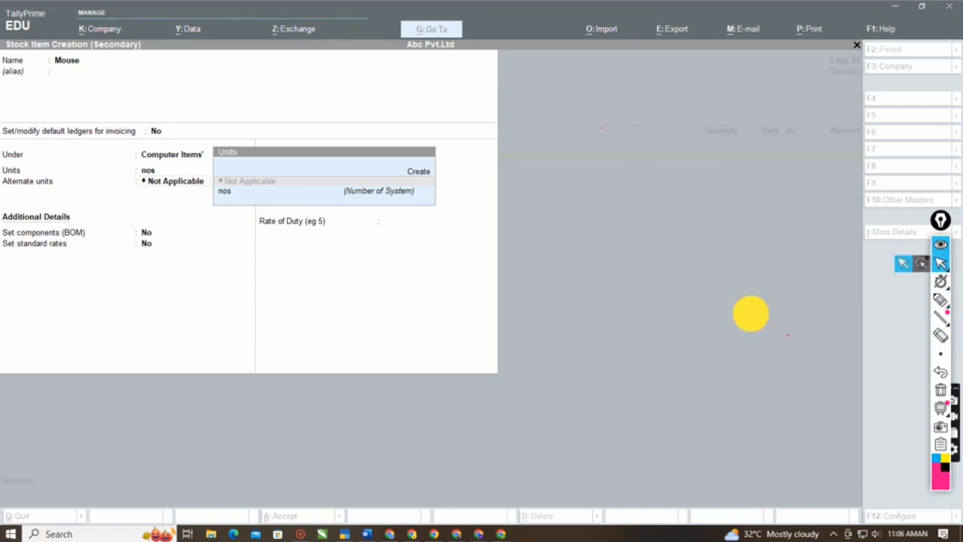
click(751, 313)
- Keep the alternate units Not Applicable and GST Applicable for Mouse, and set Set/Alter GST Details to Yes
key(Return)
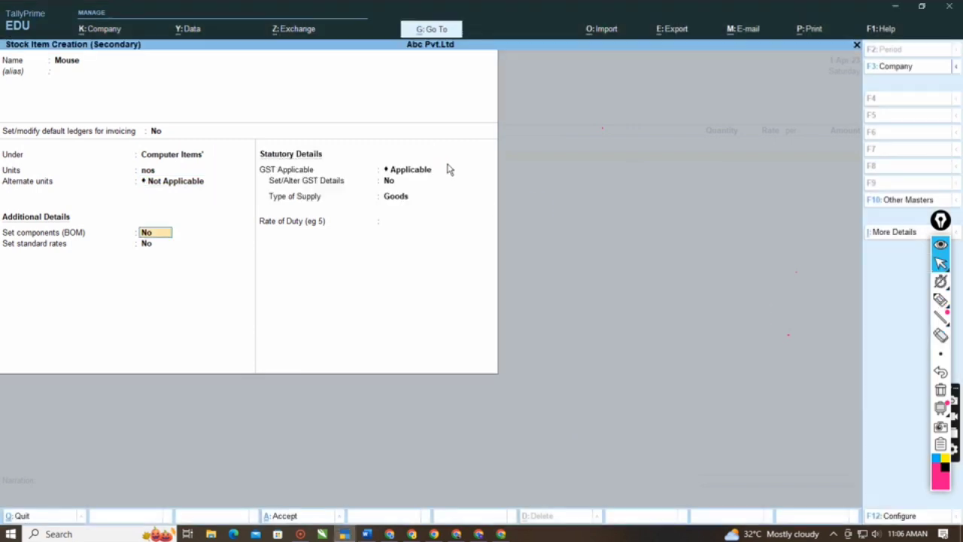
click(448, 169)
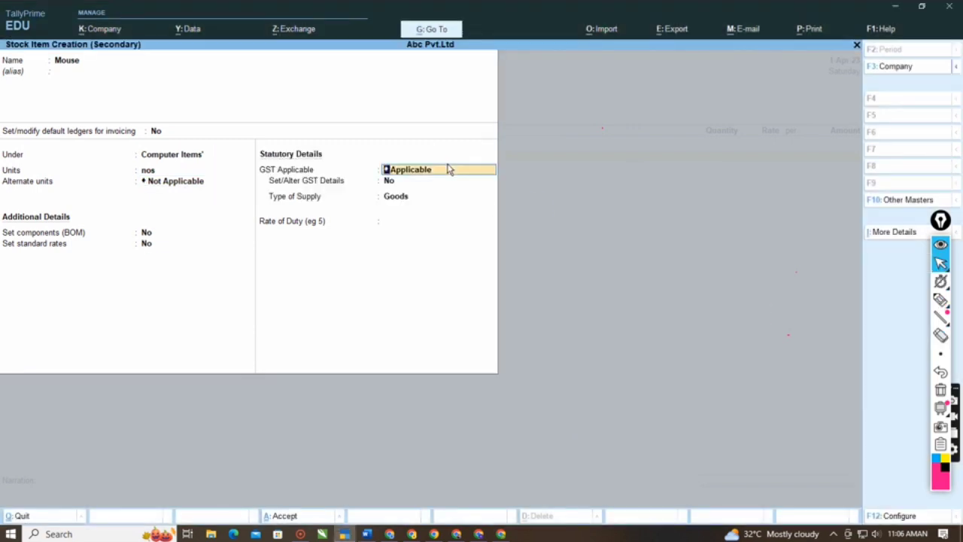
key(Return)
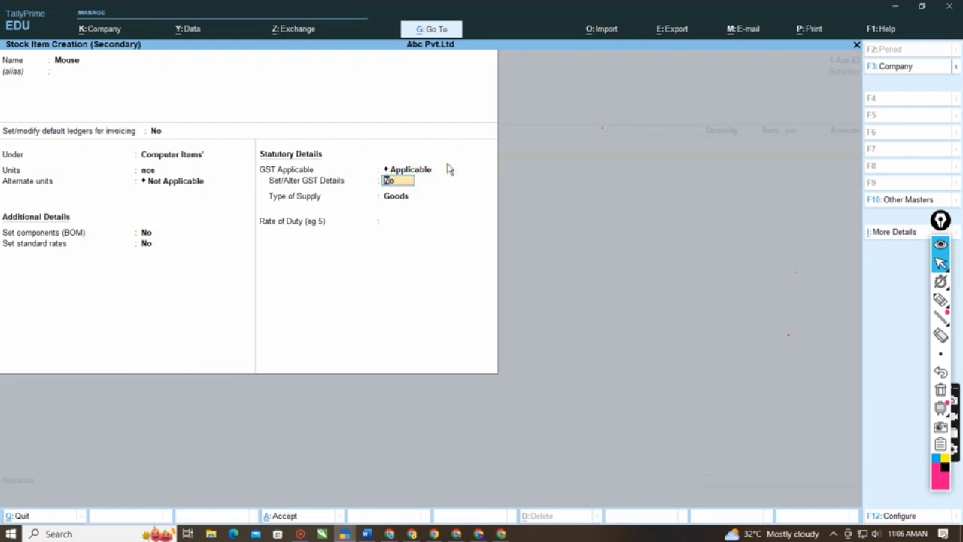
text(y)
key(Return)
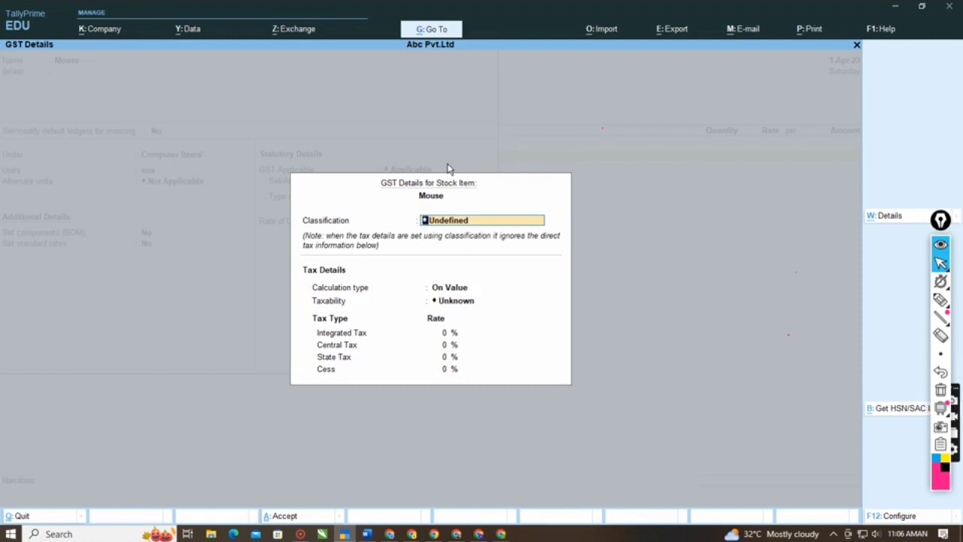
- Set the taxability of Mouse to Taxable, keeping the classification Undefined and the calculation type On Value
key(Return)
key(Return)
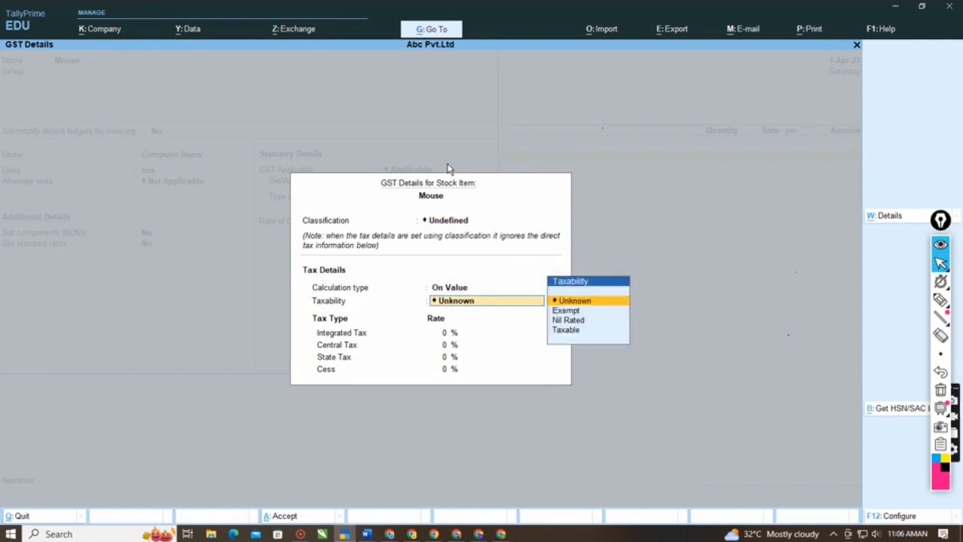
key(Down)
key(Down)
key(Down)
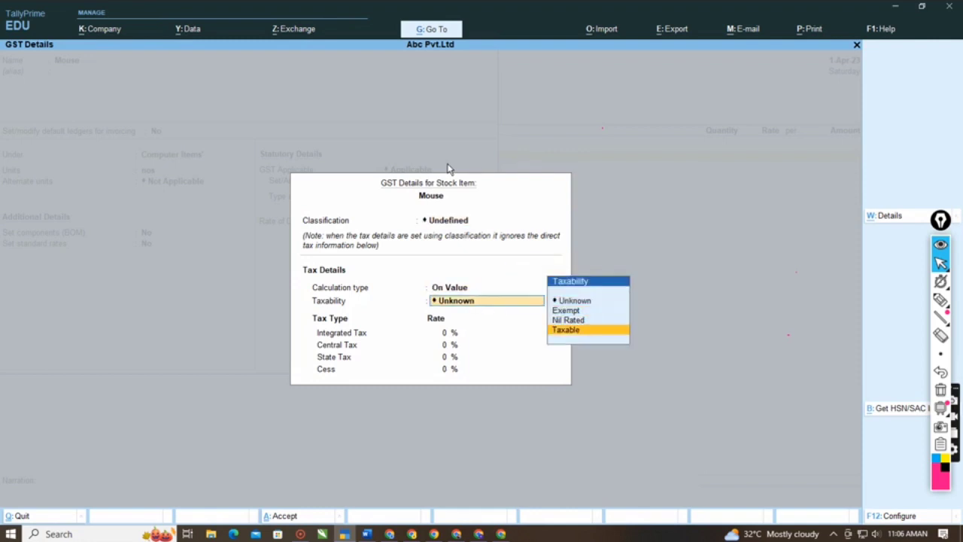
key(Return)
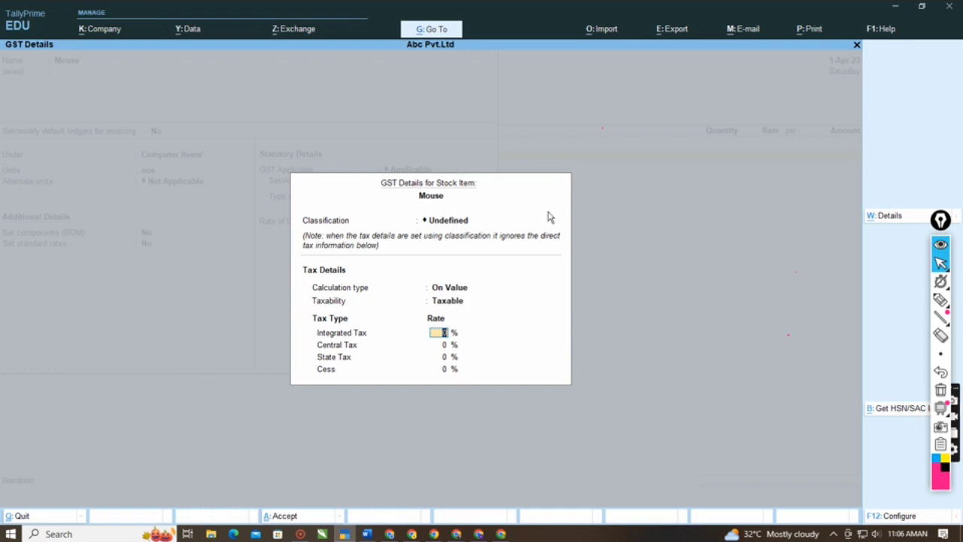
- Underline the tax types in pink in Mouse's GST details and circle the Integrated Tax to Cess list
click(941, 300)
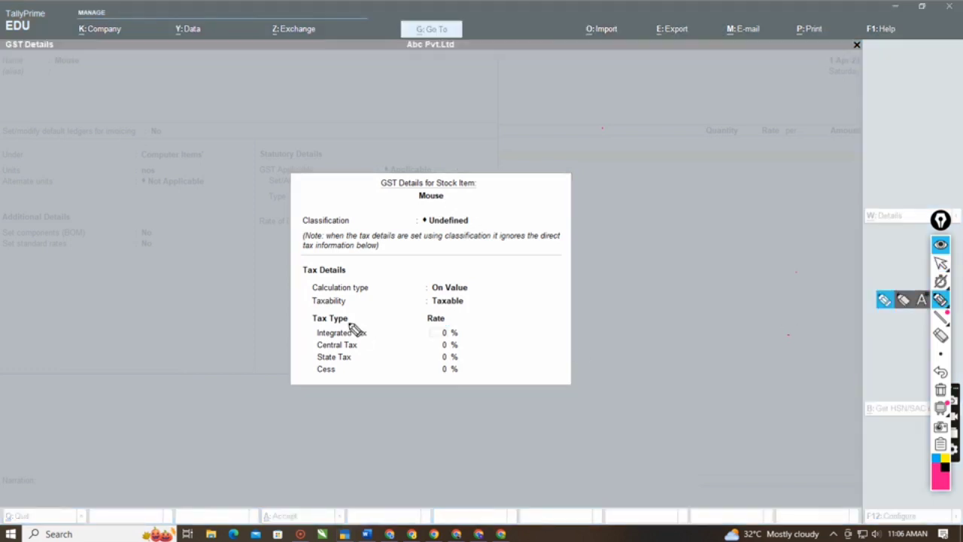
mouse_move(362, 318)
mouse_down()
mouse_move(299, 332)
mouse_move(299, 377)
mouse_move(383, 359)
mouse_move(368, 318)
mouse_move(334, 333)
mouse_move(354, 349)
mouse_move(333, 361)
mouse_move(352, 361)
mouse_up()
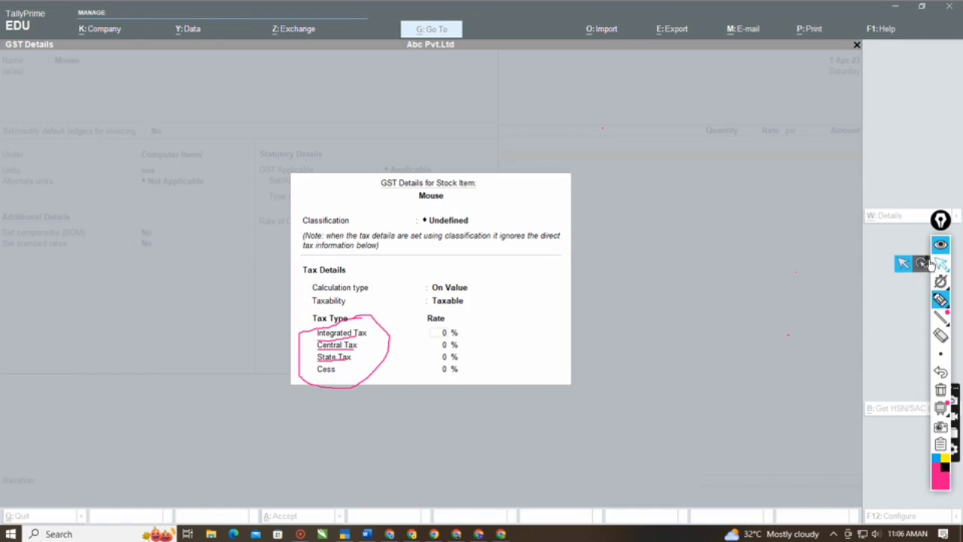
click(933, 263)
click(423, 317)
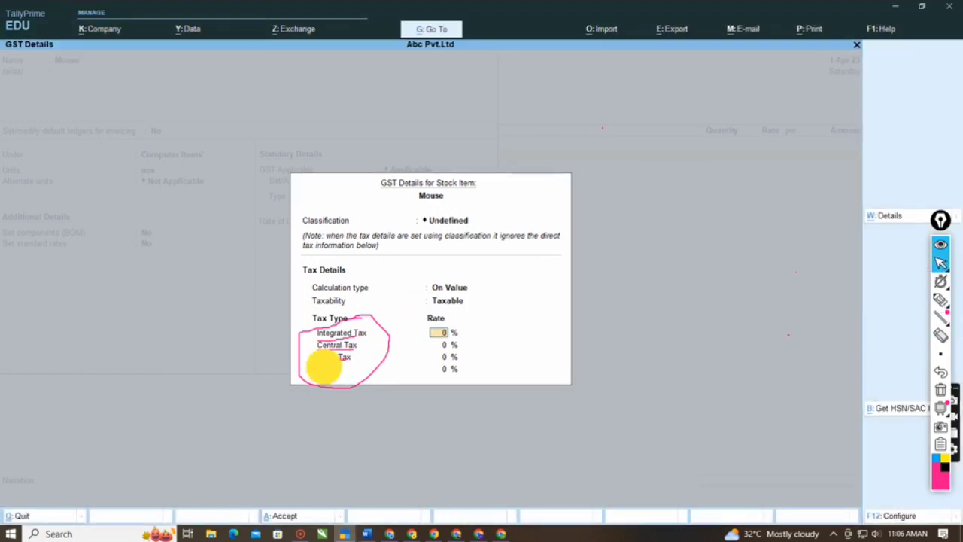
- Erase the pink underlines and circle around the tax types and return to Mouse's GST details
click(942, 336)
mouse_move(345, 320)
mouse_down()
mouse_move(341, 362)
mouse_move(621, 313)
mouse_up()
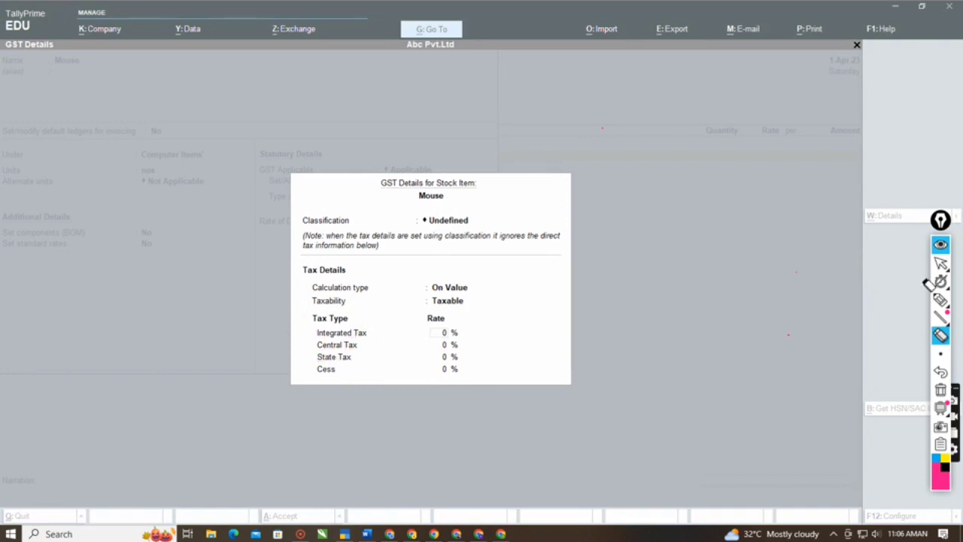
click(941, 262)
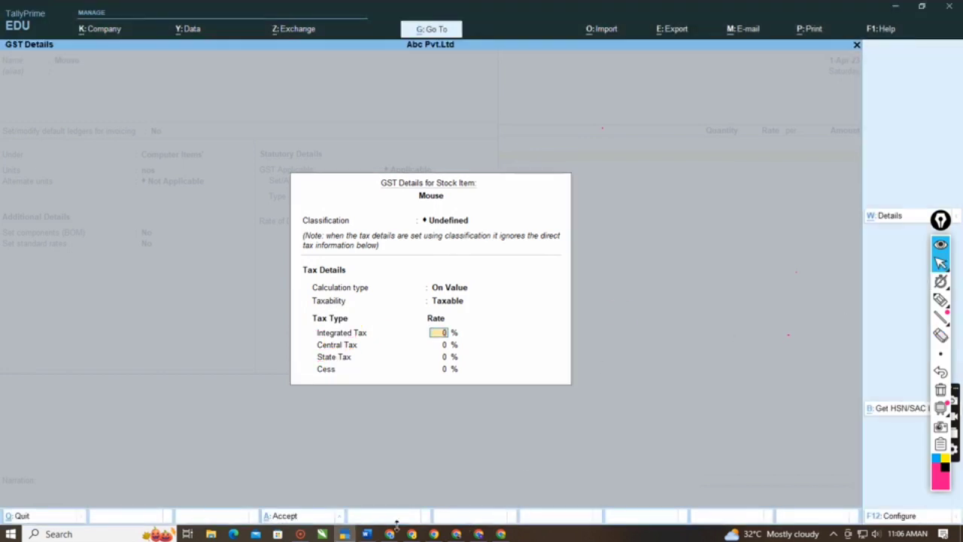
- Check the mouse tax rate in the Word notes and set Integrated Tax to 18%, keeping Central and State Tax at 9% and Cess at 0%
click(367, 534)
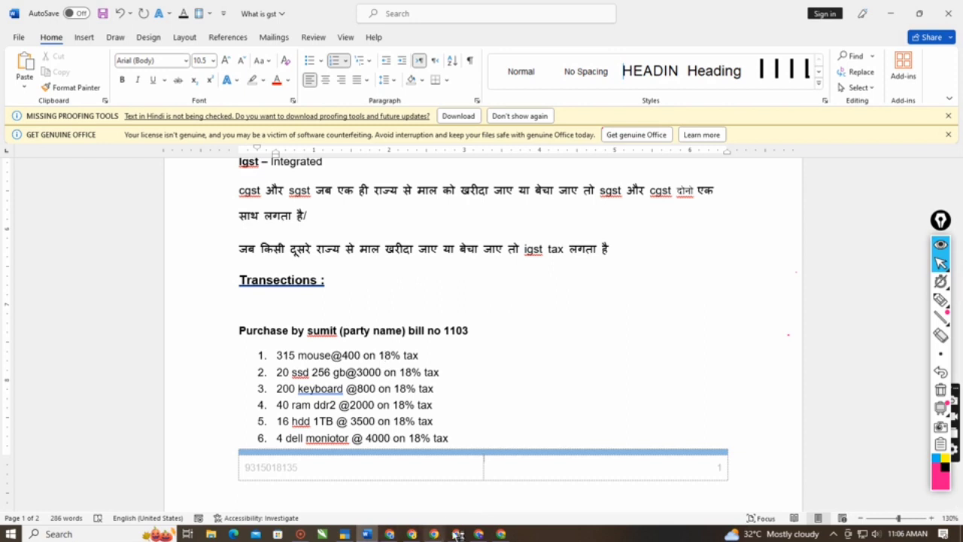
click(345, 533)
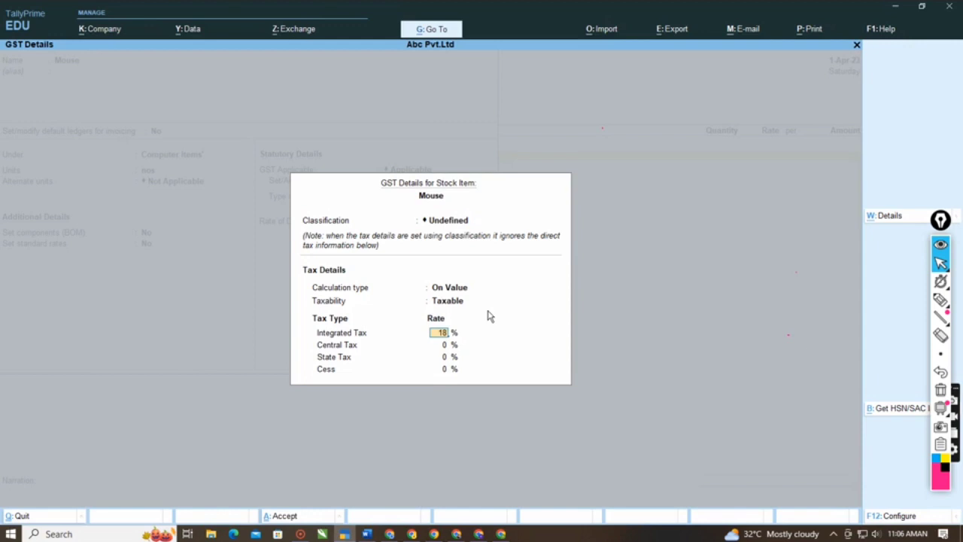
key(Return)
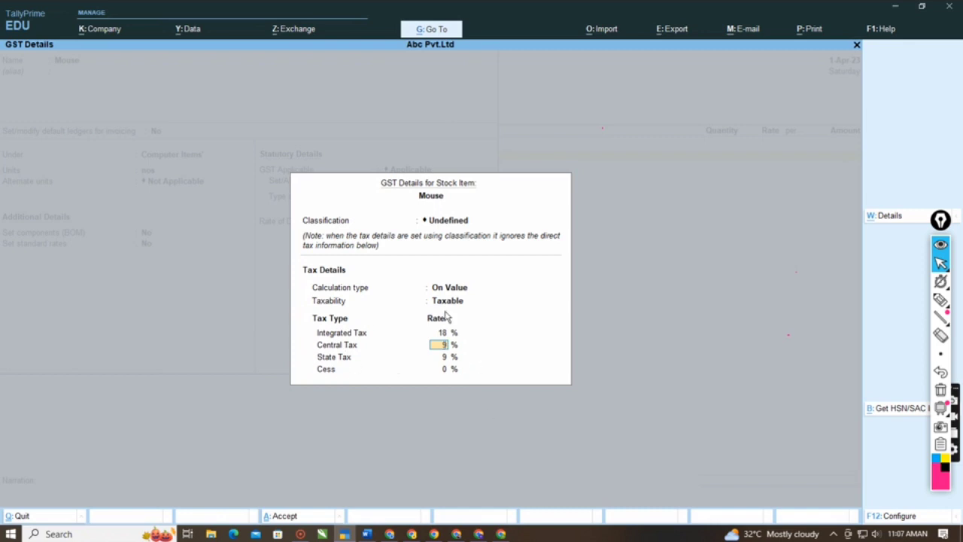
key(Return)
key(Return)
key(Return)
- Keep Goods as Mouse's type of supply, save the stock item and leave its voucher description blank
key(Return)
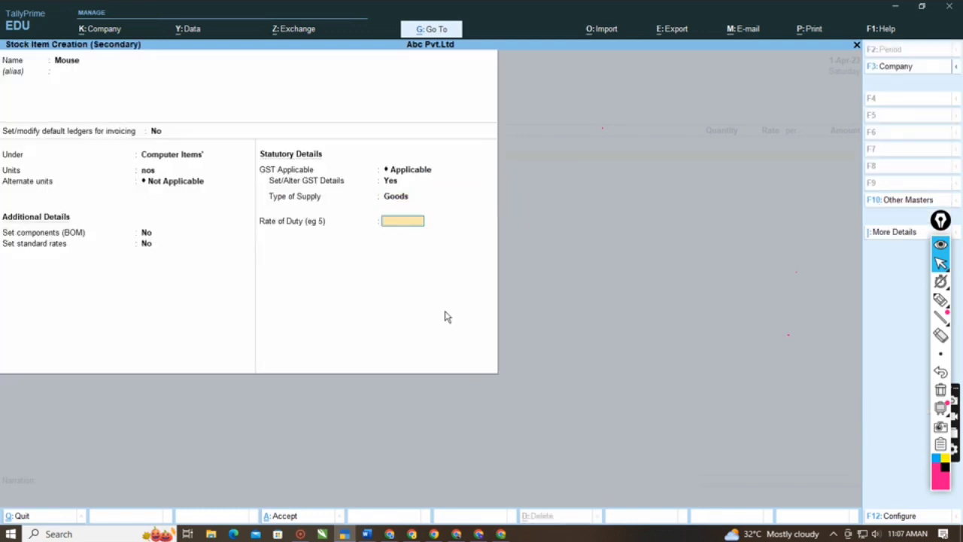
key(Return)
key(Return)
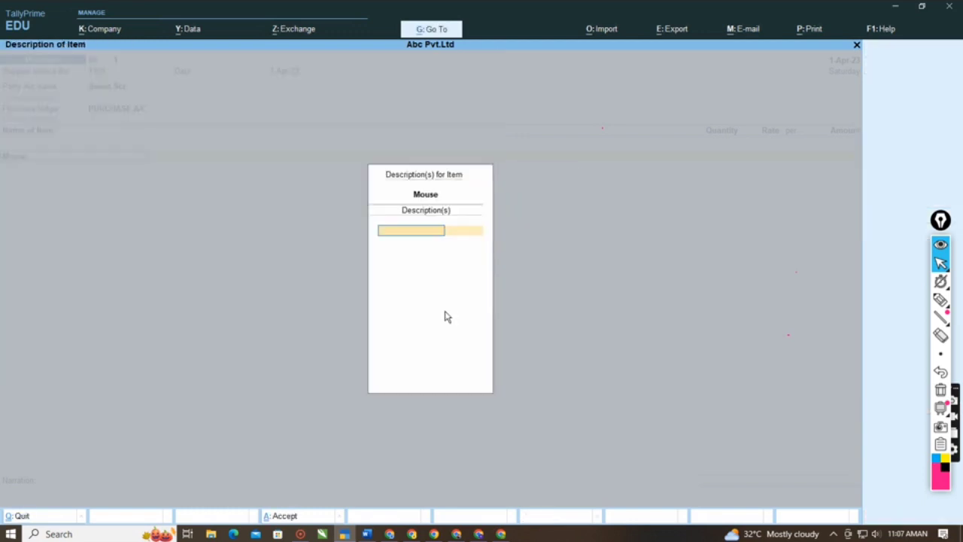
key(Return)
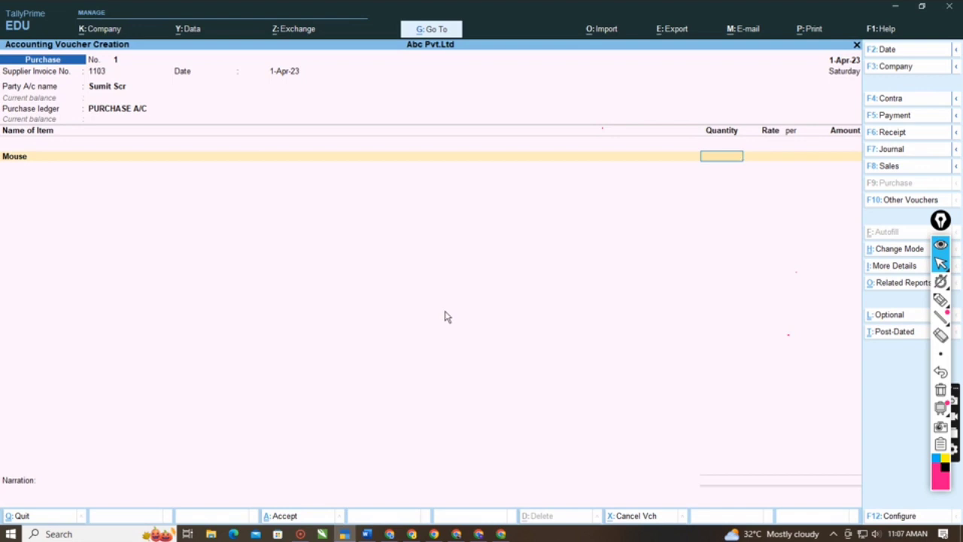
- Check the mouse line in the Word notes and enter 315 nos at a rate of 400 for Mouse in the purchase voucher
click(366, 534)
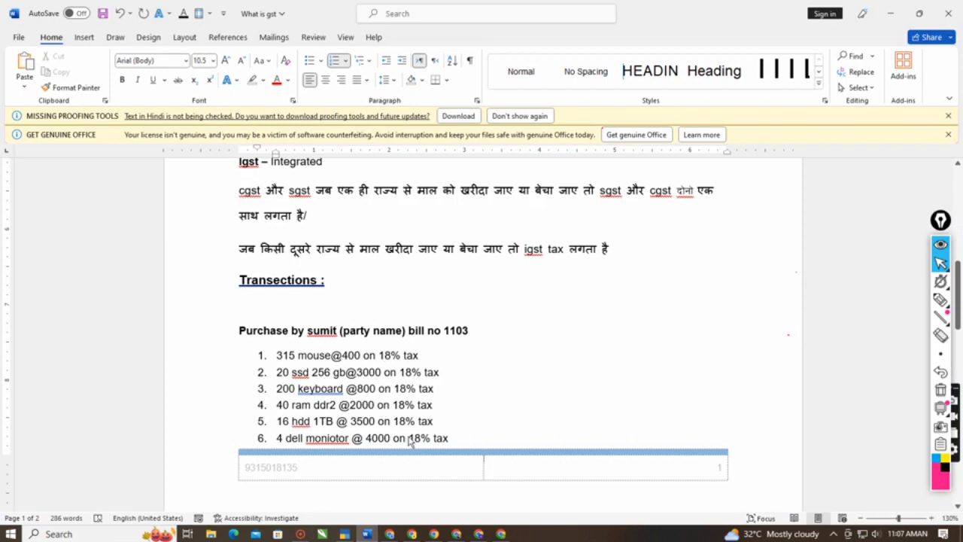
key(alt+Tab)
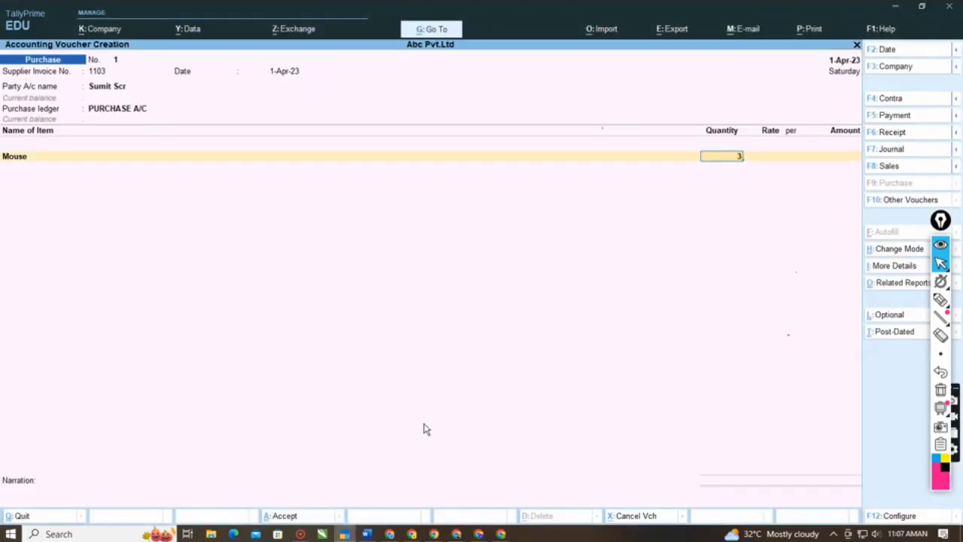
text(15)
key(Return)
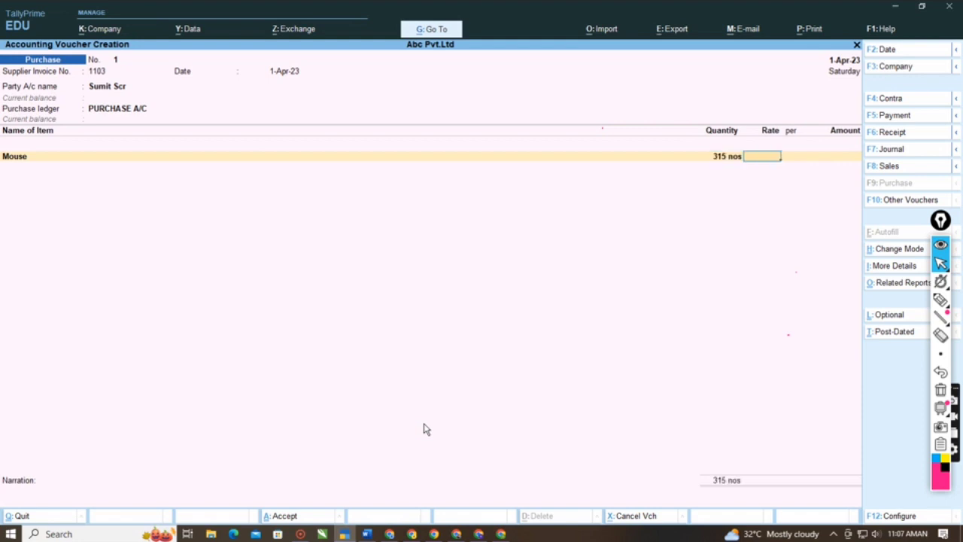
text(400)
key(Return)
key(Return)
key(Return)
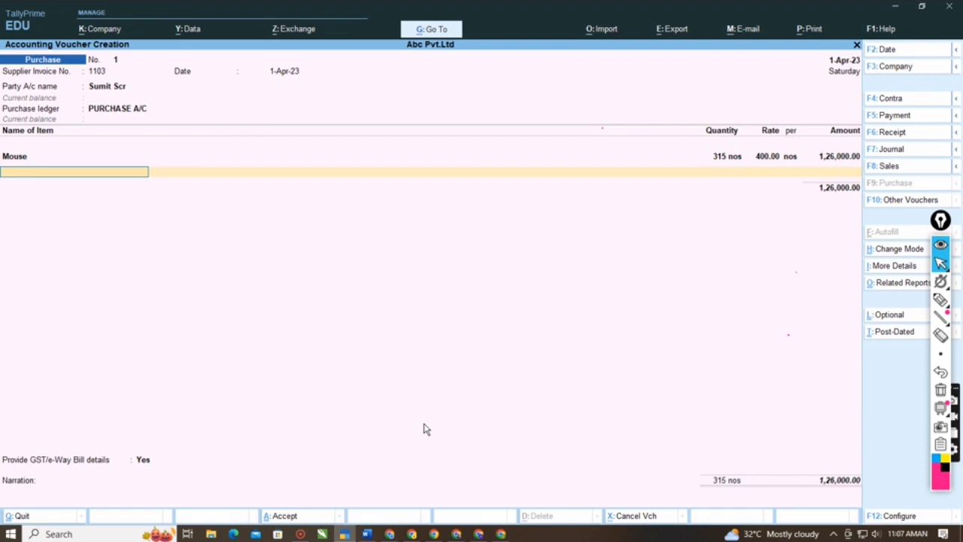
- Check the second purchase line in the Word notes and create a stock item named Ssd 256 Gb from the voucher
click(364, 530)
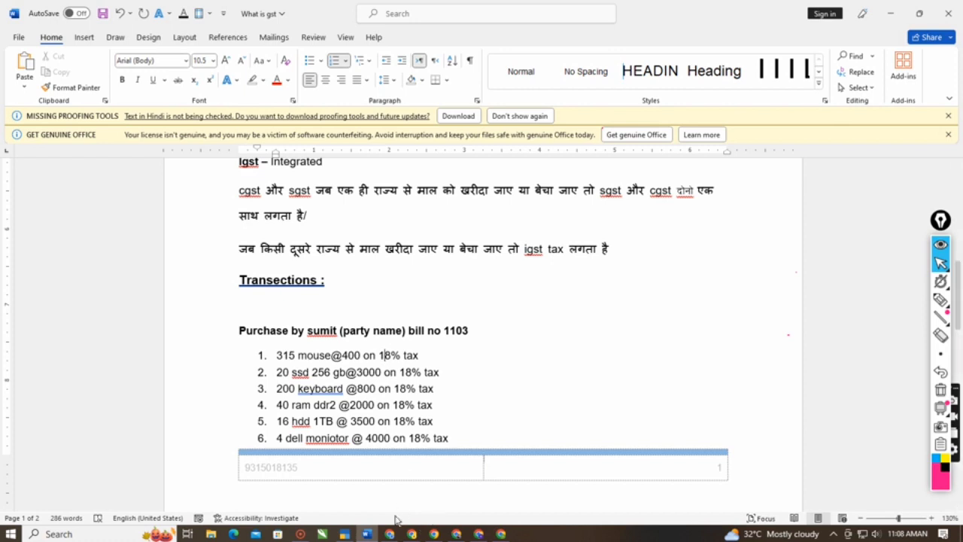
key(alt+Tab)
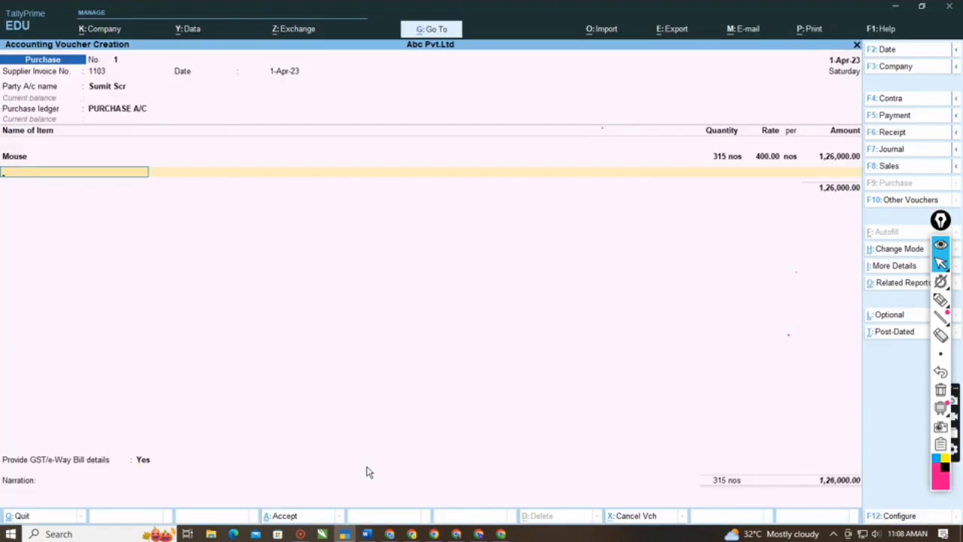
text(s)
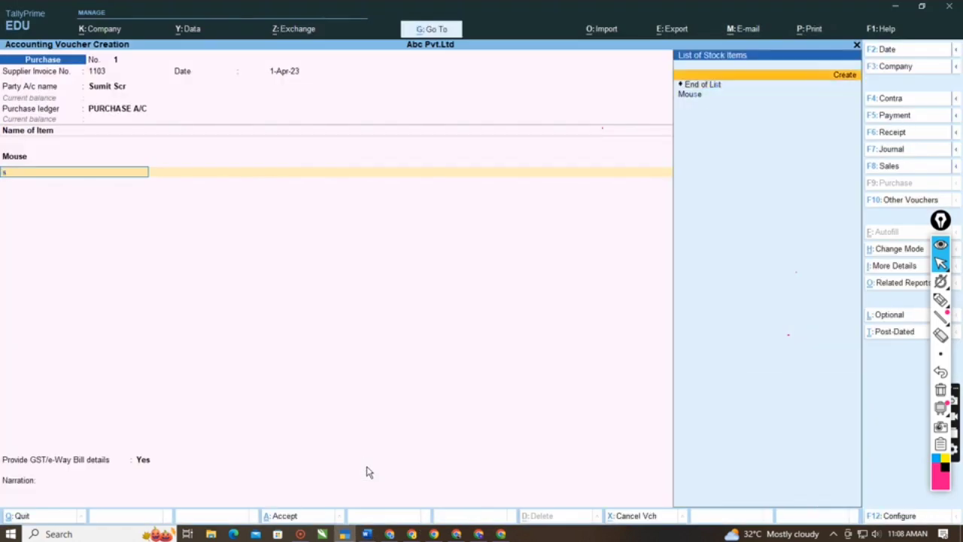
key(alt+c)
text(Ssd)
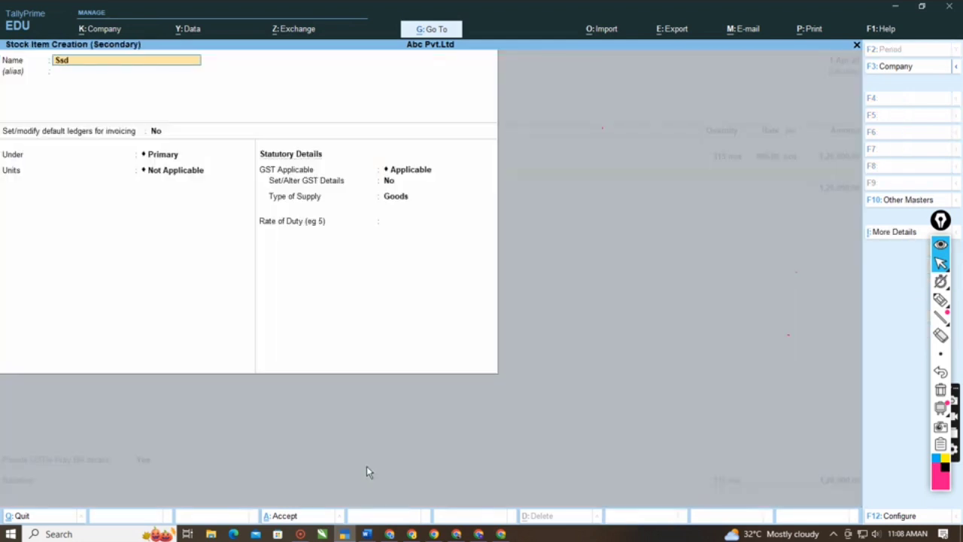
text( 256 Gb)
key(Return)
- Place Ssd 256 Gb under Computer Items' with nos as its unit, keeping alternate units Not Applicable and GST Applicable
key(Return)
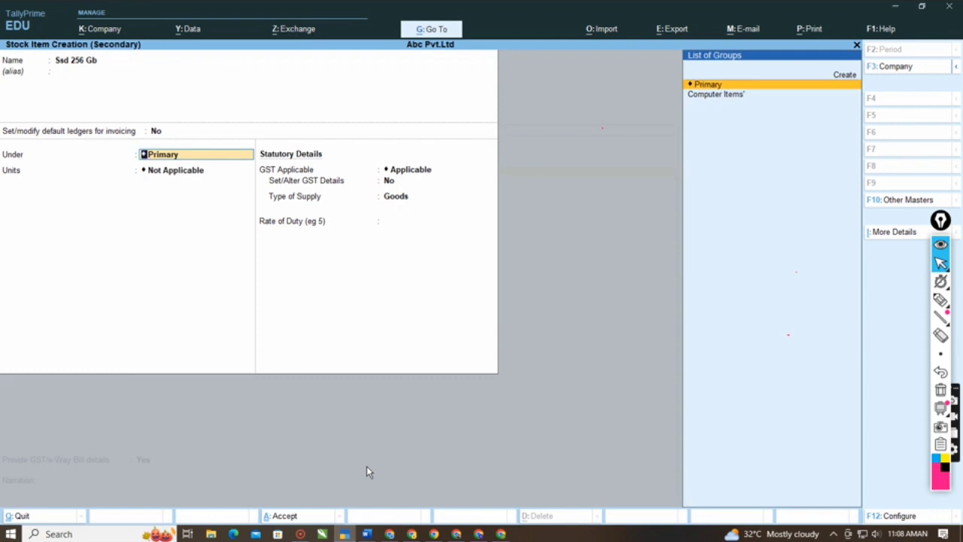
key(Down)
key(Return)
key(Down)
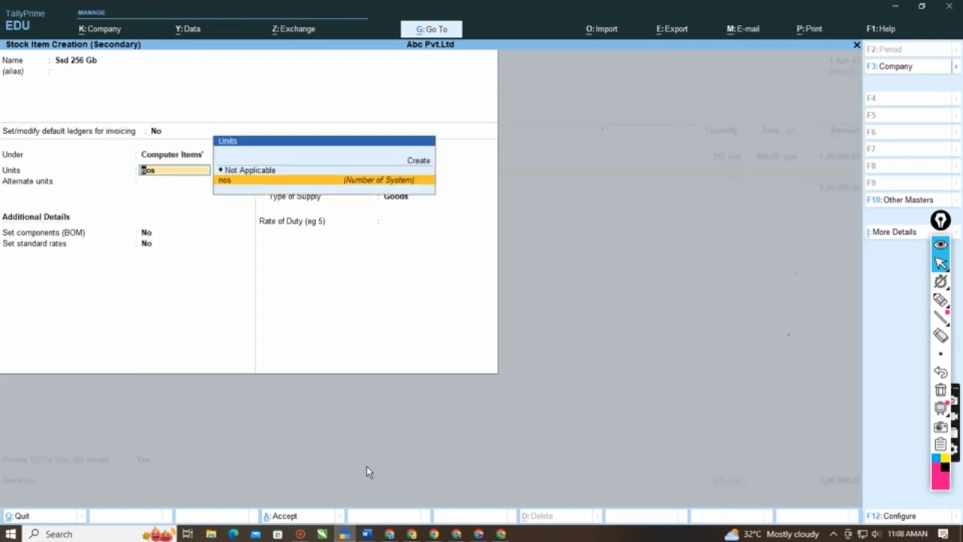
key(Return)
key(Return)
- Set Set/Alter GST Details to Yes for Ssd 256 Gb and open its GST details, keeping the classification Undefined
key(Return)
key(Return)
text(y)
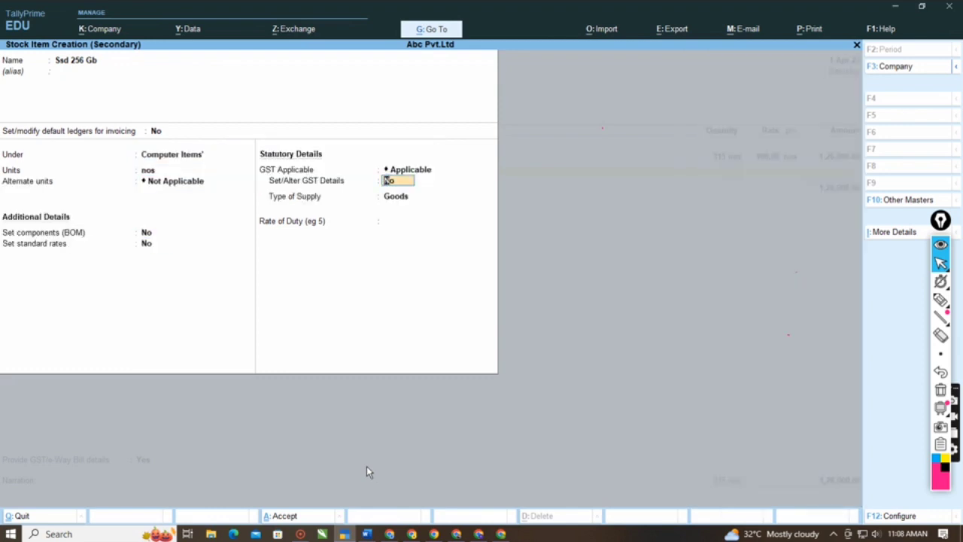
key(Return)
key(Return)
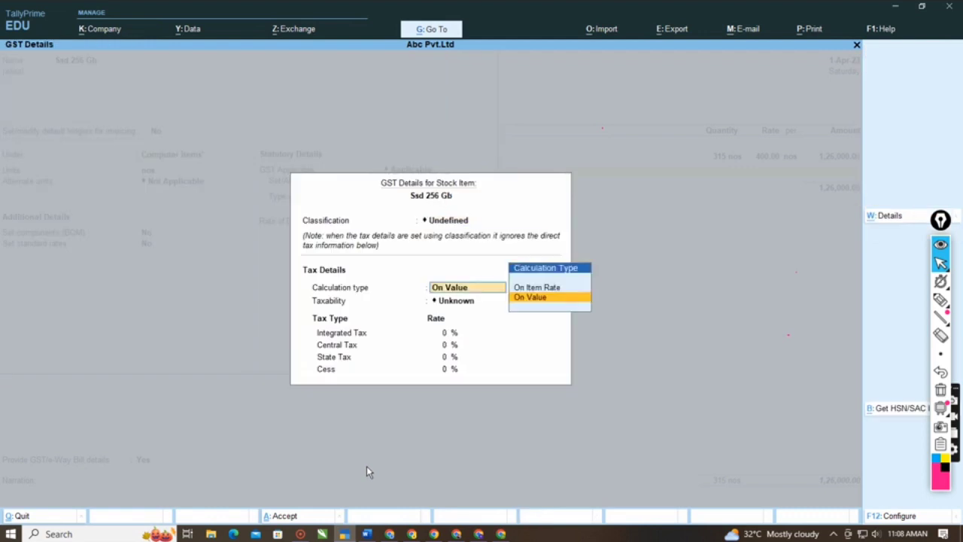
key(Return)
key(Return)
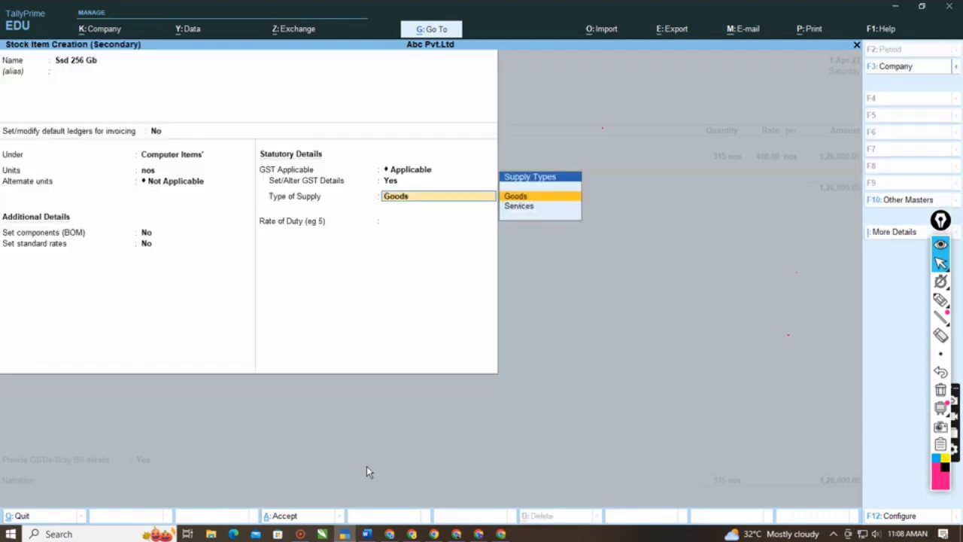
key(Up)
key(Return)
- Make Ssd 256 Gb Taxable on value with Integrated Tax 18%, keeping Central and State Tax at 9% and Cess at 0%
key(Return)
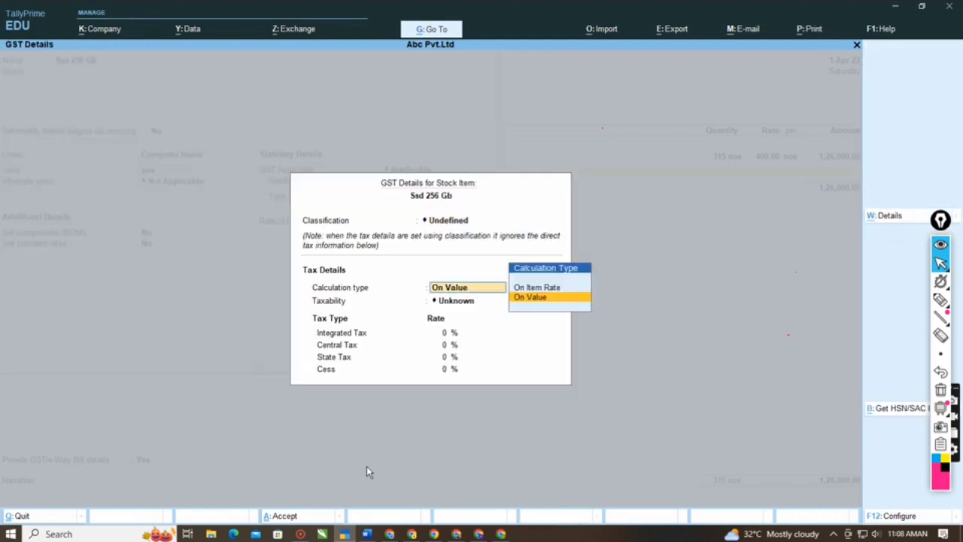
key(Return)
key(Down)
key(Down)
key(Down)
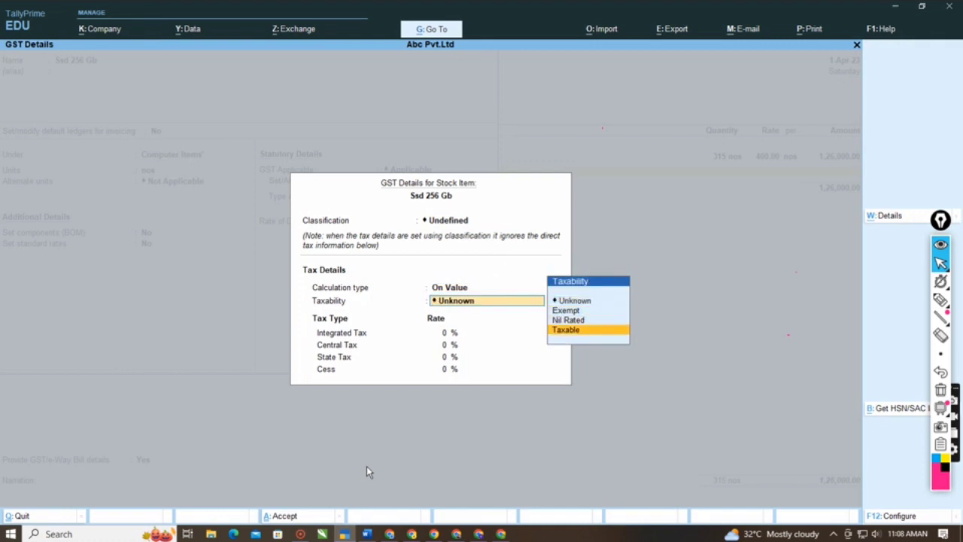
key(Return)
text(18)
key(Return)
key(Return)
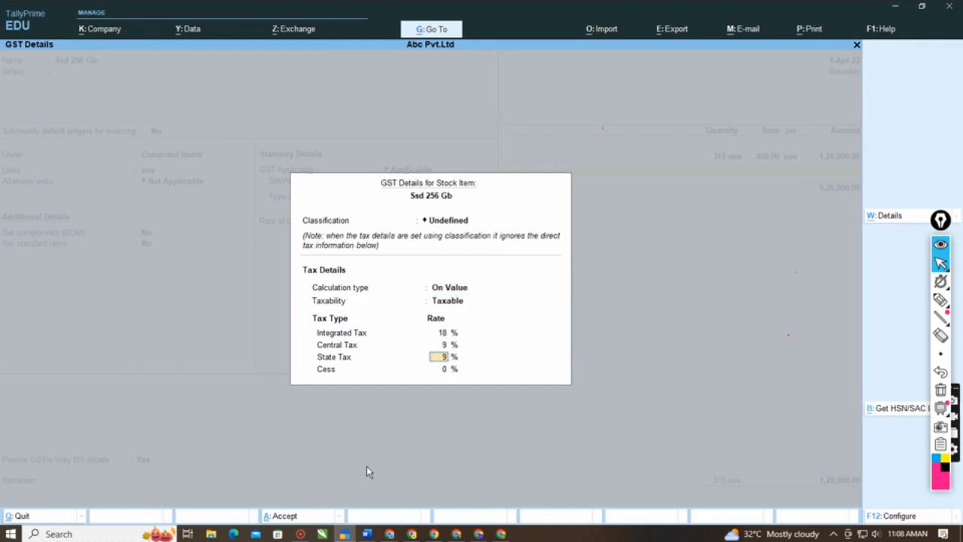
key(Return)
key(Return)
key(Return)
- Keep Goods as the type of supply for Ssd 256 Gb, save the stock item and leave its description blank
key(Return)
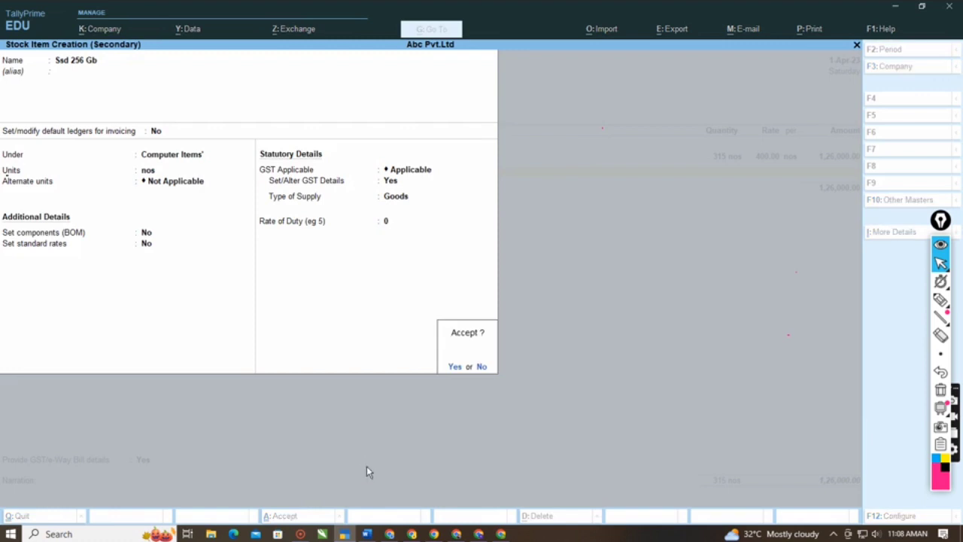
key(Return)
key(Return)
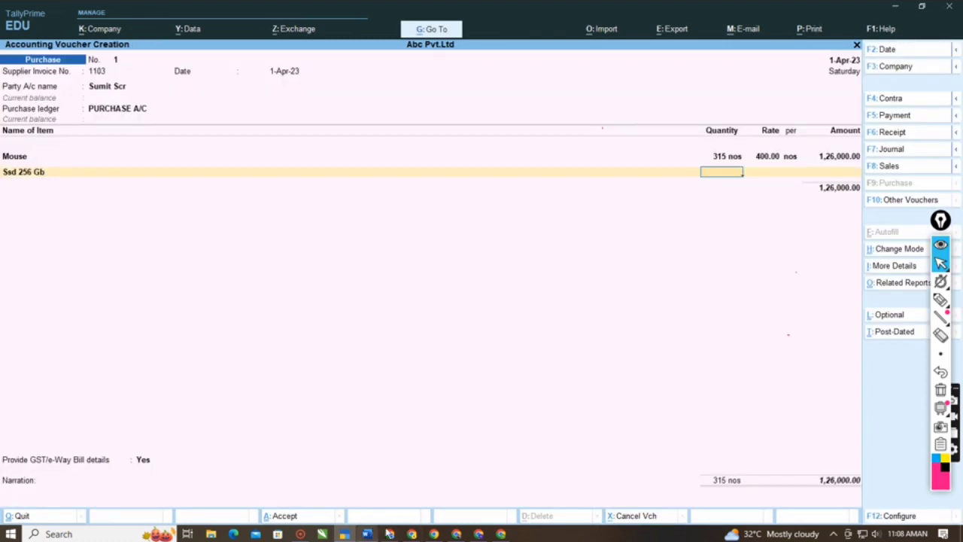
- Check the SSD line in the Word notes and enter 20 nos at a rate of 3,000 for Ssd 256 Gb
key(ctrl)
key(alt+Tab)
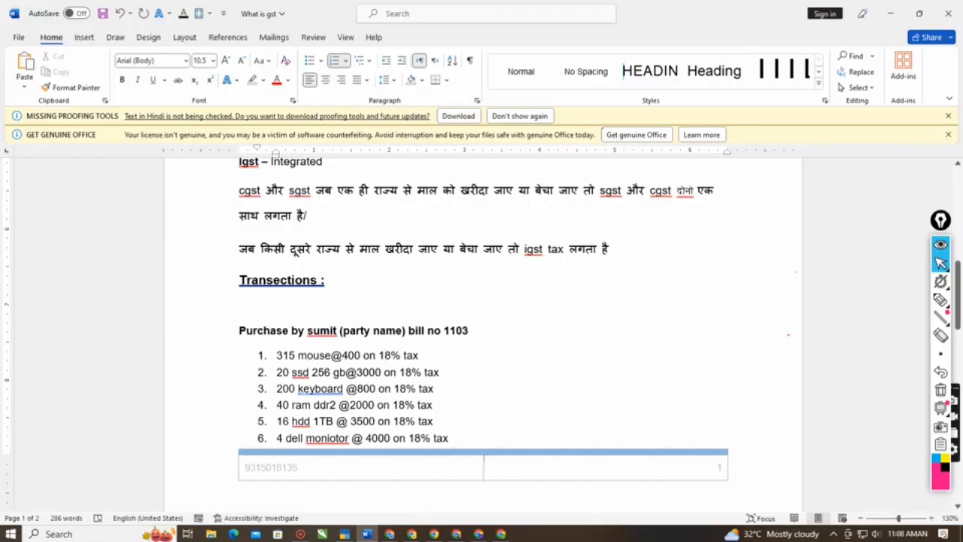
key(alt)
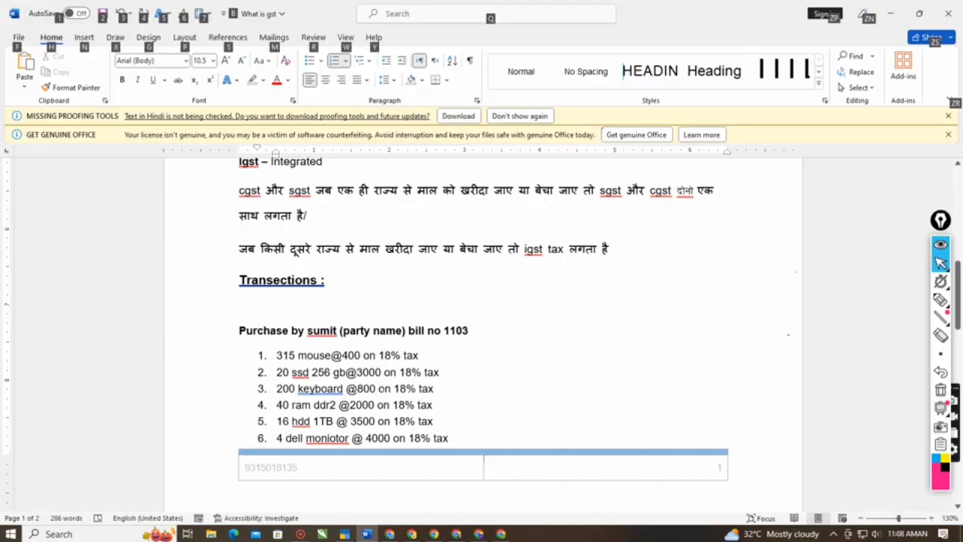
key(alt+Tab)
text(20)
key(Return)
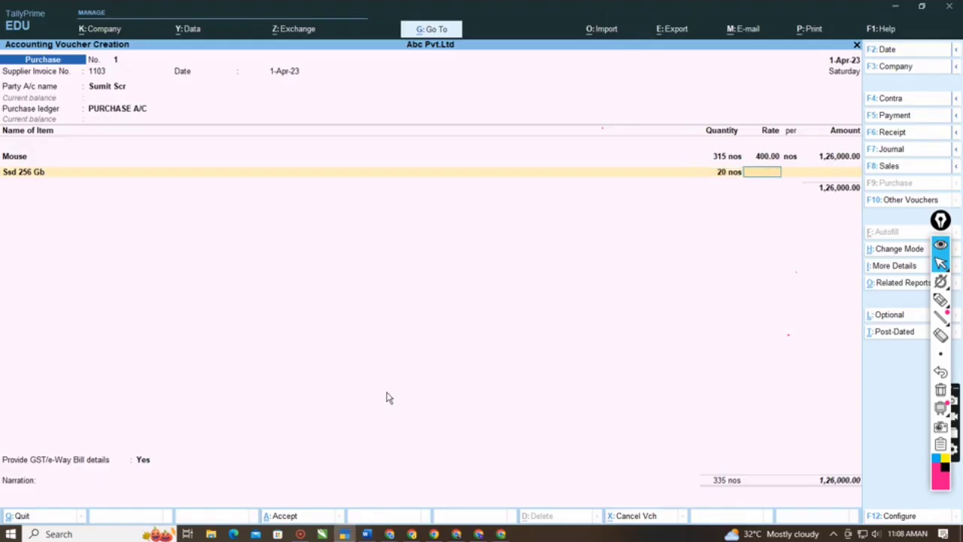
text(3,00)
text(000)
key(Return)
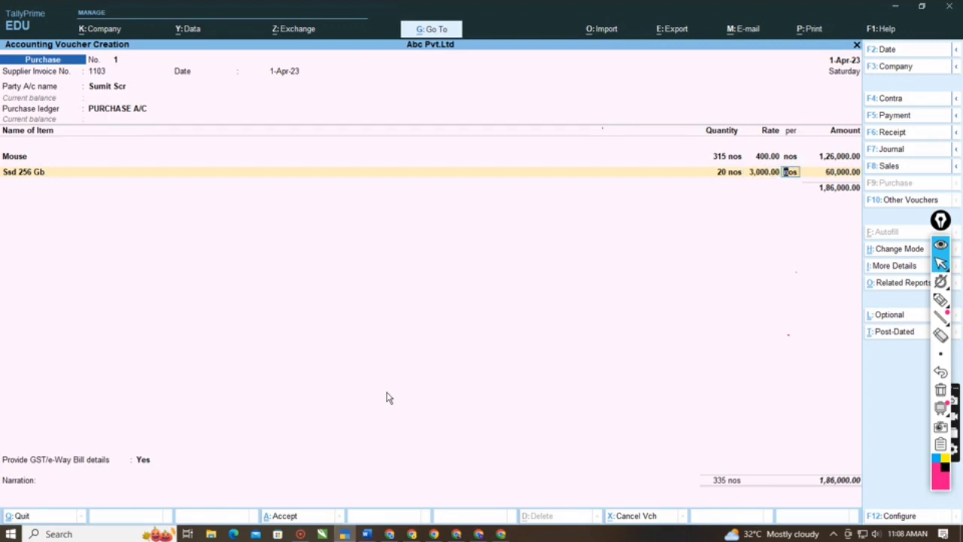
key(Return)
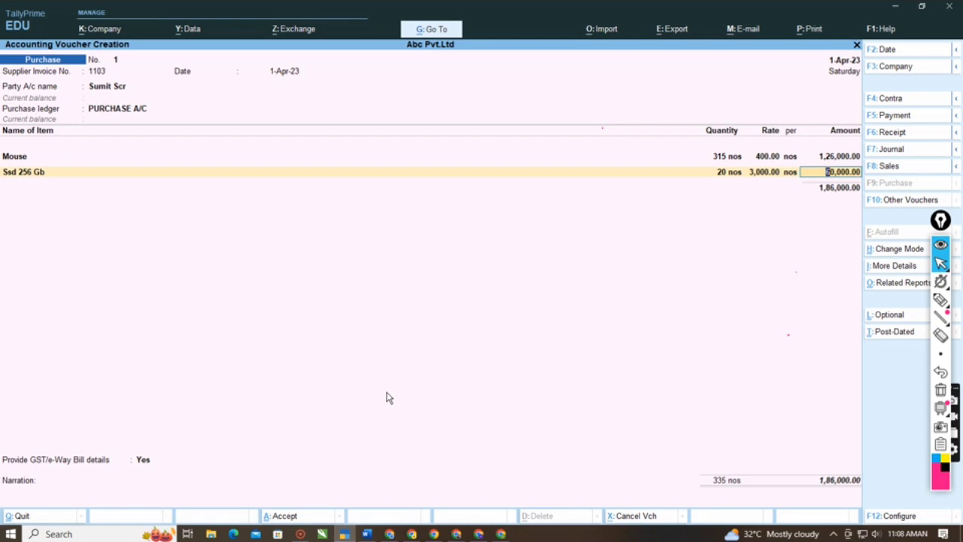
key(Return)
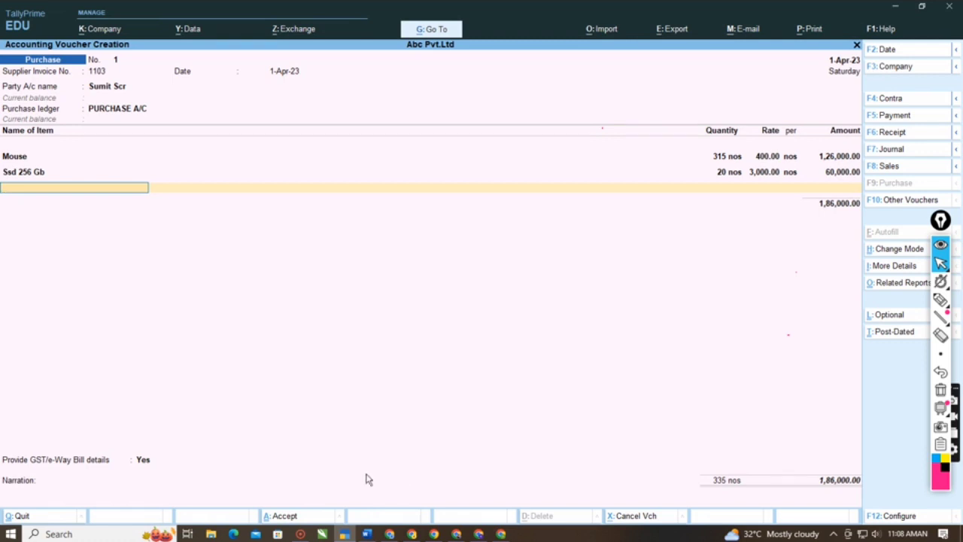
- Check the keyboard line in the Word notes and start a new stock item named Keyboaerd in the TallyPrime purchase voucher
key(alt+Tab)
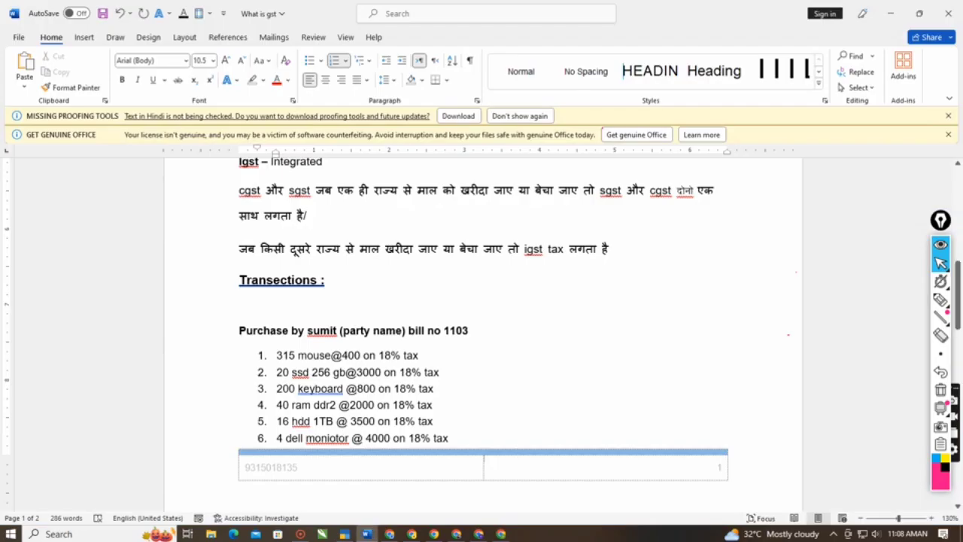
key(alt+Tab)
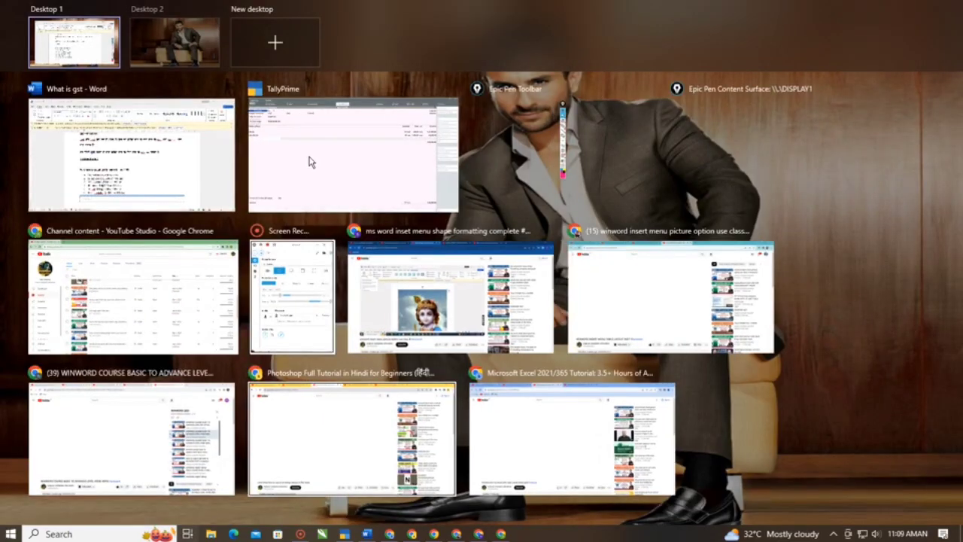
click(311, 162)
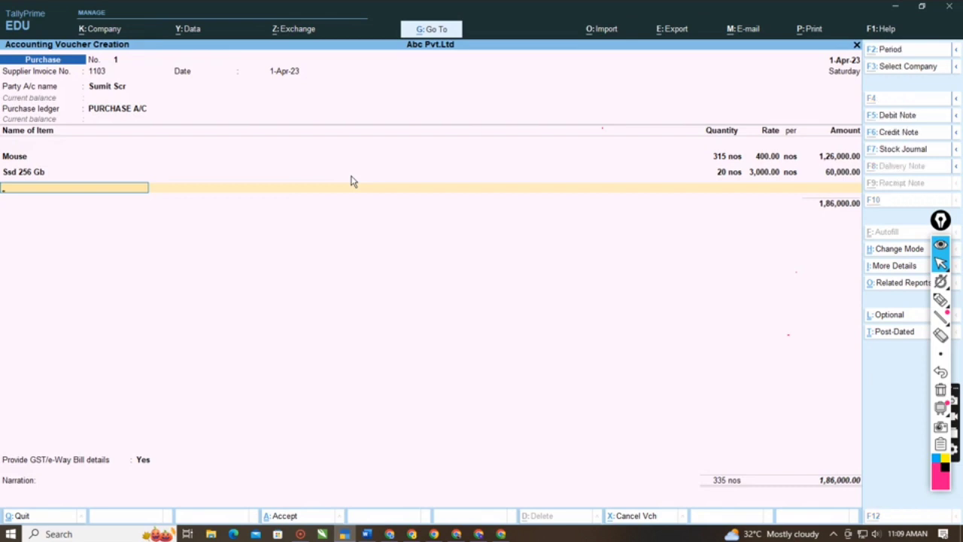
key(alt+c)
text(Keybo)
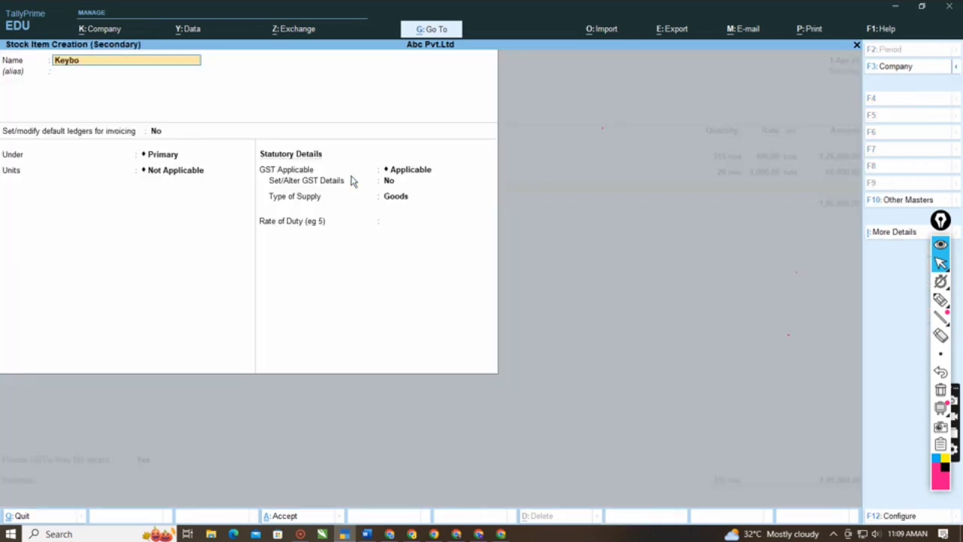
text(aerd)
key(Return)
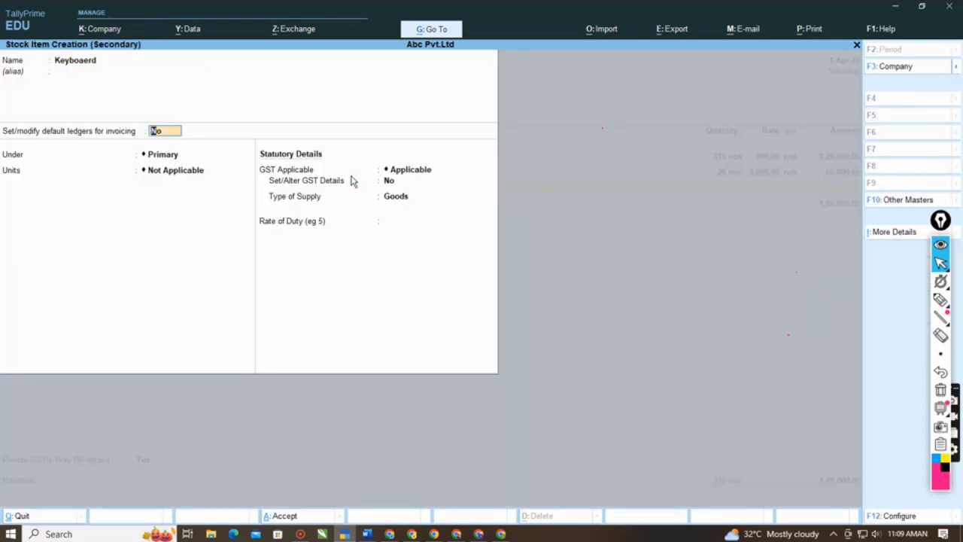
- Place Keyboaerd under Computer Items' with nos as its unit, keeping default ledgers at No and alternate units Not Applicable
key(Return)
key(Down)
key(Return)
key(Down)
key(Return)
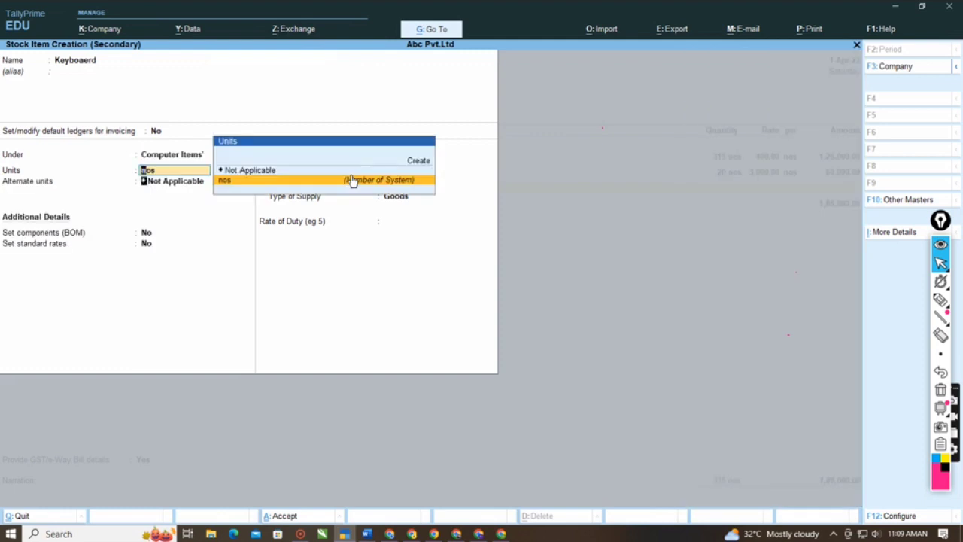
key(Return)
key(Return)
key(Return)
key(Return)
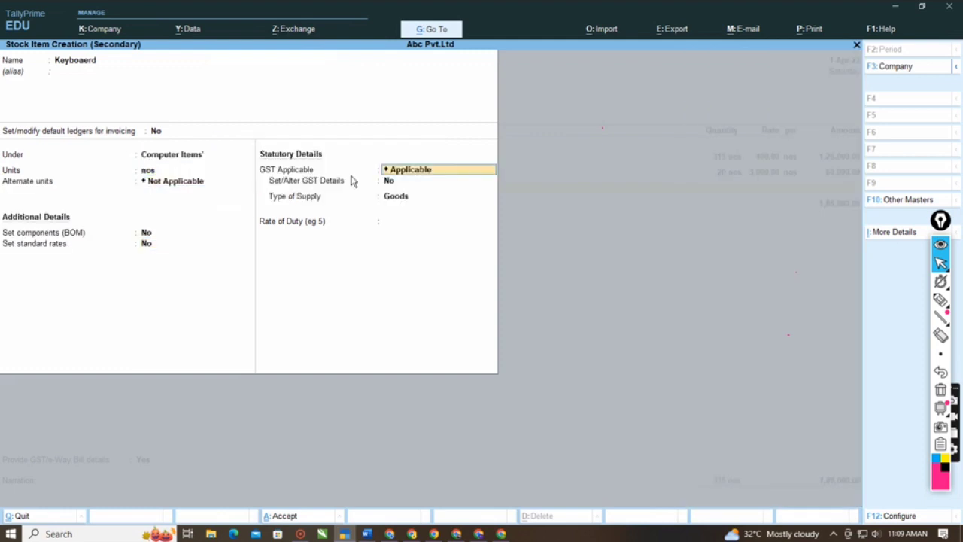
- Keep GST Applicable for Keyboaerd, set Set/Alter GST Details to Yes, and leave the classification Undefined
key(y)
key(Return)
- Make Keyboaerd Taxable on value with Integrated Tax 18%, keeping Central and State Tax at 9% and Cess at 0%
key(Return)
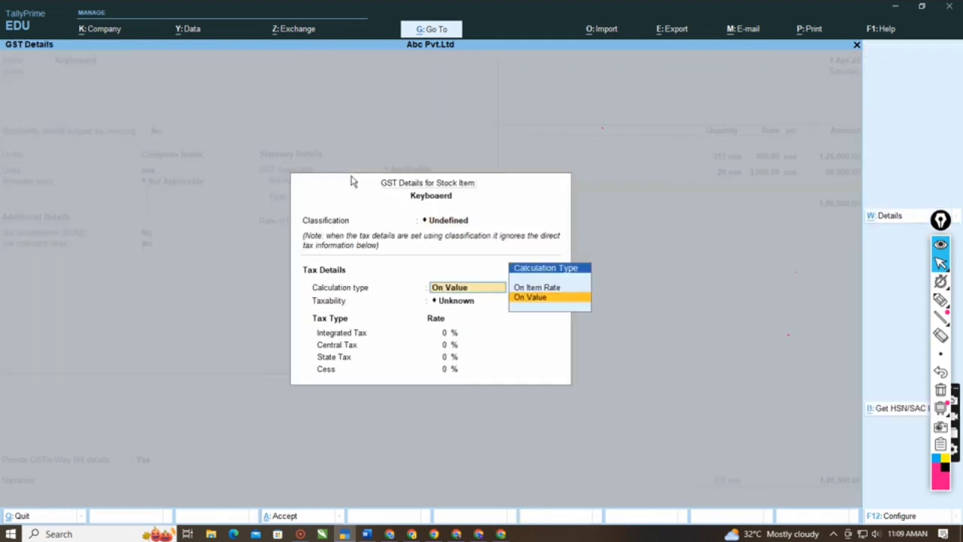
key(Return)
key(Down)
key(Down)
key(Down)
key(Return)
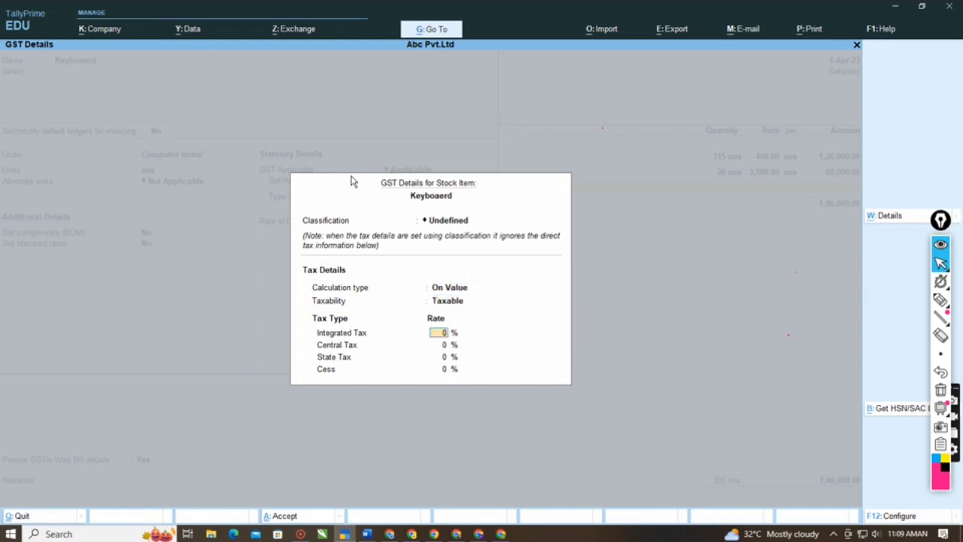
text(18)
key(Return)
key(Return)
key(Return)
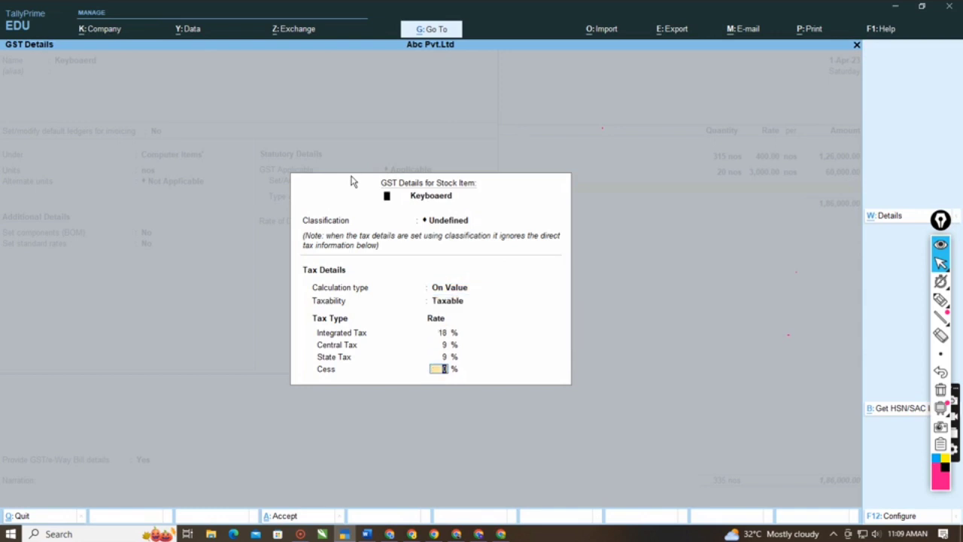
key(Return)
- Keep Goods as the type of supply for Keyboaerd, save the stock item and leave its description blank
key(Return)
key(Return)
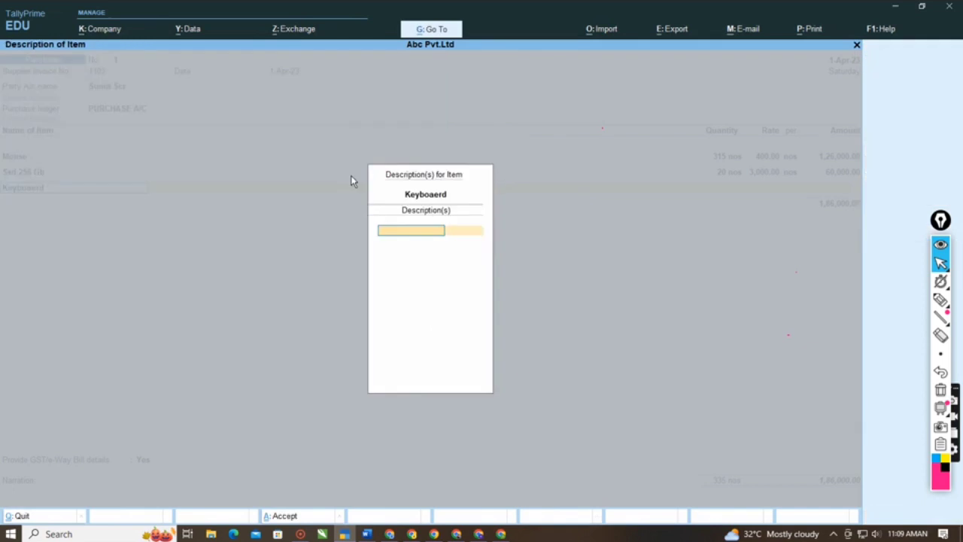
key(Return)
key(Return)
key(BackSpace)
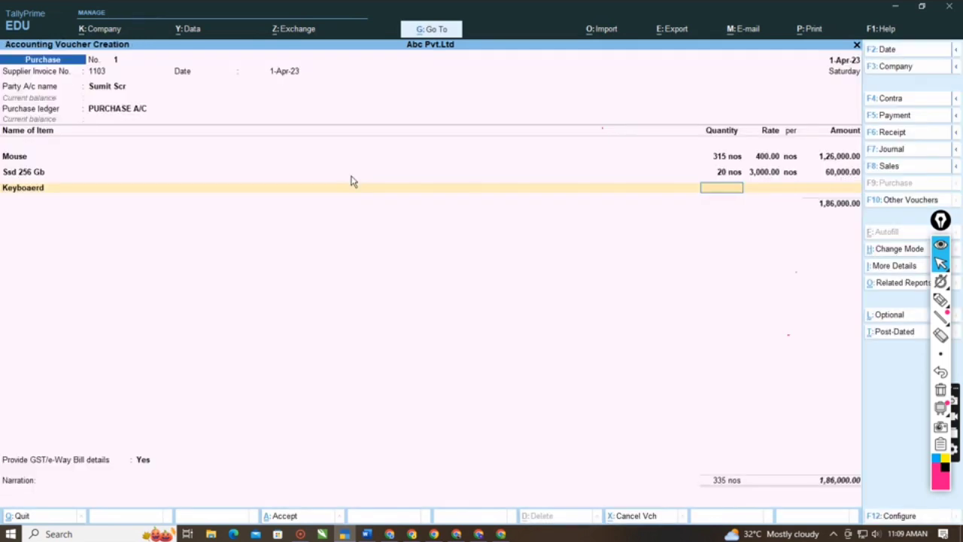
- Check the keyboard line in the Word notes and enter 200 nos at a rate of 800 for Keyboaerd
key(alt+Tab)
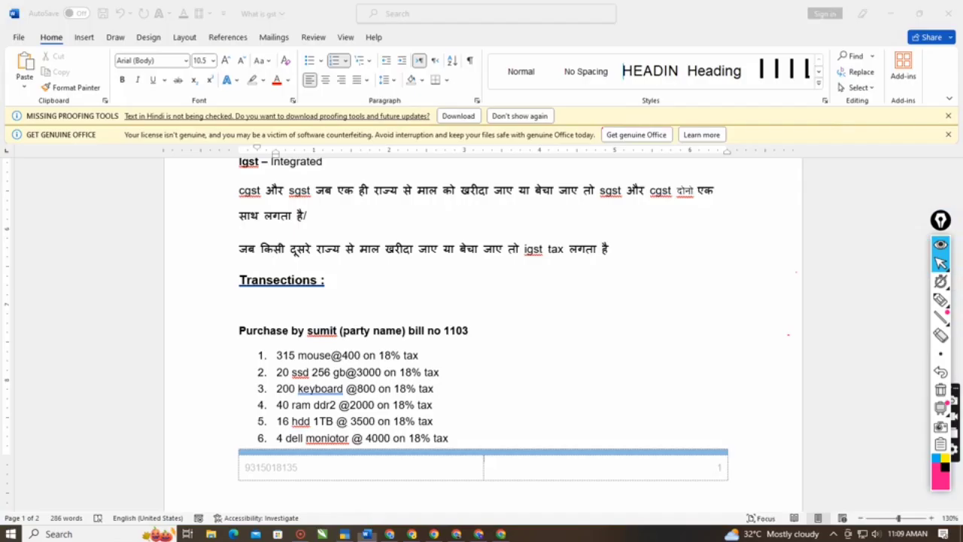
key(alt+Tab)
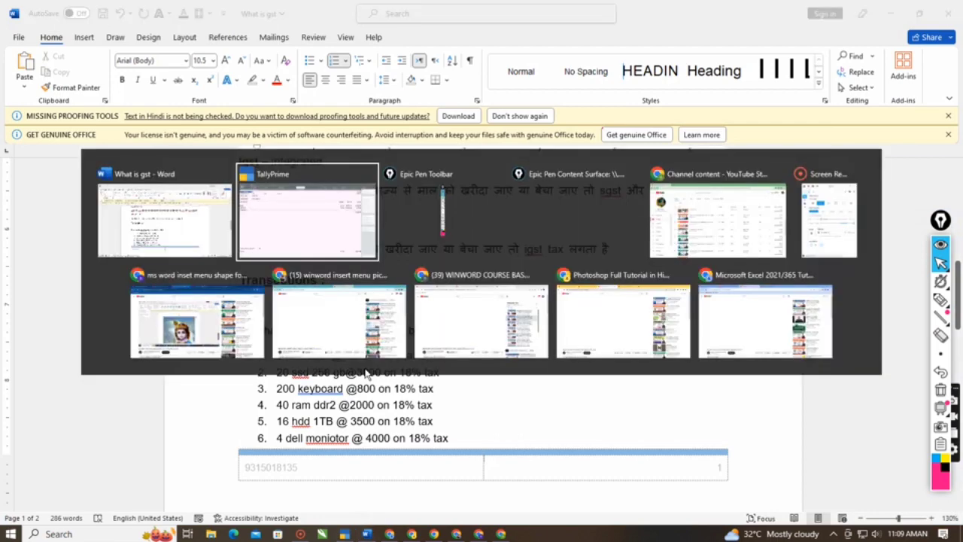
text(200)
key(Return)
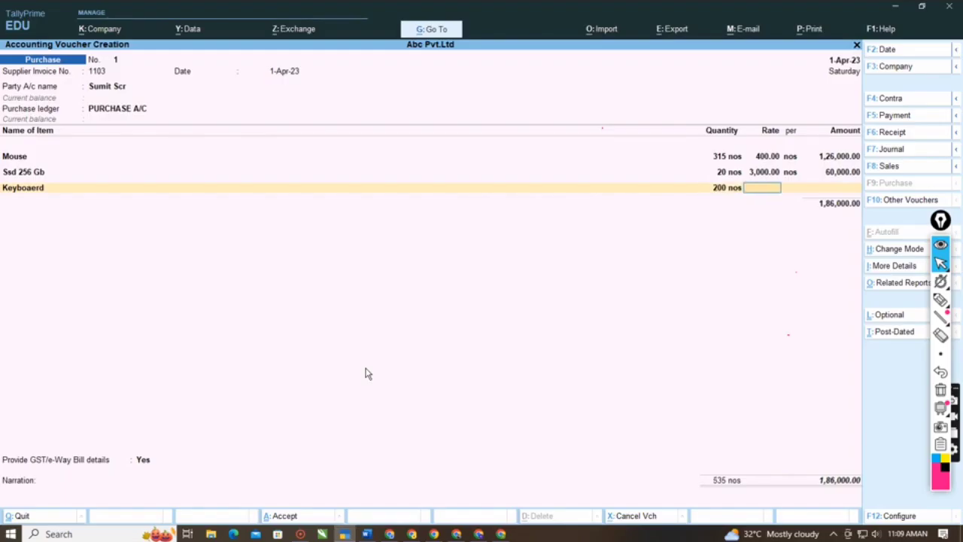
text(800)
key(Return)
key(Return)
key(Return)
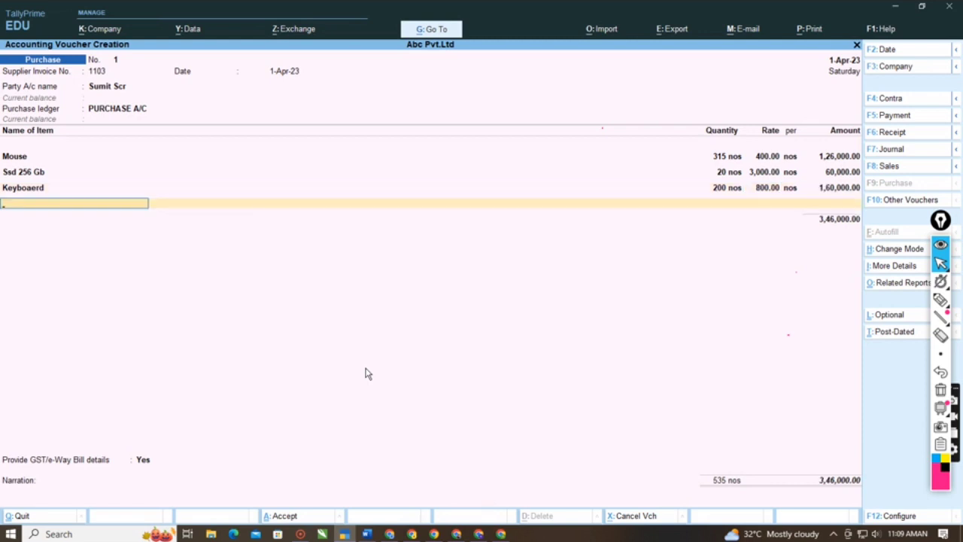
- Start a new stock item for the purchase and name it ram ddr2, copying the name from the Word notes
key(alt+c)
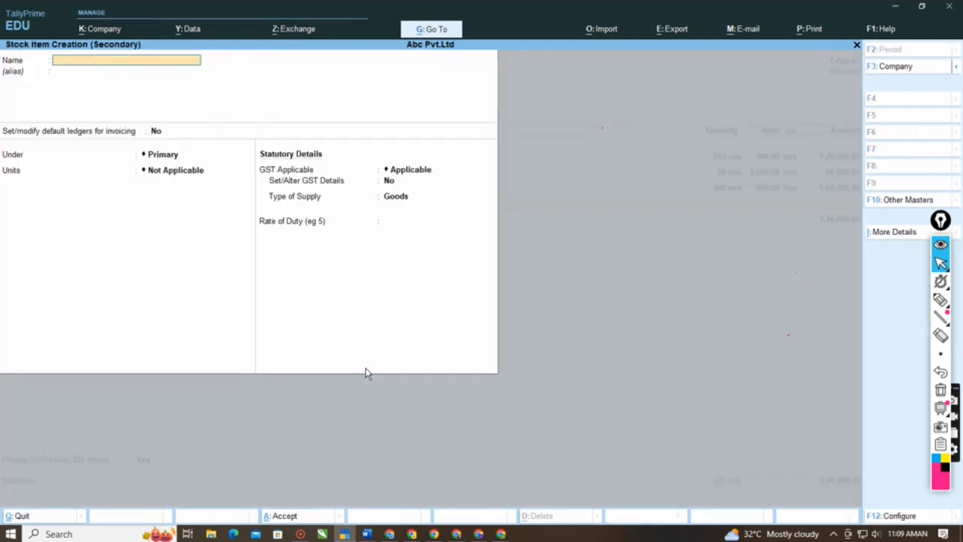
click(368, 534)
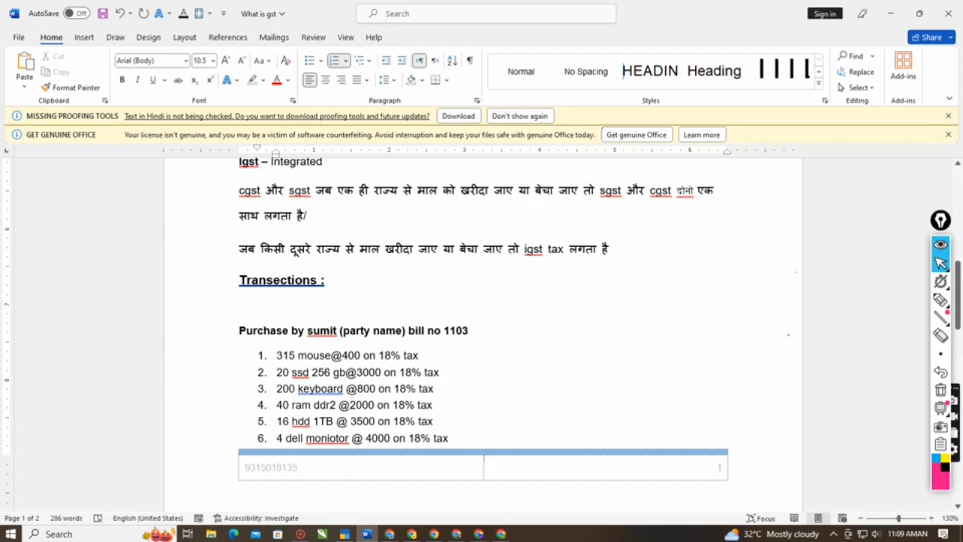
drag(292, 407, 337, 407)
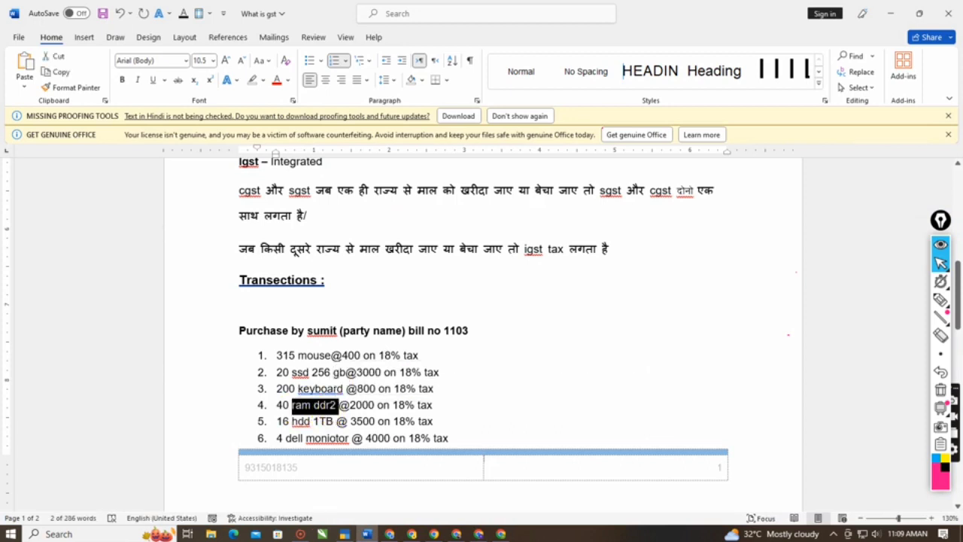
key(ctrl+c)
click(343, 534)
key(ctrl+v)
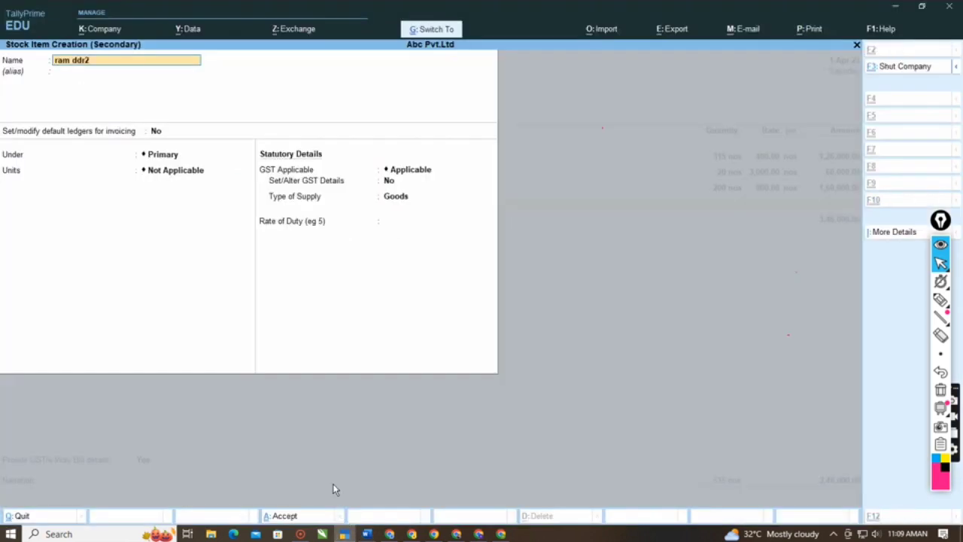
- Place ram ddr2 under Computer Items' with nos as its unit, keeping default ledgers at No and alternate units Not Applicable
key(Return)
key(Return)
key(Return)
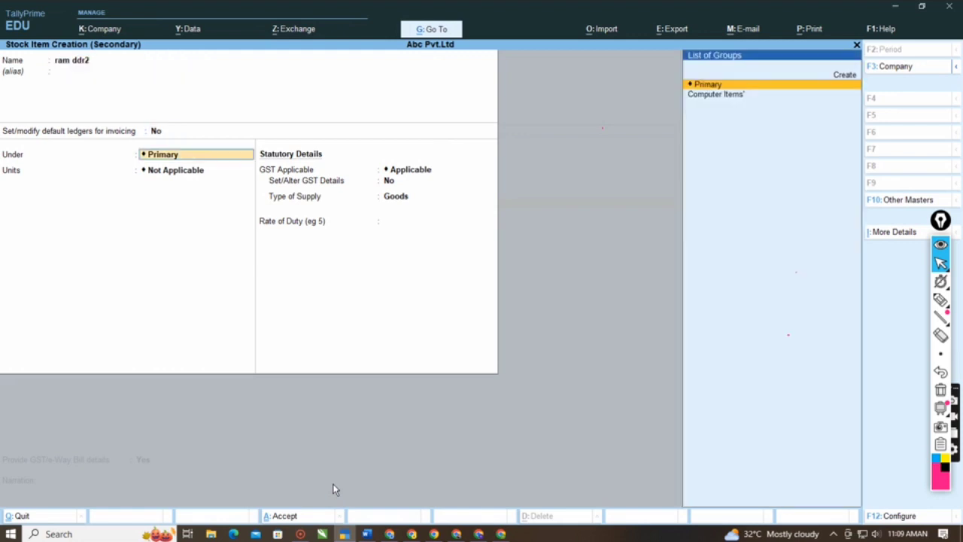
key(Down)
key(Return)
key(Down)
key(Return)
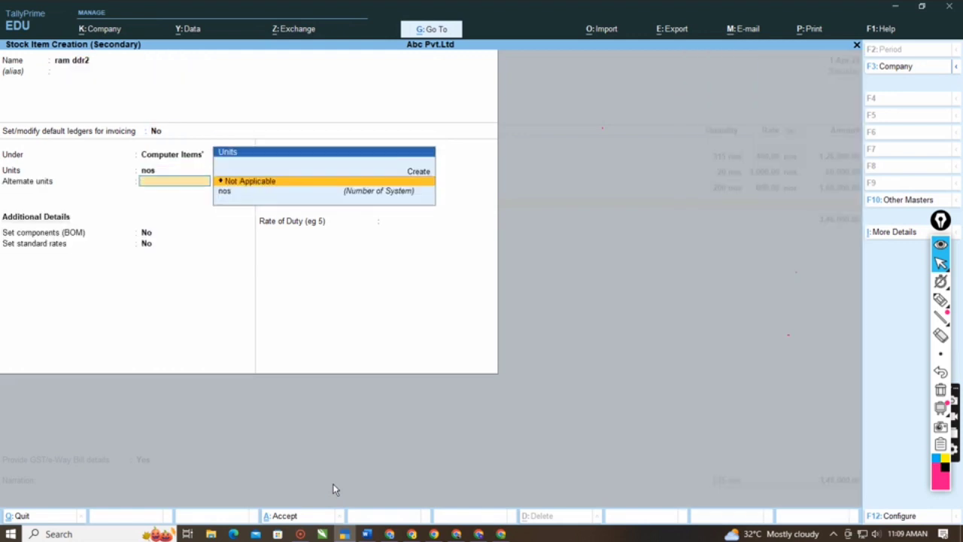
key(Return)
key(Return)
key(Return)
key(Return)
- Keep GST Applicable for ram ddr2, set Set/Alter GST Details to Yes, and leave the classification Undefined
text(y)
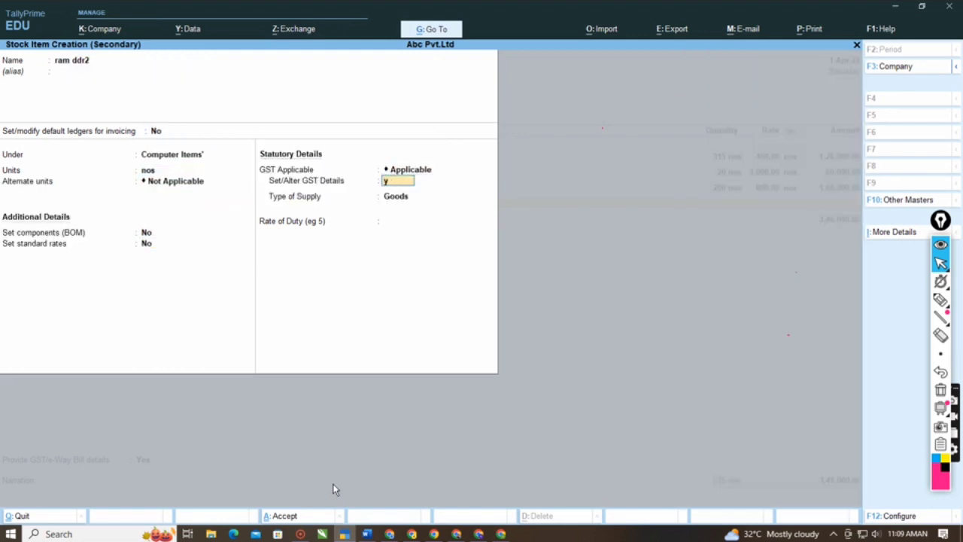
key(Return)
- Make ram ddr2 Taxable on value with Integrated Tax 18%, keeping Central and State Tax at 9% and Cess at 0%
key(Return)
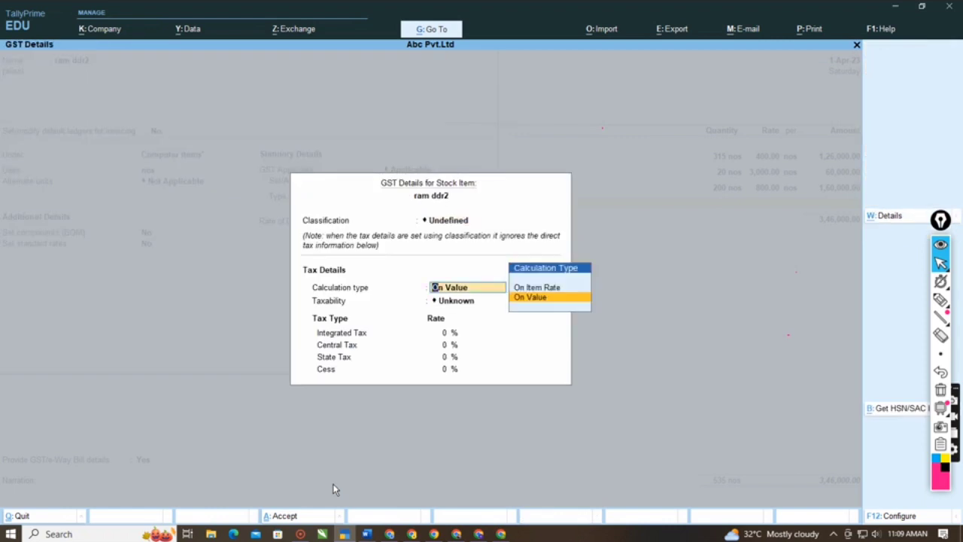
key(Return)
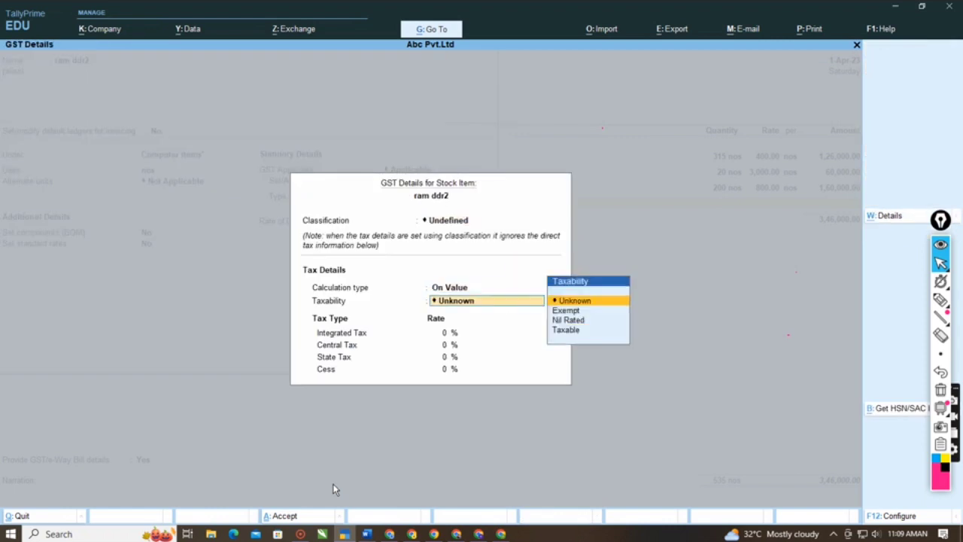
key(Down)
key(Down)
key(Down)
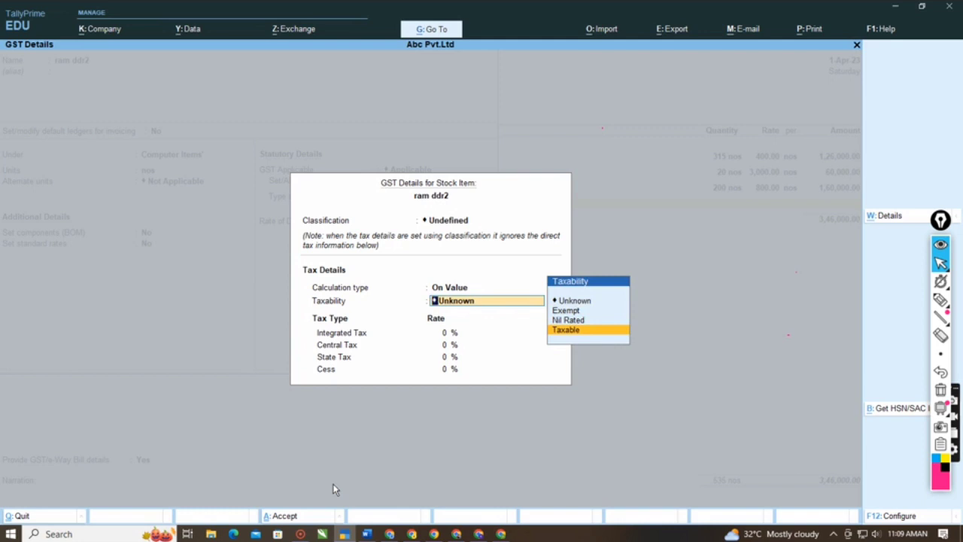
key(Return)
key(Return)
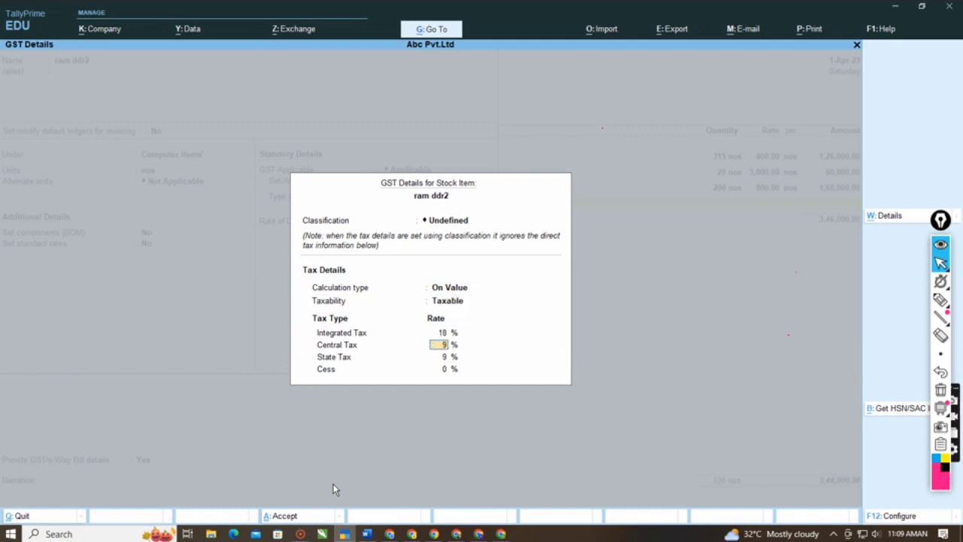
key(Return)
key(Return)
key(Return)
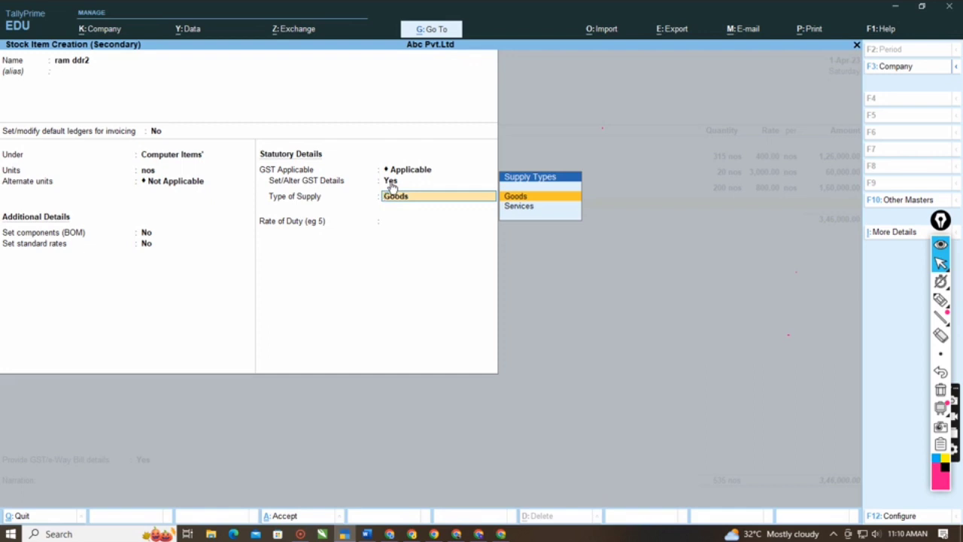
- Keep Goods as the type of supply for ram ddr2, save the stock item and leave its description blank
key(Return)
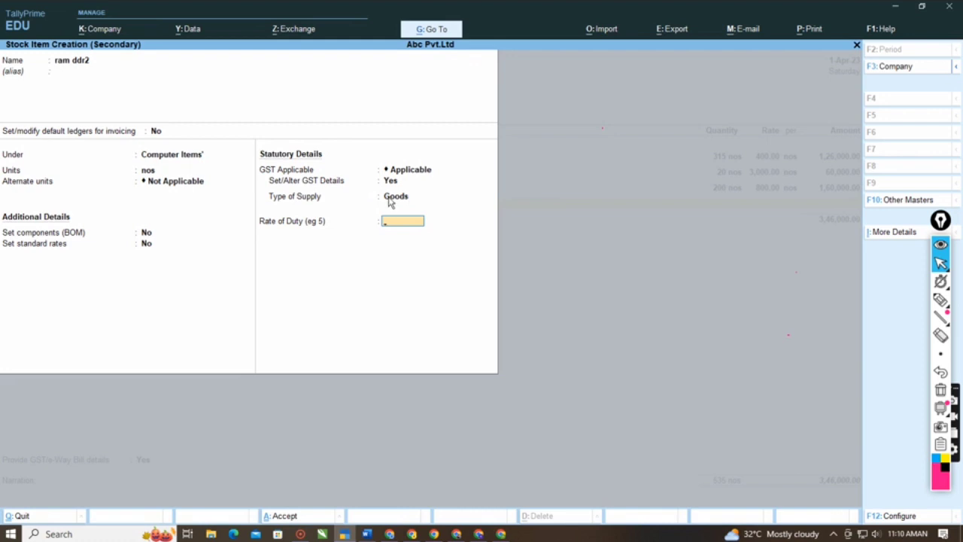
key(Return)
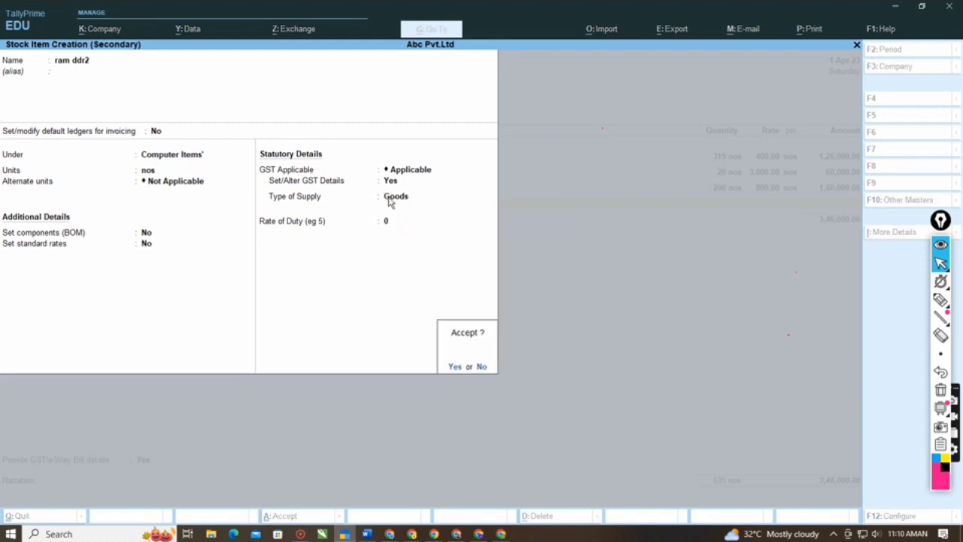
key(Return)
key(Return)
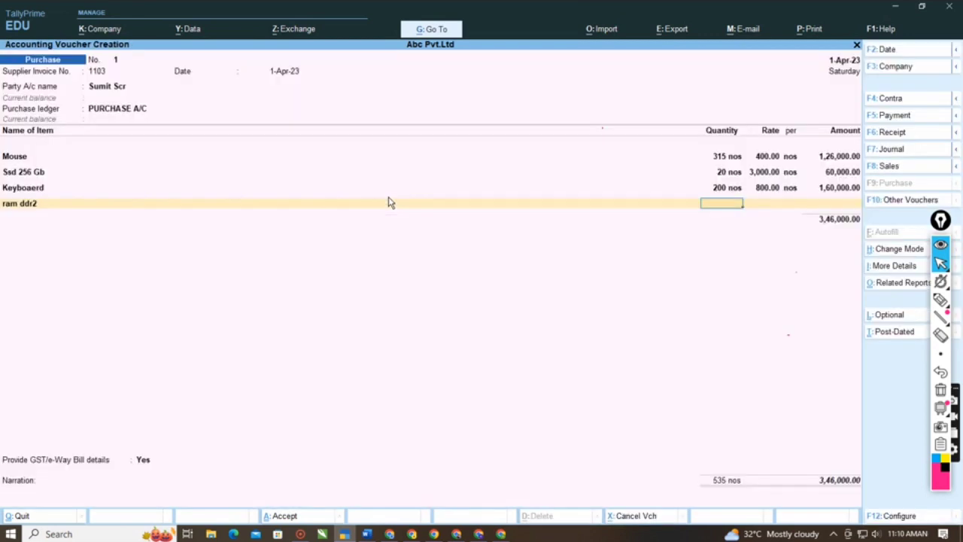
- Check the RAM line in the Word notes and enter 40 nos at a rate of 2,000 for ram ddr2
key(alt+Tab)
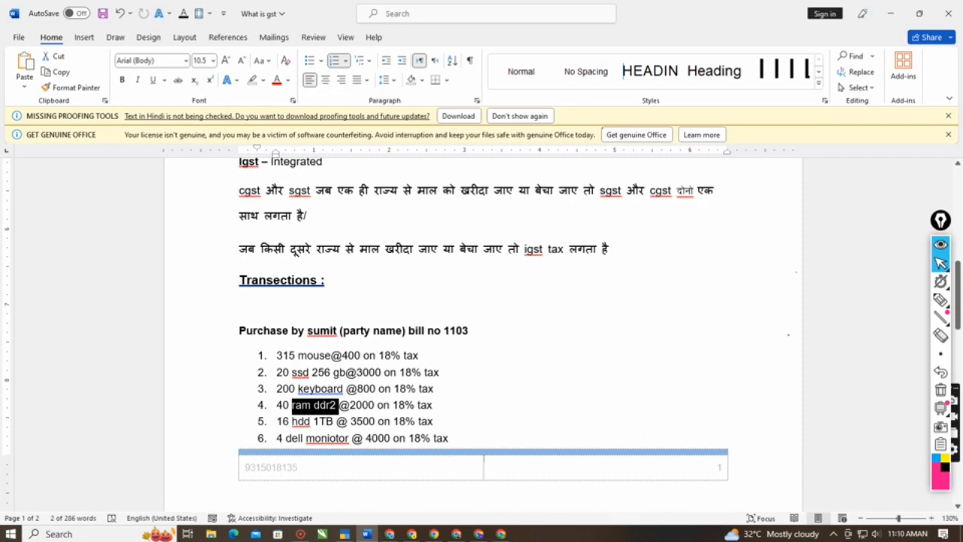
key(alt+Tab)
text(4)
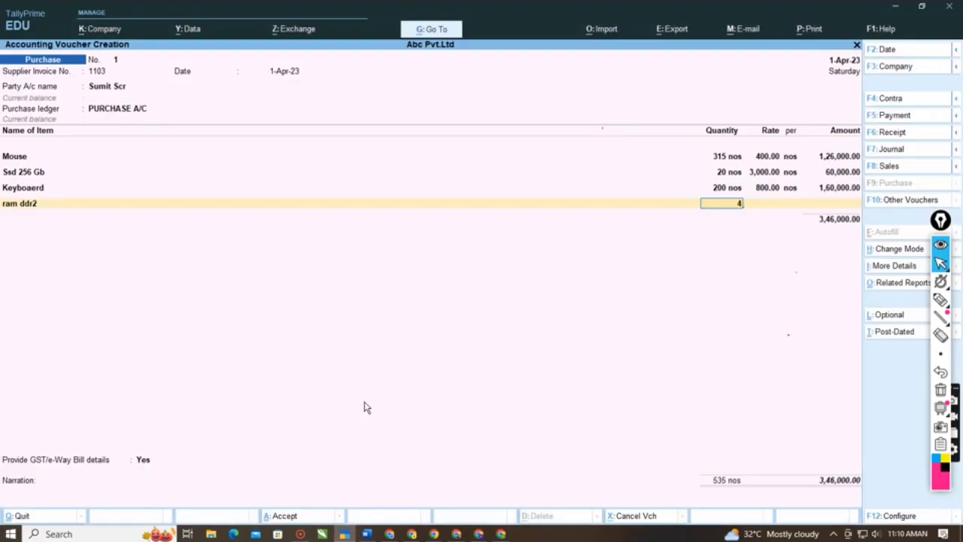
text(0)
key(Return)
text(2,00)
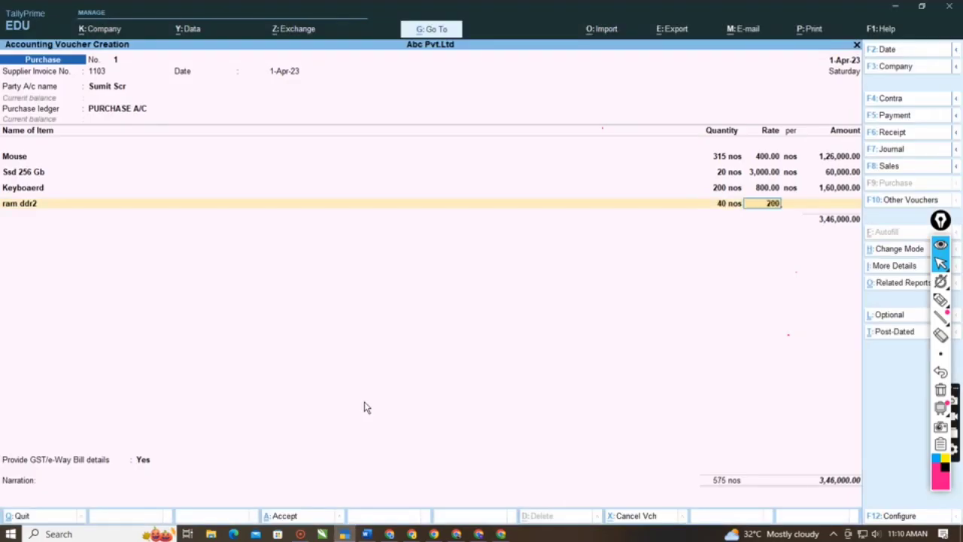
text(0)
key(Return)
- Start a new stock item for the next purchase line and name it hdd 1TB, copied from the Word notes
key(Return)
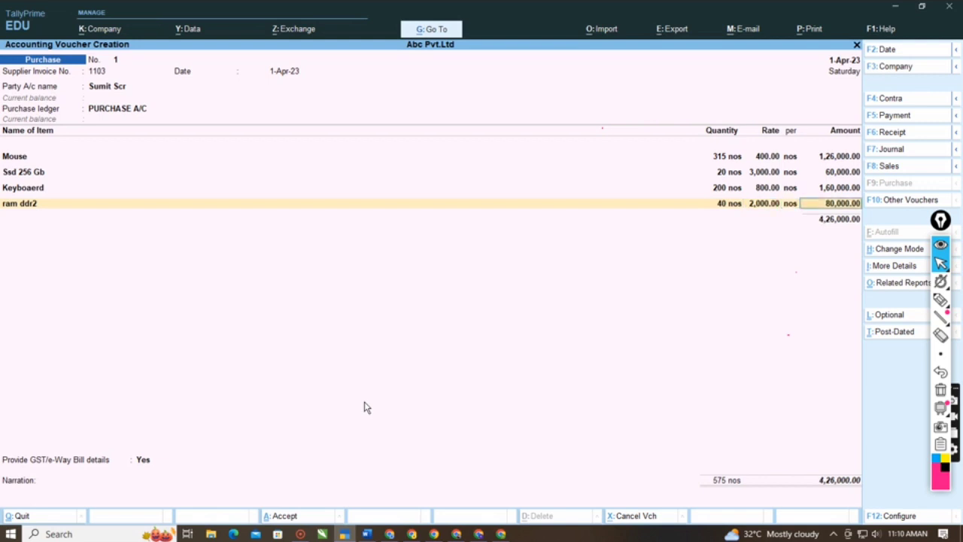
key(Return)
key(alt+c)
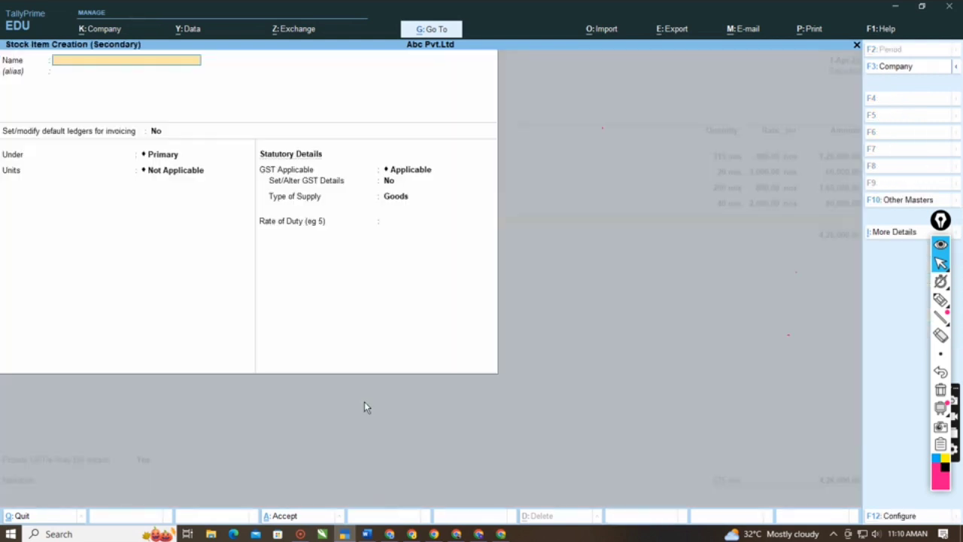
key(alt+Tab)
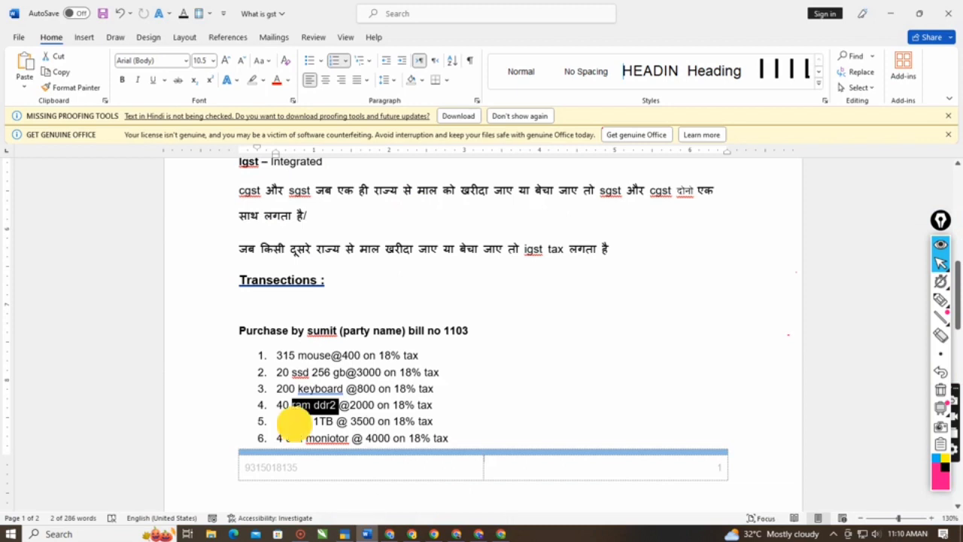
drag(292, 421, 335, 422)
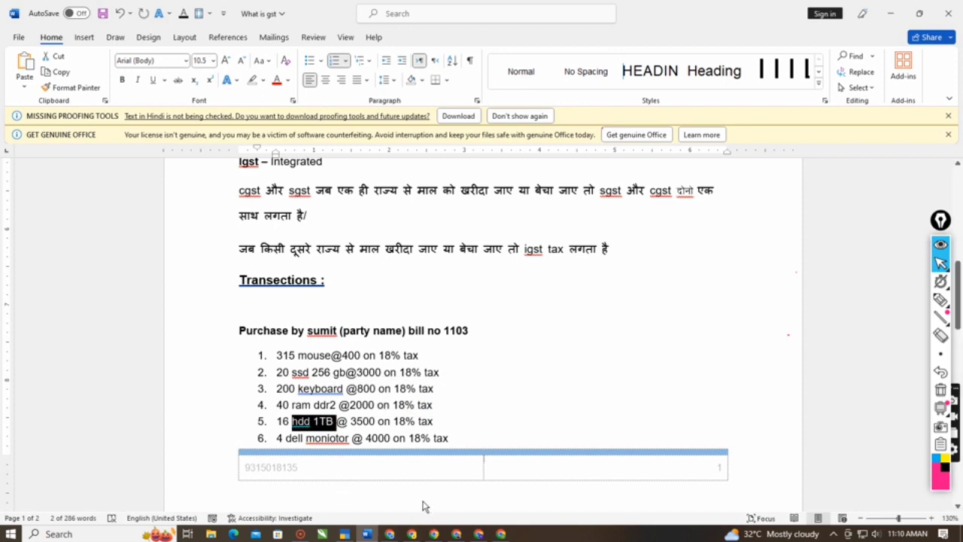
key(alt+Tab)
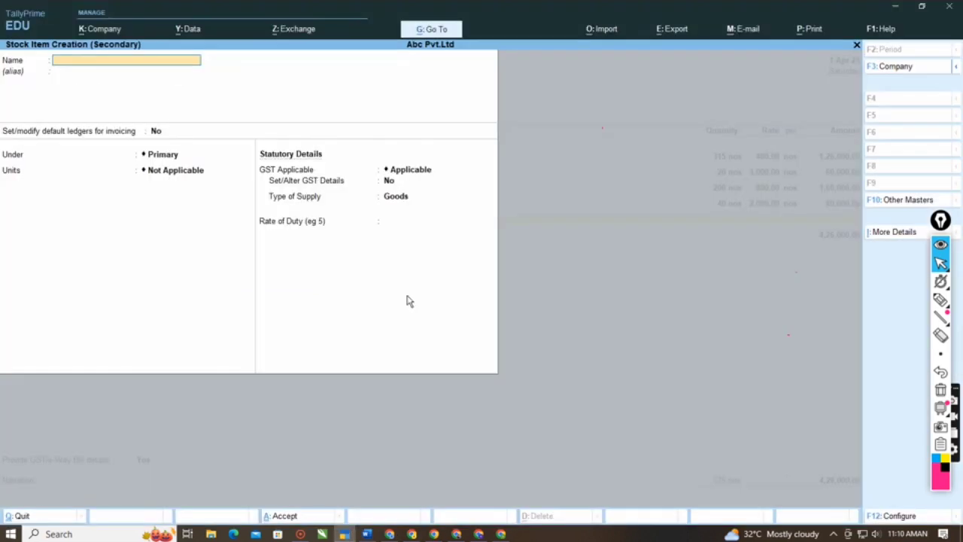
key(ctrl+v)
key(Return)
key(Return)
key(Return)
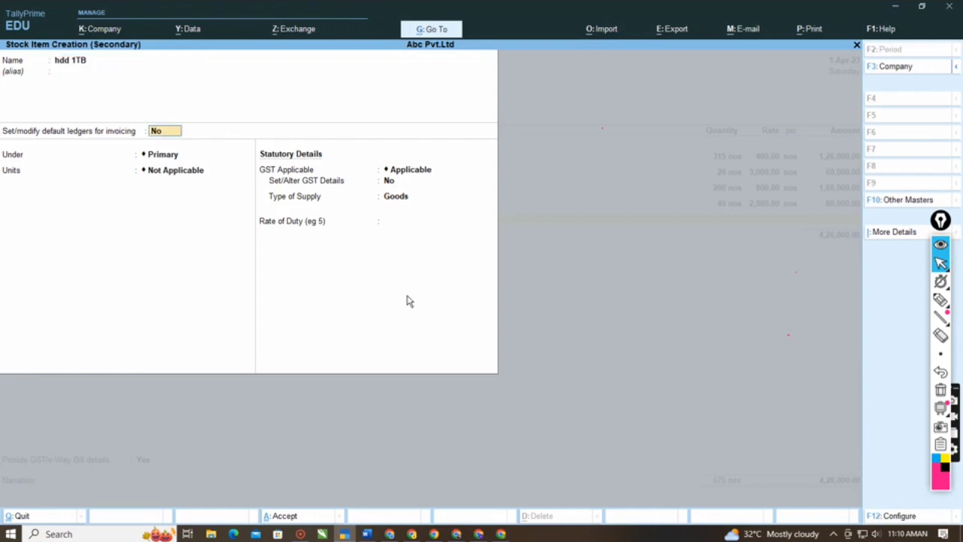
- Place hdd 1TB under Computer Items with unit nos, keeping alternate units Not Applicable and components and standard rates at No
key(Down)
key(Return)
key(Down)
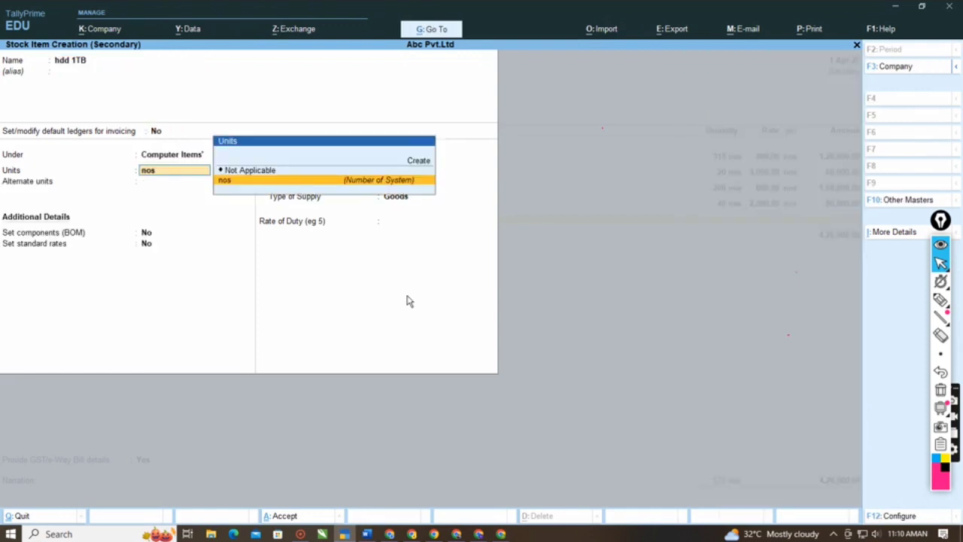
key(Return)
key(Return)
key(Return)
key(Return)
key(Return)
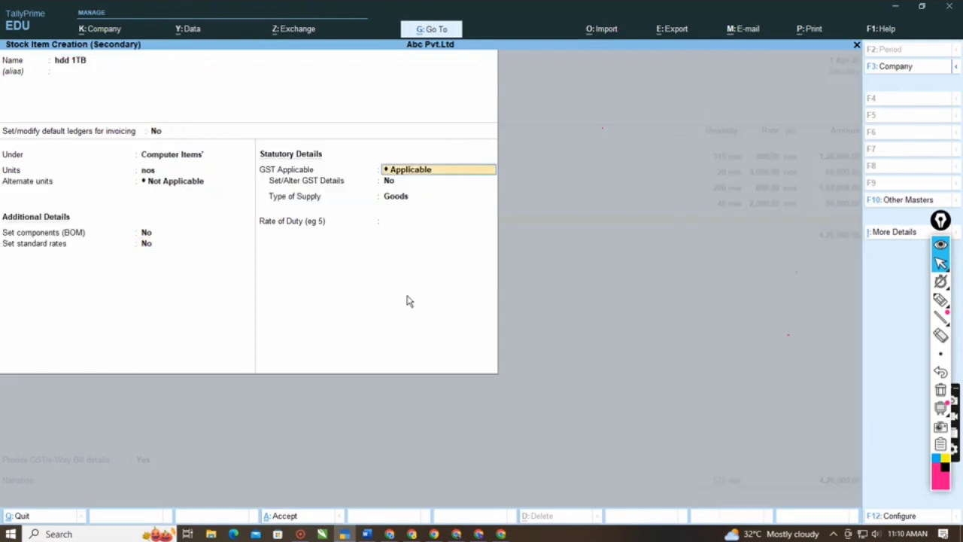
- Set Set/Alter GST Details to Yes for hdd 1TB and keep its classification Undefined
key(y)
key(Return)
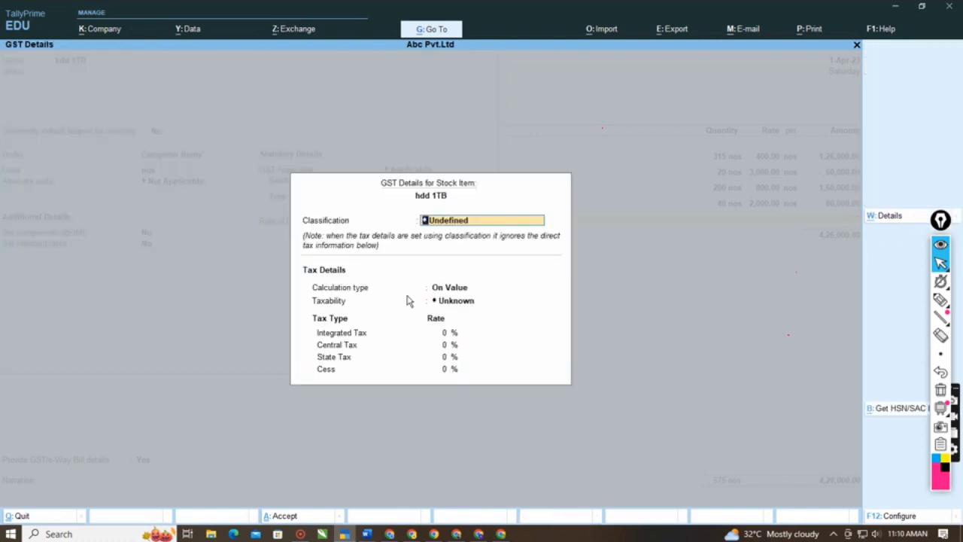
key(Return)
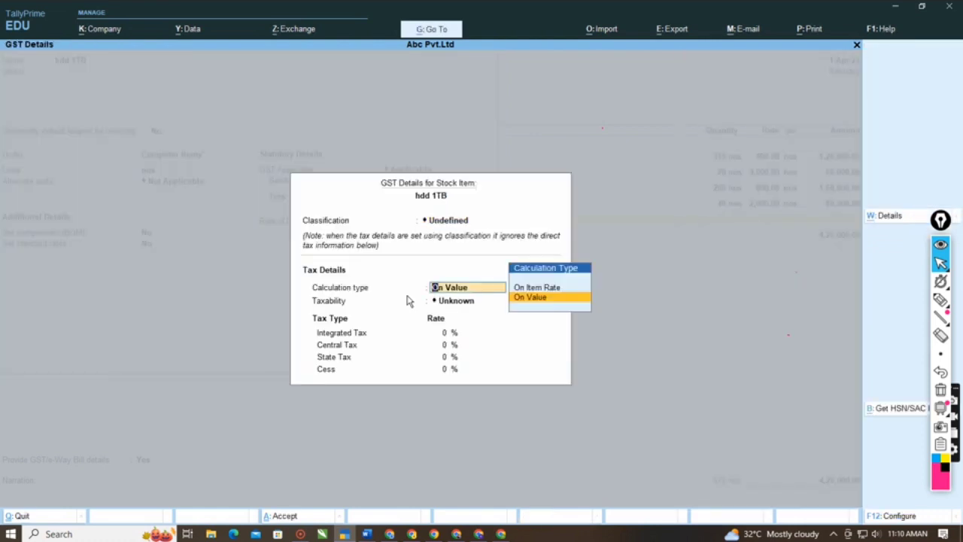
- Make hdd 1TB Taxable on value with Integrated Tax 18%, keeping Central and State Tax at 9%
key(Return)
key(Down)
key(Down)
key(Down)
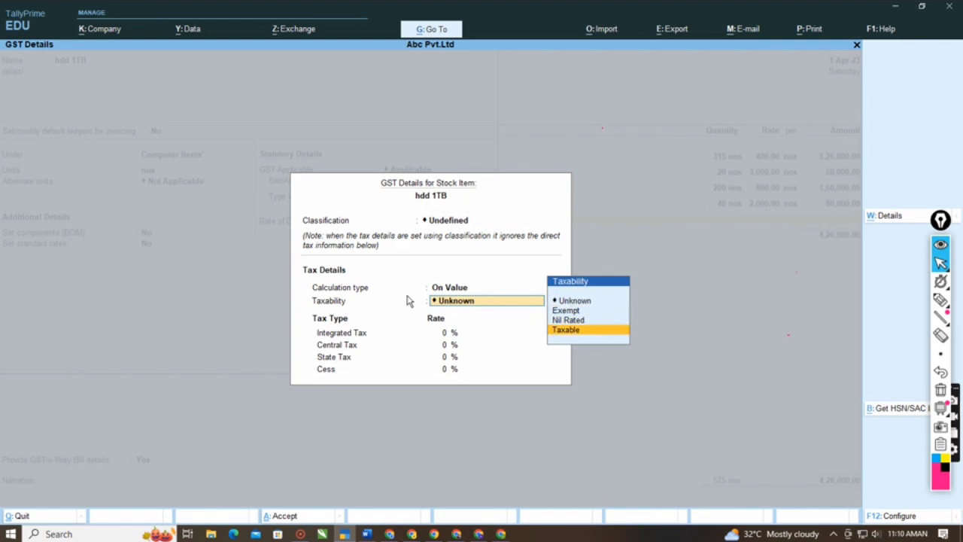
key(Return)
text(18)
key(Return)
key(Return)
key(Return)
key(Return)
key(Return)
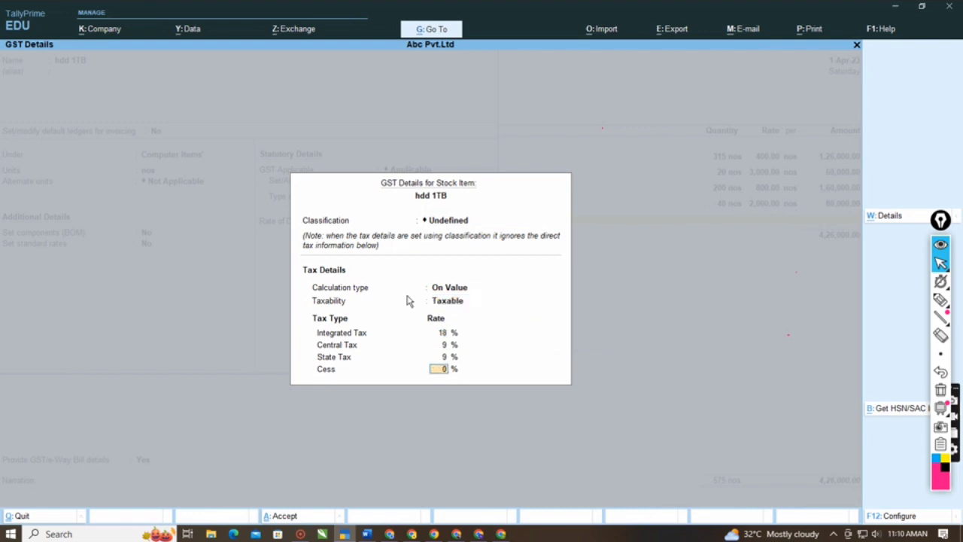
- Keep Cess at 0% and the supply type Goods, save hdd 1TB, and leave its description blank
key(Return)
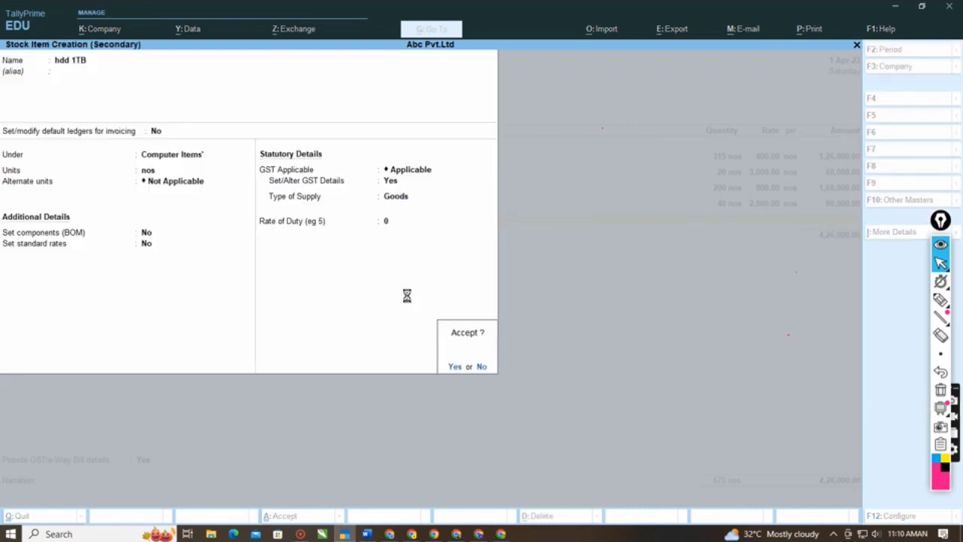
key(Return)
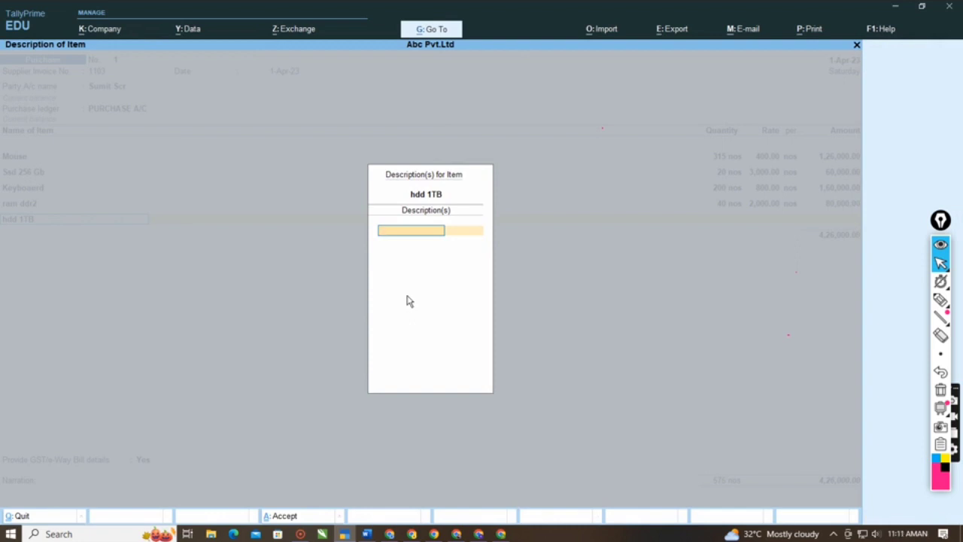
key(Return)
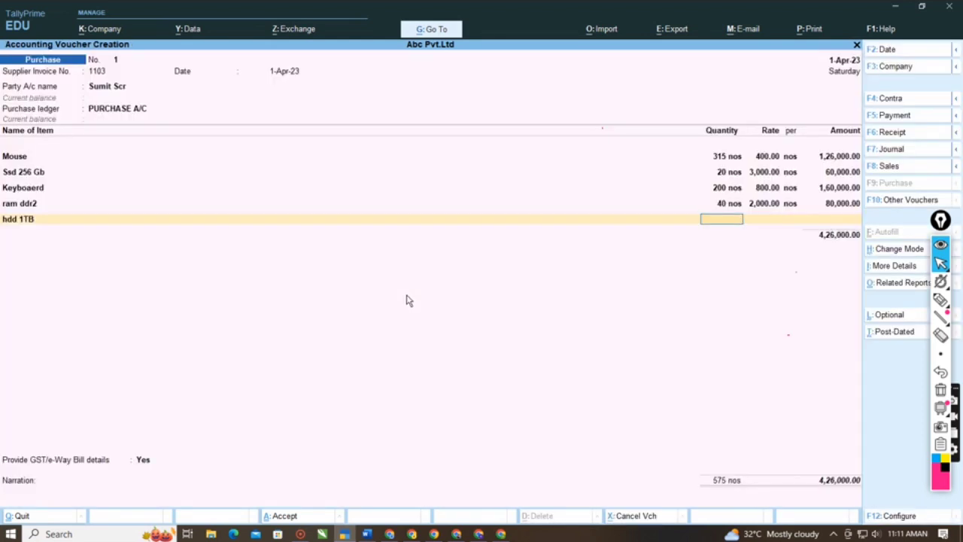
- Check the hdd line in the Word notes and enter 16 nos at a rate of 3,500 for hdd 1TB
key(alt+Tab)
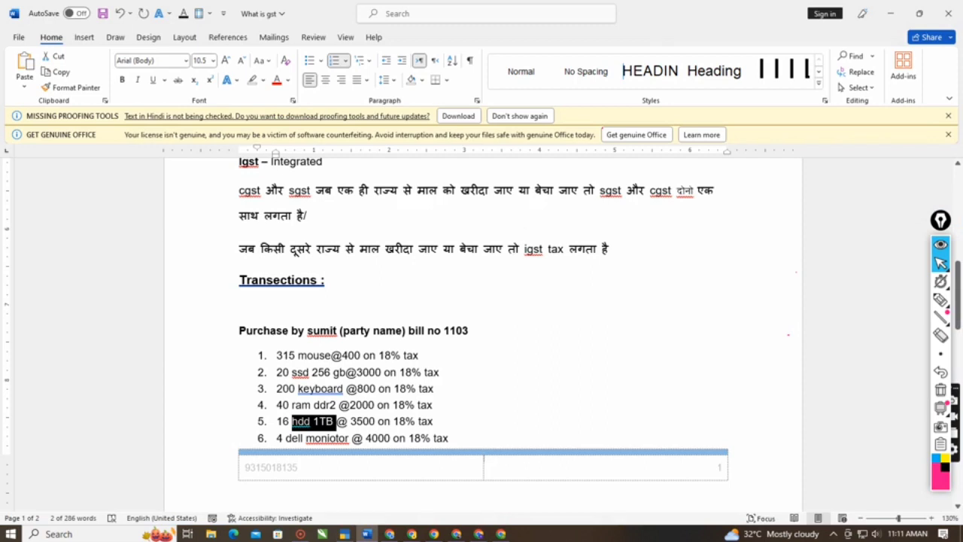
click(283, 422)
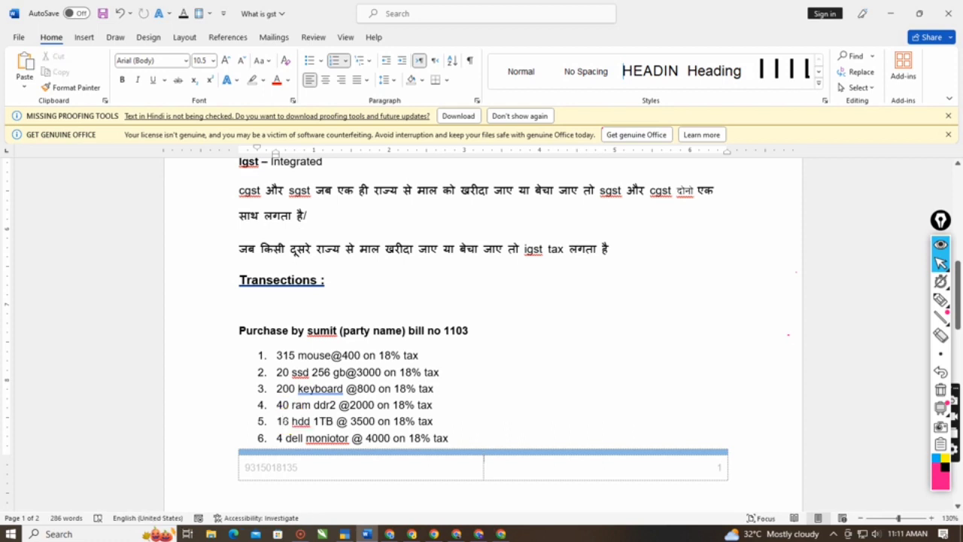
key(alt+Tab)
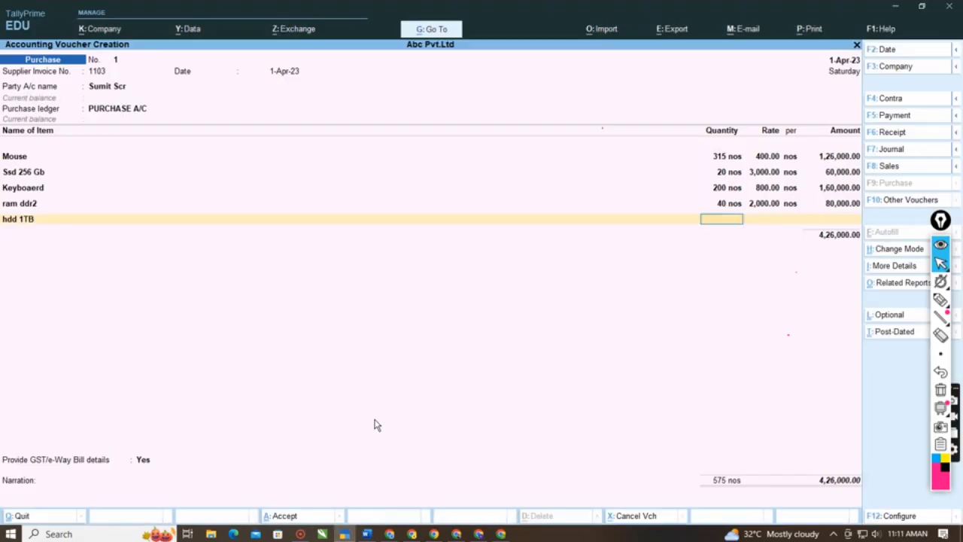
text(16)
key(Return)
text(3)
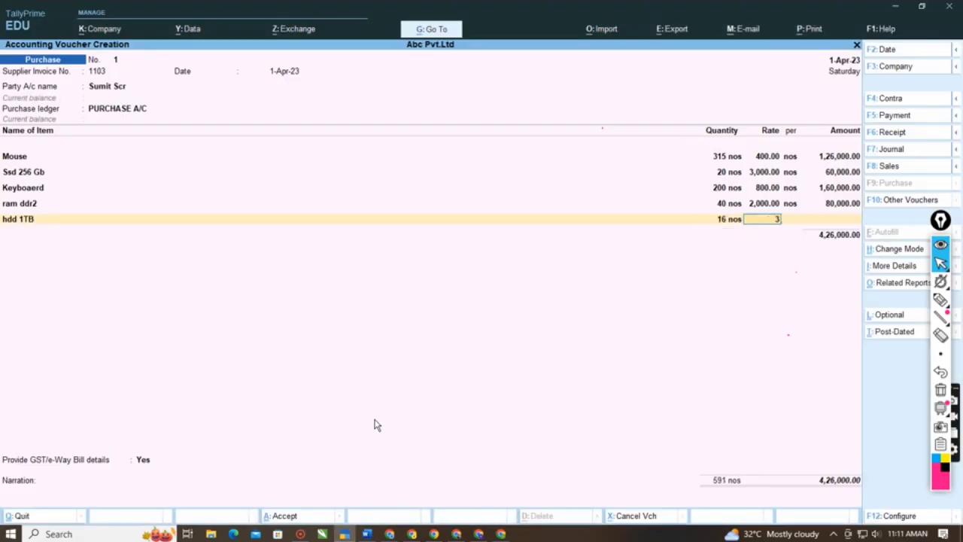
text(,500)
key(Return)
key(Return)
key(Return)
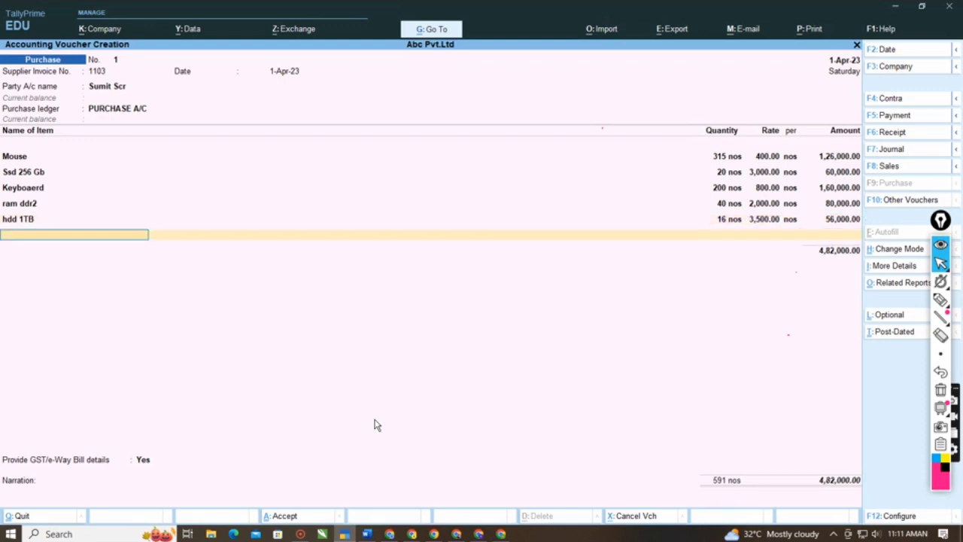
- Start another new stock item and name it dell moniotor, copied from the sixth purchase line in the Word notes
key(alt+c)
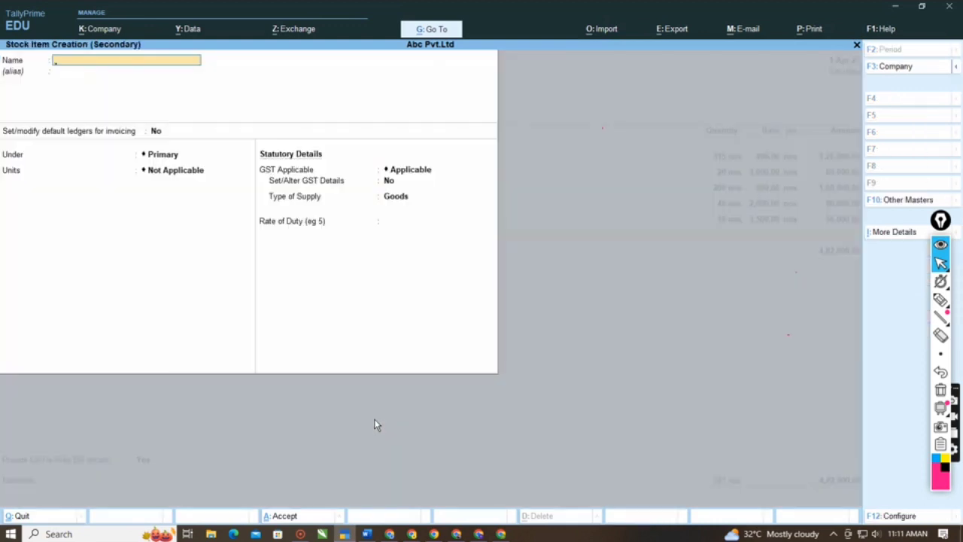
key(alt+Tab)
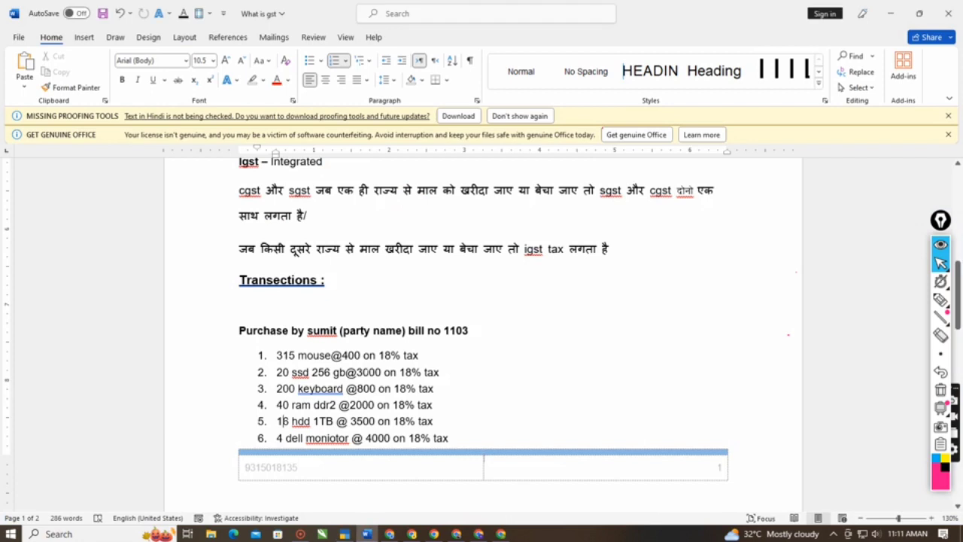
scroll(280, 385, down, 1)
drag(286, 402, 335, 404)
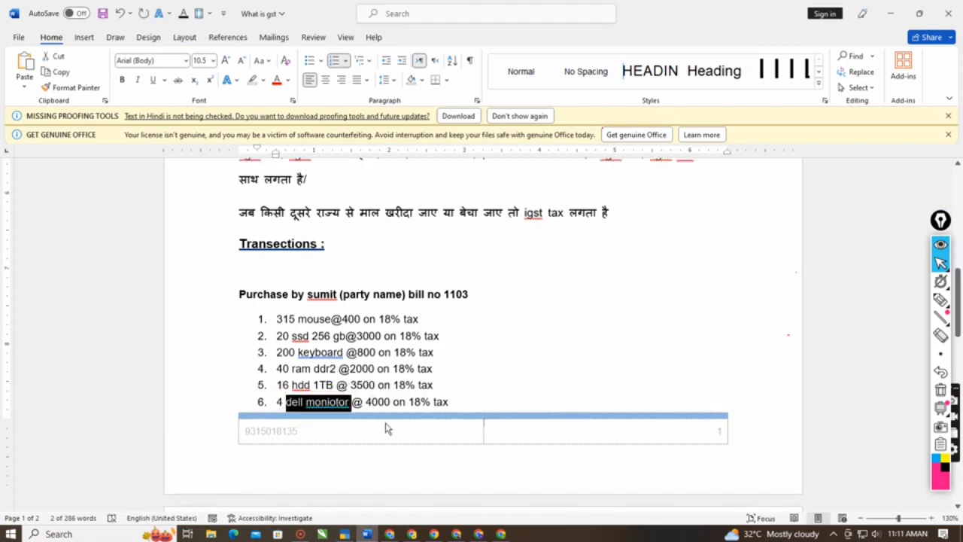
key(alt+Tab)
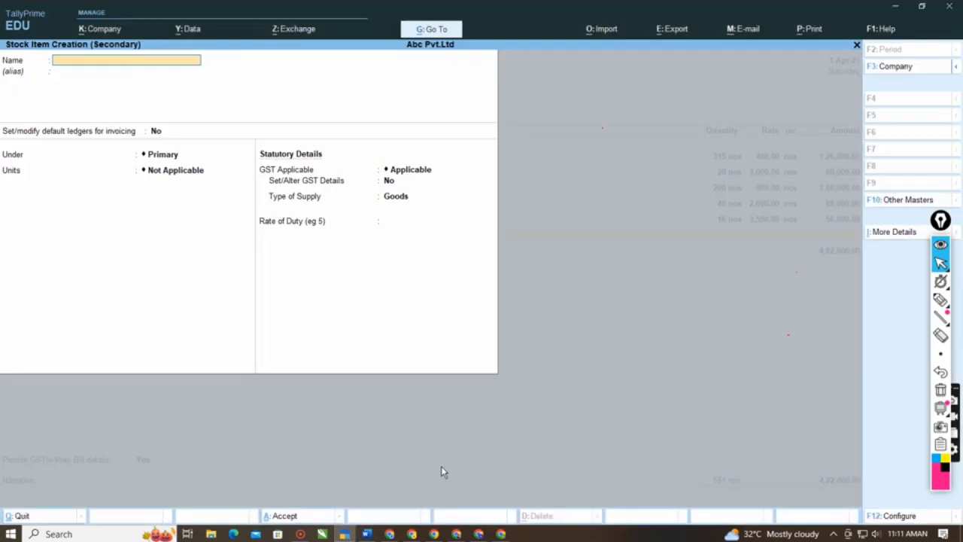
key(ctrl+alt+v)
key(Return)
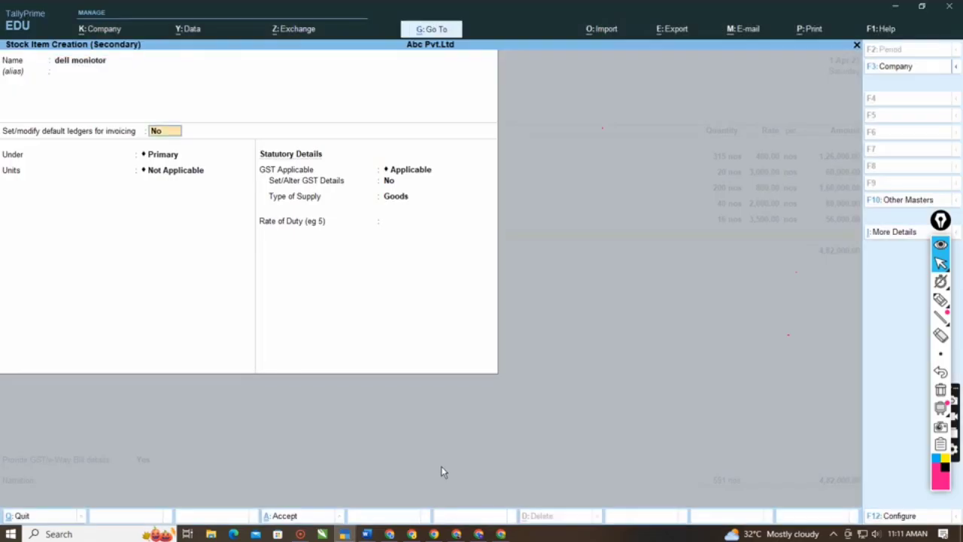
- Place dell moniotor under Computer Items with unit nos, keeping alternate units Not Applicable and GST Applicable
key(Return)
key(Down)
key(Return)
key(Return)
key(Return)
key(Return)
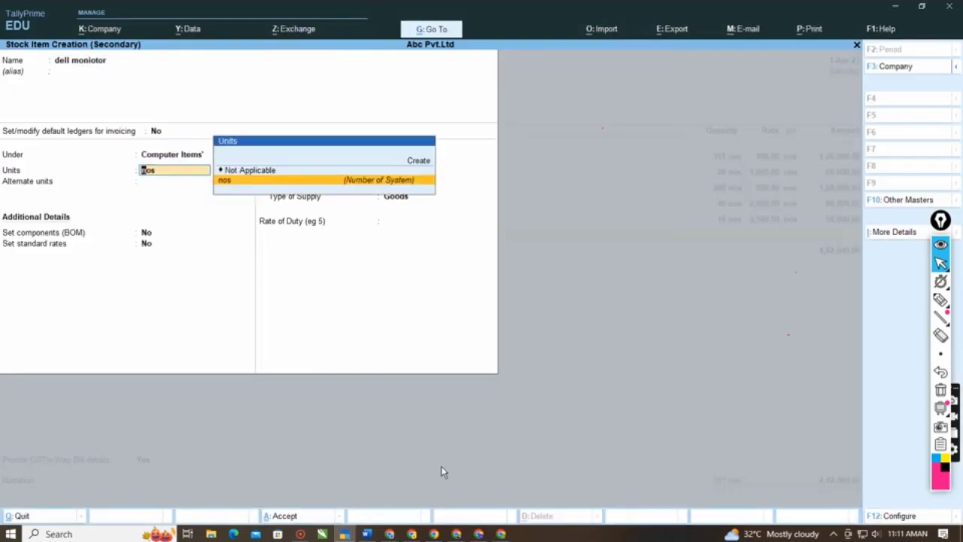
key(Return)
- Set Set/Alter GST Details to Yes for dell moniotor, keeping classification Undefined and calculation type On Value
key(Return)
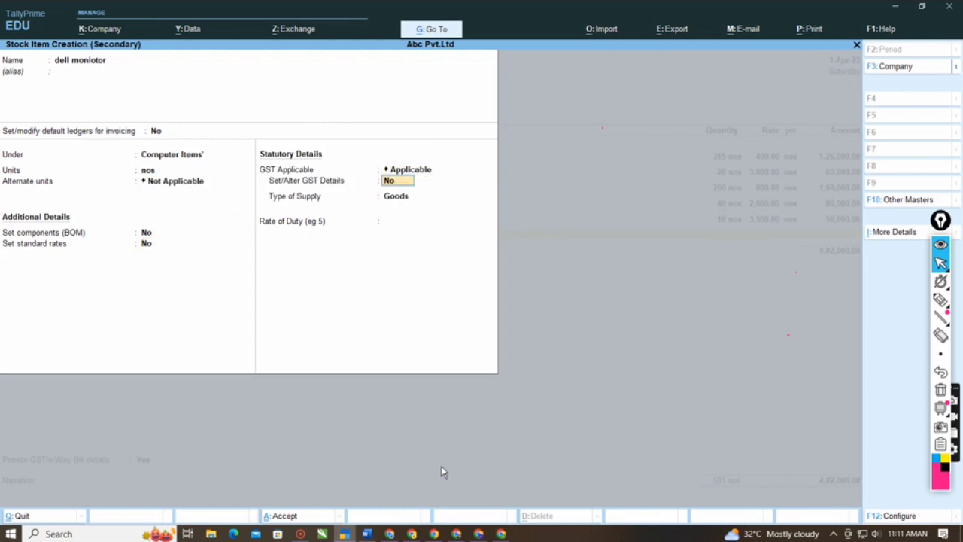
key(Return)
key(BackSpace)
key(y)
key(Return)
- Make dell moniotor Taxable with Integrated Tax 18%, accepting the derived Central and State Tax rates and leaving Cess at 0%
key(Return)
key(Return)
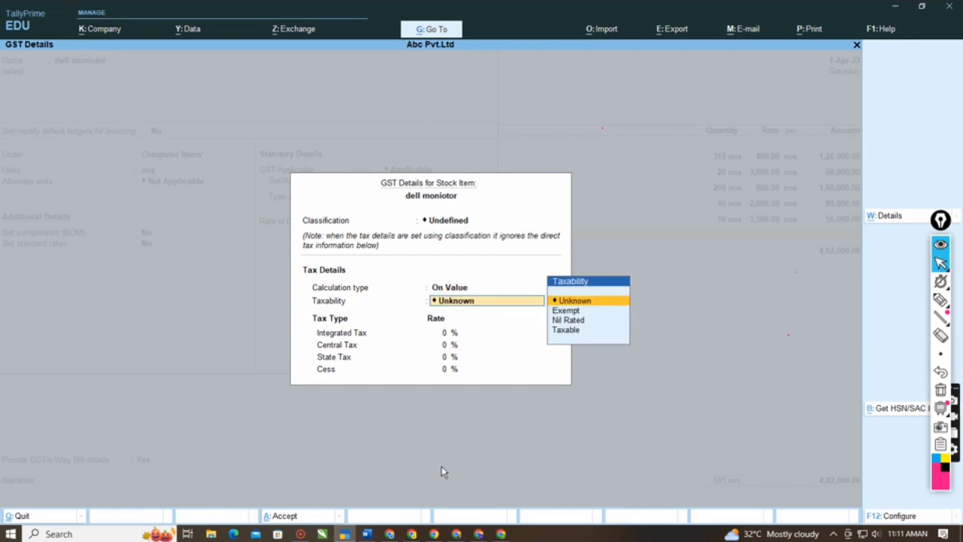
key(Down)
key(Down)
key(Down)
key(Return)
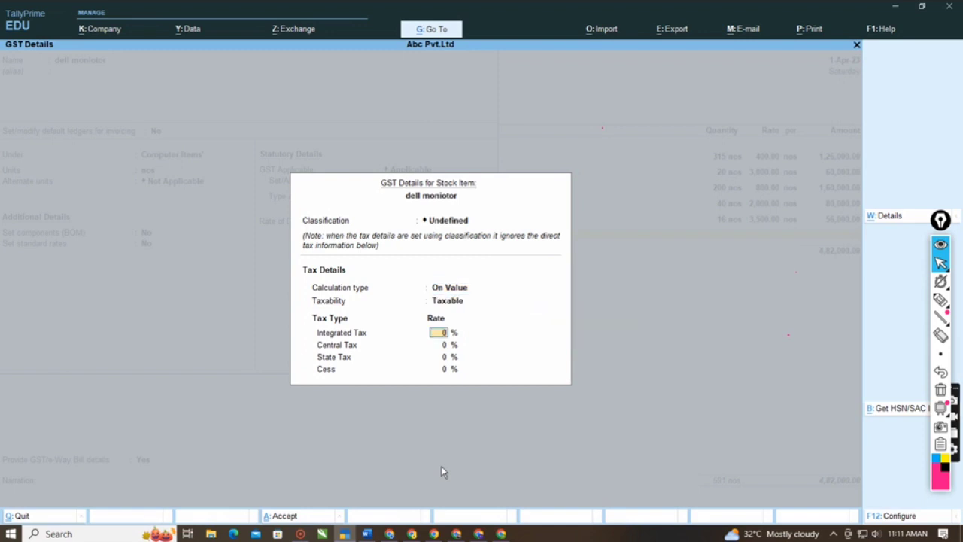
text(18)
key(Return)
key(Return)
key(Return)
key(Return)
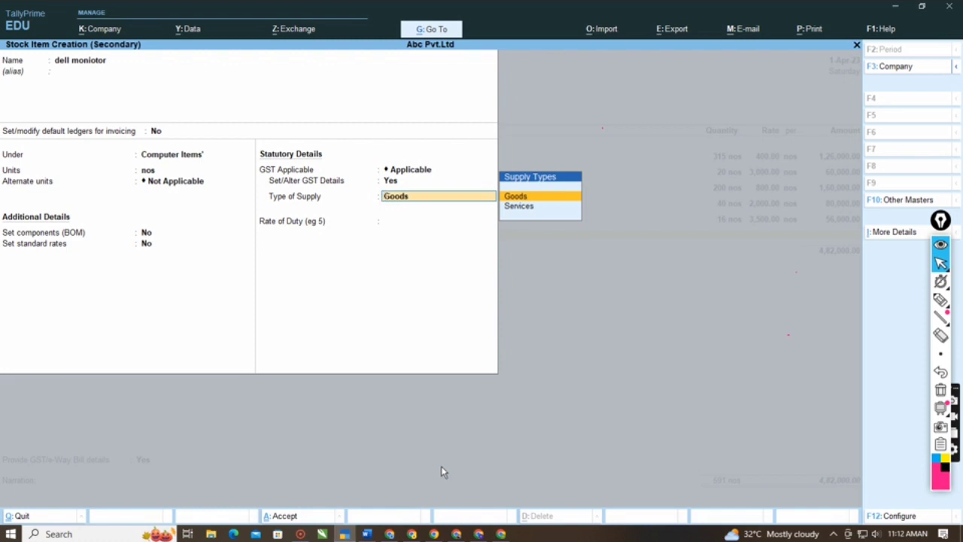
- Keep dell moniotor's supply type as Goods with no rate of duty, save the item and leave its description blank
key(Return)
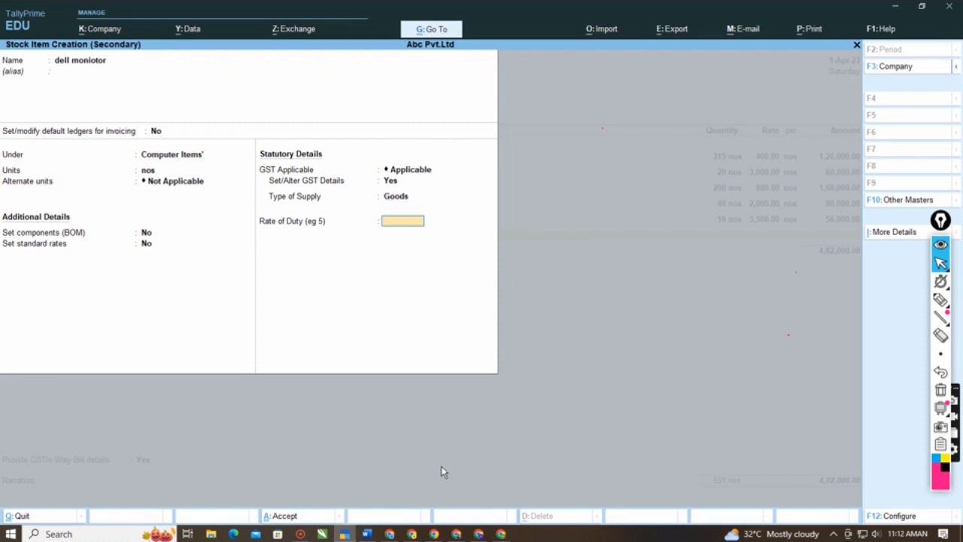
key(Return)
key(Return)
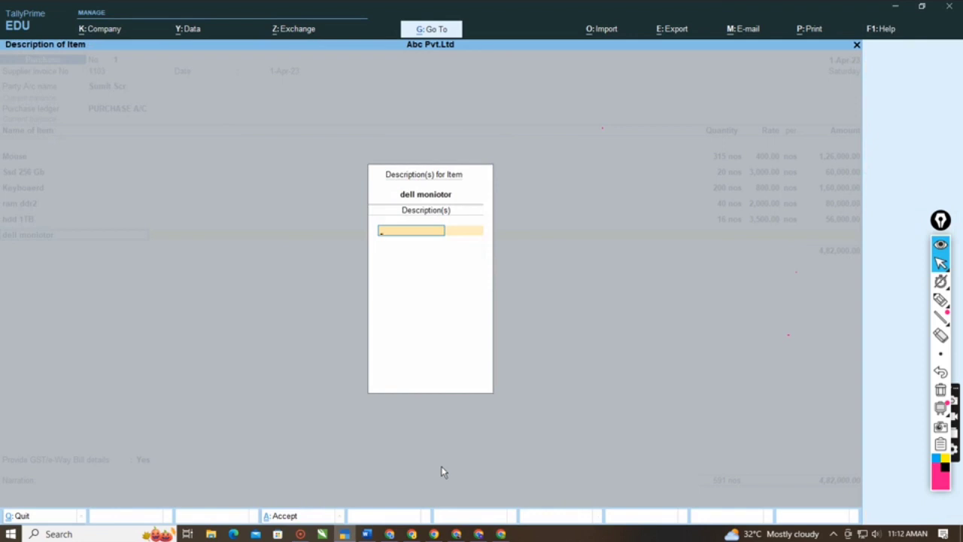
key(Return)
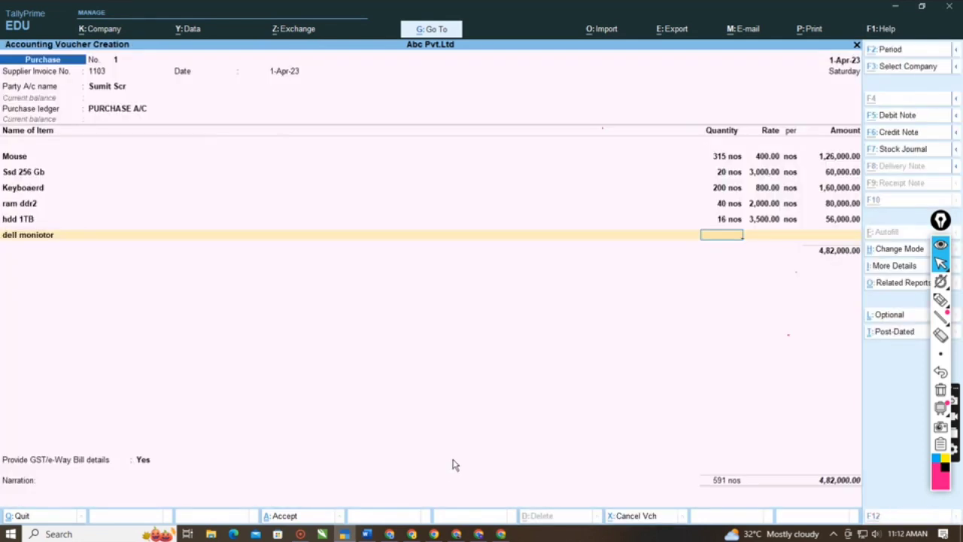
- Enter a quantity of 4 nos at a rate of 4000 for dell moniotor, following the Word notes
key(alt+Tab)
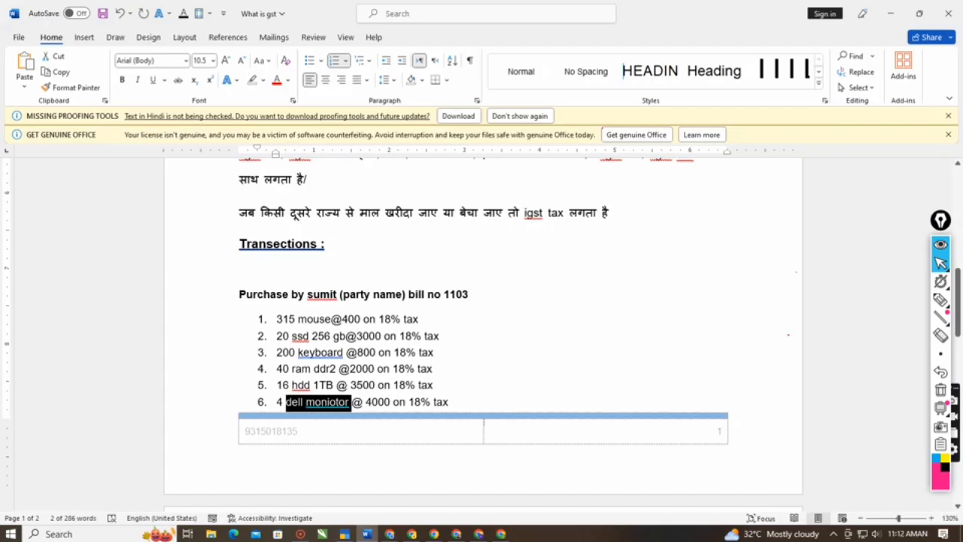
key(alt+Tab)
text(4)
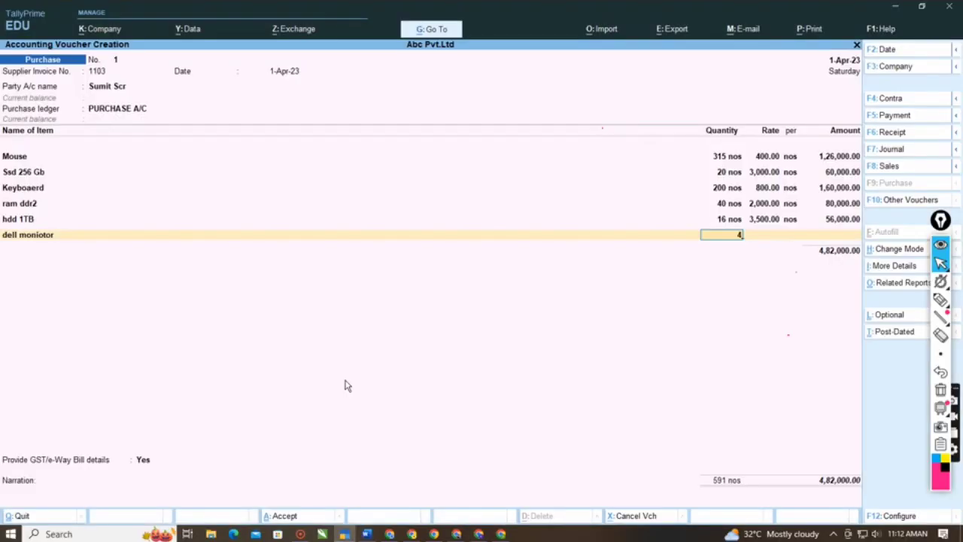
key(Return)
text(4,000)
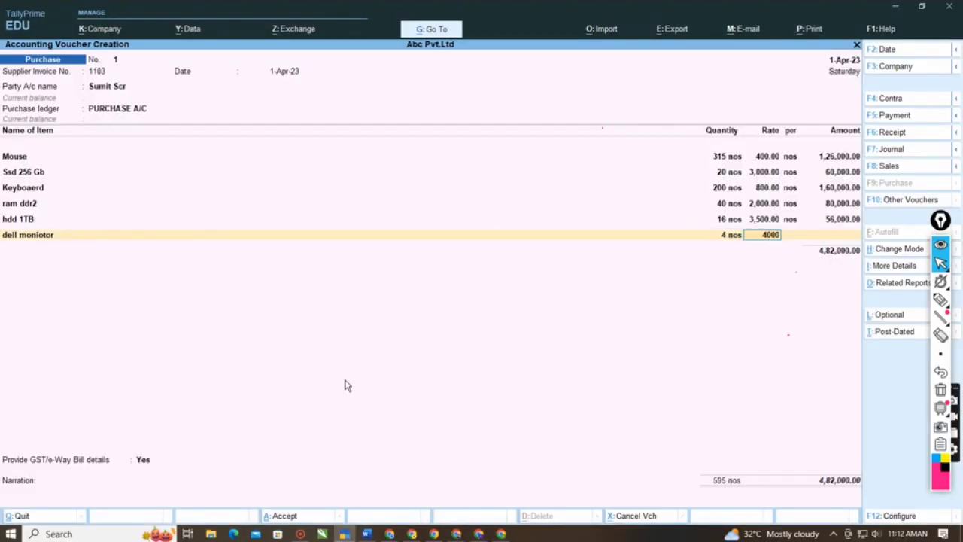
key(Return)
key(Return)
key(Return)
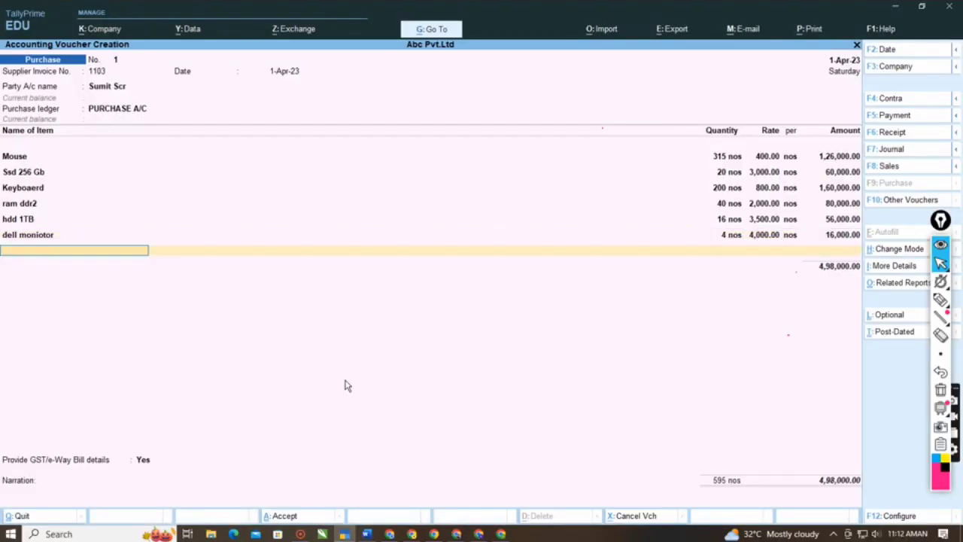
- Start another new stock item and copy the name VGA cable from the seventh purchase line in the Word notes
key(alt+c)
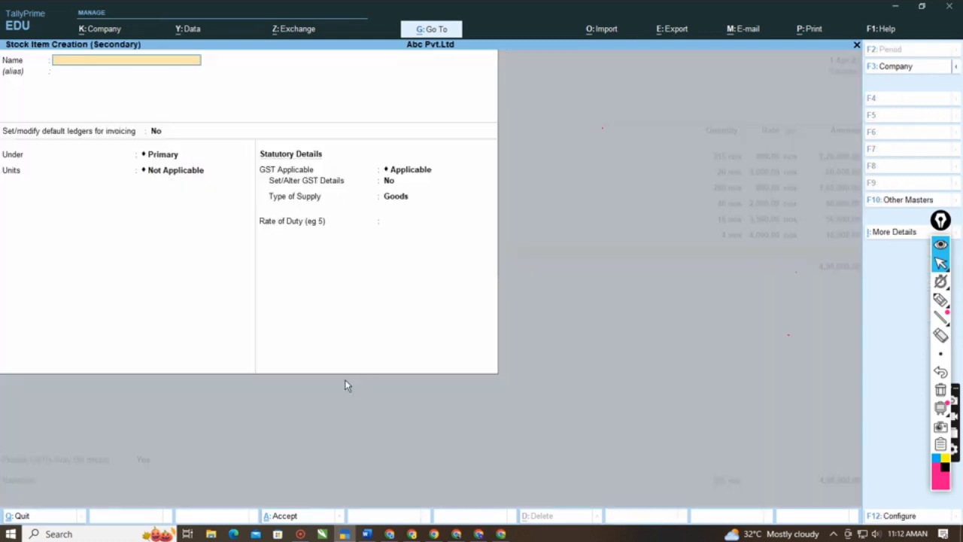
key(alt+Tab)
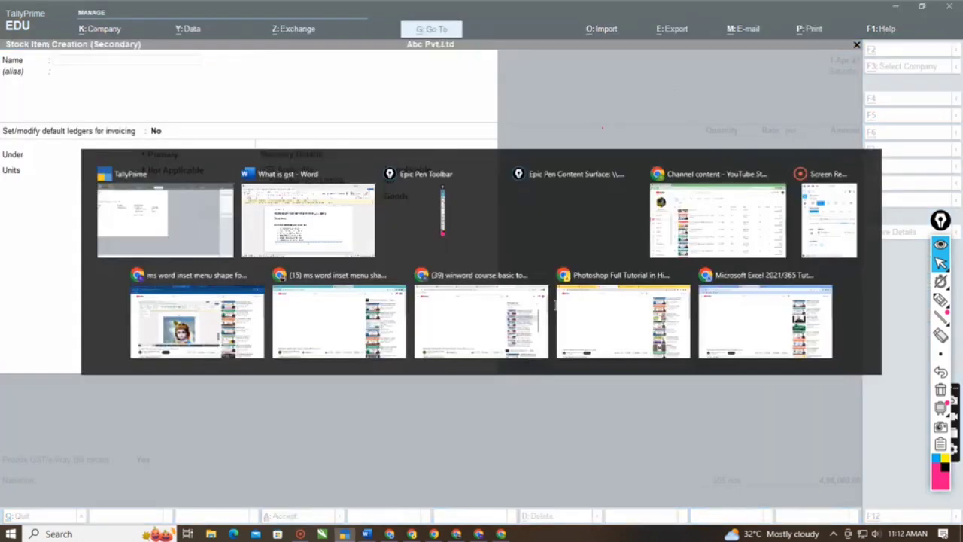
scroll(492, 289, down, 5)
scroll(493, 288, down, 1)
click(400, 323)
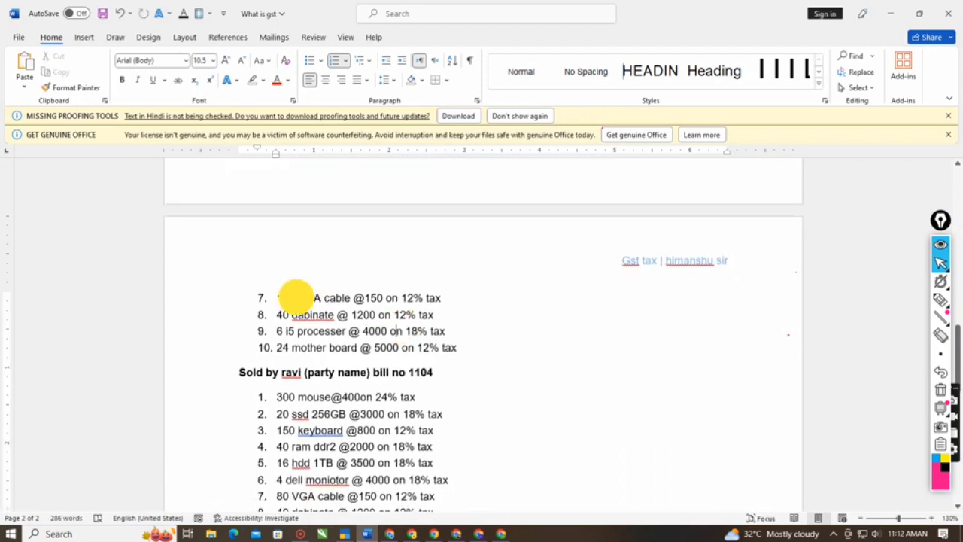
mouse_move(296, 299)
mouse_down()
mouse_move(338, 299)
mouse_move(297, 301)
mouse_move(305, 299)
mouse_up()
click(335, 298)
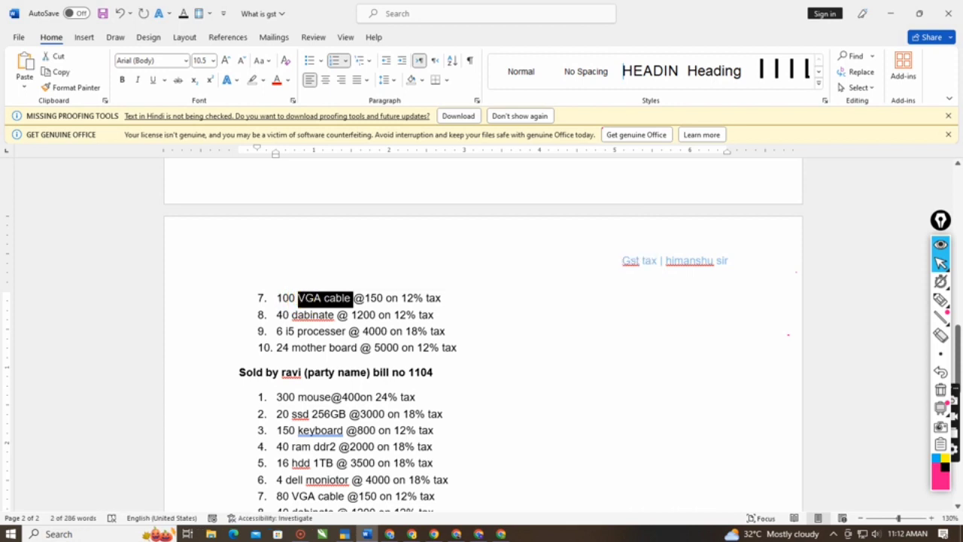
- Change the tax rate of purchase lines 7, 8 and 10 in the Word notes to 18%
click(410, 298)
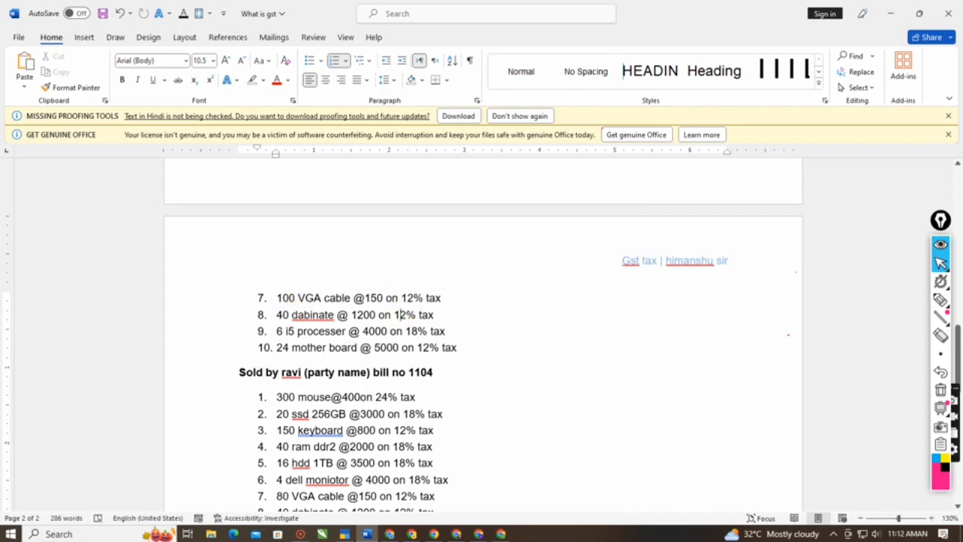
click(414, 302)
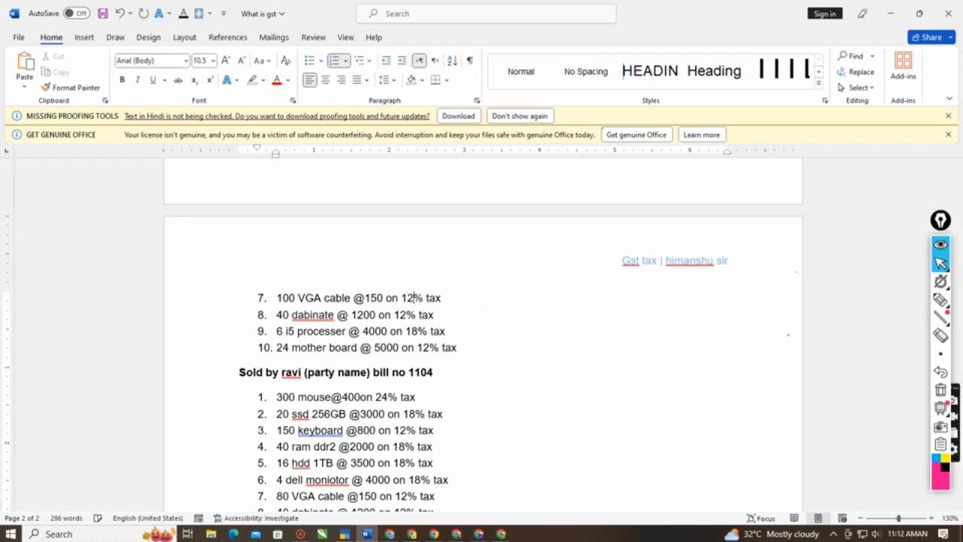
key(BackSpace)
text(8)
key(BackSpace)
text(8)
key(Down)
key(Down)
key(Right)
key(Right)
key(Right)
key(Delete)
text(8)
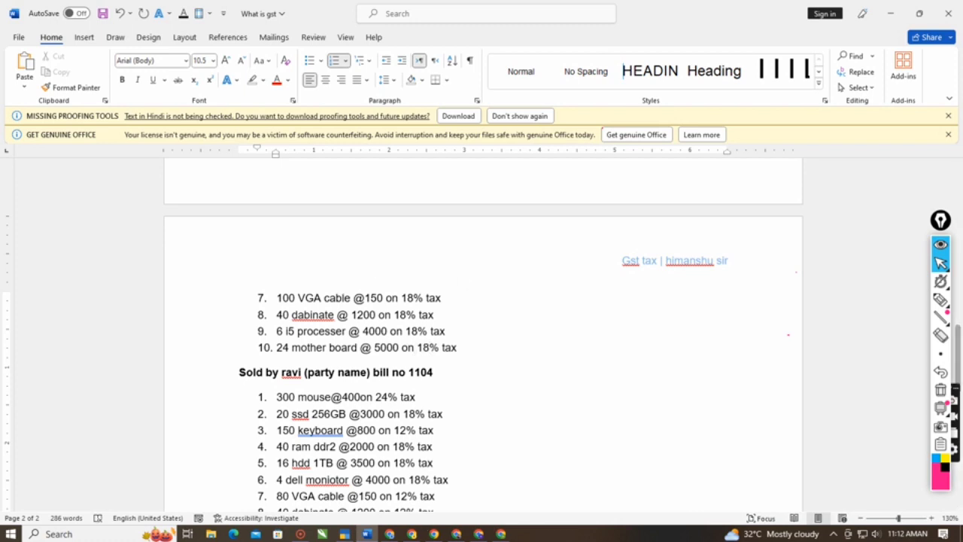
- Switch back to TallyPrime and name the new stock item VGA cable
click(346, 535)
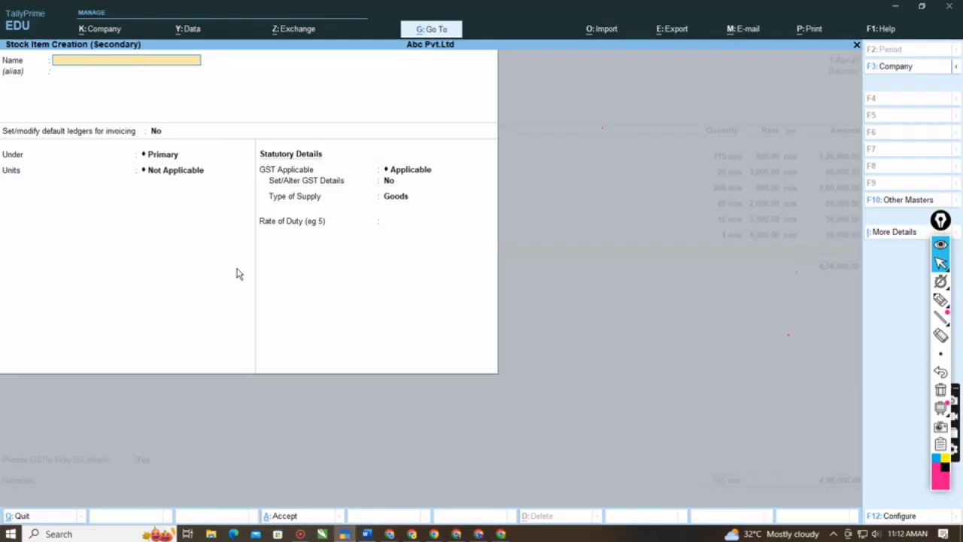
text(VGA cable)
key(Return)
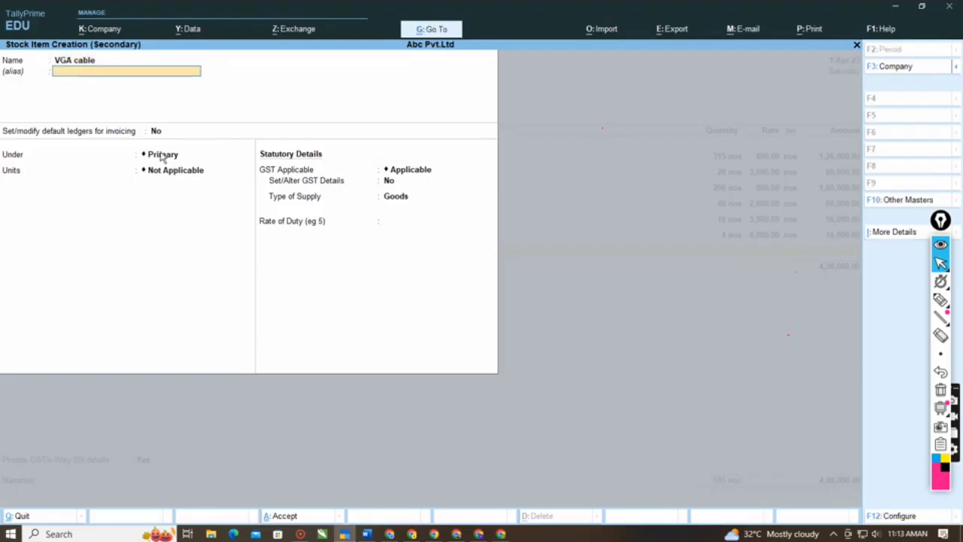
- Place VGA cable under Computer Items with unit nos, keeping alternate units Not Applicable and GST Applicable
key(Return)
key(Down)
key(Return)
key(Down)
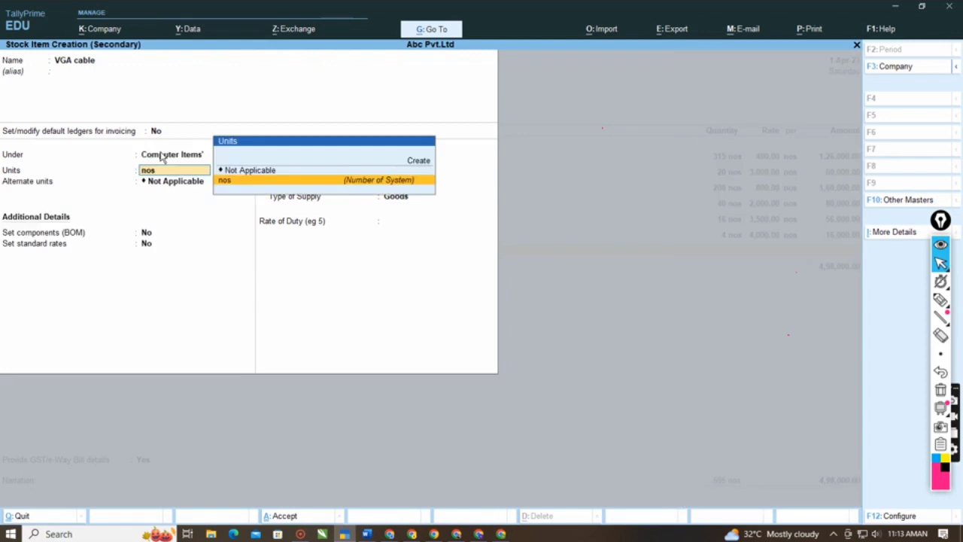
key(Return)
key(Return)
- Enable GST details for VGA cable, calculated On Value and Taxable with Integrated Tax 18%, leaving Cess at 0%
key(Return)
key(Return)
key(Return)
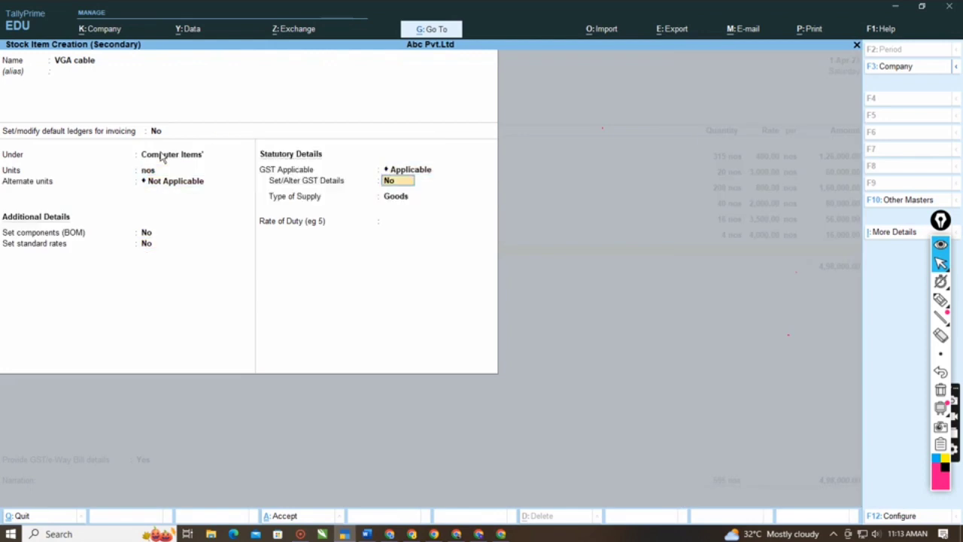
key(y)
key(Return)
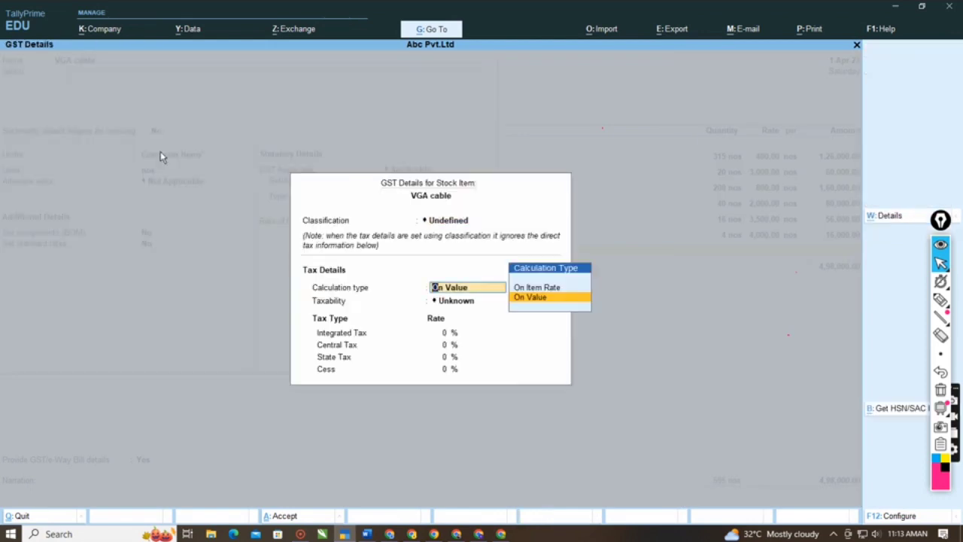
key(Return)
key(Down)
key(Down)
key(Down)
key(Return)
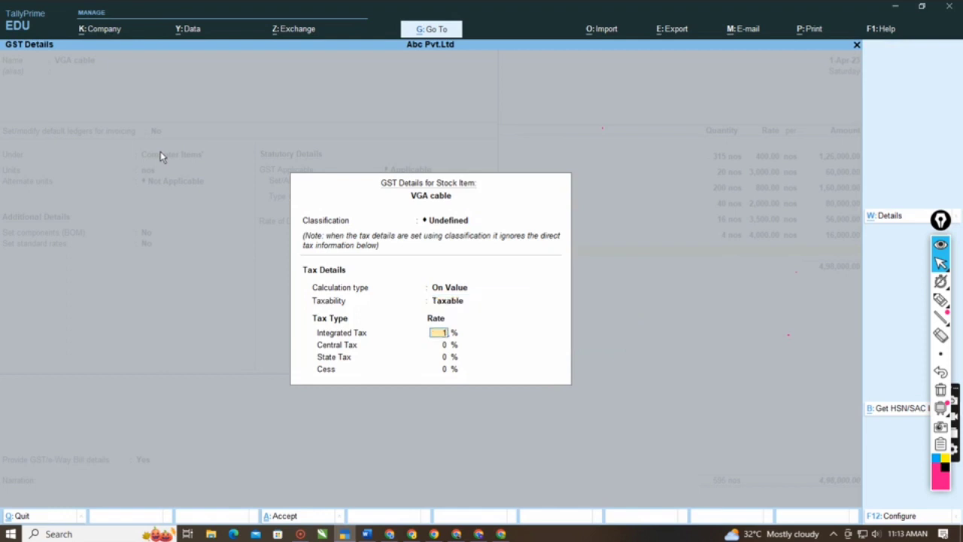
key(Return)
key(Return)
key(Return)
- Keep VGA cable's supply type as Goods with rate of duty 0, save the item and leave its description blank
key(Return)
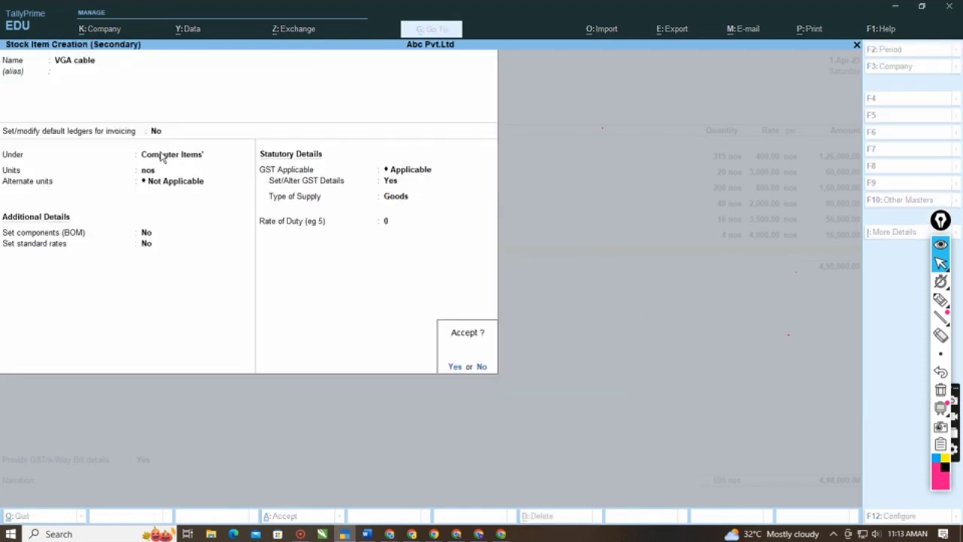
key(Return)
key(Return)
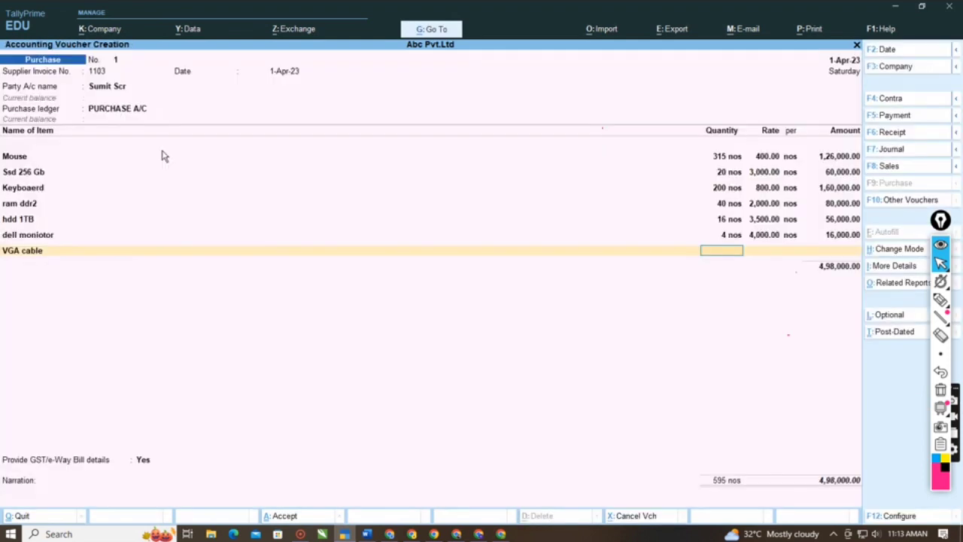
- Enter a quantity of 100 nos at a rate of 150 for VGA cable, following the Word notes
key(alt+Tab)
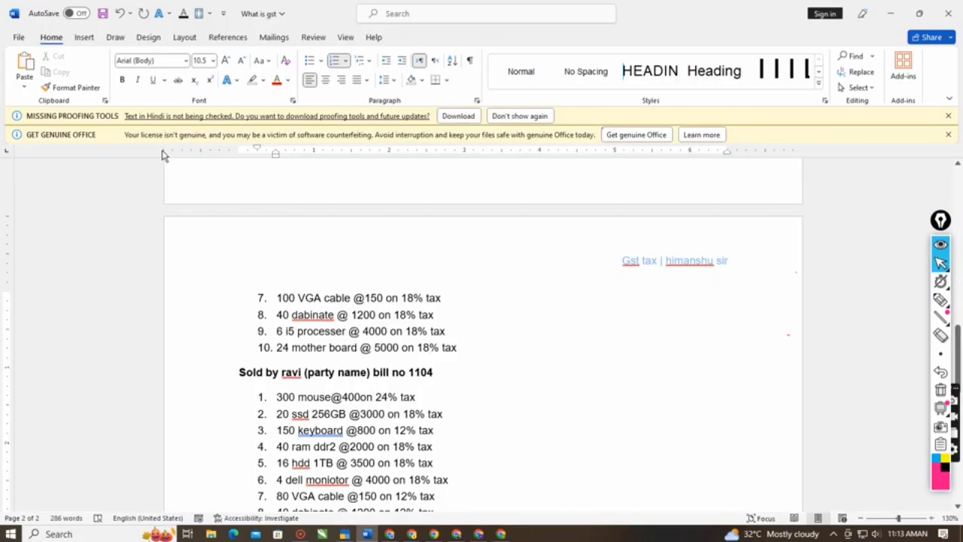
key(alt+Tab)
text(5)
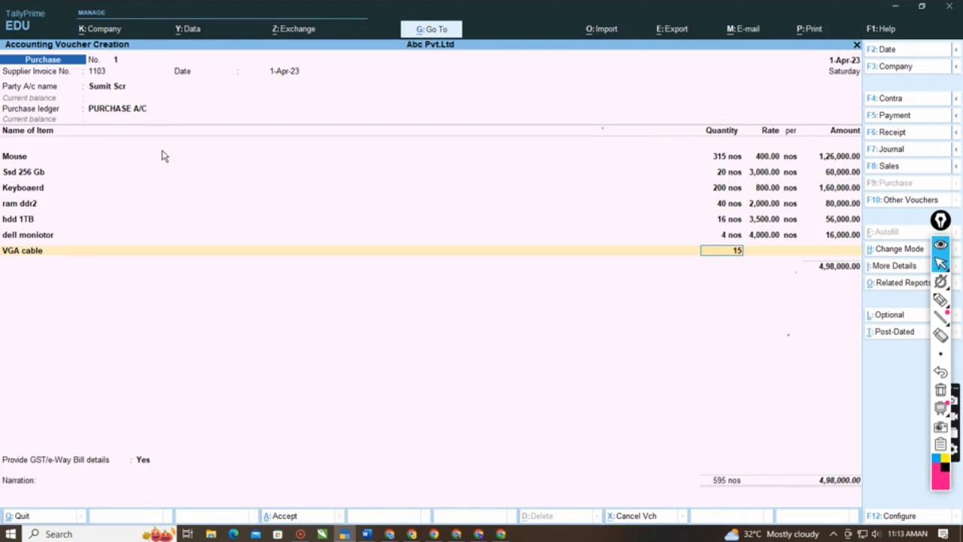
key(BackSpace)
text(00)
key(Return)
text(1)
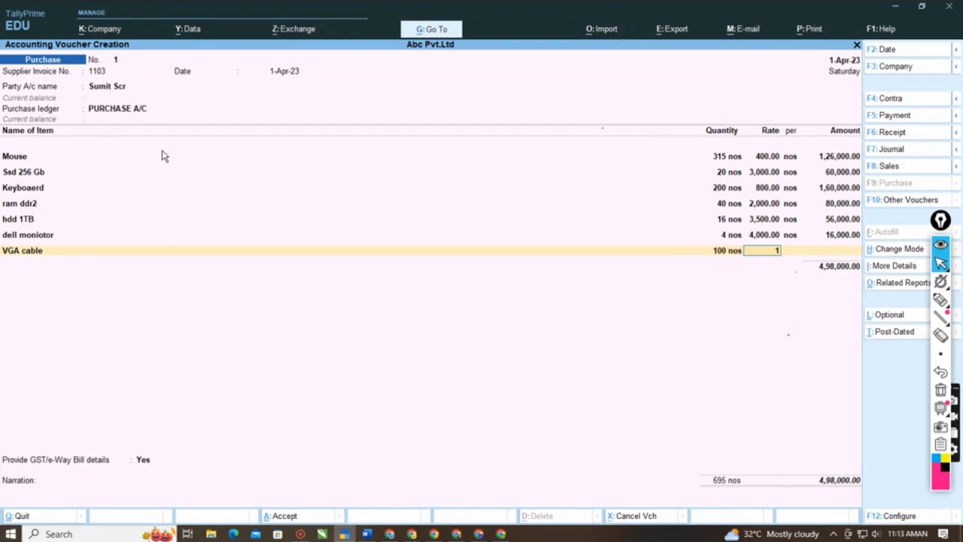
text(50)
key(Return)
key(Return)
key(Return)
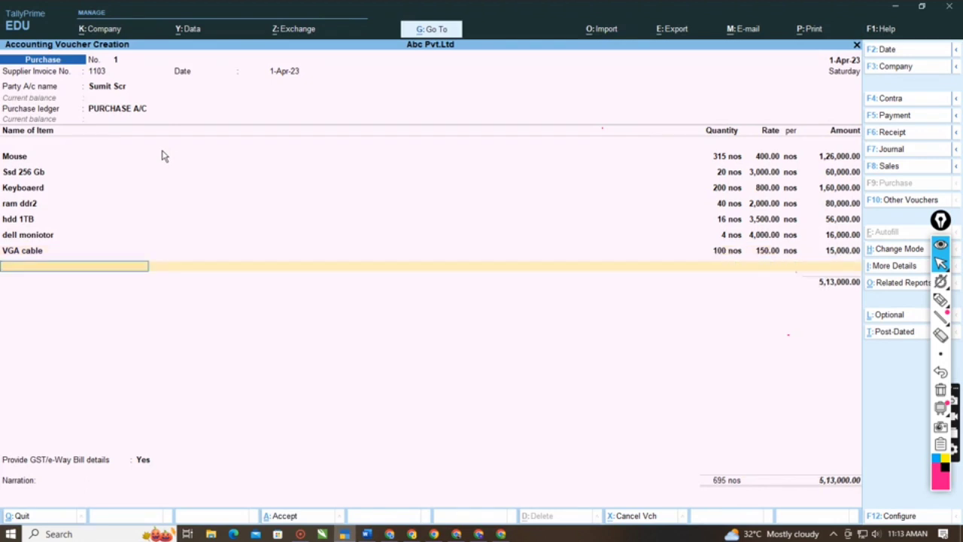
- Start another new stock item and correct dabinate to cabinate in the eighth purchase line of the Word notes
key(alt+c)
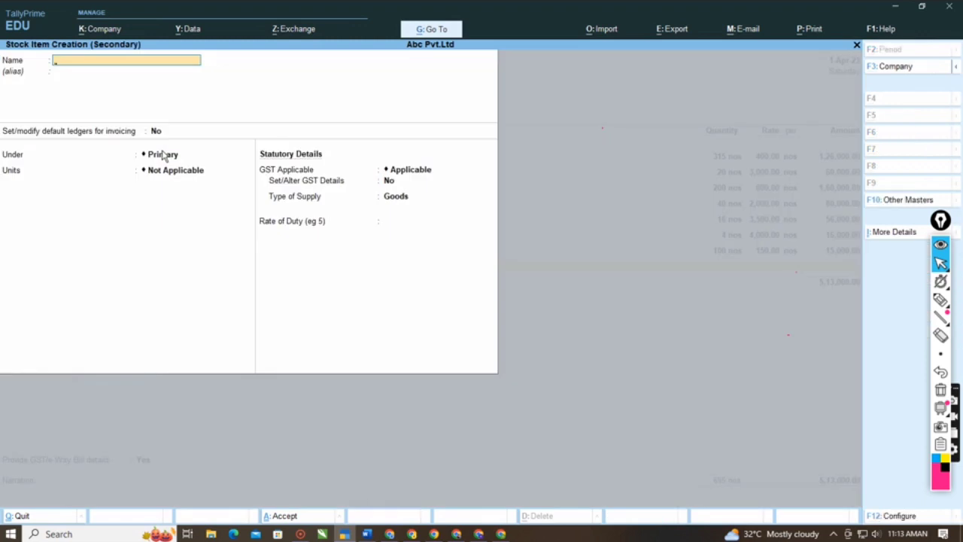
key(alt+Tab)
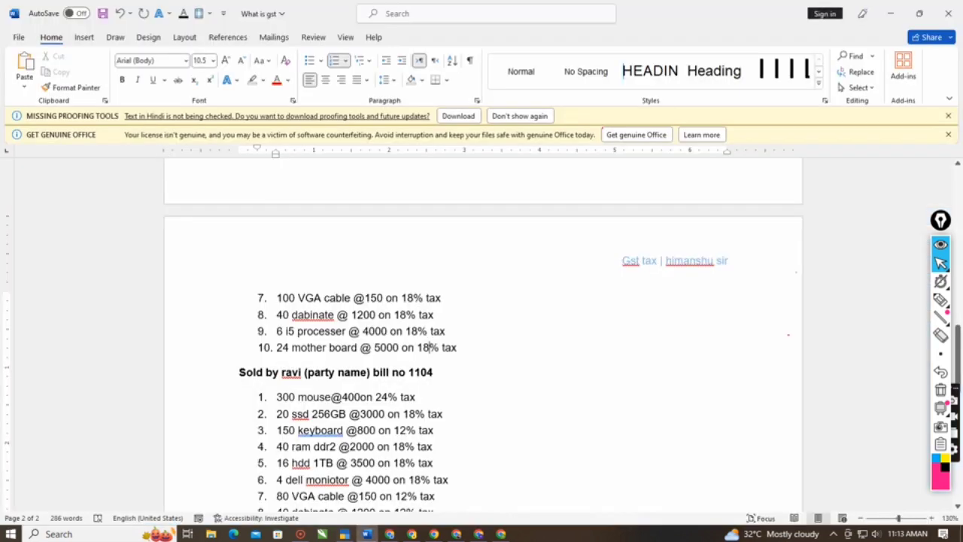
click(299, 315)
key(BackSpace)
text(c)
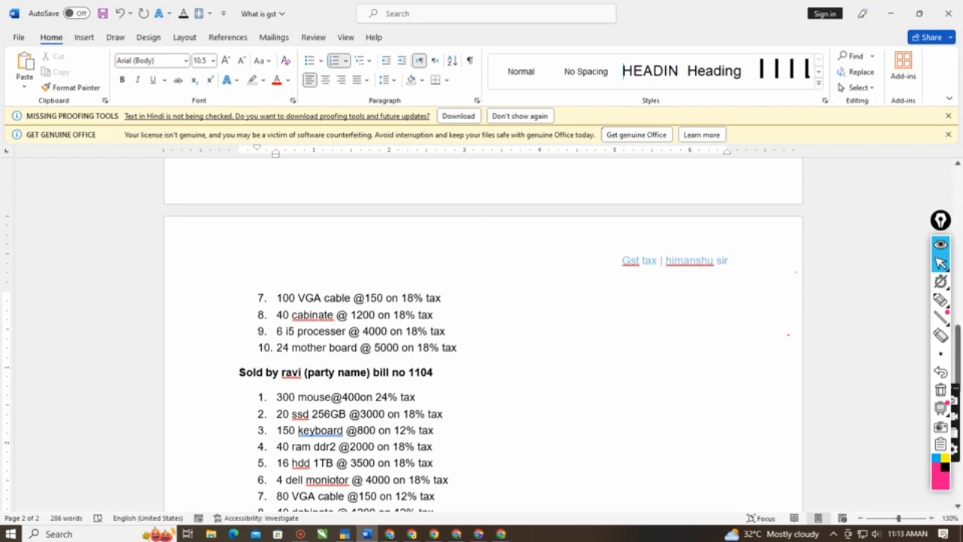
- Name the new stock item cabinate, copied from the corrected eighth purchase line, leaving the alias blank
double_click(316, 316)
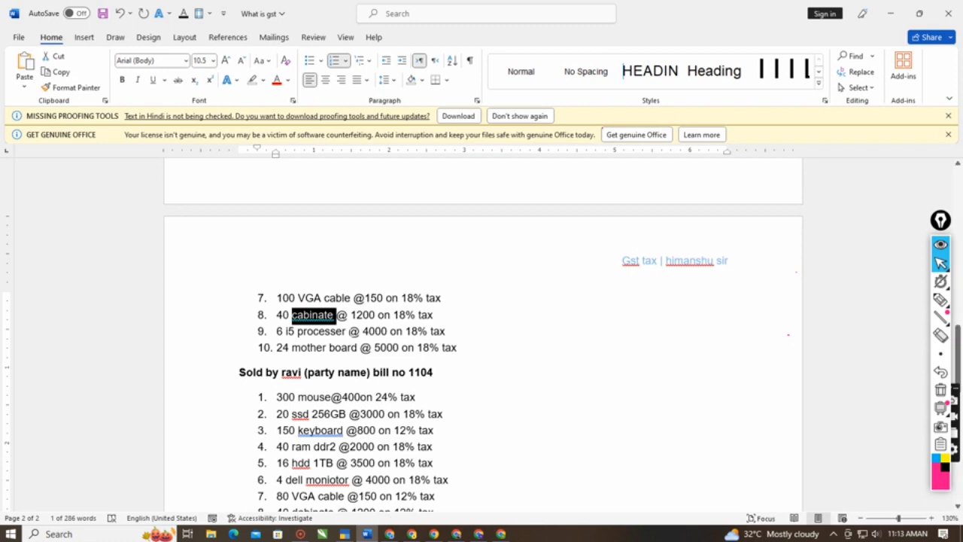
key(alt+Tab)
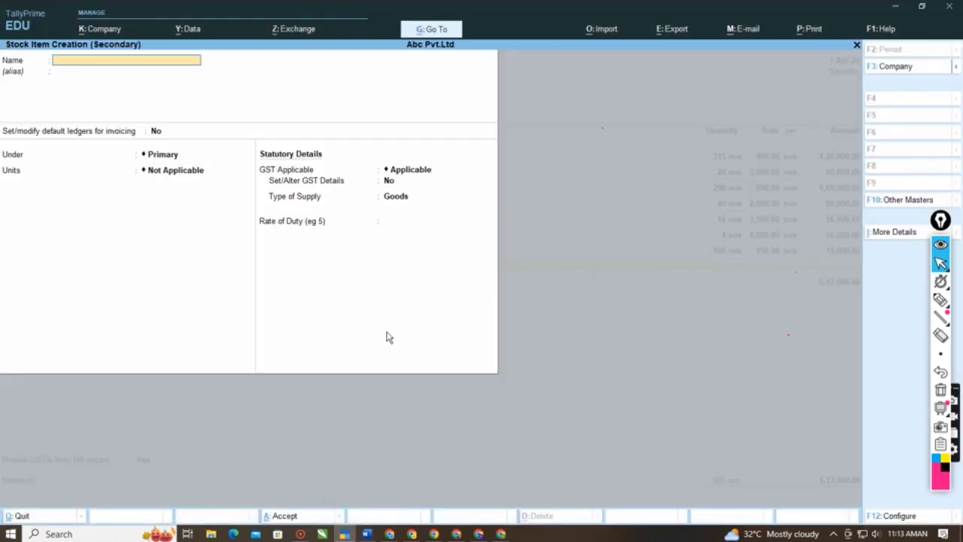
key(ctrl+alt+v)
key(Return)
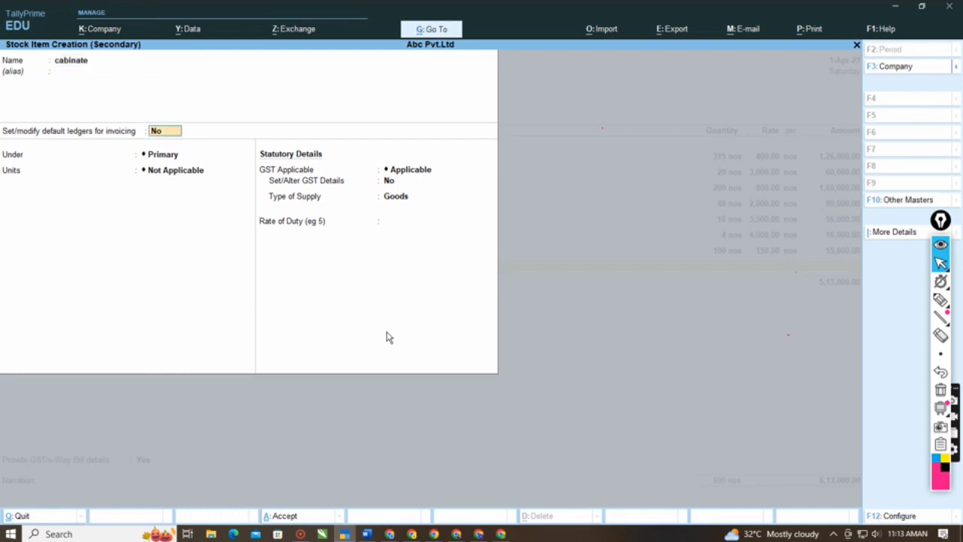
- Place cabinate under Computer Items with unit nos, keeping alternate units Not Applicable and GST Applicable
key(Return)
key(Down)
key(Return)
key(Down)
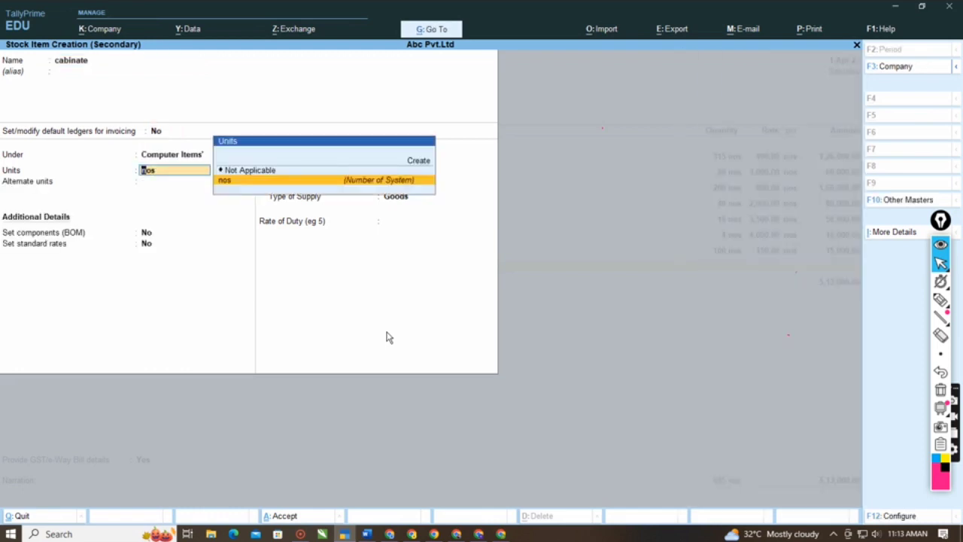
key(Return)
key(Return)
key(Return)
- Set Set/Alter GST Details to Yes for cabinate, keeping classification Undefined and calculation type On Value
key(Return)
key(Return)
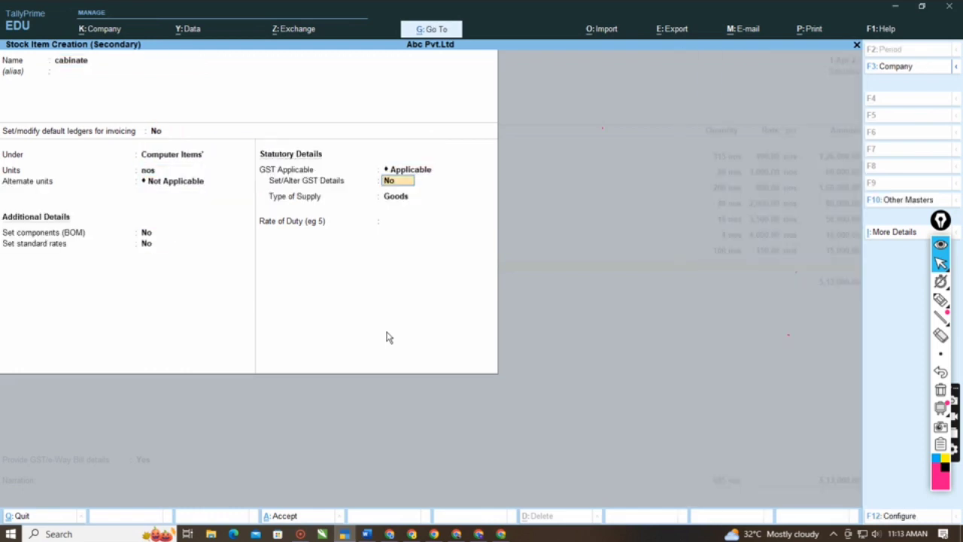
key(y)
key(Return)
- Make cabinate Taxable at 18% integrated tax and save the stock item, leaving its voucher description blank
key(Return)
key(Return)
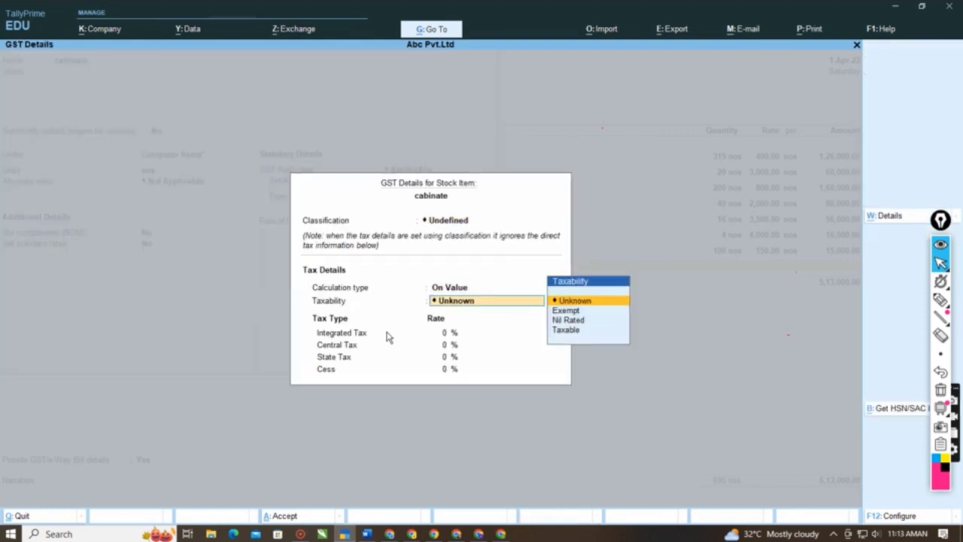
key(Down)
key(Down)
key(Down)
key(Return)
text(18)
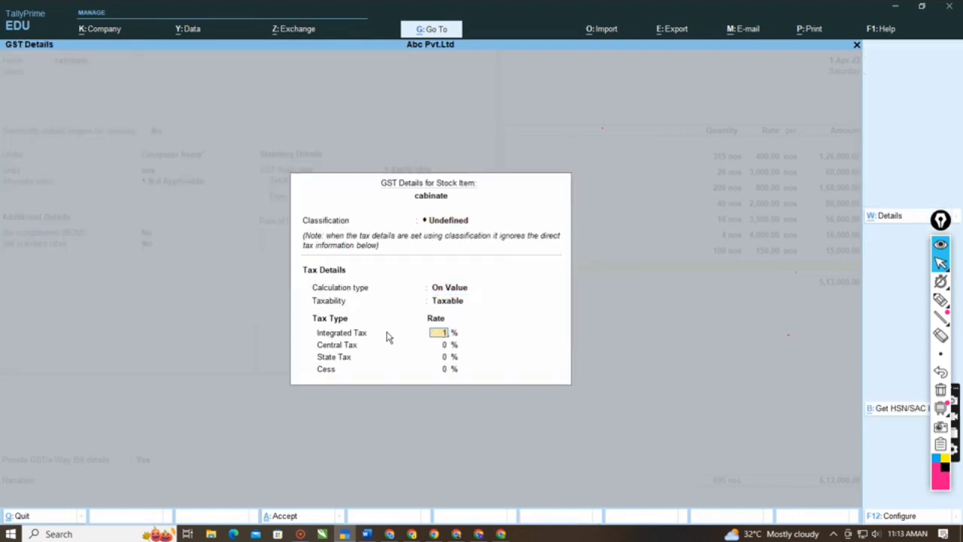
key(Return)
key(Return)
key(Return)
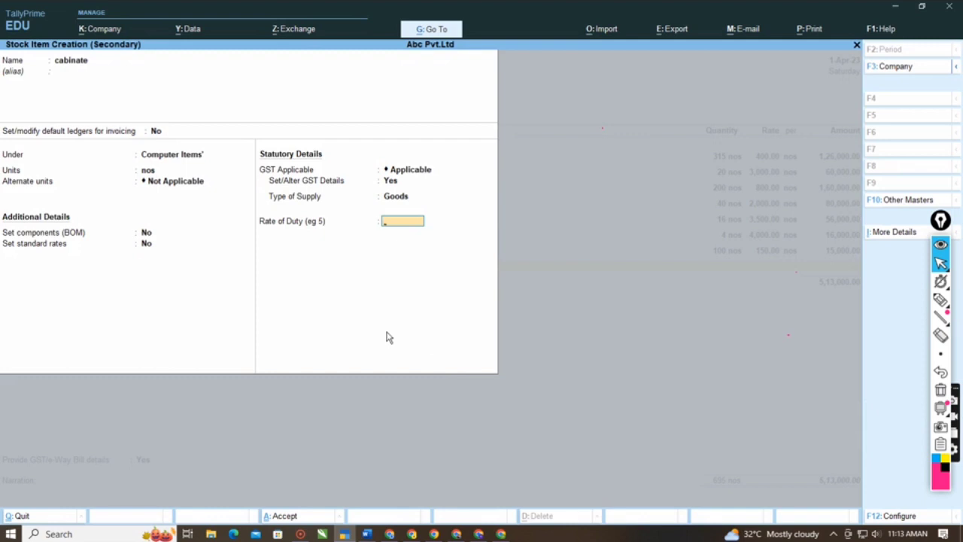
key(Return)
key(Return)
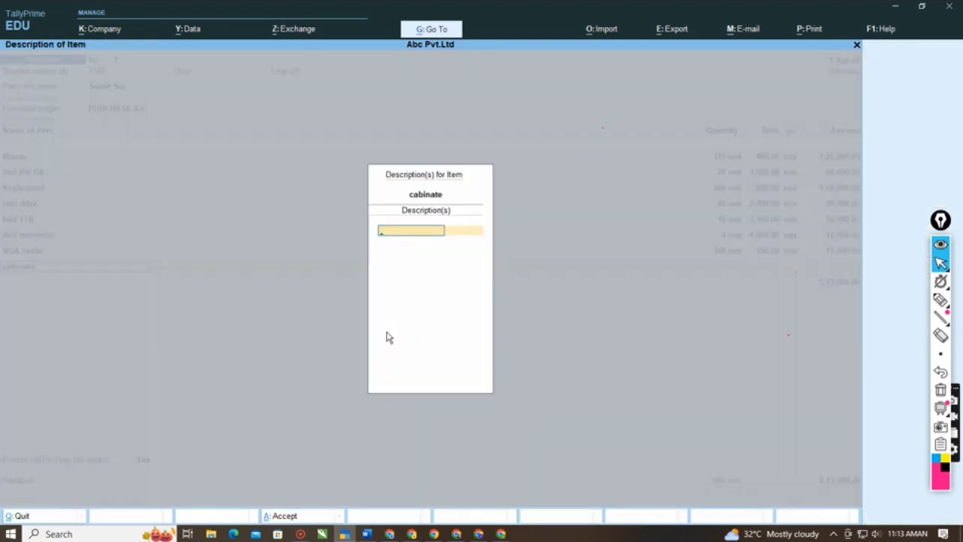
key(Return)
key(alt+Tab)
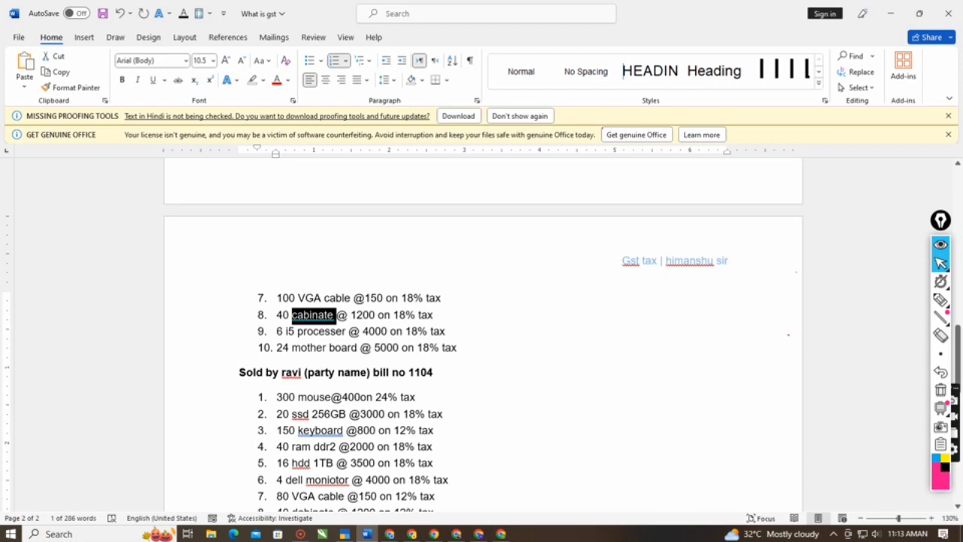
key(alt+Tab)
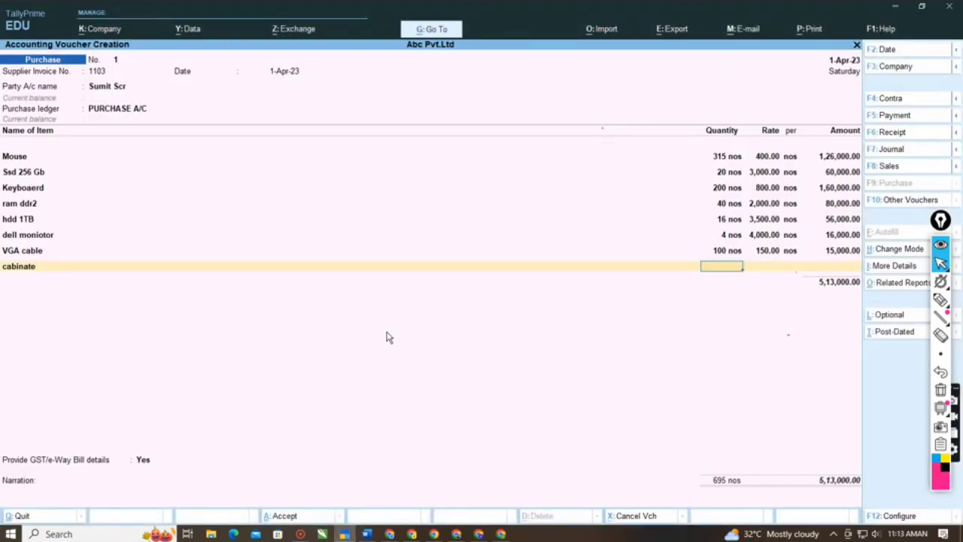
text(12)
key(Return)
text(12)
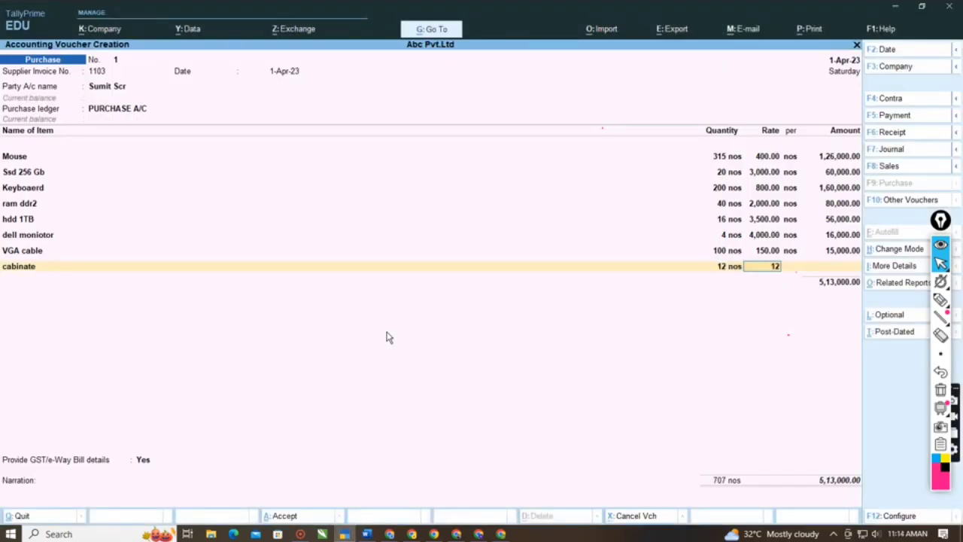
key(BackSpace)
key(BackSpace)
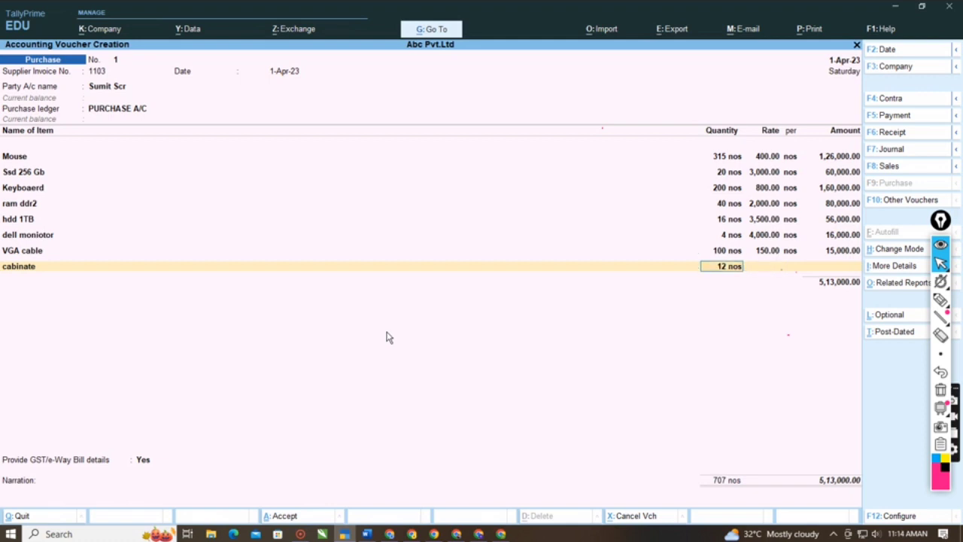
- Enter a quantity of 40 nos at a rate of 1200 for cabinate in the purchase voucher
text(40)
key(Return)
text(1)
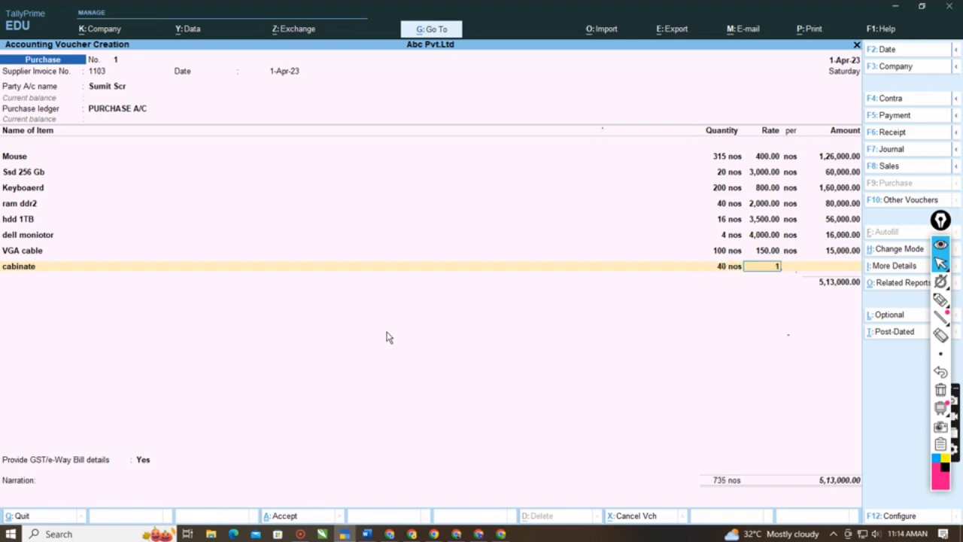
text(,200)
key(Return)
key(Return)
key(Return)
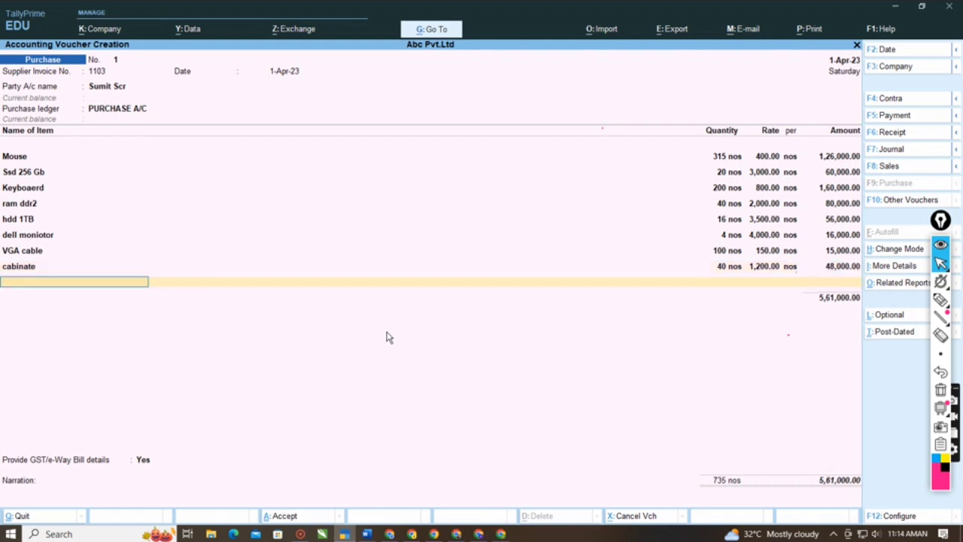
- Start a new stock item named i5 processer, copied from the ninth purchase line of the Word notes, leaving the alias blank
key(alt)
key(alt+c)
key(alt+Tab)
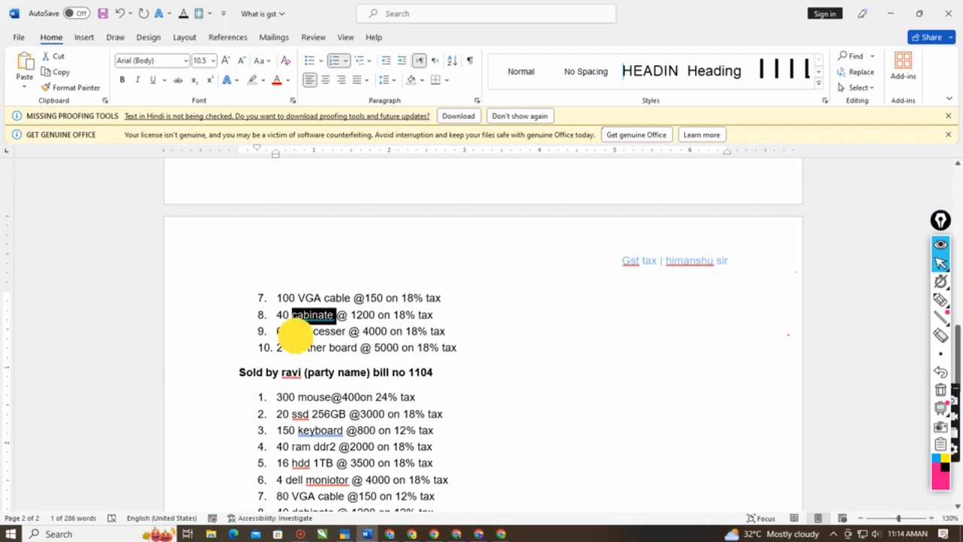
drag(287, 332, 320, 339)
key(ctrl+c)
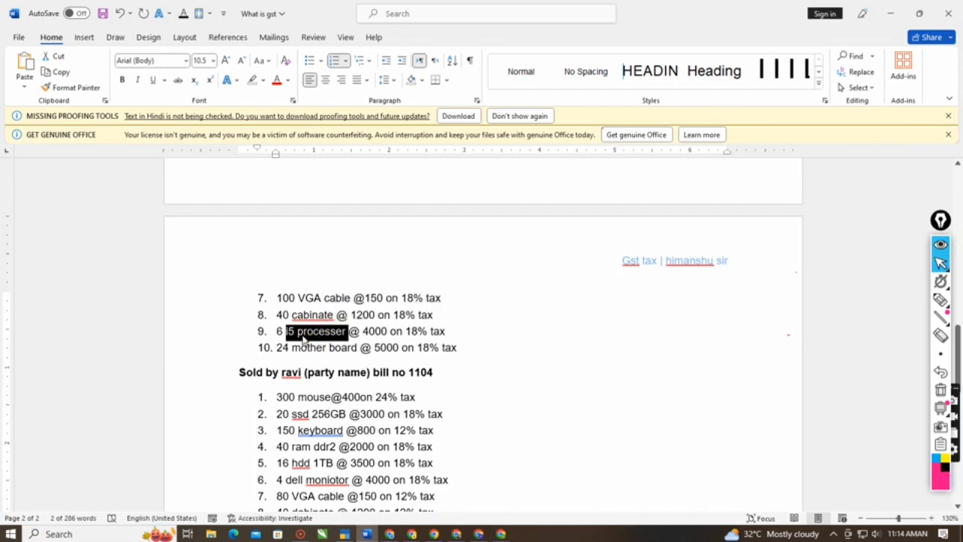
key(alt+Tab)
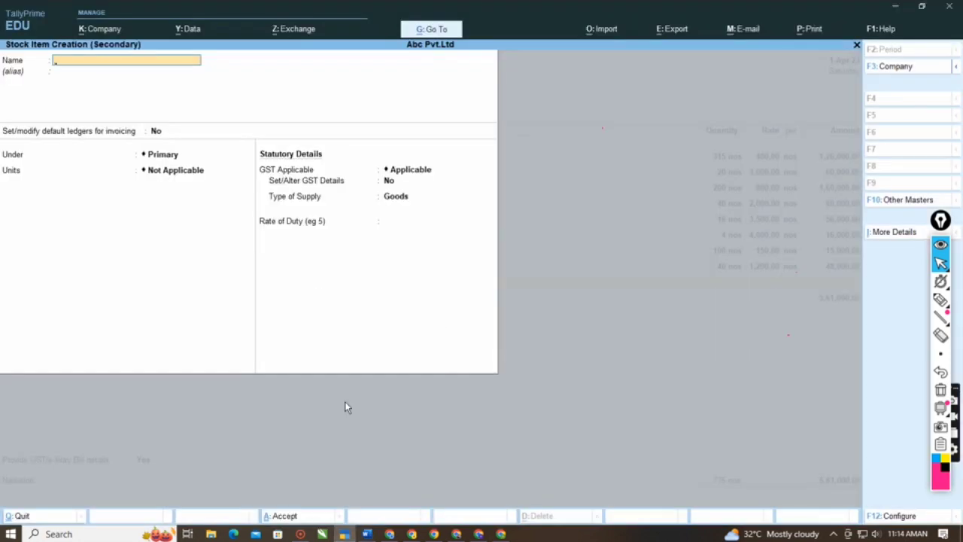
key(ctrl+v)
key(Return)
key(Return)
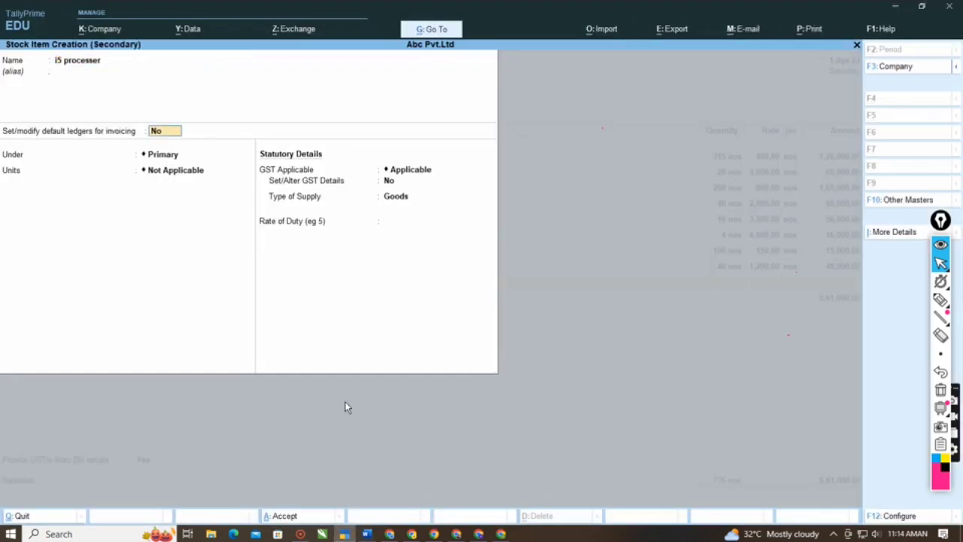
key(Return)
key(Up)
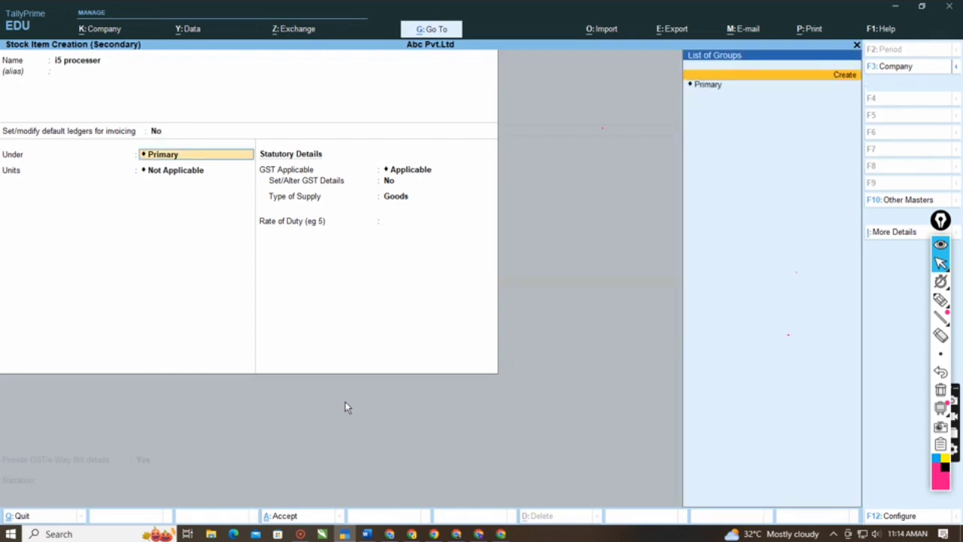
key(BackSpace)
key(BackSpace)
key(BackSpace)
key(BackSpace)
key(BackSpace)
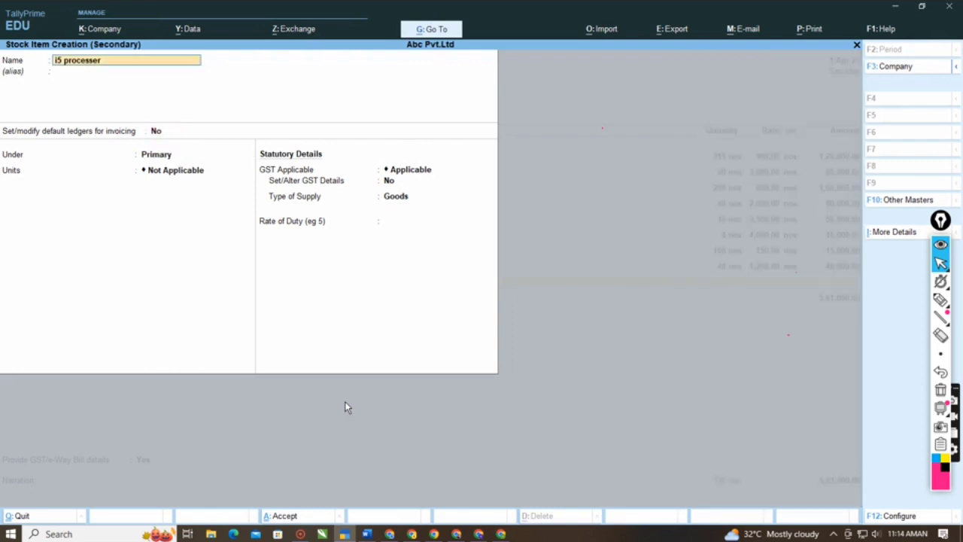
key(Return)
key(Return)
- Place i5 processer under Computer Items with unit nos, keeping alternate units Not Applicable and GST Applicable
key(Return)
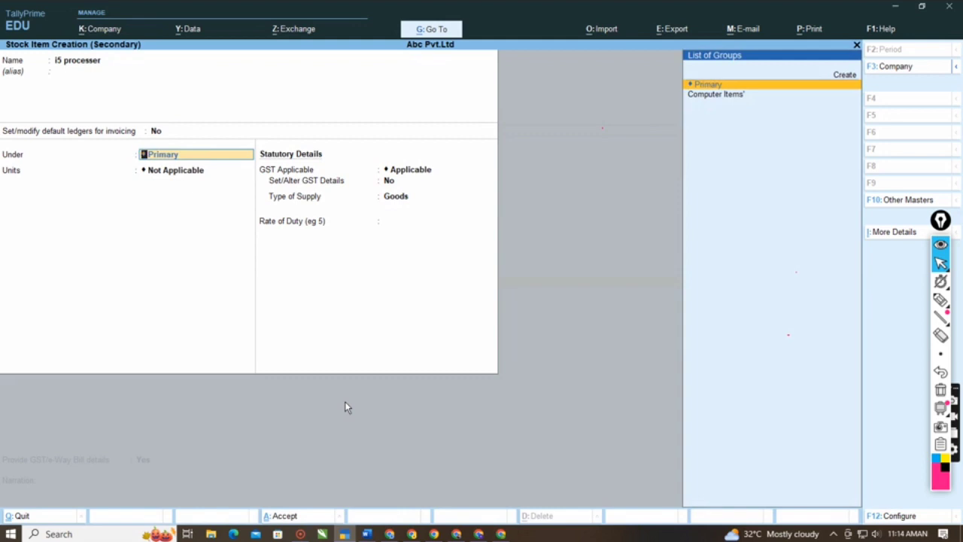
key(Down)
key(Return)
key(Down)
key(Return)
- Enable GST details for i5 processer with calculation type On Value, taxability Taxable and an integrated tax rate of 18%
key(Return)
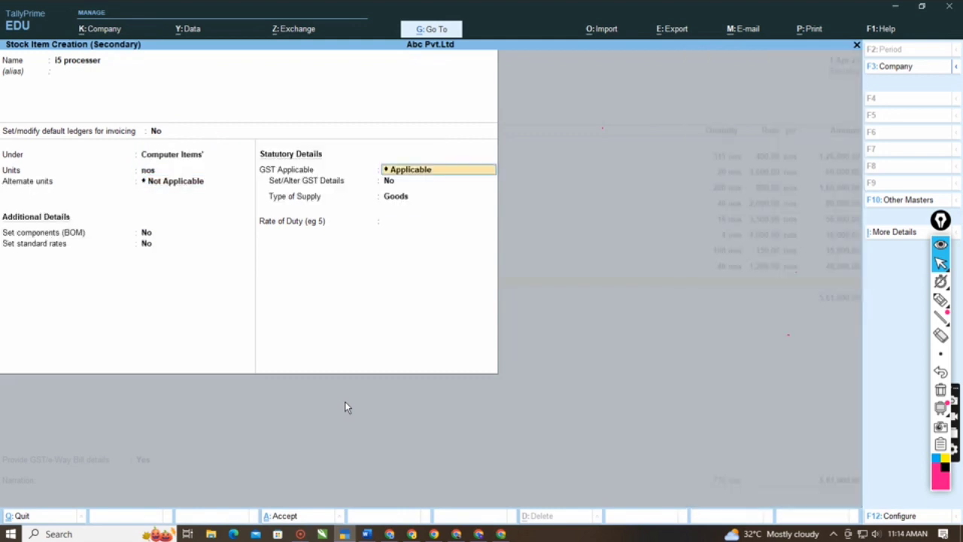
key(Return)
key(y)
key(Return)
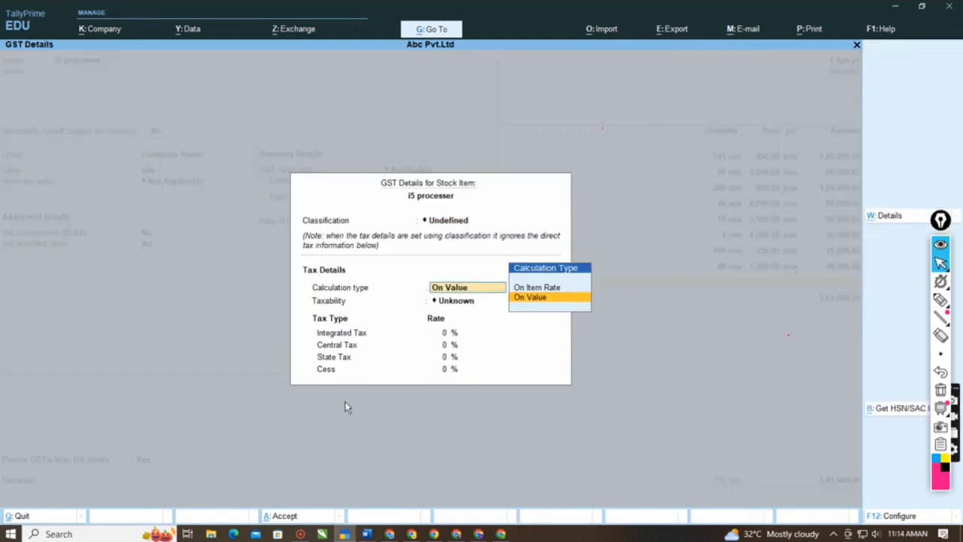
key(Return)
key(Down)
key(Down)
key(Down)
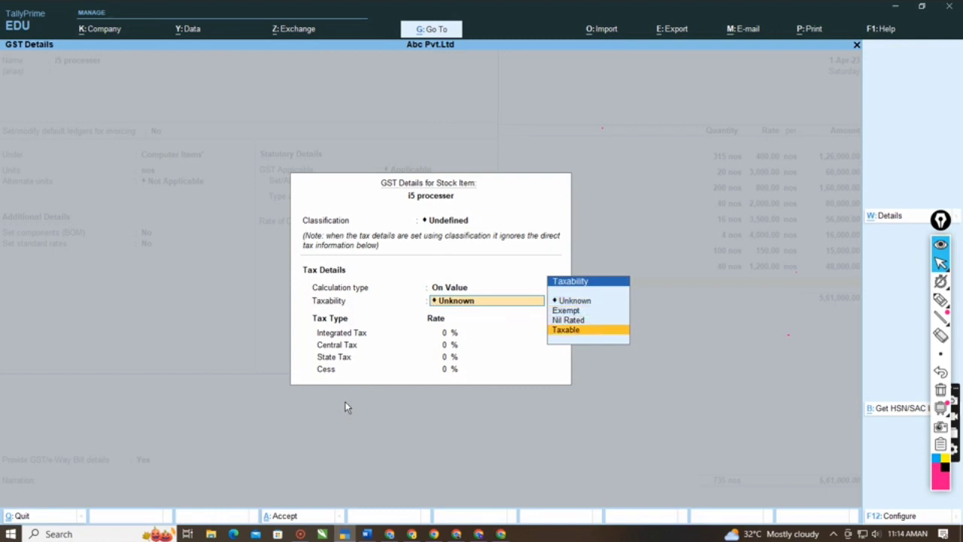
key(Return)
text(18)
key(Return)
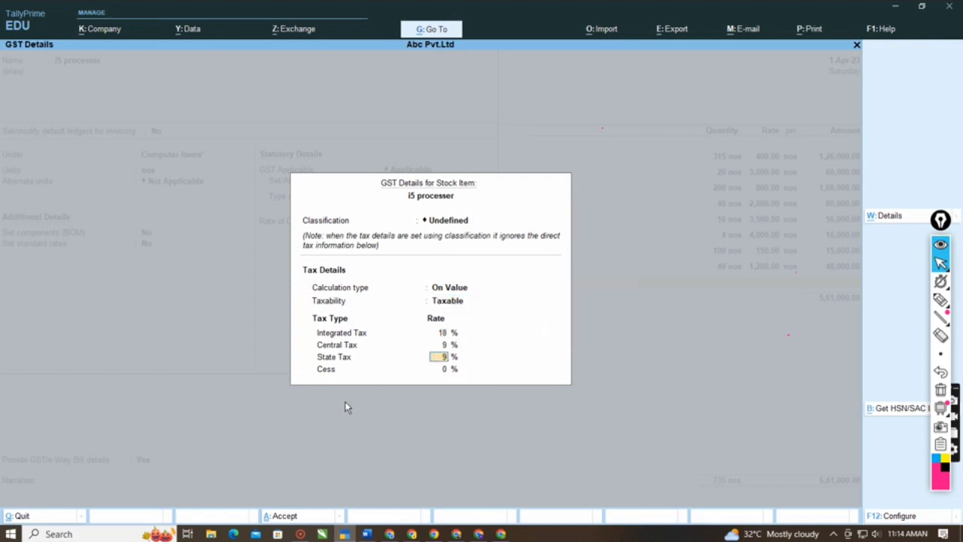
- Save the i5 processer stock item with supply type Goods, leaving its voucher description blank
key(Return)
key(Return)
key(Return)
key(Return)
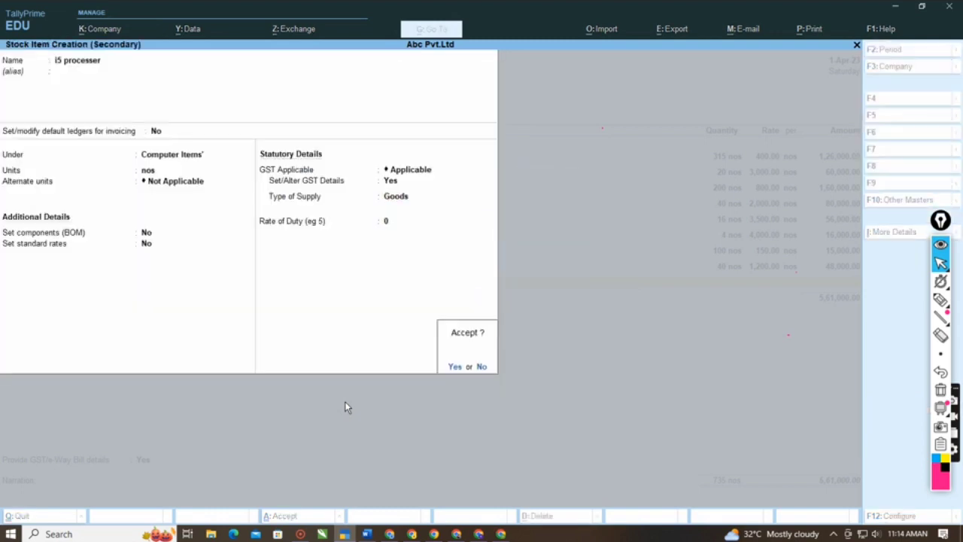
key(Return)
key(Return)
- Check the ninth purchase line in the Word notes and enter 6 nos of i5 processer at a rate of 4000 in the voucher
key(alt+Tab)
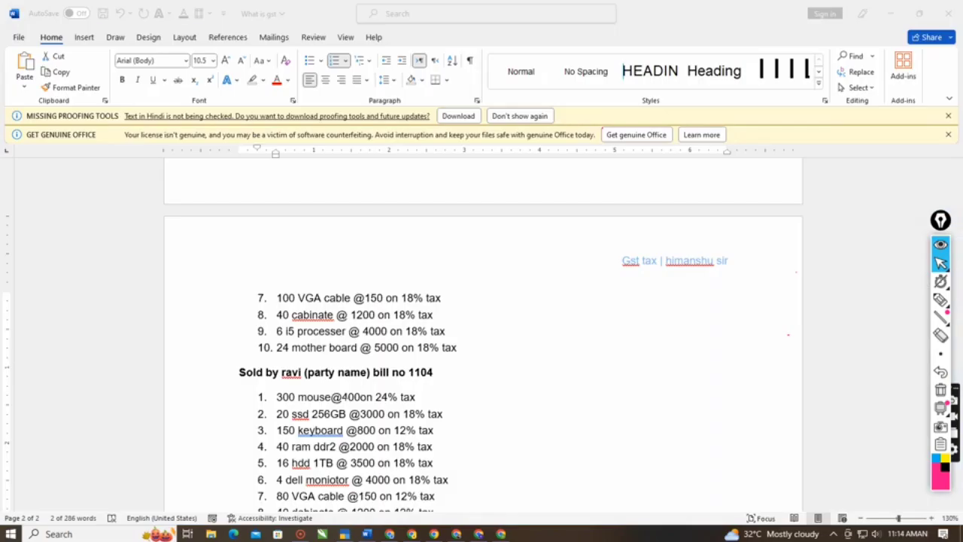
key(alt+Tab)
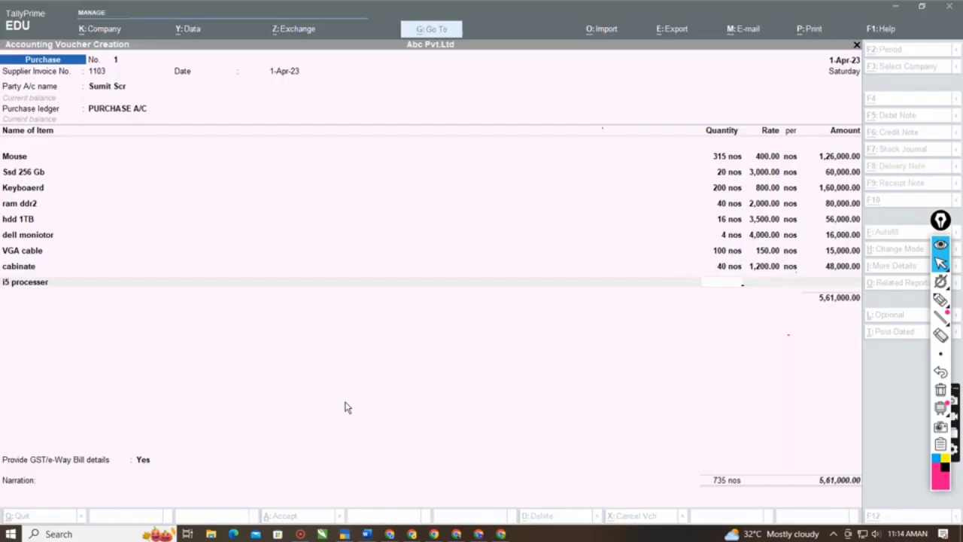
text(6)
key(Return)
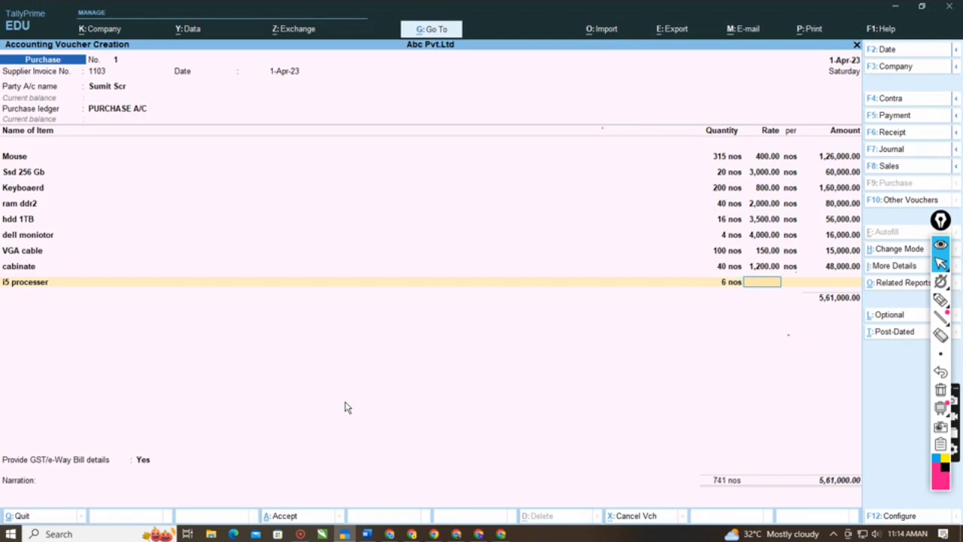
text(4000)
key(Return)
key(Return)
key(Return)
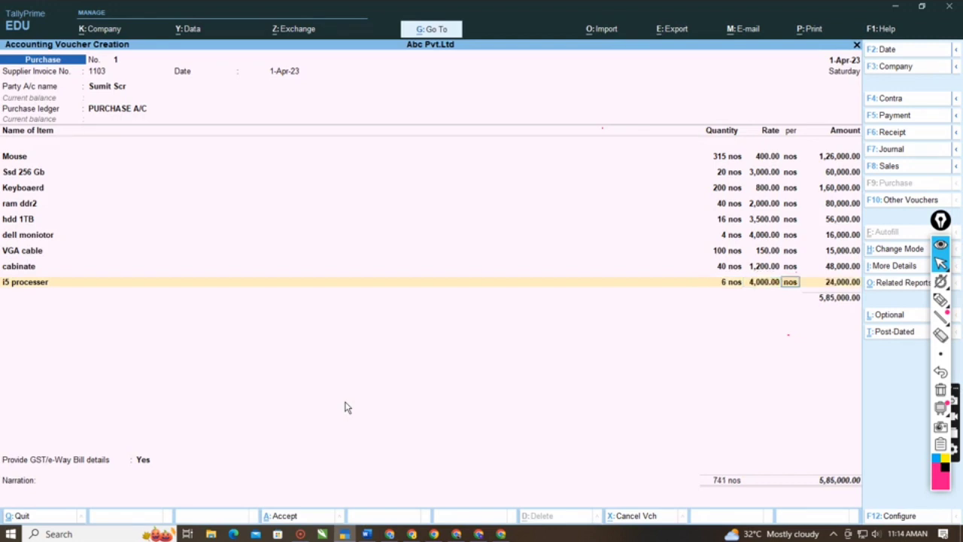
- Start a new stock item named mother board, copied from the tenth purchase line of the Word notes, leaving the alias blank
key(alt+c)
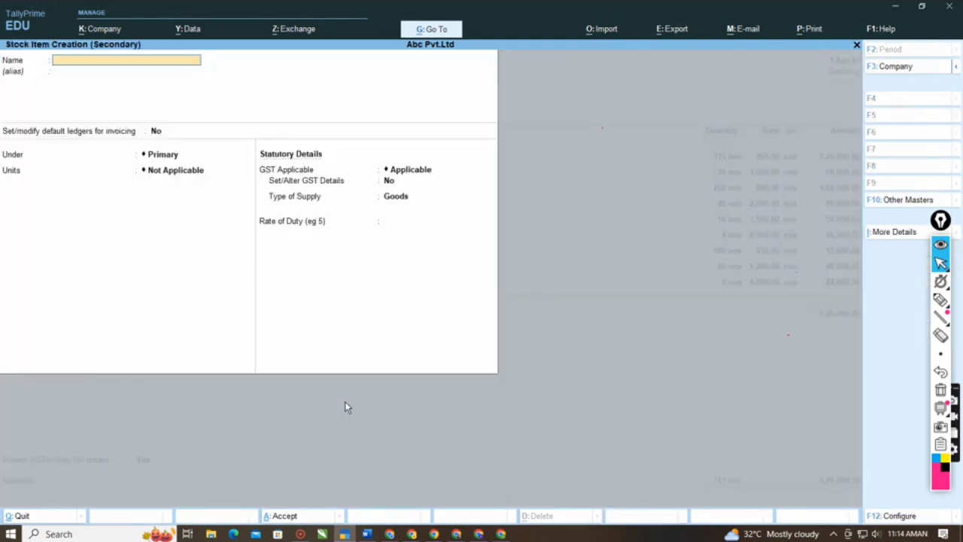
key(alt+Tab)
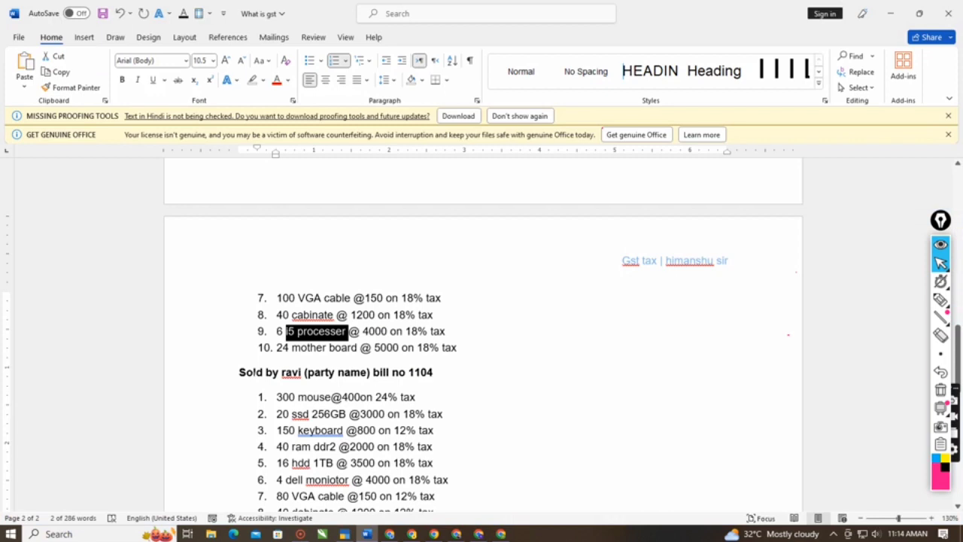
drag(292, 347, 348, 348)
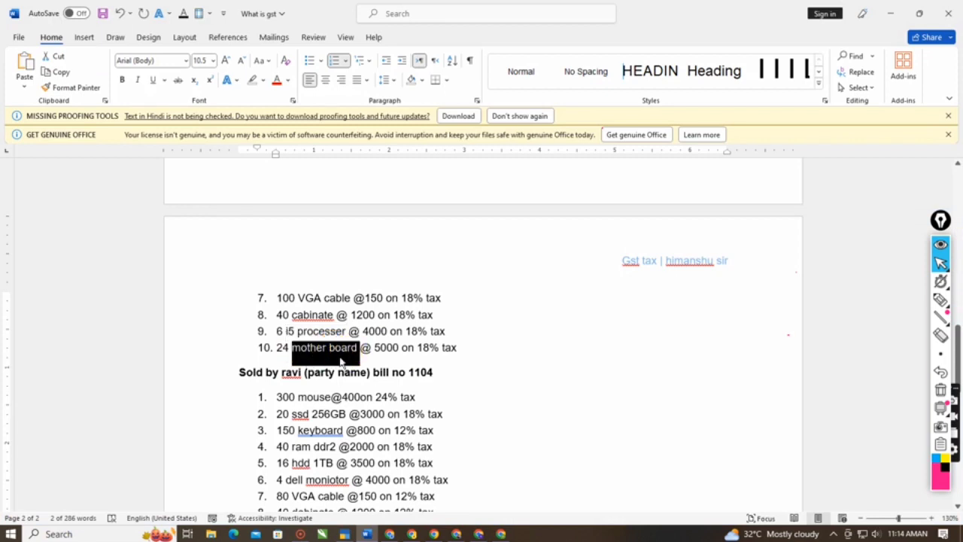
key(ctrl+c)
key(alt+Tab)
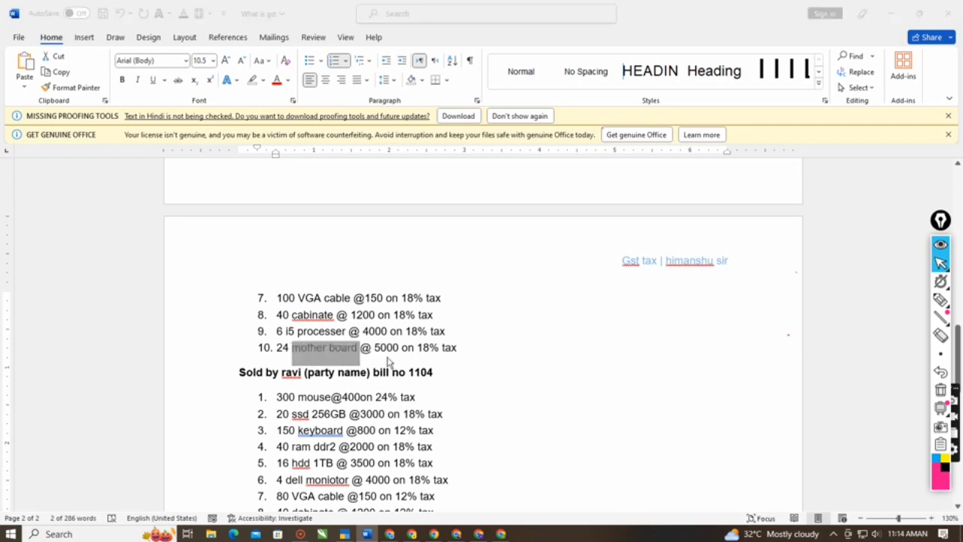
key(ctrl+alt+v)
key(Return)
key(Return)
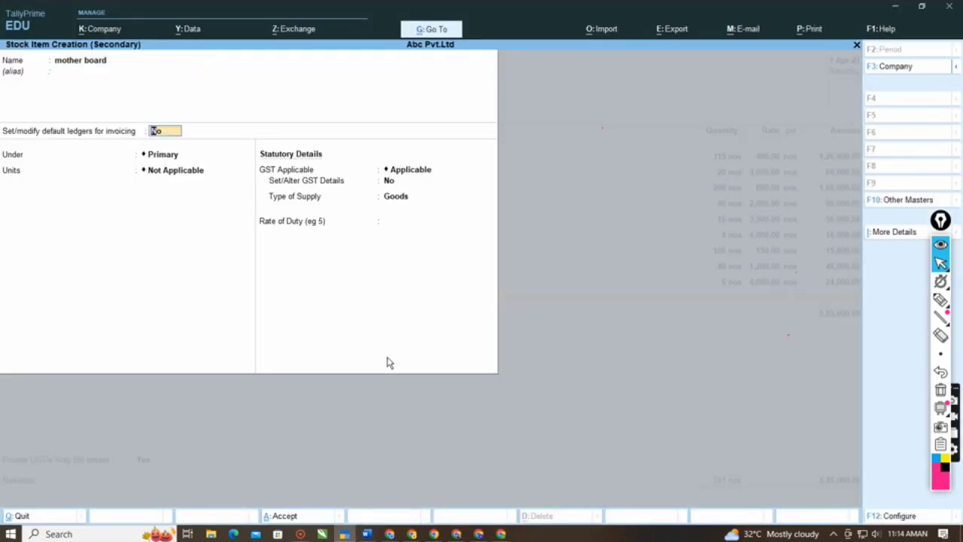
- Place mother board under Computer Items with unit nos, keeping alternate units Not Applicable and GST Applicable
key(Return)
key(Down)
key(Return)
key(Down)
key(Return)
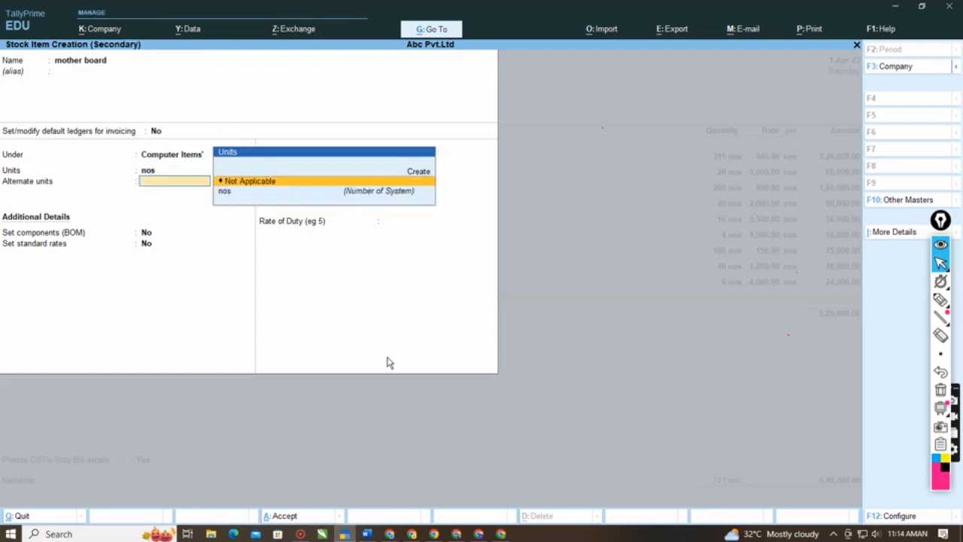
key(Return)
key(Return)
key(Return)
- Set Set/Alter GST Details to Yes for mother board, keeping classification Undefined and calculation type On Value
key(y)
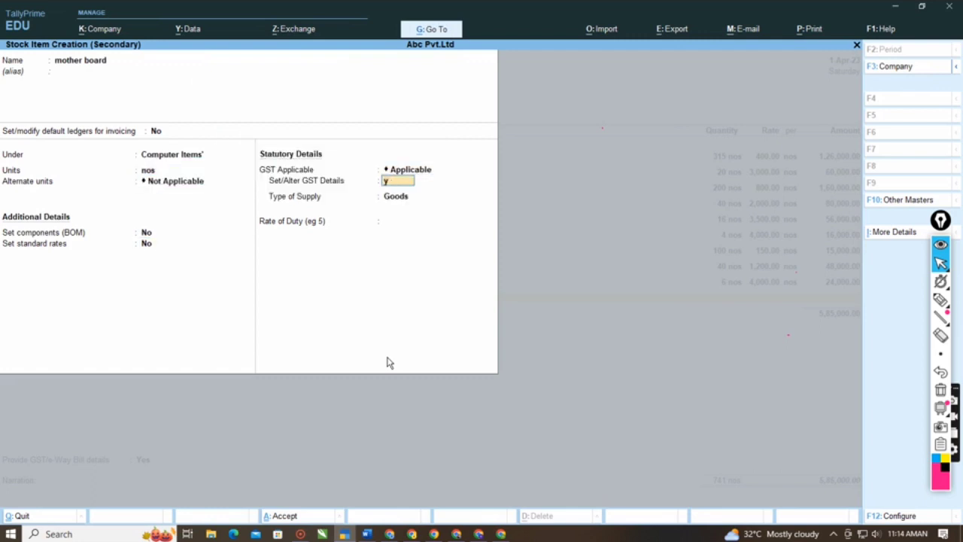
key(Return)
key(Return)
key(ctrl+a)
key(BackSpace)
key(Return)
key(Return)
- Set mother board's taxability to Taxable with an integrated tax rate of 18%, keeping supply type Goods
key(Down)
key(Down)
key(Down)
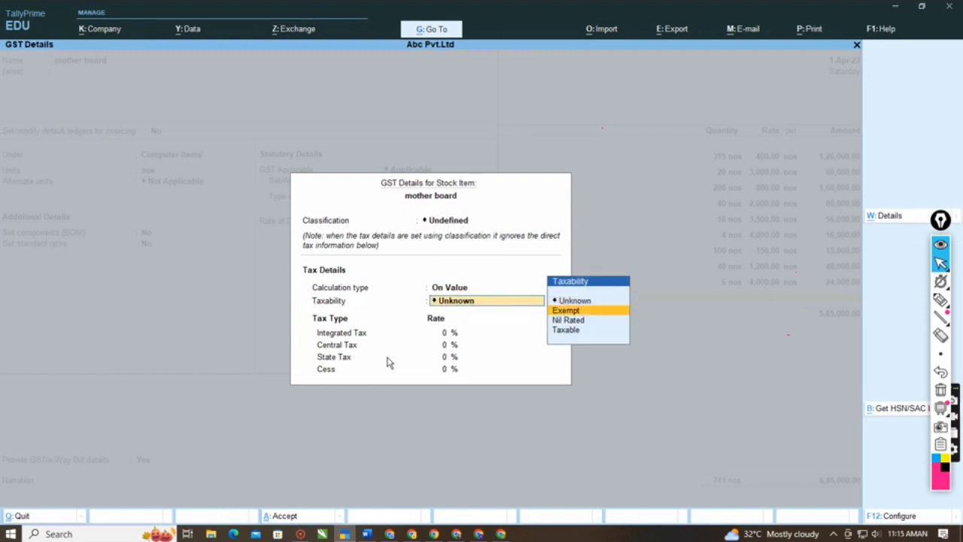
key(Return)
text(18)
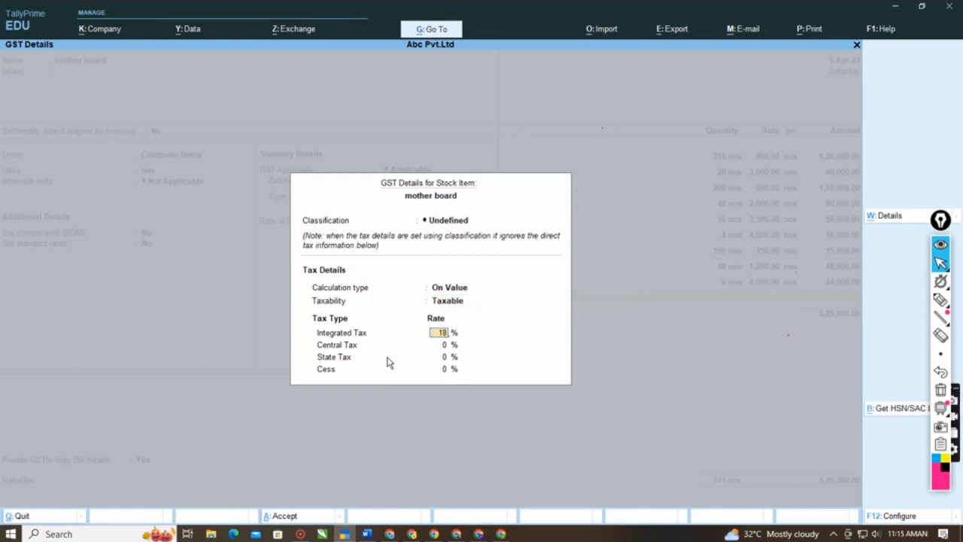
key(Return)
key(Return)
- Save the mother board stock item and leave its item description blank on the purchase voucher
key(Return)
key(Return)
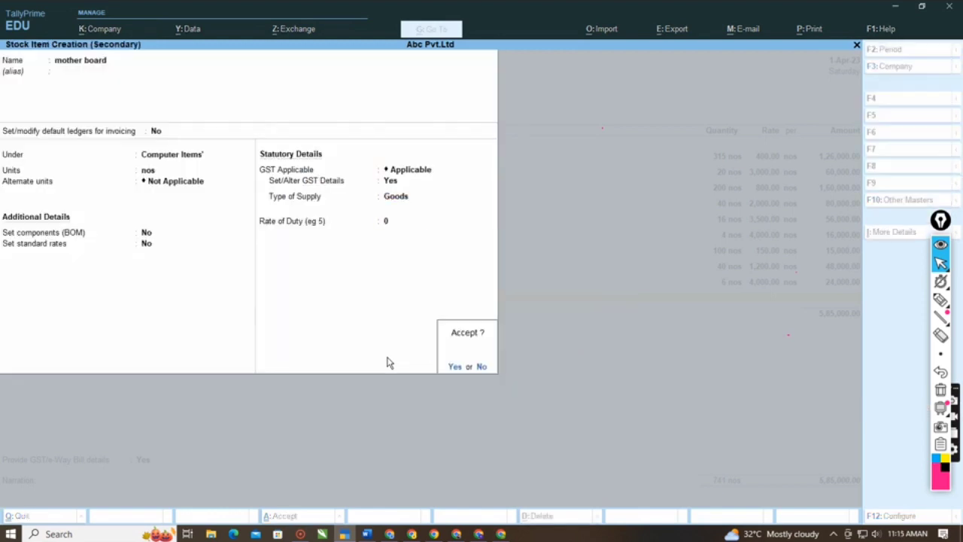
key(Return)
key(Return)
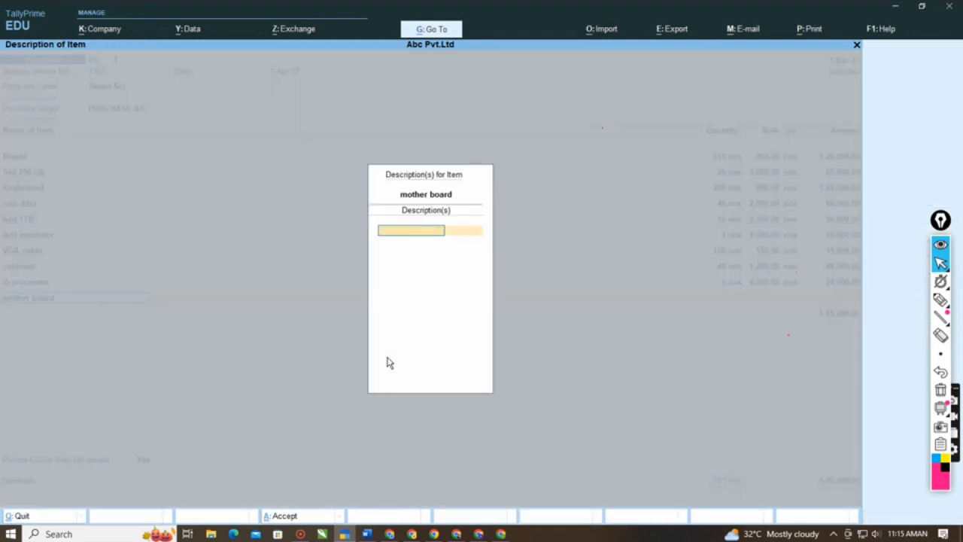
key(Return)
- Check the tenth purchase line in the Word notes and enter mother board with quantity 24 nos at a rate of 5,000 per nos
key(alt+Tab)
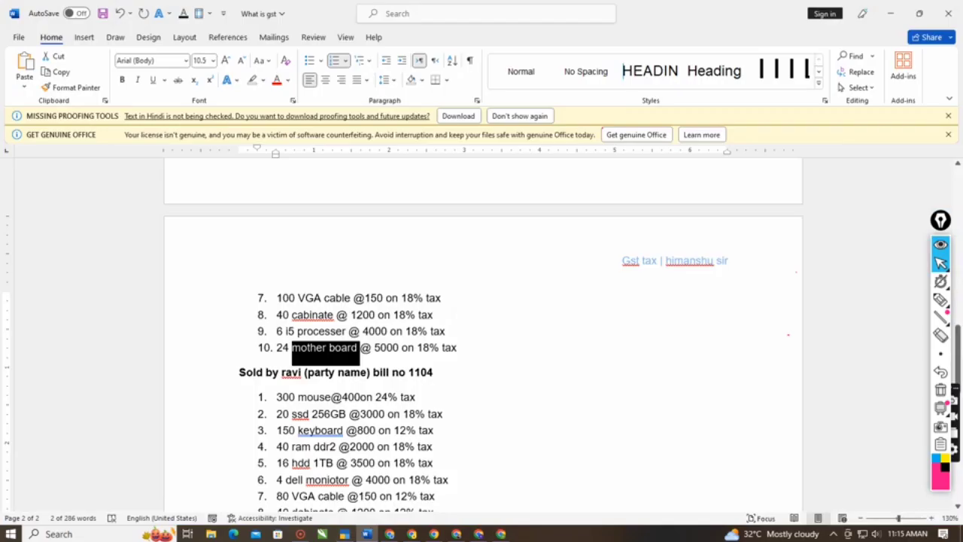
key(alt+Tab)
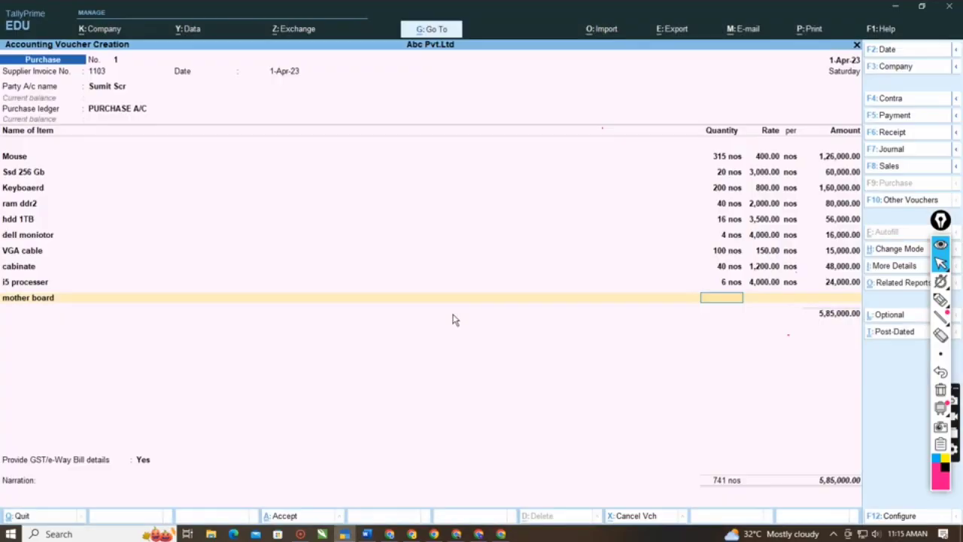
text(24)
key(Return)
text(5000)
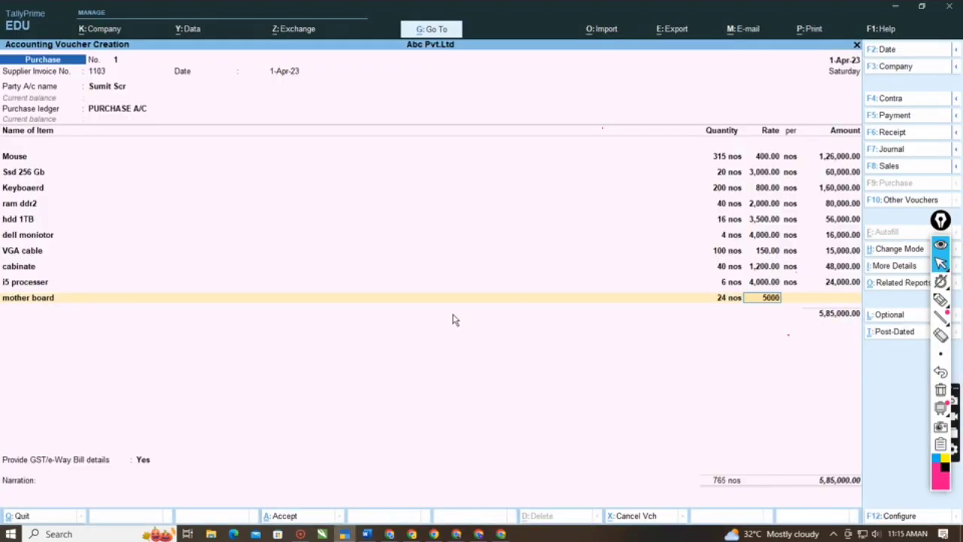
key(Return)
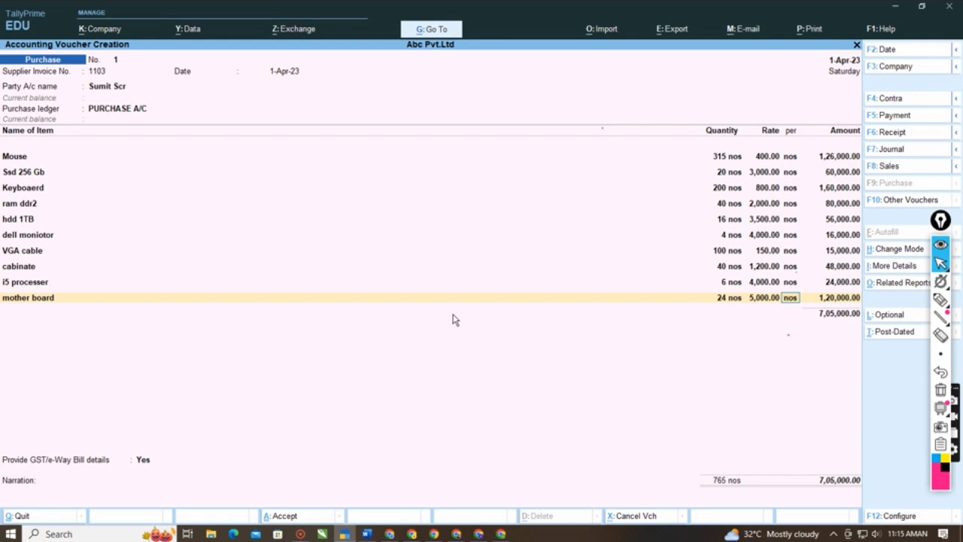
key(Return)
key(Return)
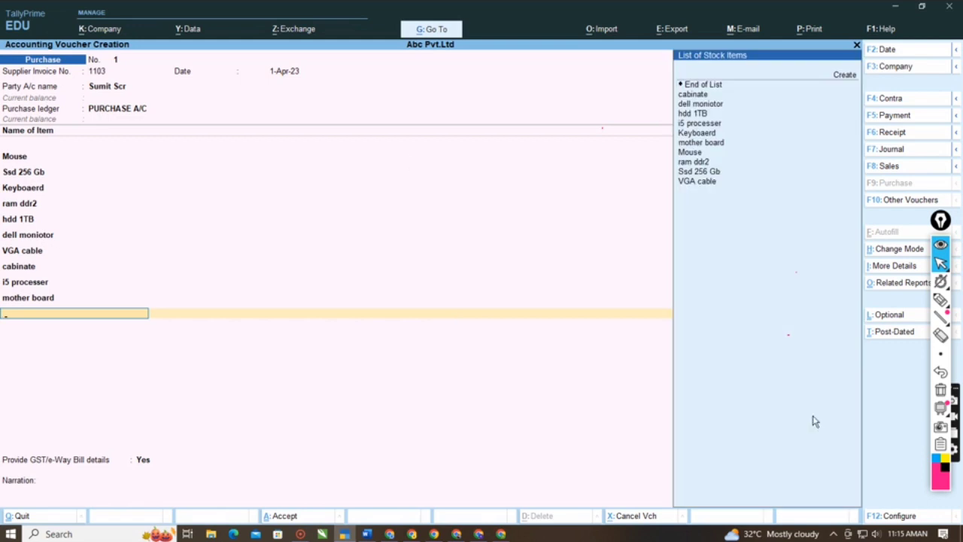
- Circle the List of Stock Items heading with the annotation pen and erase the mark
click(941, 300)
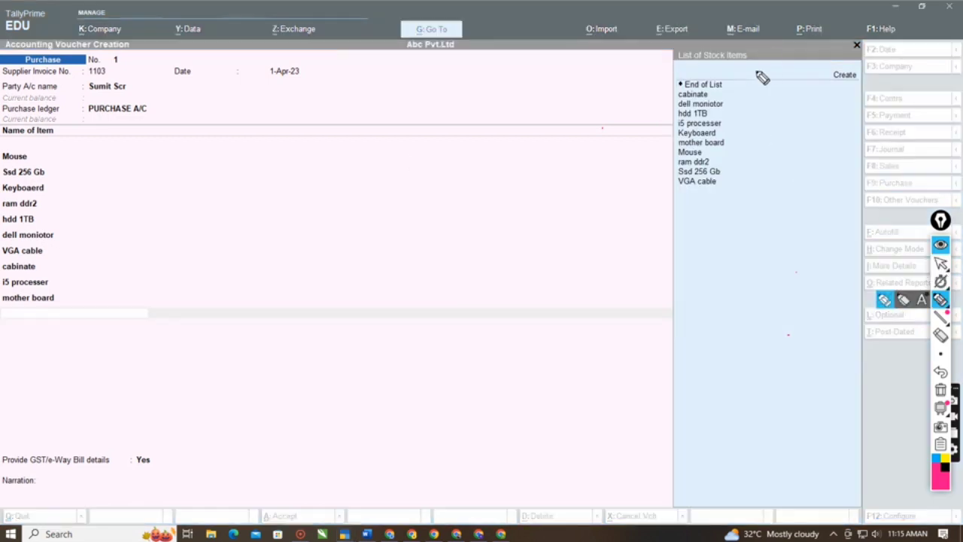
mouse_move(760, 65)
mouse_down()
mouse_move(703, 68)
mouse_move(667, 31)
mouse_move(748, 39)
mouse_move(742, 71)
mouse_move(757, 66)
mouse_up()
click(941, 336)
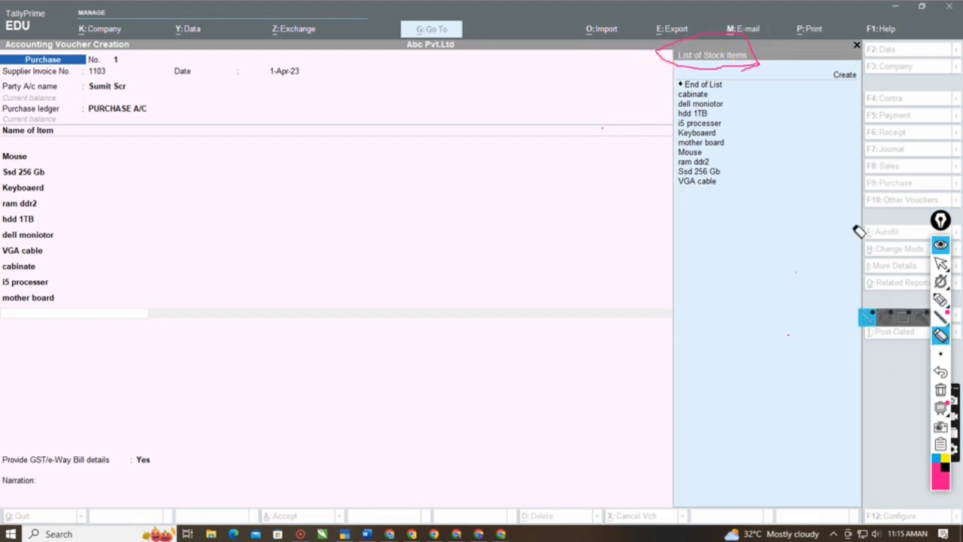
click(705, 35)
click(939, 268)
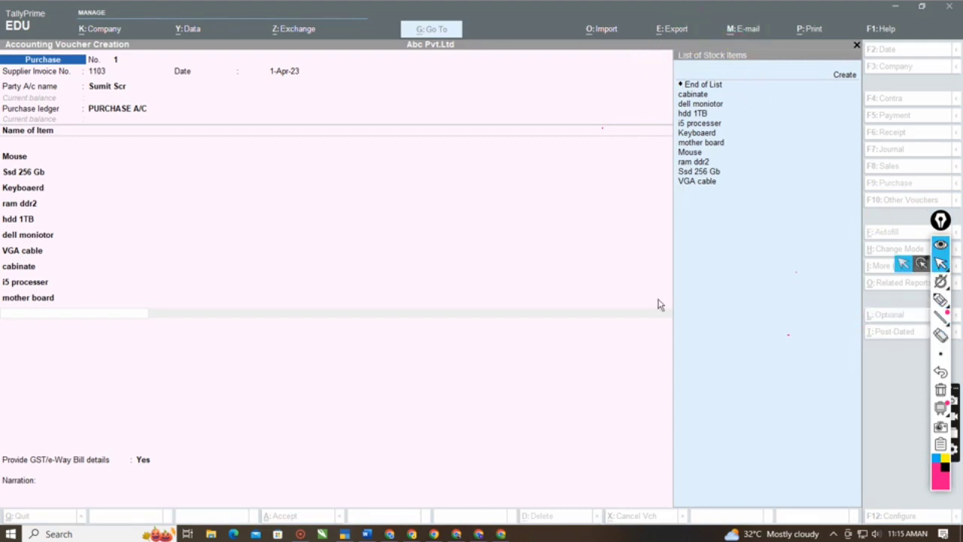
- Replace the mother board line's item with End of List, closing the item entries after i5 processer
click(640, 302)
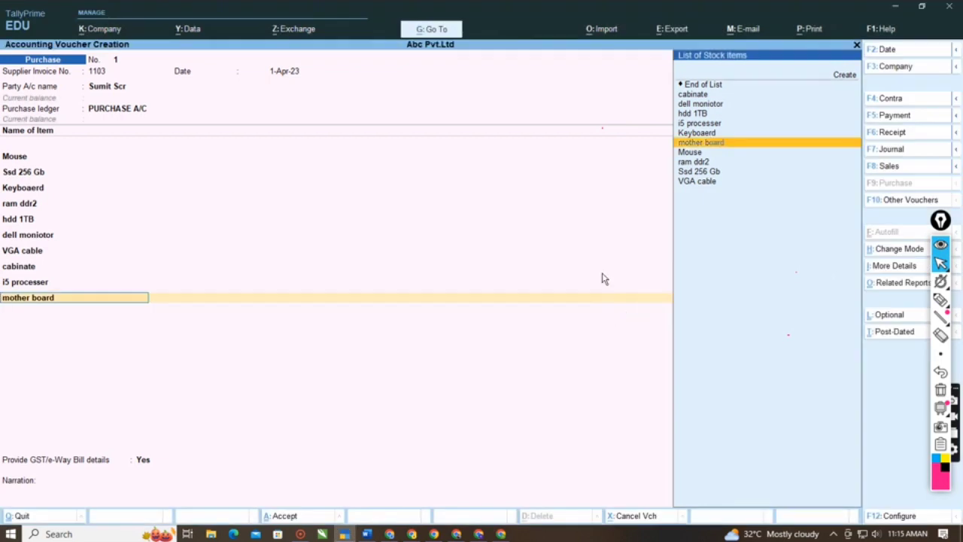
key(Up)
key(Up)
key(Up)
key(Up)
key(Up)
key(Up)
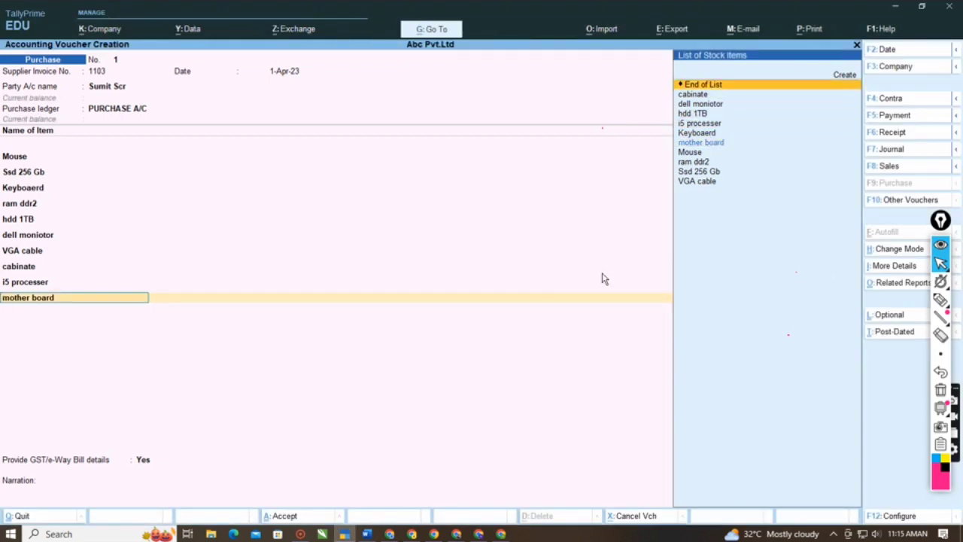
key(Return)
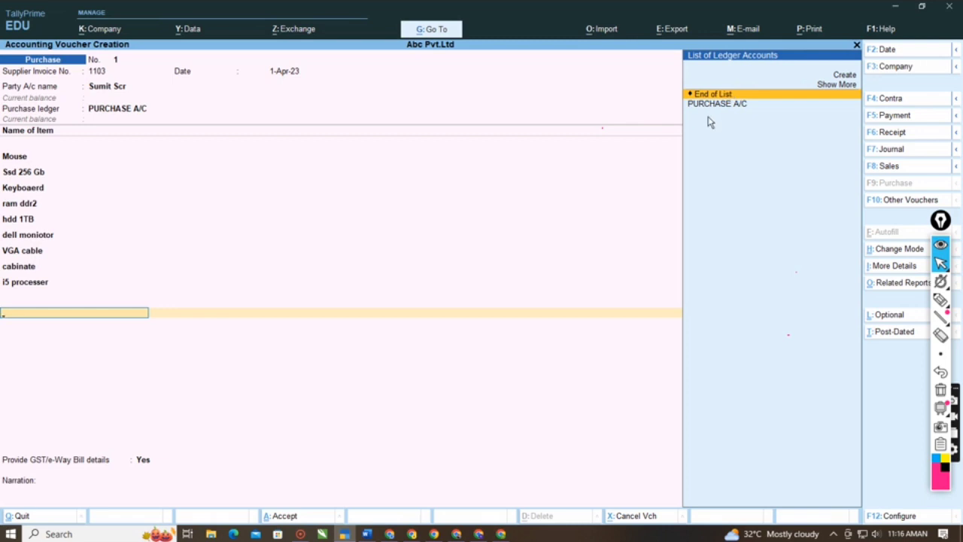
key(BackSpace)
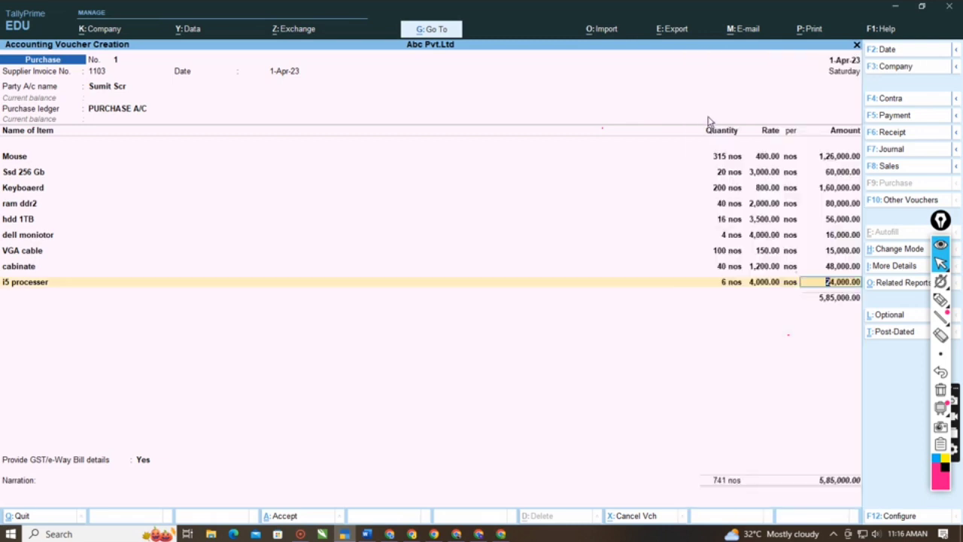
key(Return)
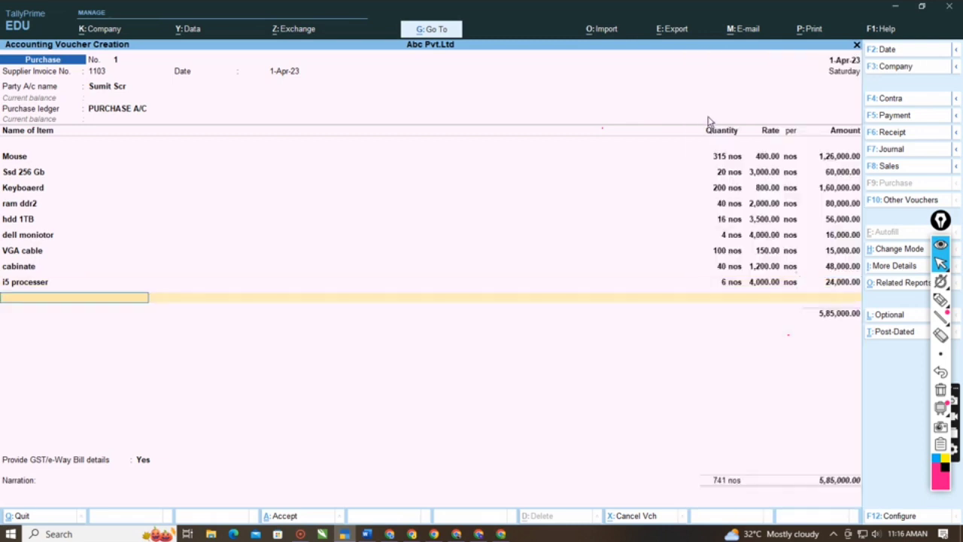
key(Return)
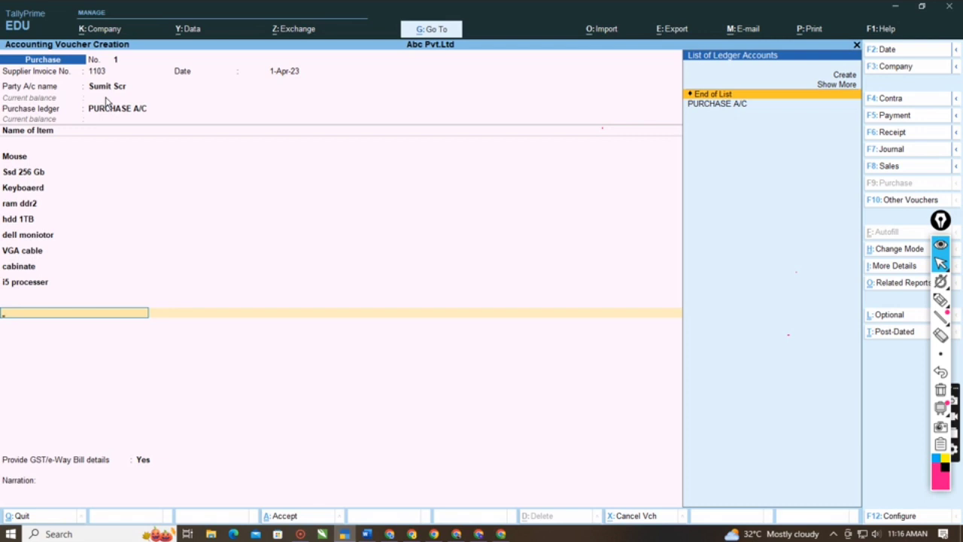
- Start a new ledger named Input Cgst@18% under Duties & Taxes, leaving the alias blank
key(Up)
key(Up)
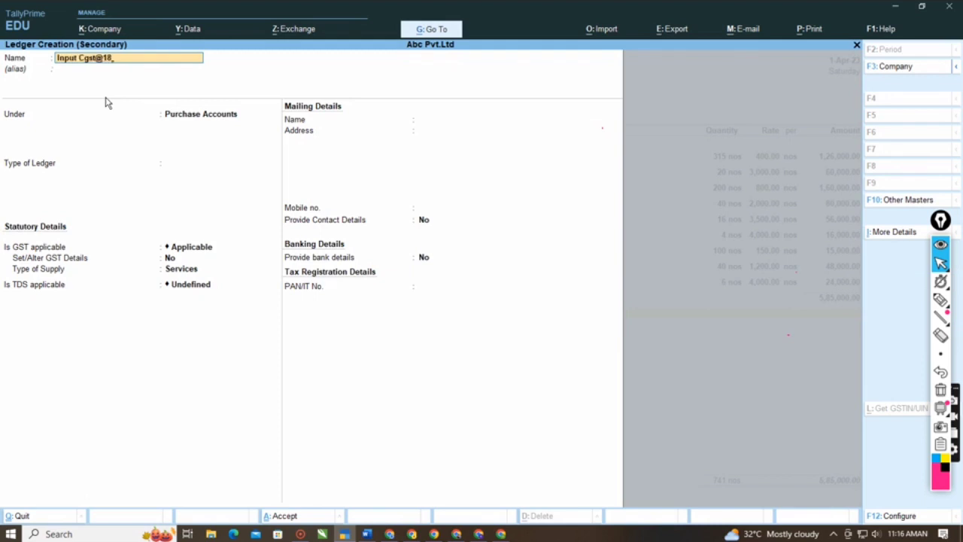
key(Return)
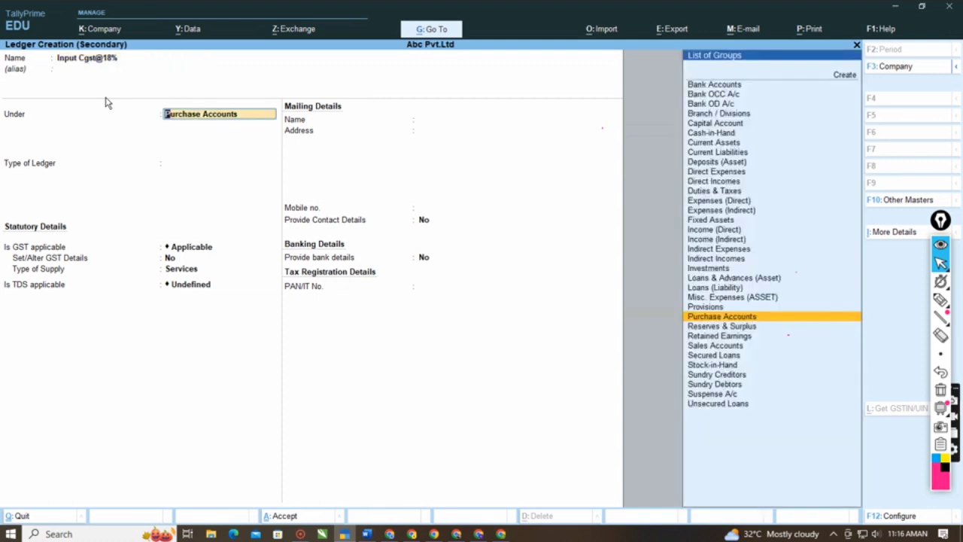
text(Duties)
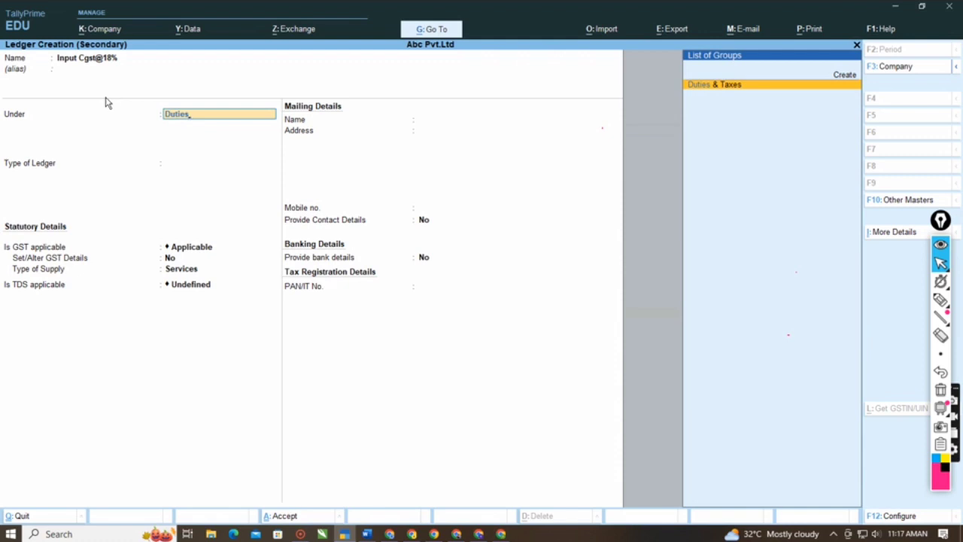
key(Return)
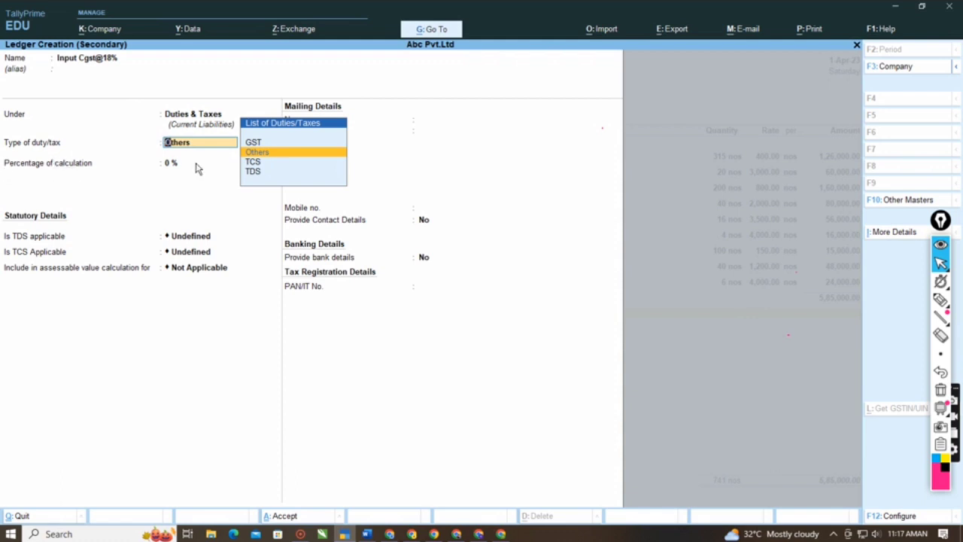
- Set Input Cgst@18% to duty type GST and tax type Central Tax, keeping 0% calculation and rounding Not Applicable, and save it into the voucher
key(Up)
key(Return)
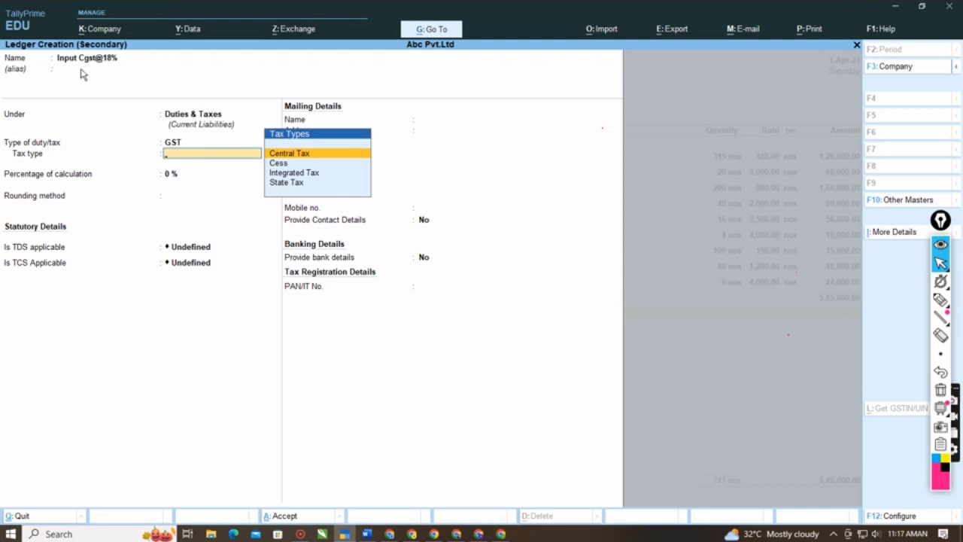
click(311, 156)
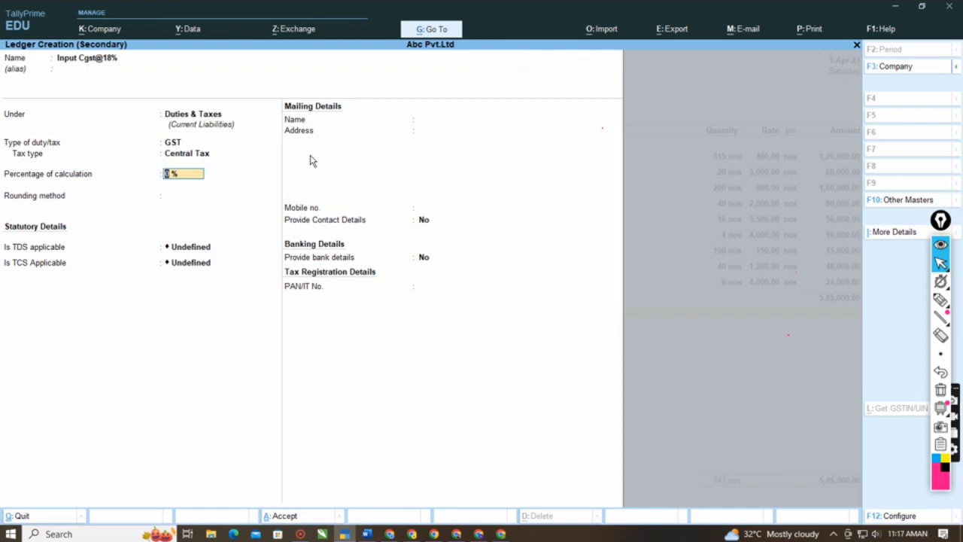
key(Return)
key(Return)
key(Return)
key(Return)
key(Return)
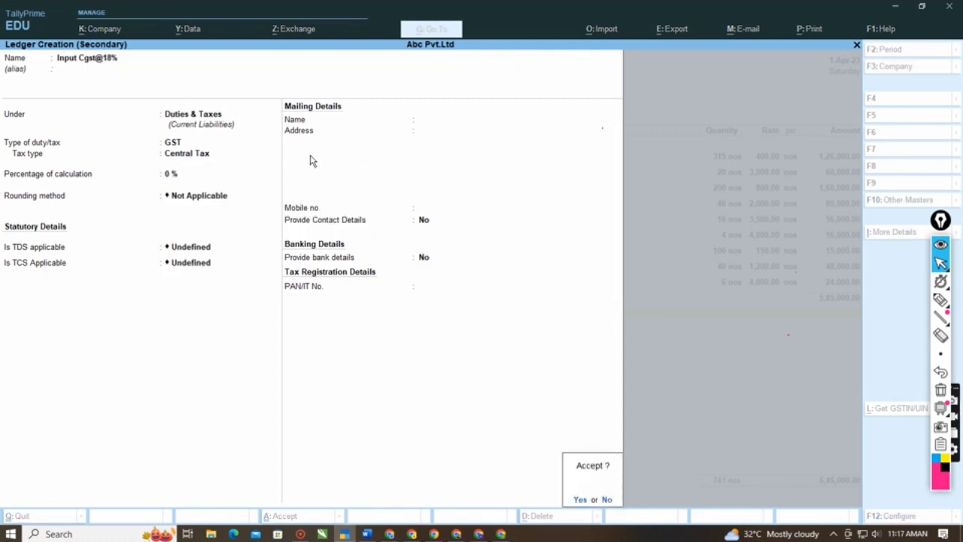
key(Return)
key(Return)
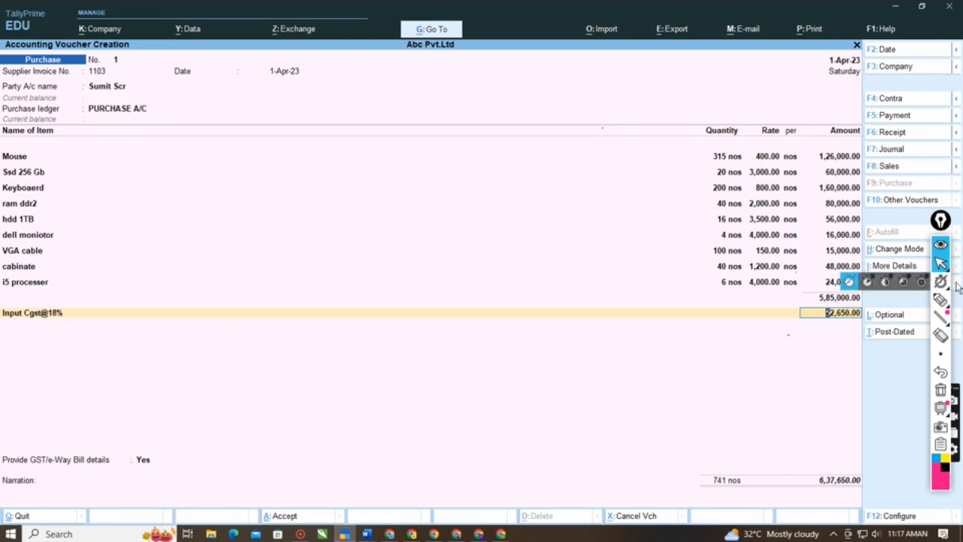
- Circle the Input Cgst@18% amount with the annotation pen, erase the circle and return to the voucher
click(940, 300)
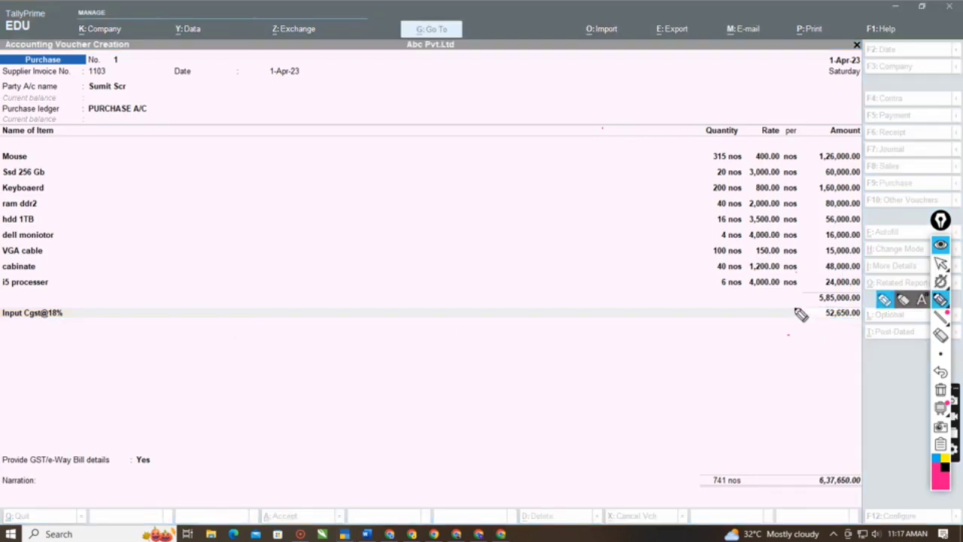
mouse_move(800, 314)
mouse_down()
mouse_move(899, 327)
mouse_move(798, 308)
mouse_up()
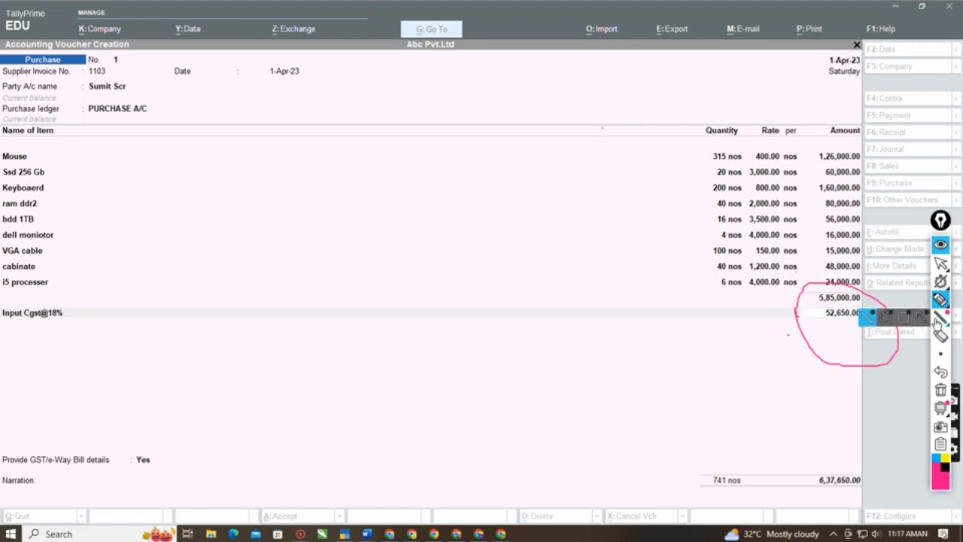
click(941, 263)
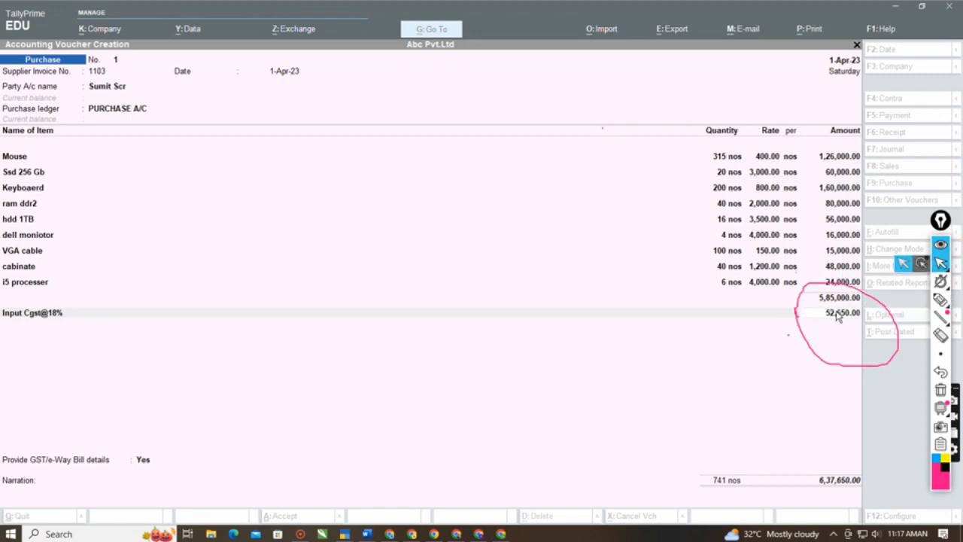
click(940, 337)
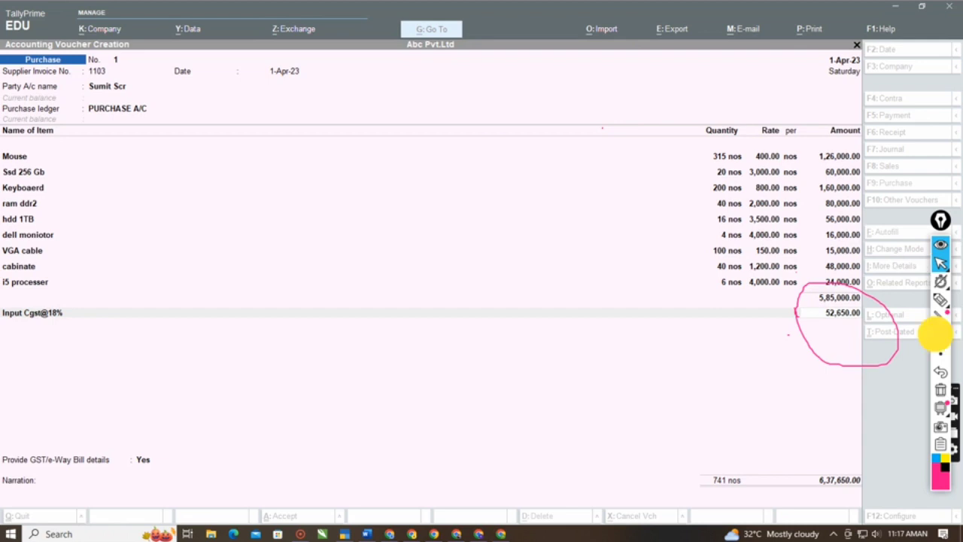
drag(846, 304, 827, 345)
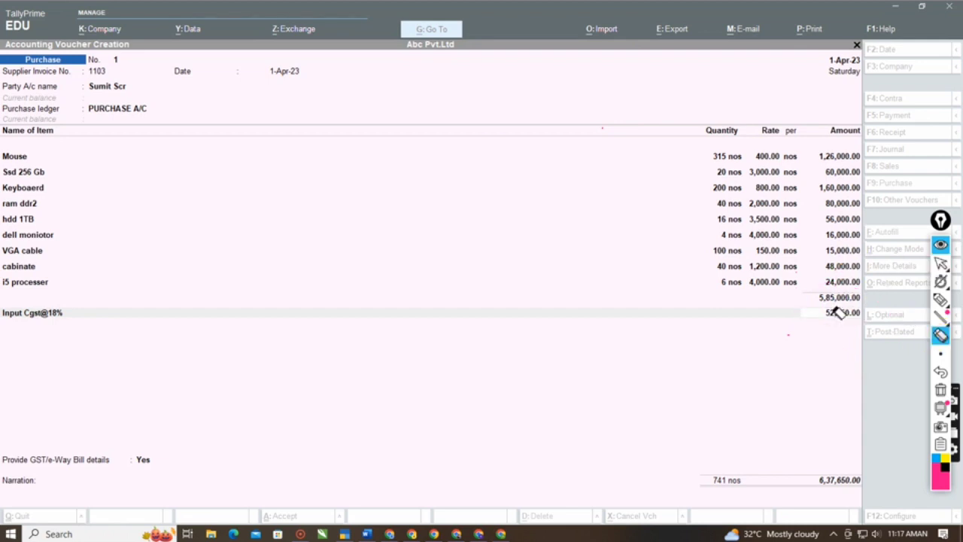
click(941, 263)
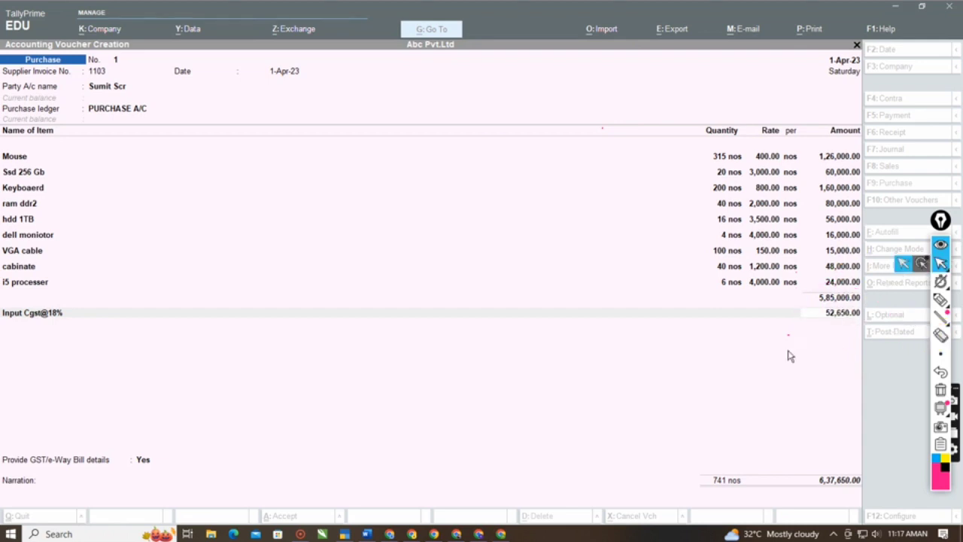
click(770, 359)
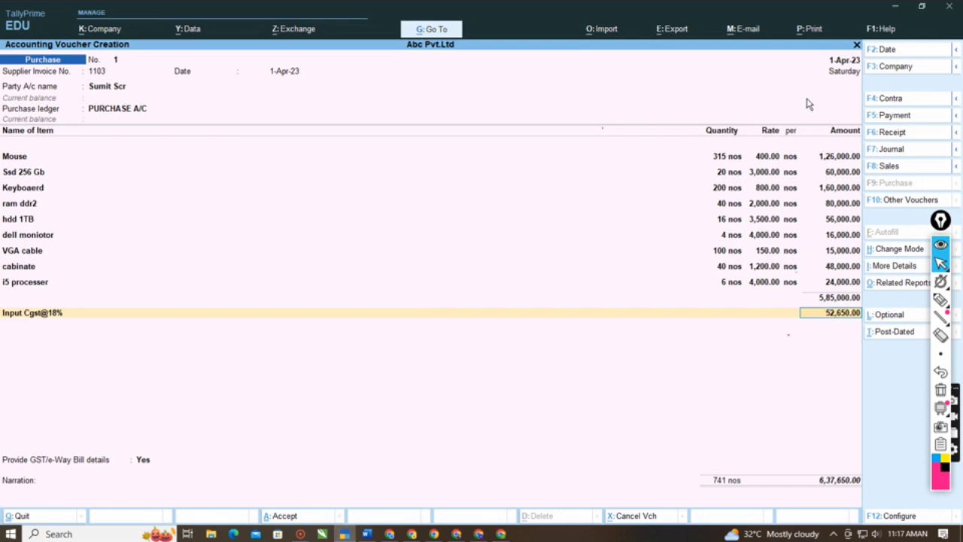
- Accept the Input Cgst@18% amount and start a new ledger named Input Sgst@18% under Duties & Taxes, leaving the alias blank
key(Return)
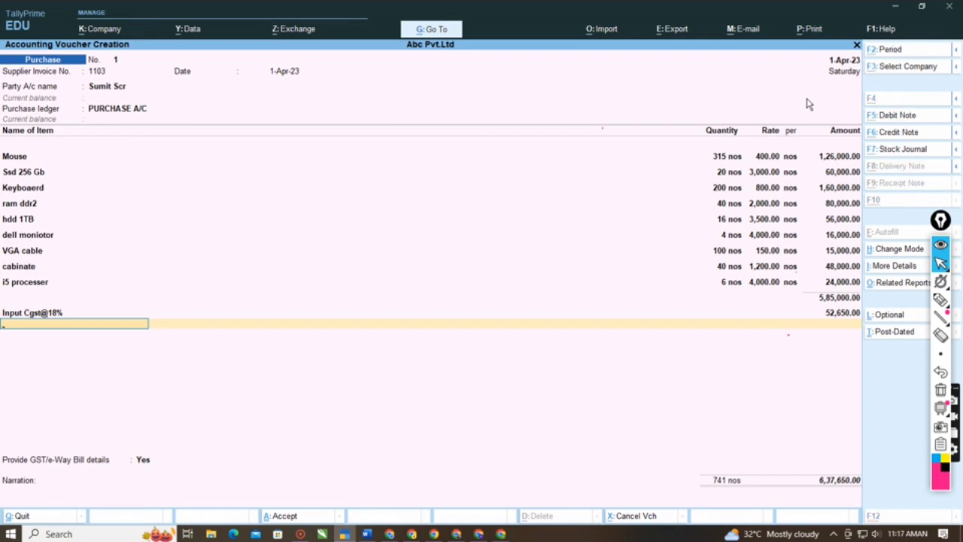
key(alt+c)
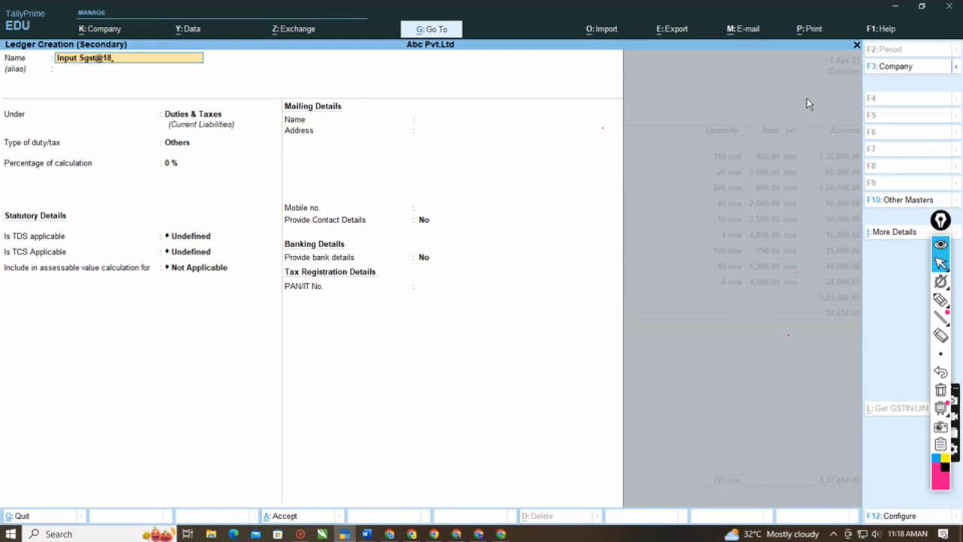
key(Return)
key(Return)
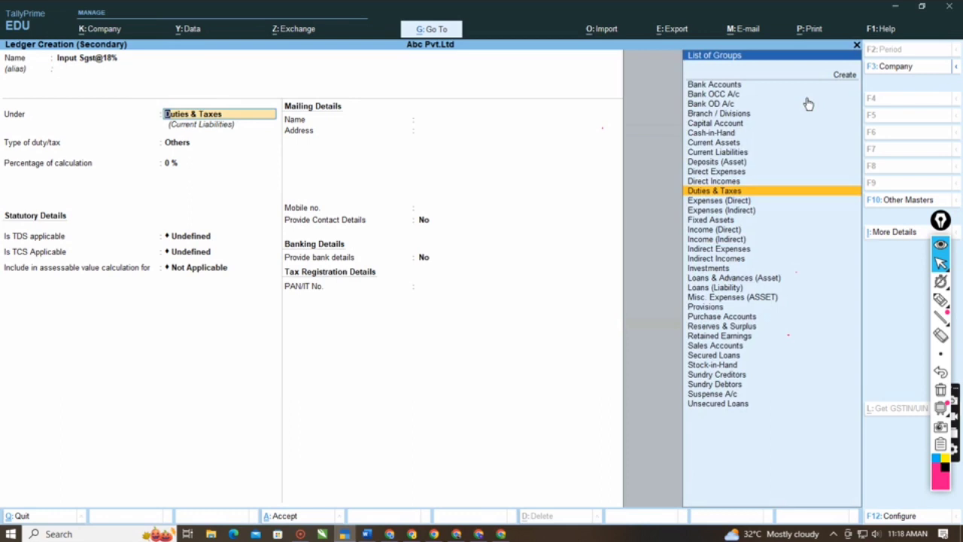
- Set Input Sgst@18% to duty type GST and tax type State Tax, keeping 0% calculation and rounding Not Applicable, and save it into the voucher
key(Return)
key(Up)
key(Return)
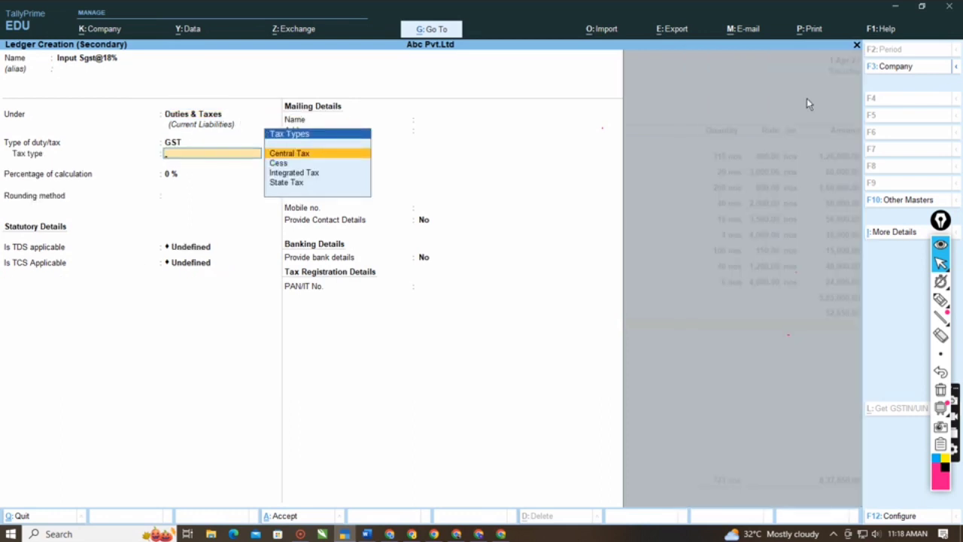
key(Down)
key(Down)
key(Down)
key(Return)
key(Return)
key(Return)
key(Return)
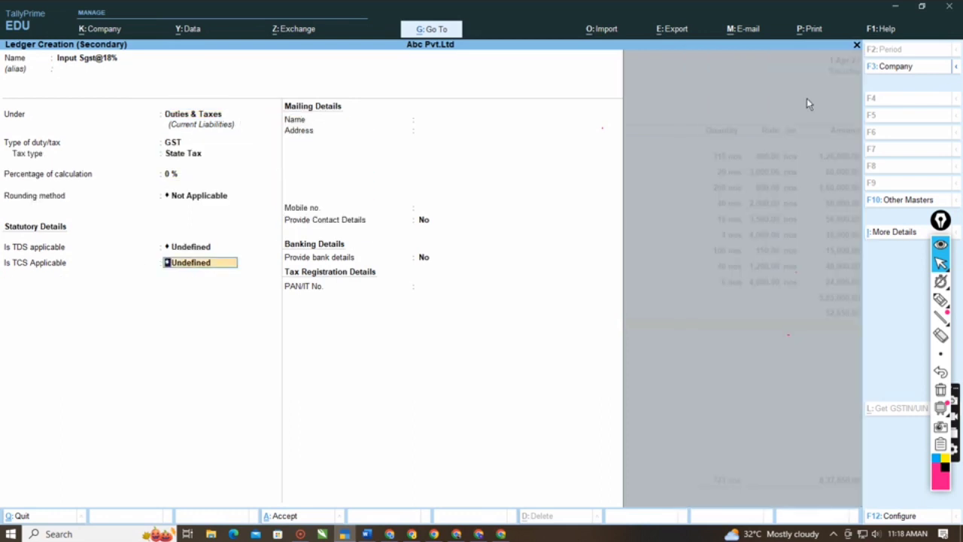
key(Return)
key(ctrl+a)
key(Return)
key(Return)
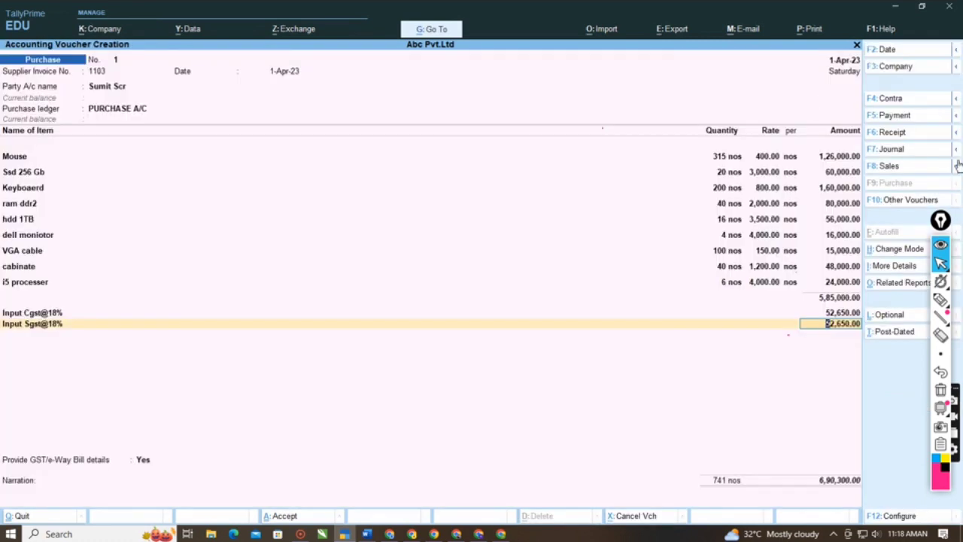
- Circle the item subtotal and mark the voucher total with the annotation pen, erase both marks and return to the voucher
click(941, 300)
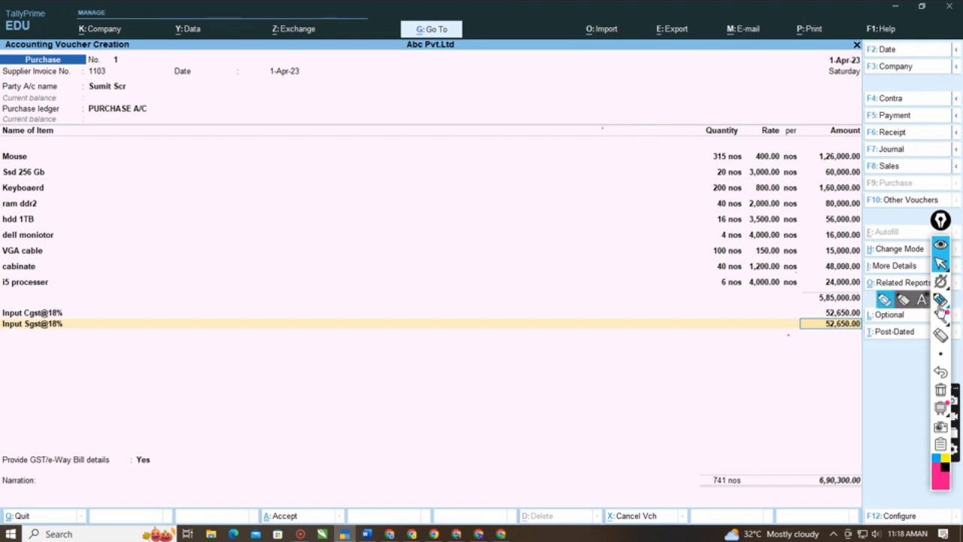
mouse_move(796, 304)
mouse_down()
mouse_move(858, 317)
mouse_move(853, 279)
mouse_move(802, 282)
mouse_move(817, 312)
mouse_up()
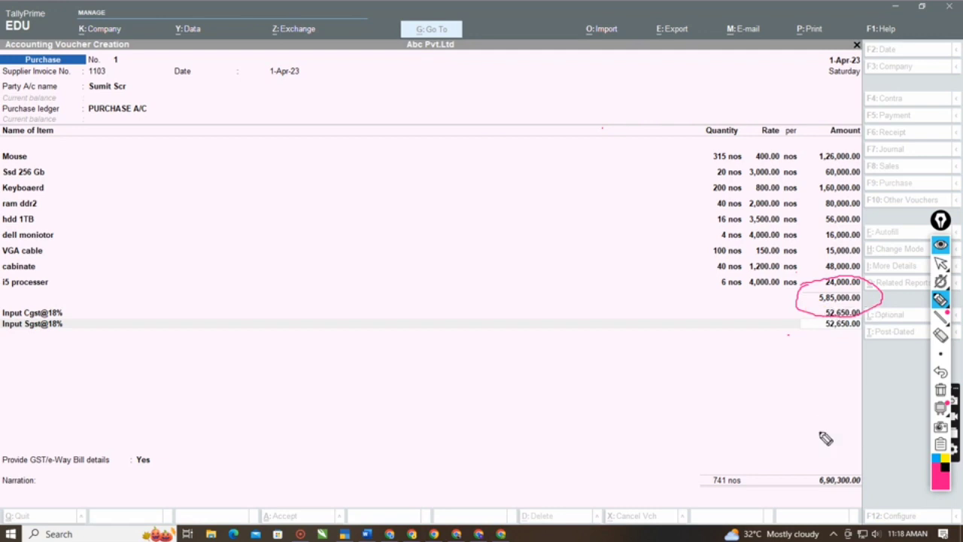
mouse_move(819, 464)
mouse_down()
mouse_move(876, 467)
mouse_move(871, 495)
mouse_move(569, 469)
mouse_move(737, 478)
mouse_move(827, 456)
mouse_move(835, 471)
mouse_up()
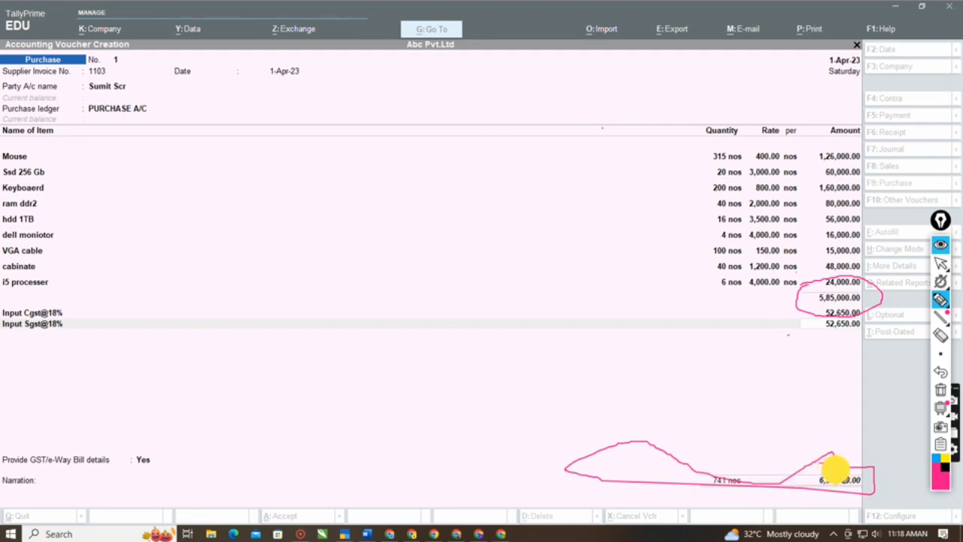
click(941, 335)
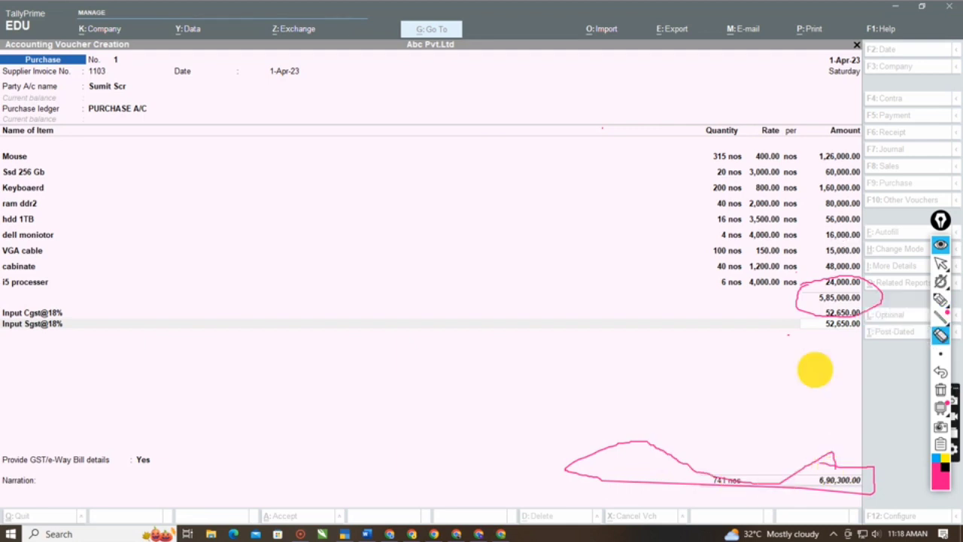
drag(815, 369, 818, 495)
click(940, 263)
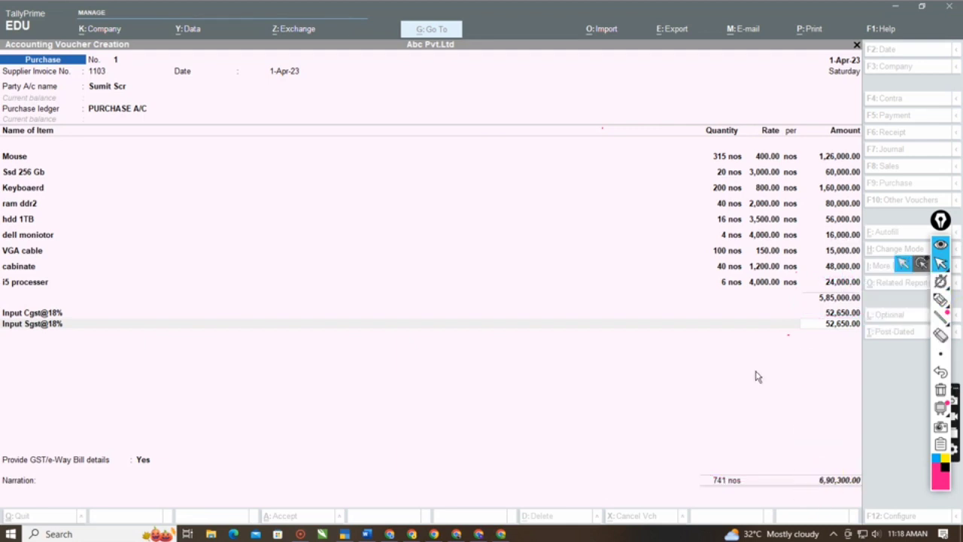
click(753, 380)
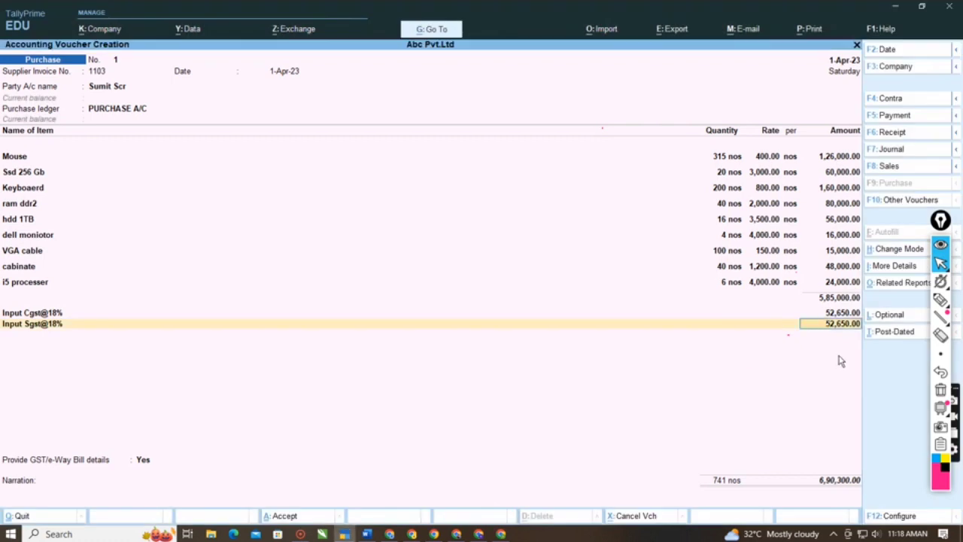
- Open the print preview of the current purchase voucher and zoom in on the invoice
key(alt+p)
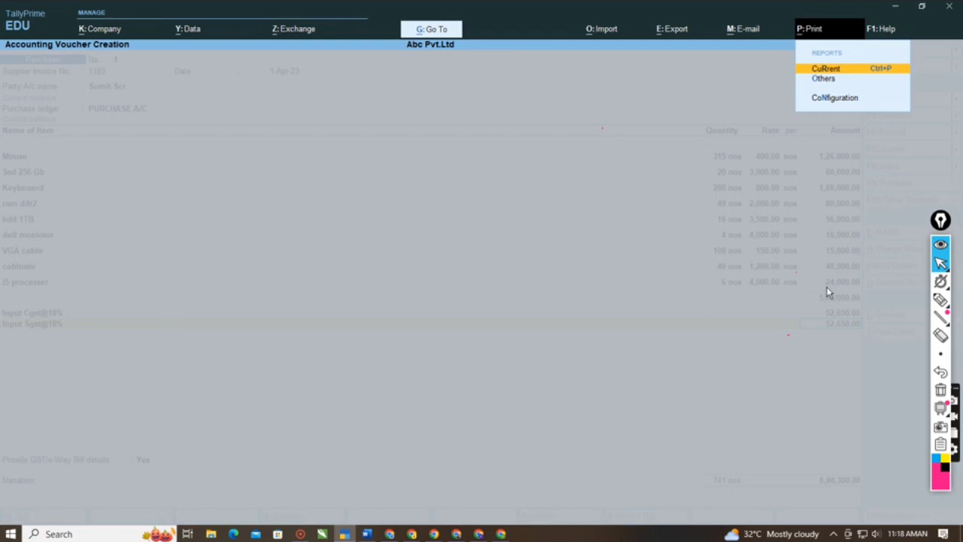
key(Return)
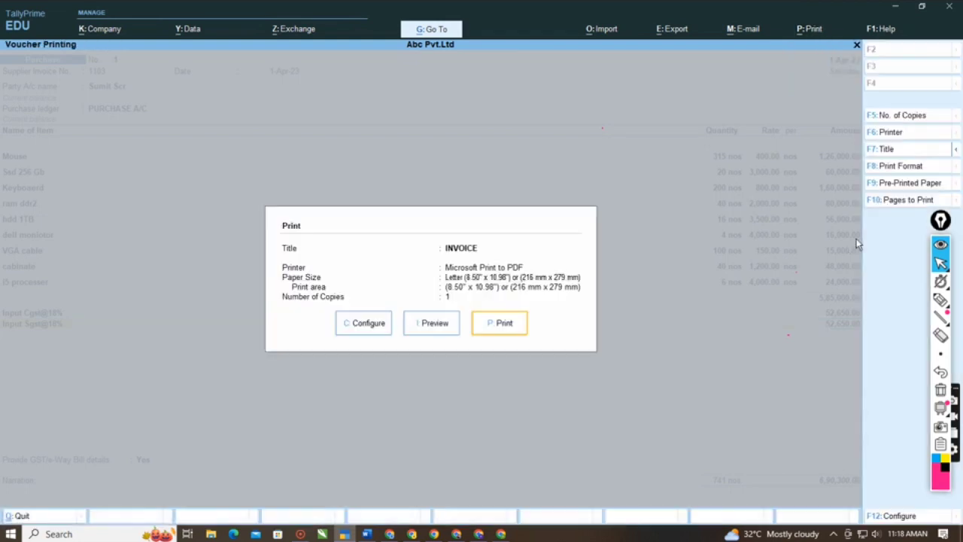
click(424, 324)
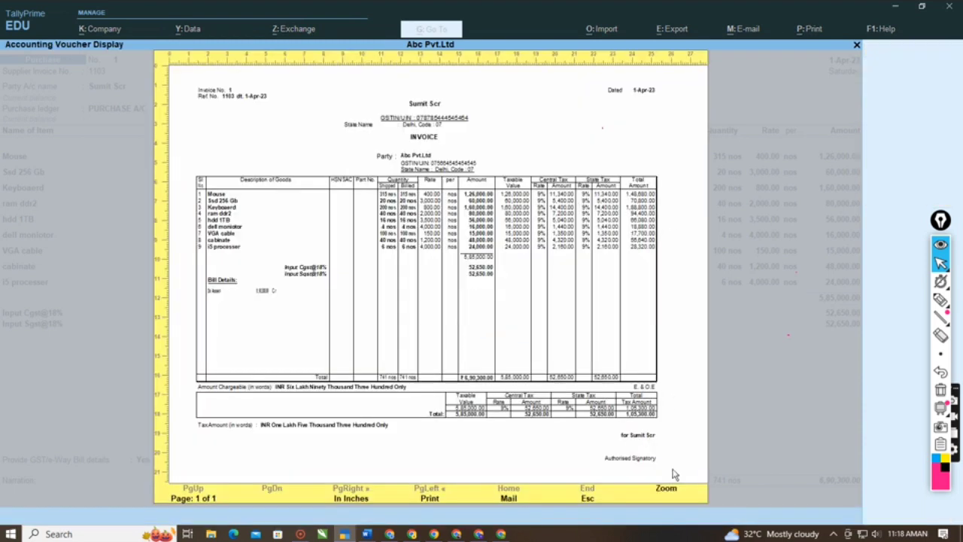
click(667, 491)
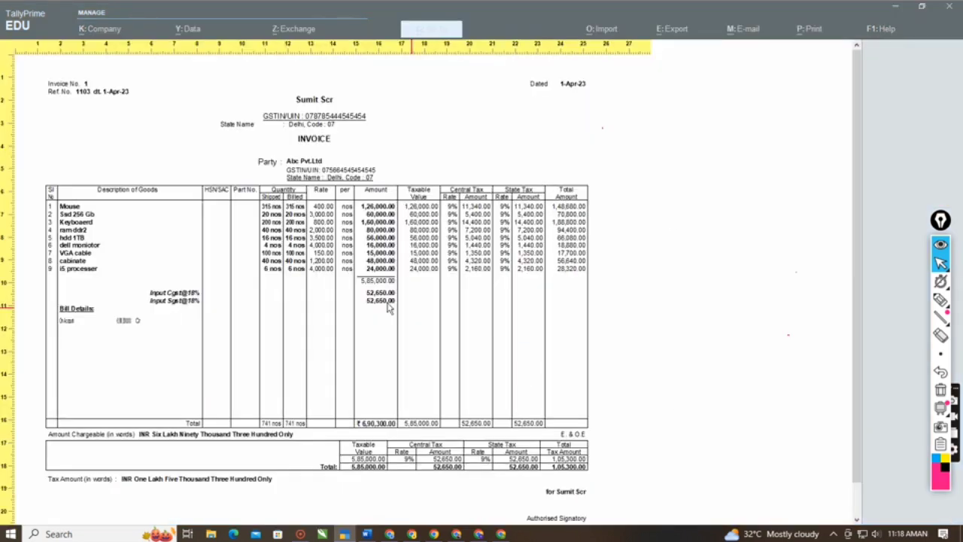
scroll(269, 183, up, 3)
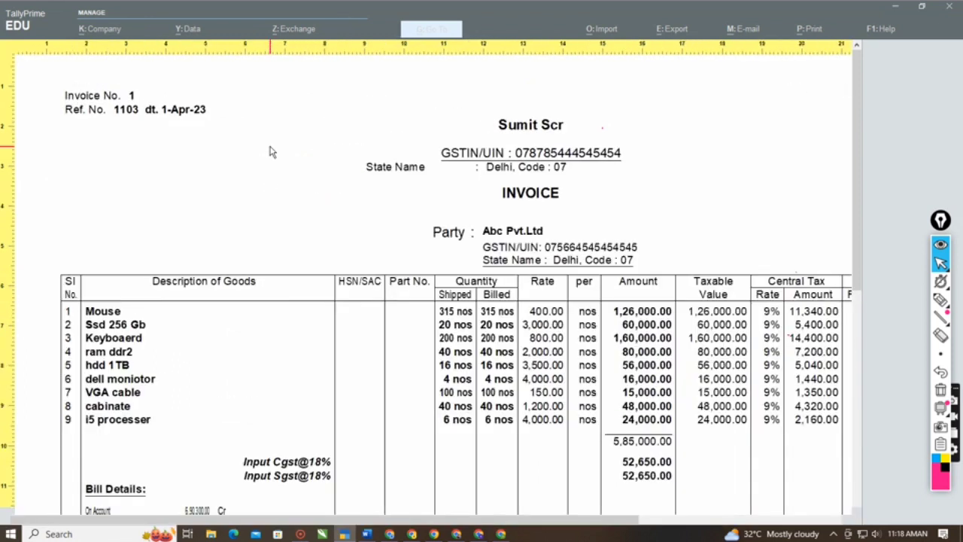
- Examine the previewed invoice's supplier and party details and the Central Tax and State Tax columns of its items
scroll(312, 166, down, 1)
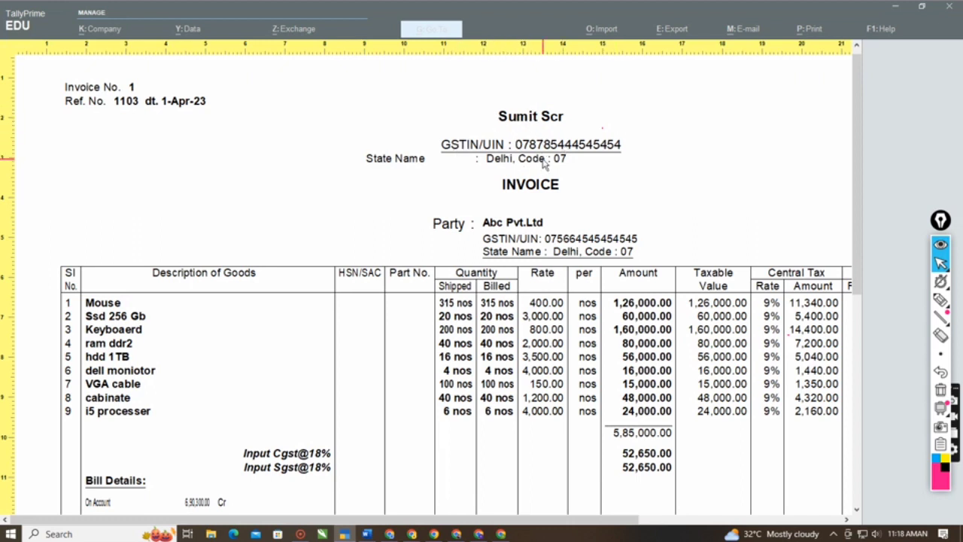
scroll(533, 183, down, 1)
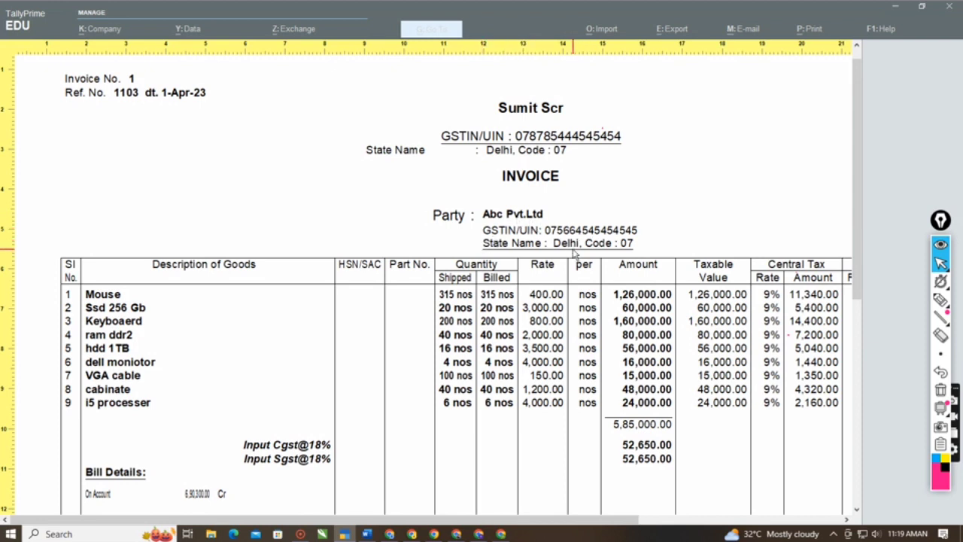
scroll(247, 286, down, 1)
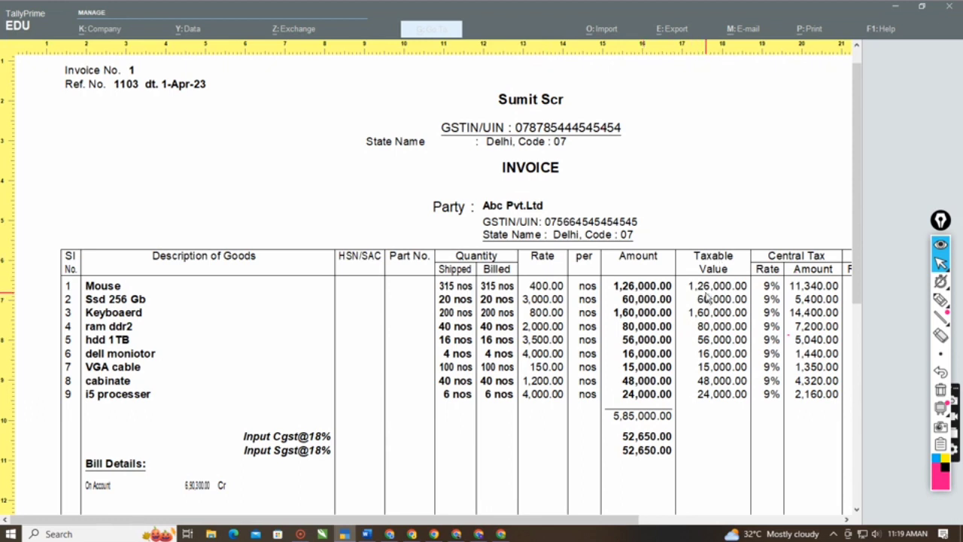
drag(615, 510, 873, 527)
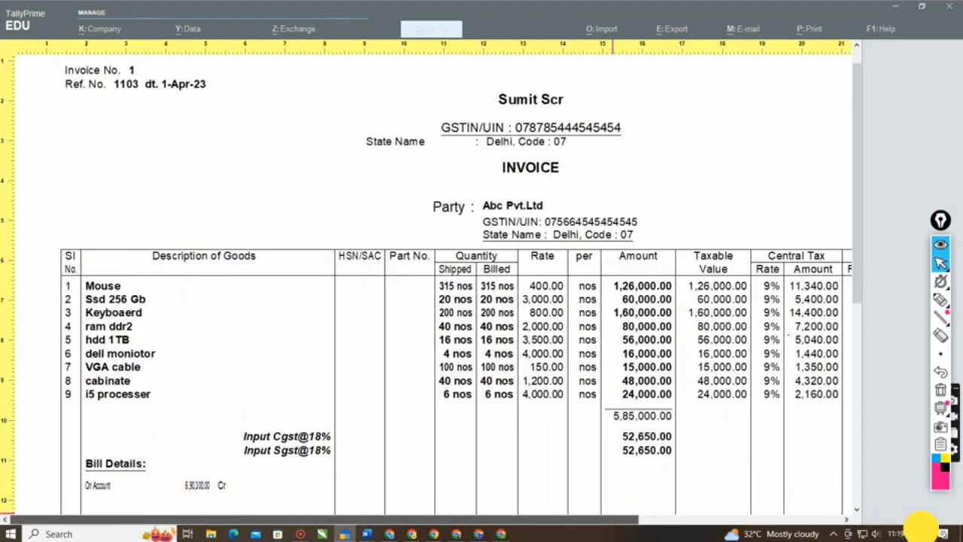
drag(648, 520, 735, 492)
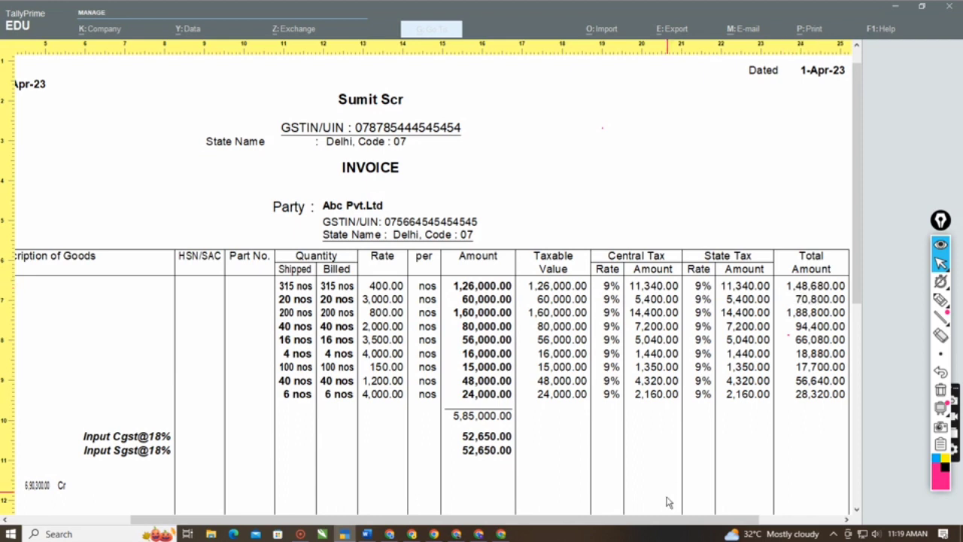
scroll(667, 520, right, 1)
scroll(650, 320, down, 1)
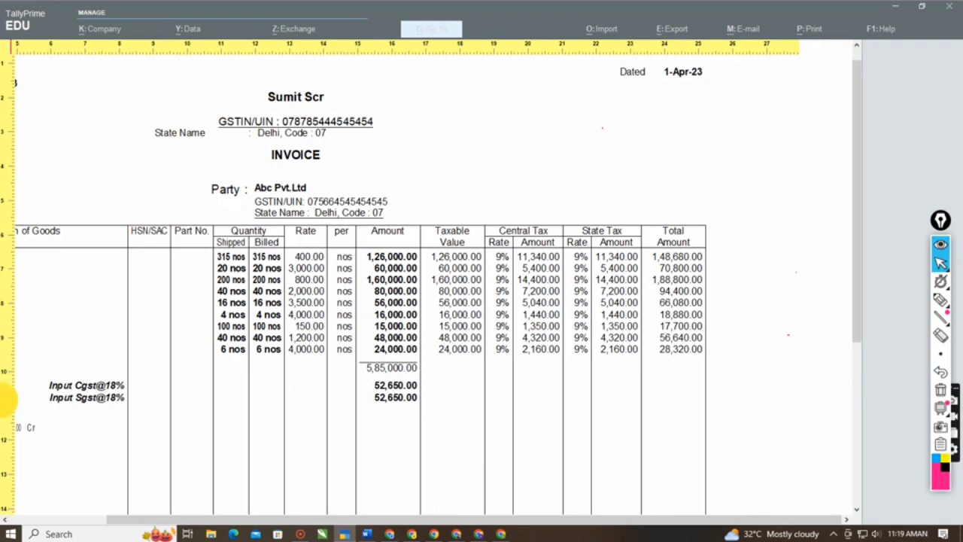
drag(145, 519, 74, 495)
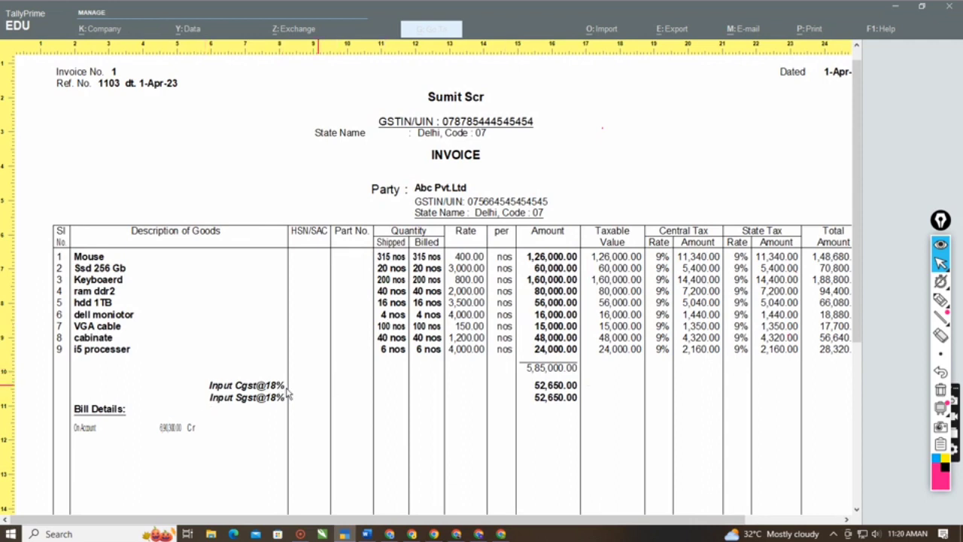
- Check the invoice's grand total and the Central Tax and State Tax summary at the foot of the preview
scroll(533, 410, down, 1)
scroll(531, 408, down, 6)
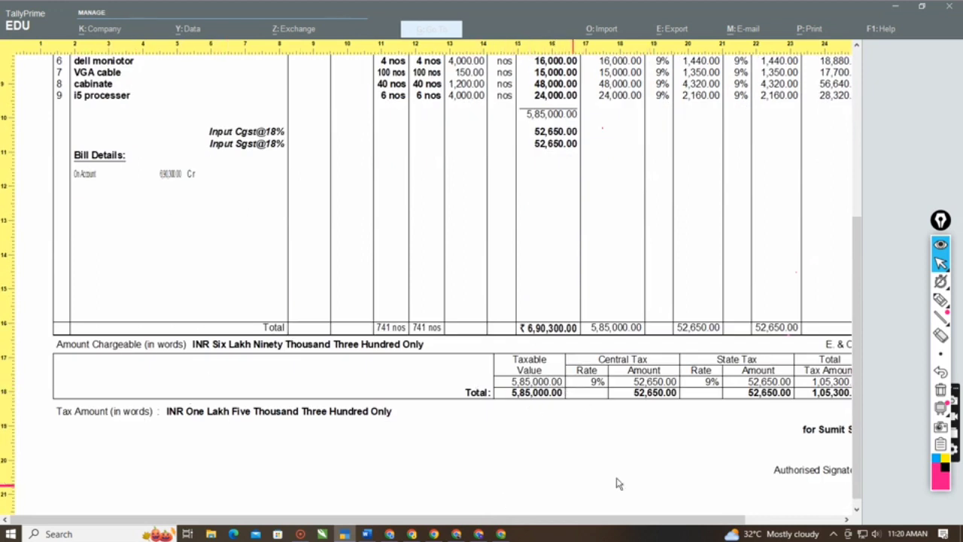
drag(585, 527, 681, 500)
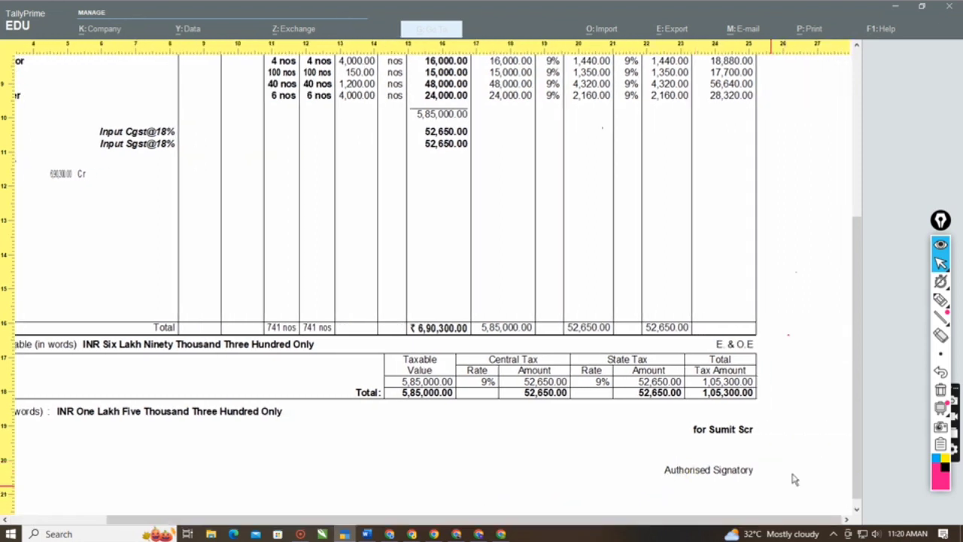
scroll(738, 462, up, 1)
scroll(737, 462, up, 4)
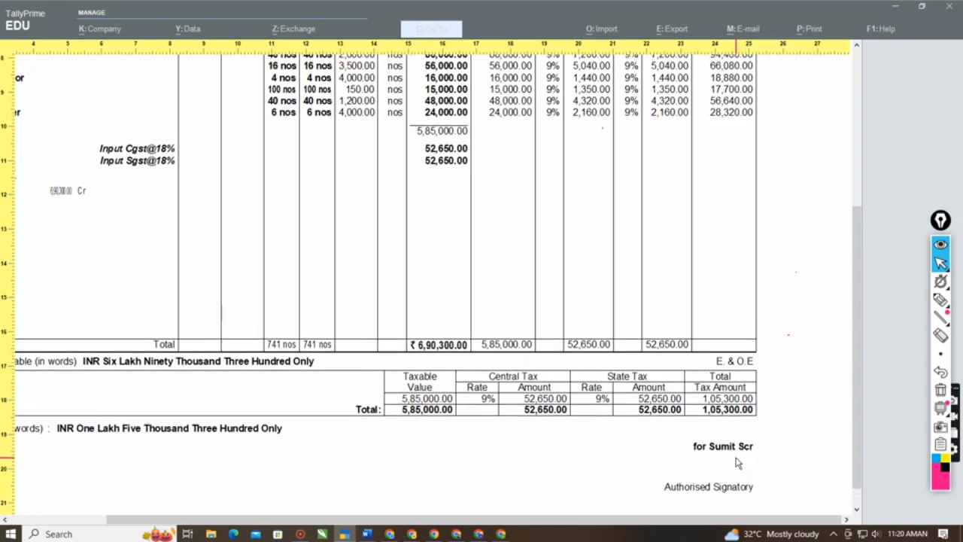
- Zoom the invoice back out, close the print preview and print dialog, and return to the purchase voucher
key(Escape)
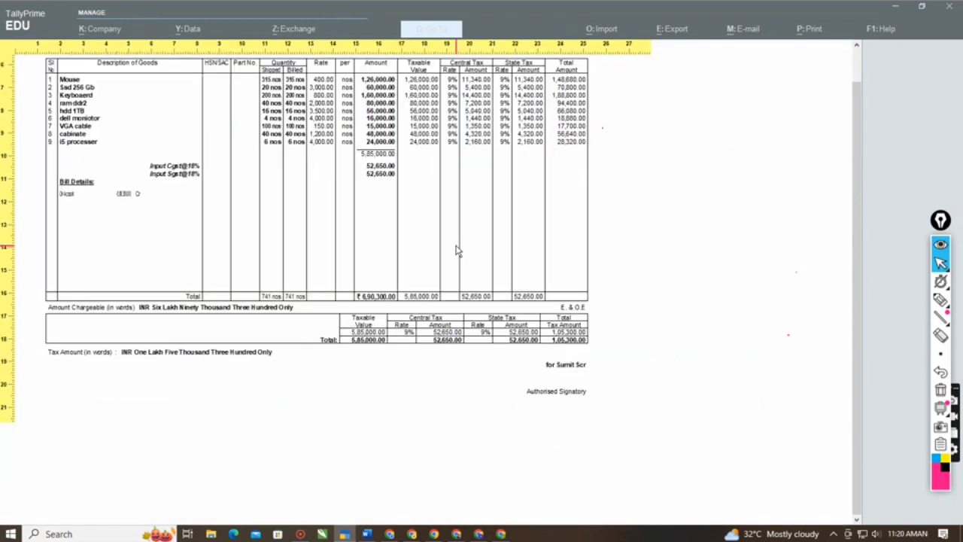
scroll(457, 251, up, 10)
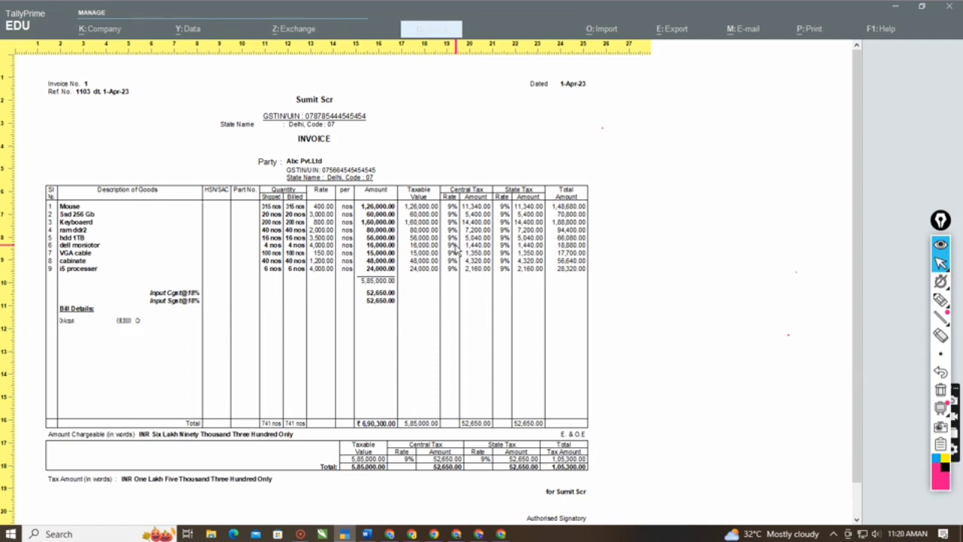
key(Escape)
key(Escape)
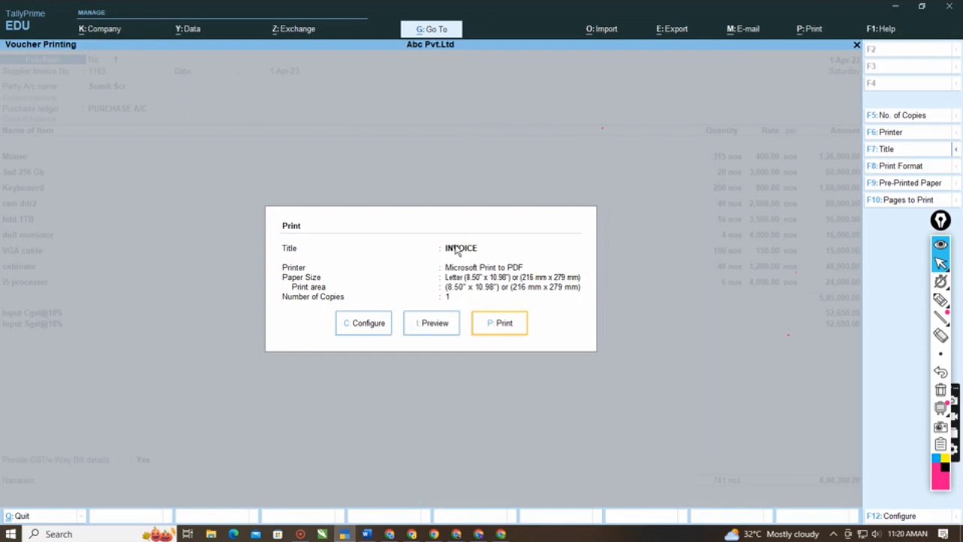
key(Escape)
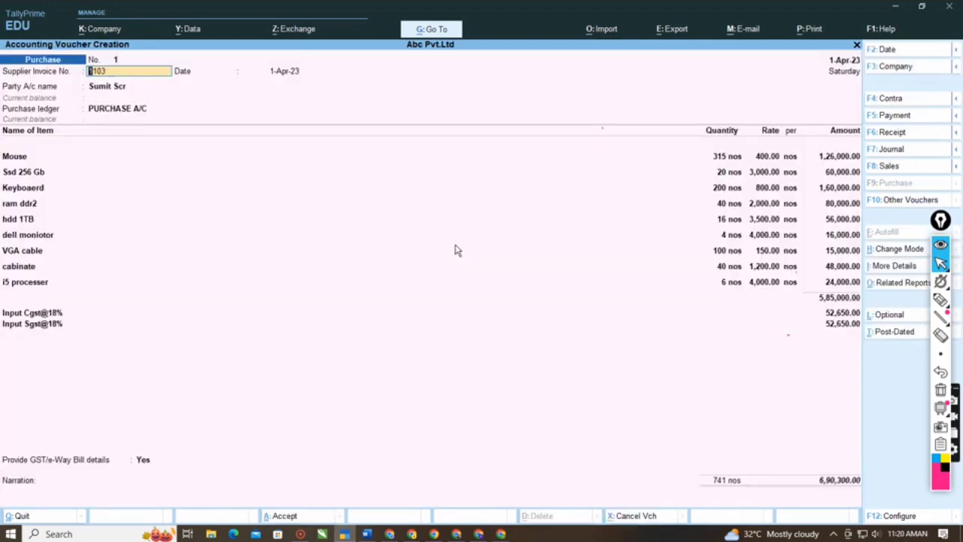
- Keep the supplier invoice, party and receipt details unchanged and save the purchase voucher
key(Return)
key(Return)
key(Return)
key(Return)
key(Return)
key(Return)
key(Return)
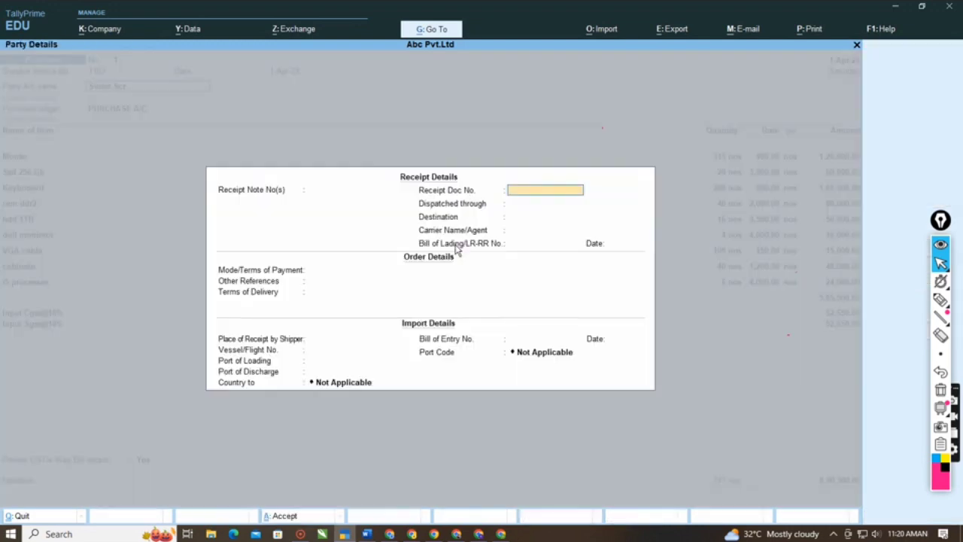
key(ctrl+a)
key(ctrl+a)
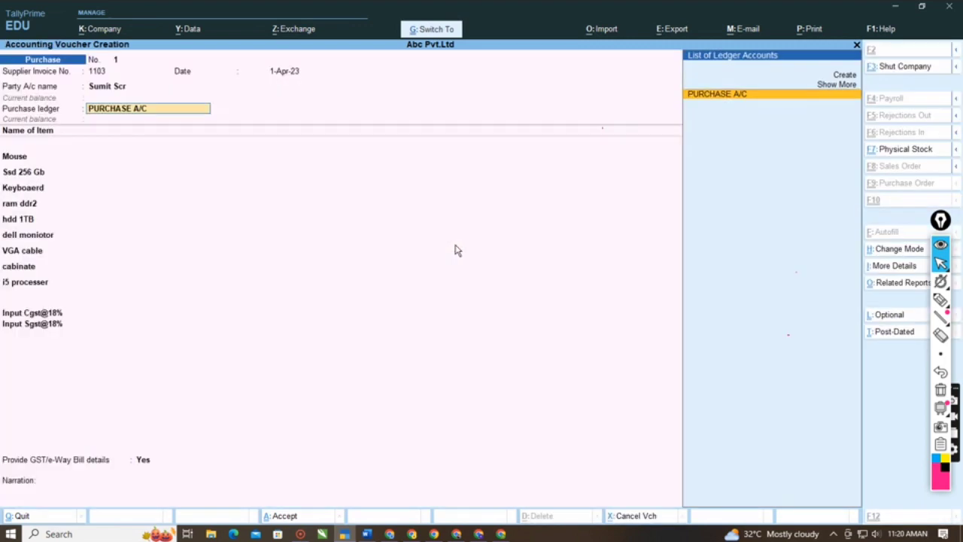
key(ctrl+a)
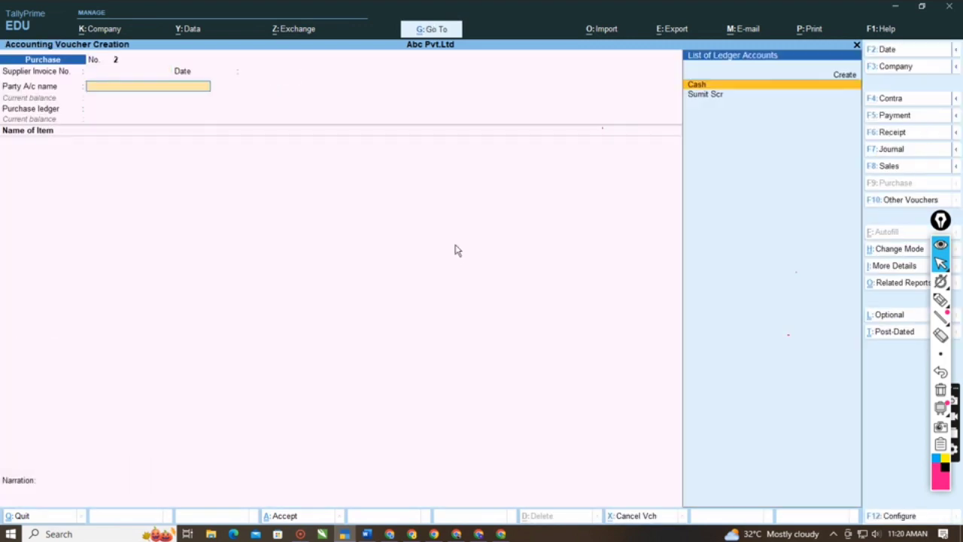
- Reopen the saved purchase voucher for supplier invoice 1103 and keep its party and receipt details unchanged
key(Escape)
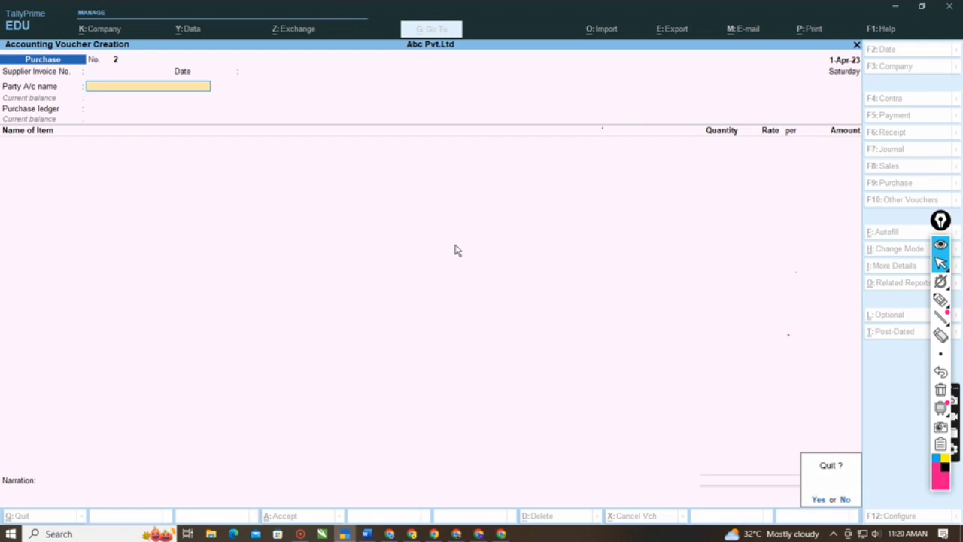
key(y)
key(Return)
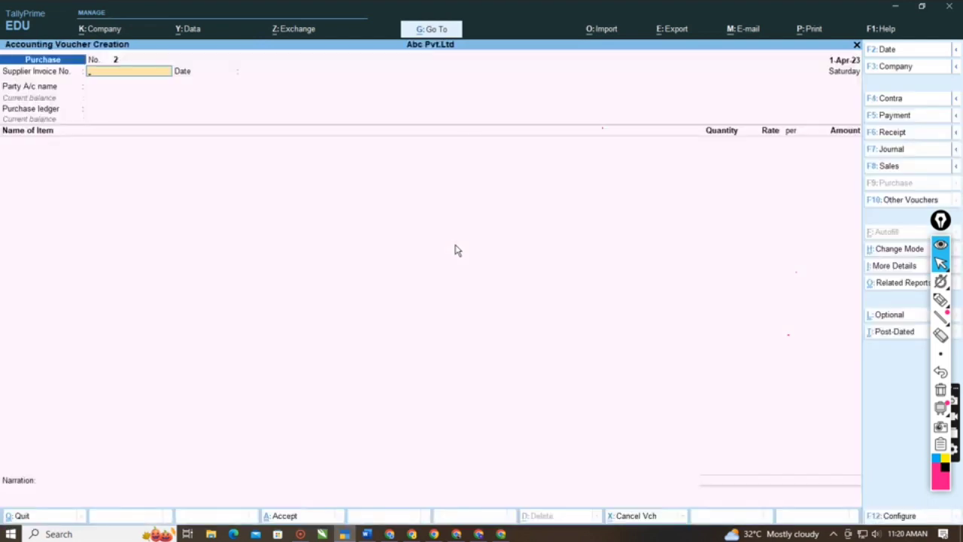
key(Page_Up)
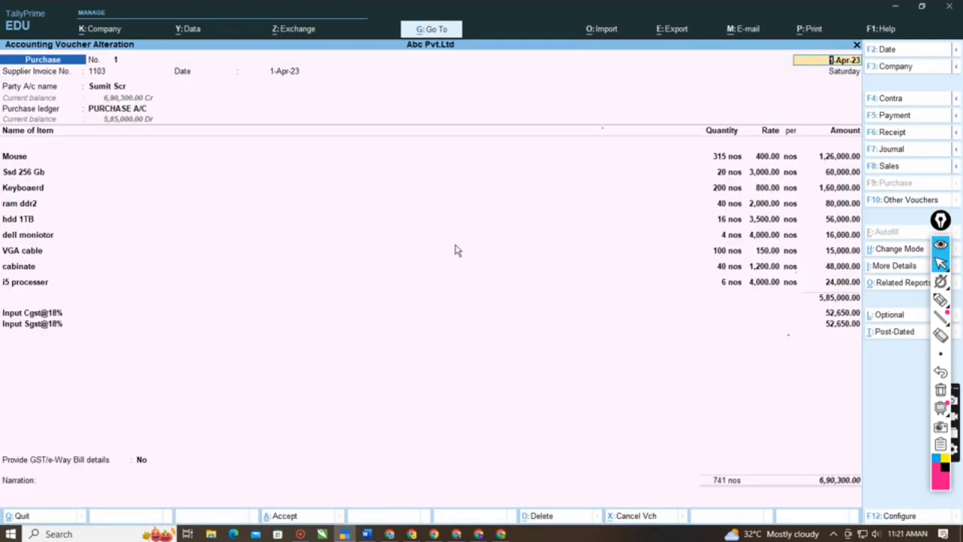
key(Return)
key(Return)
key(Return)
key(Return)
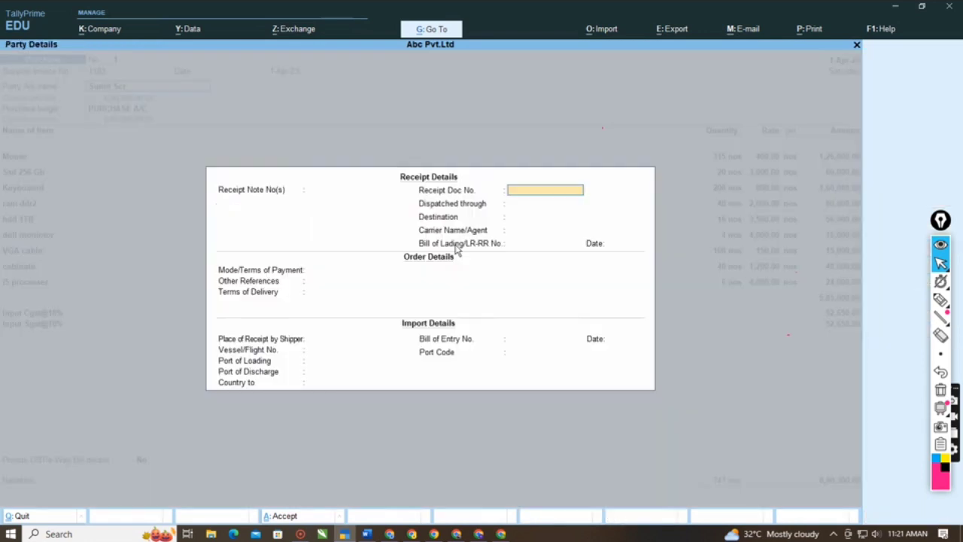
key(ctrl+a)
key(ctrl+a)
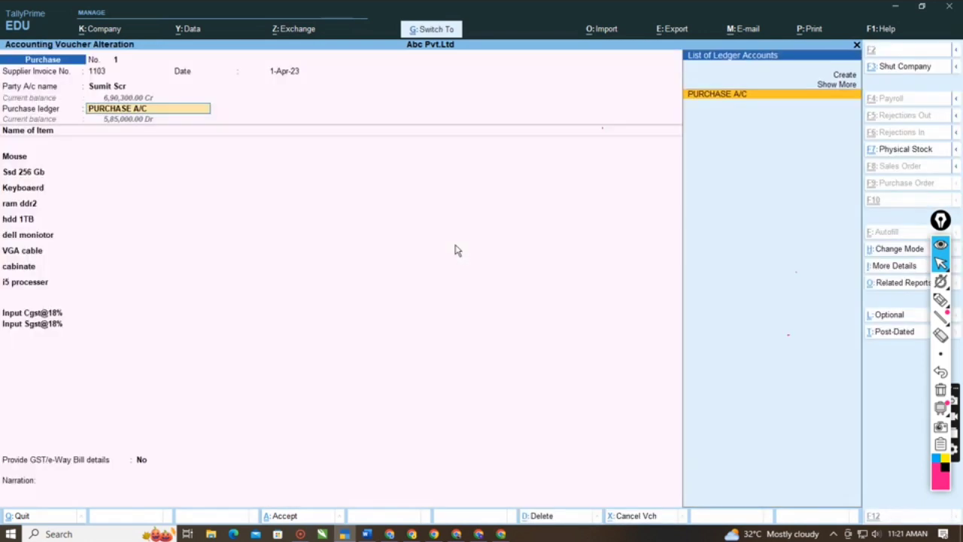
- Keep the purchase ledger and all item lines from Mouse to i5 processer unchanged, reaching the Input Cgst@18% line
key(Return)
key(Return)
key(Return)
key(Return)
key(Return)
key(Return)
key(Return)
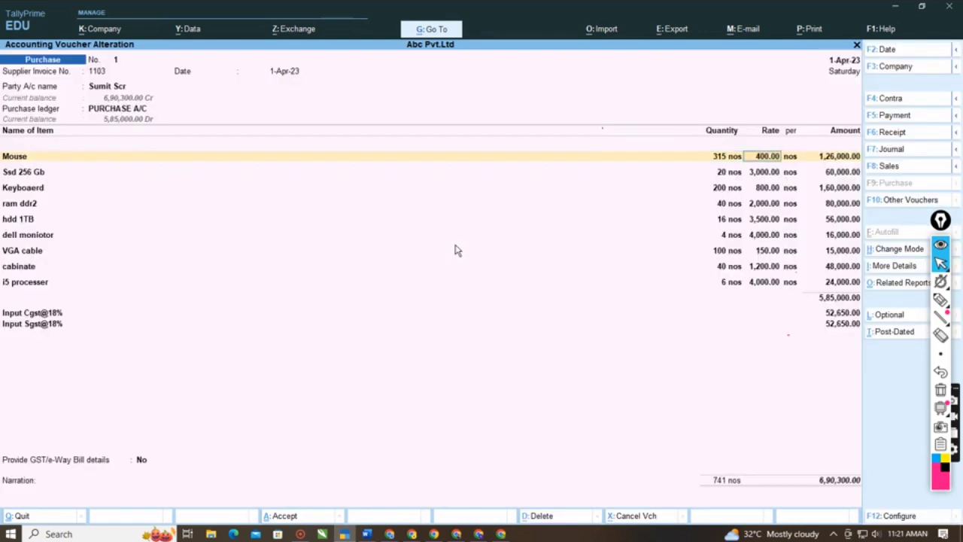
key(Return)
key(Return)
key(Return)
key(Return)
key(Return)
key(Return)
key(Return)
key(Return)
key(Return)
key(Return)
key(Return)
key(Return)
key(Return)
key(Return)
key(Return)
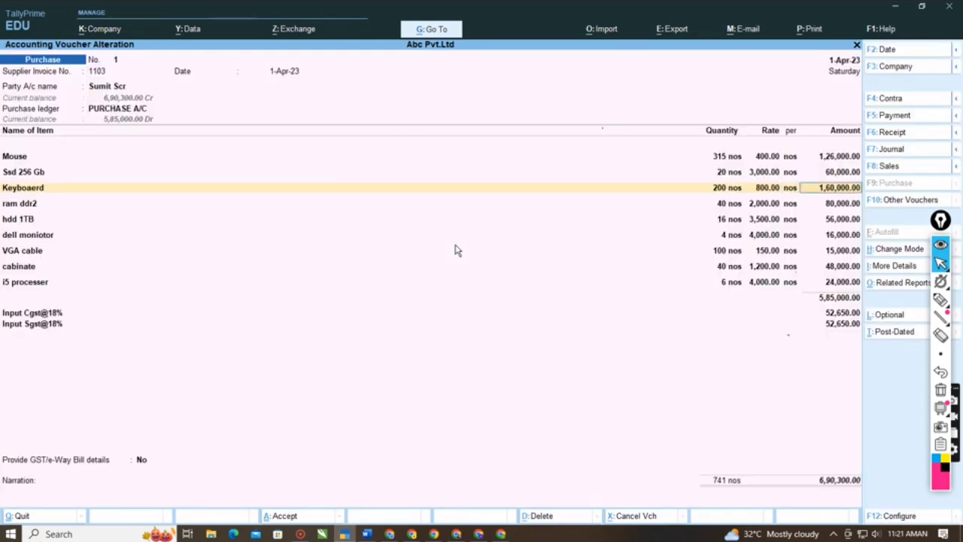
key(Return)
key(Return)
key(Return)
key(Return)
key(Return)
key(Return)
key(Return)
key(Return)
key(Return)
key(Return)
key(Return)
key(Return)
key(Return)
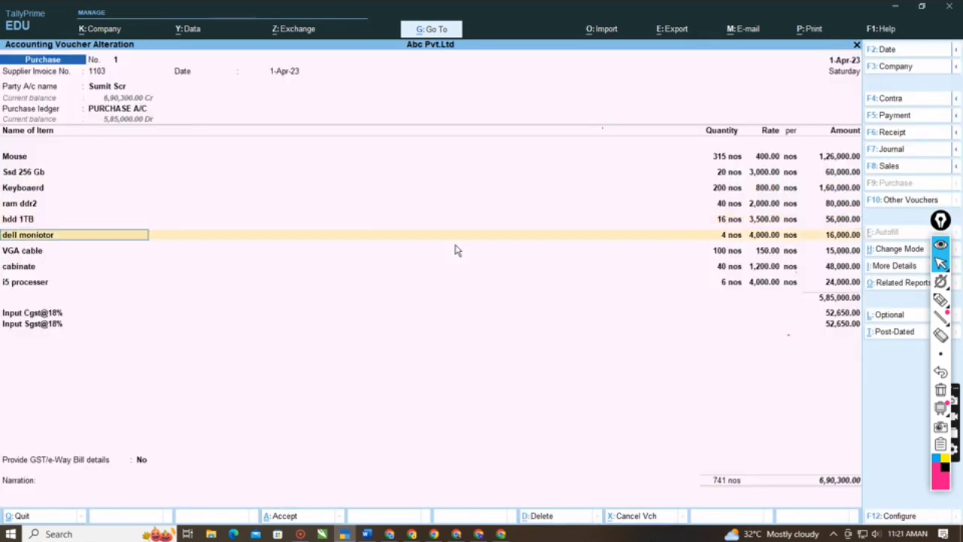
key(Return)
key(Return)
key(Return)
key(Return)
key(Return)
key(Return)
key(Return)
key(Return)
key(Return)
key(Return)
key(Return)
key(Return)
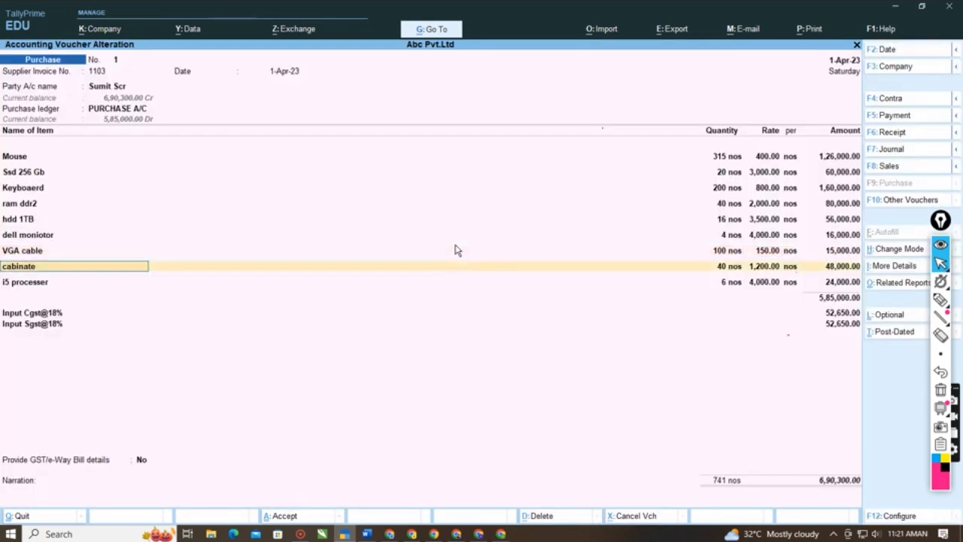
key(Return)
key(Return)
key(Return)
key(Return)
key(Return)
key(Return)
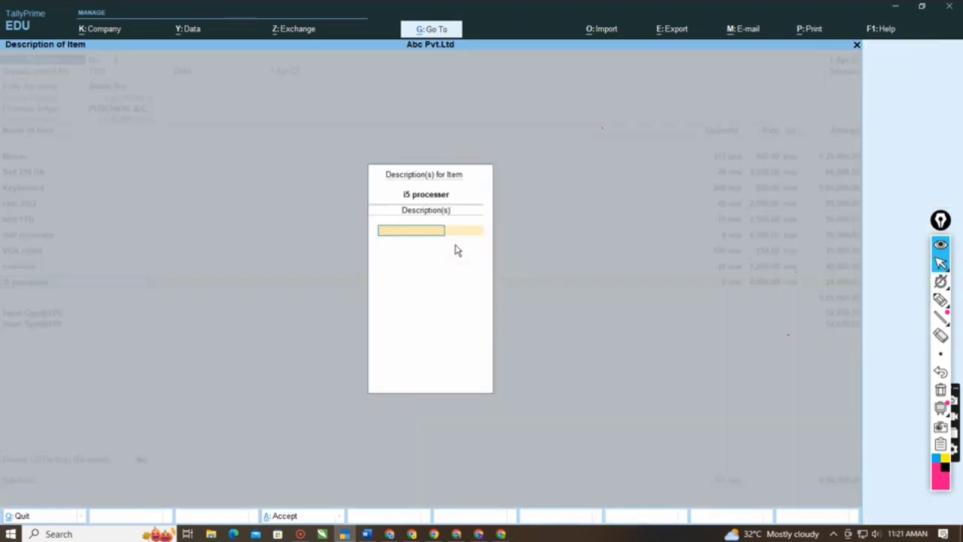
key(Return)
key(Return)
key(Return)
key(Return)
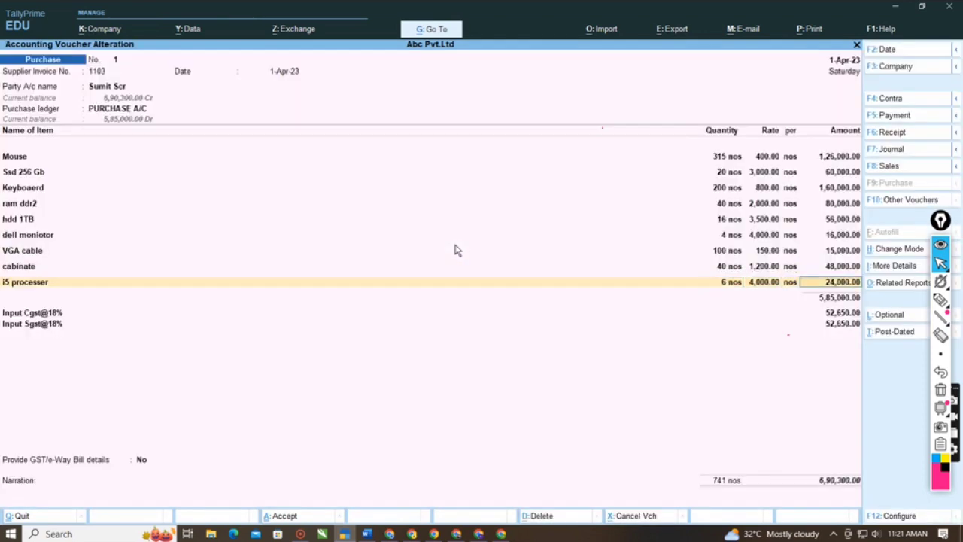
key(Return)
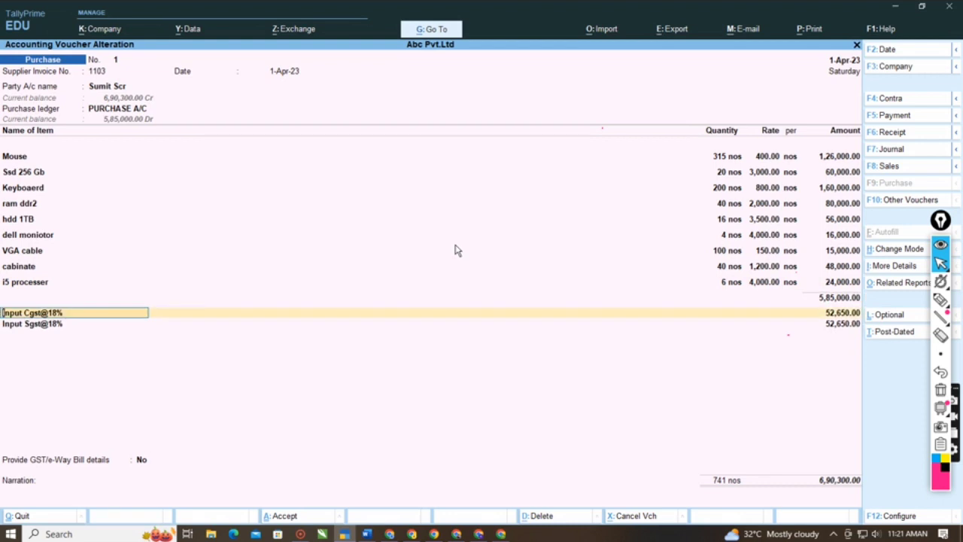
- Start a new ledger named Input Igst under Duties & Taxes with GST as the type of duty
key(alt)
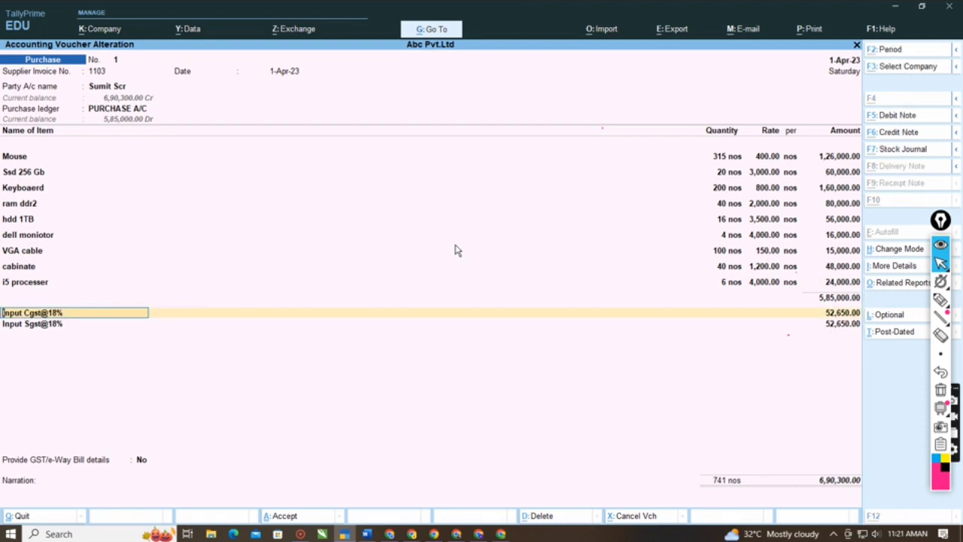
key(alt+c)
text(Inp)
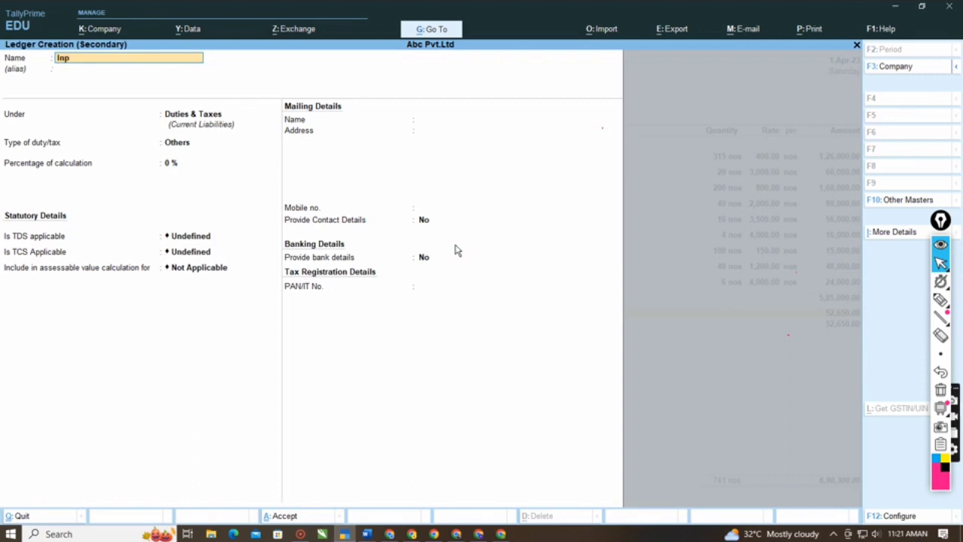
text(ut igst)
key(Return)
key(Return)
key(Return)
key(Up)
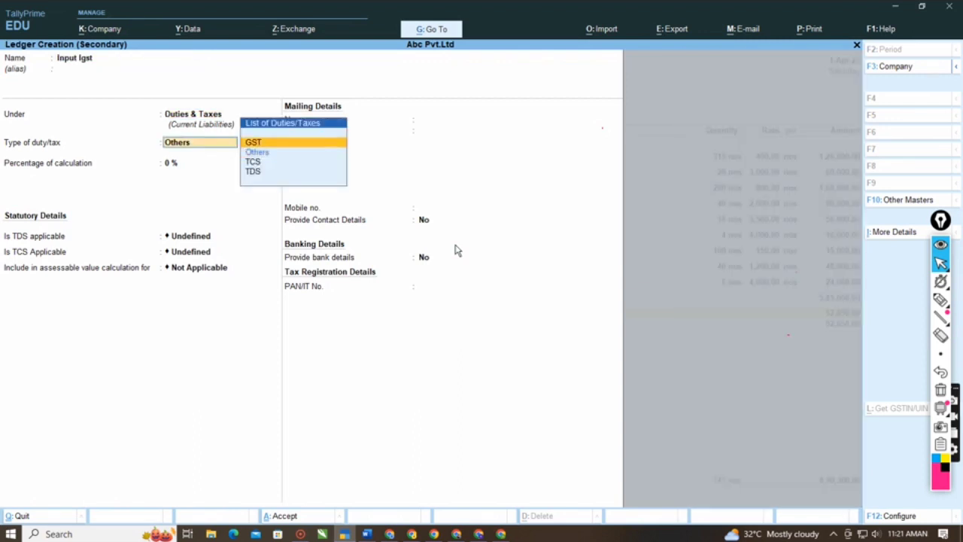
- Set the Input Igst ledger's tax type to Integrated Tax, keep 0 % and no rounding method, and save it
key(Return)
key(Down)
key(Down)
key(Return)
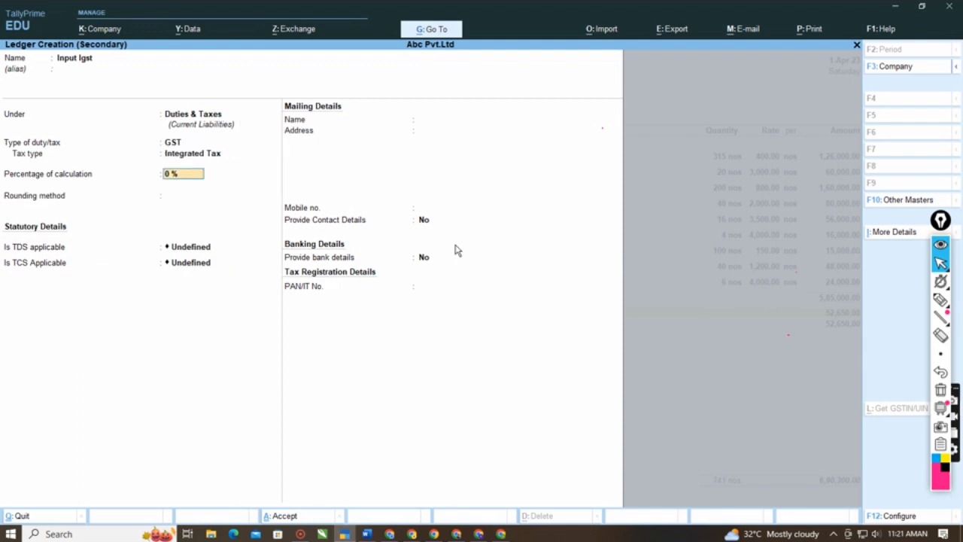
key(Return)
key(Return)
key(Return)
key(Return)
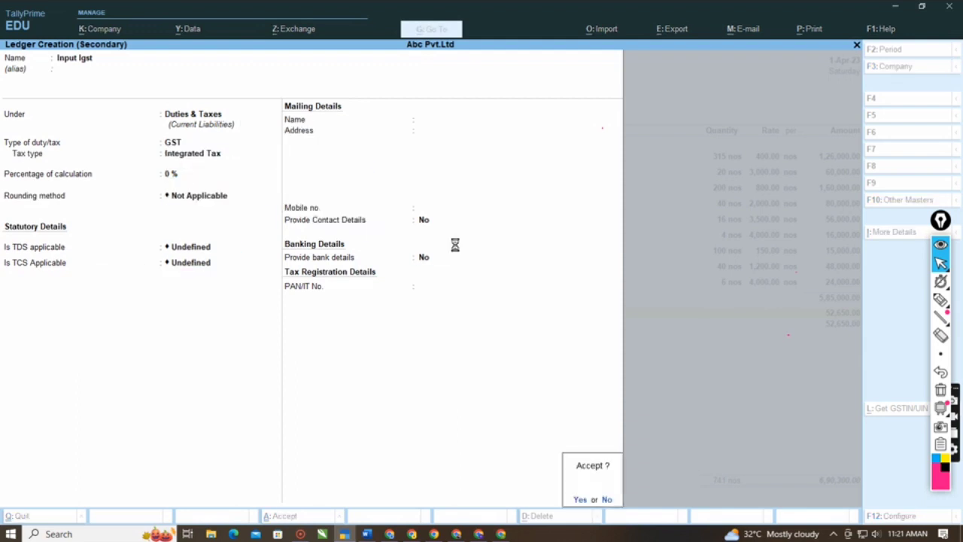
key(Return)
key(Return)
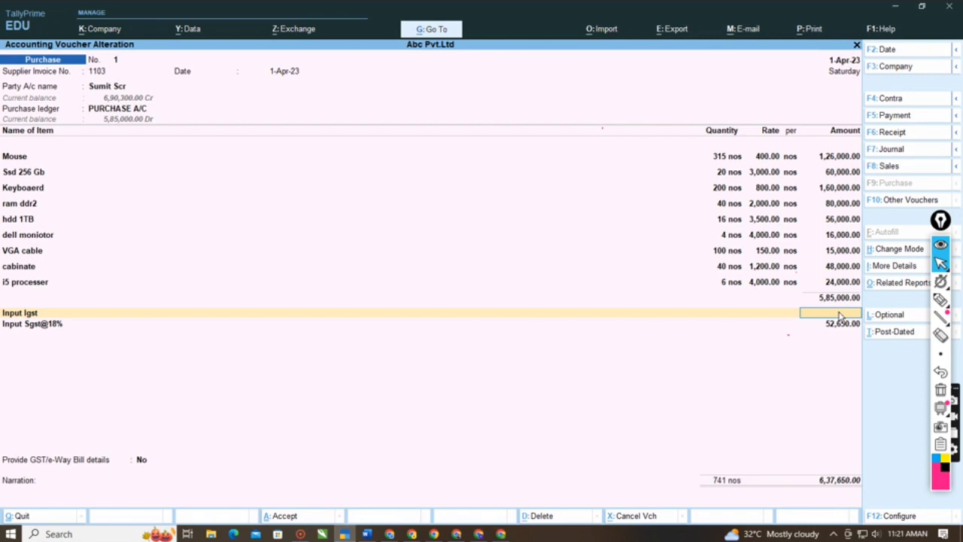
- Discard the changes to the opened voucher and enter supplier invoice number 012 dated 1-Apr-23 in a new purchase voucher
key(Escape)
text(y)
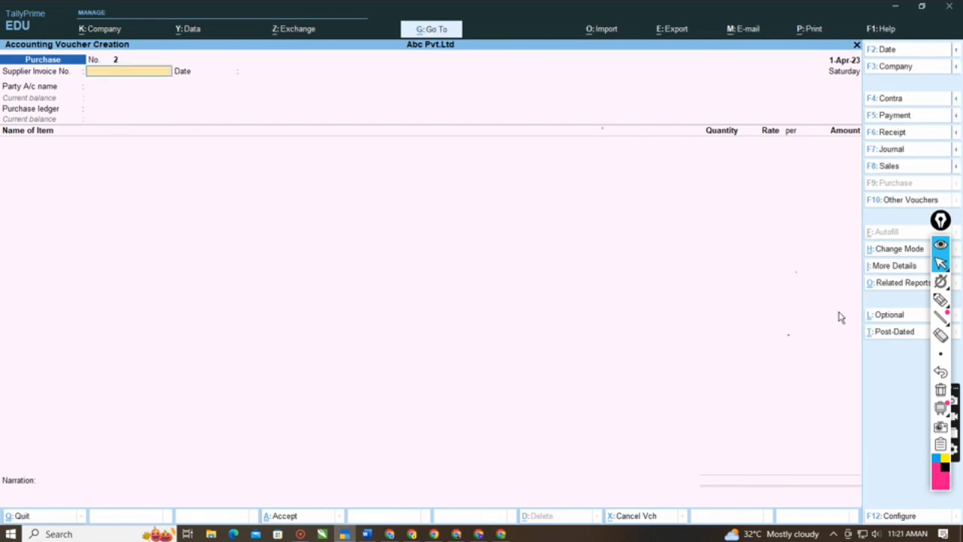
text(012)
key(Return)
key(Return)
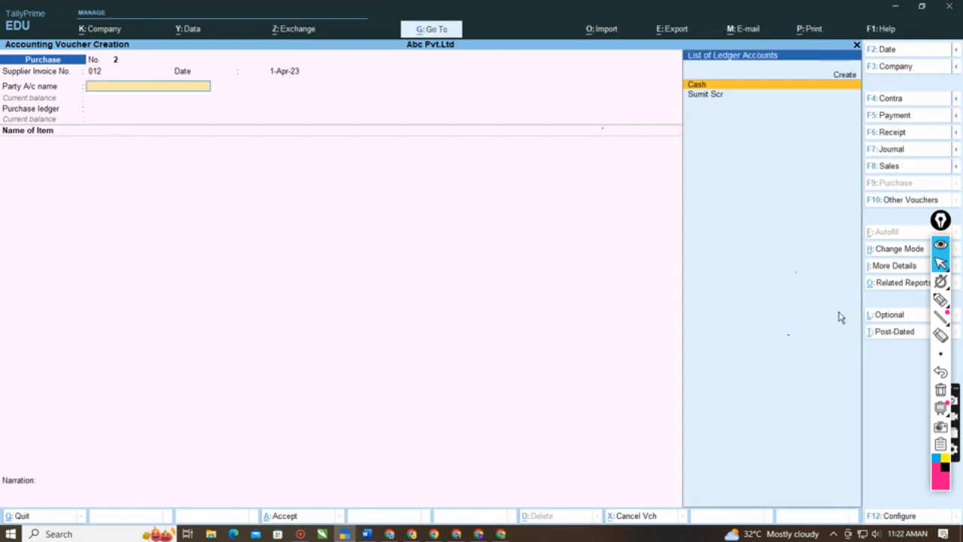
- Create a party ledger with the new supplier's name and place it under Sundry Creditors
key(Up)
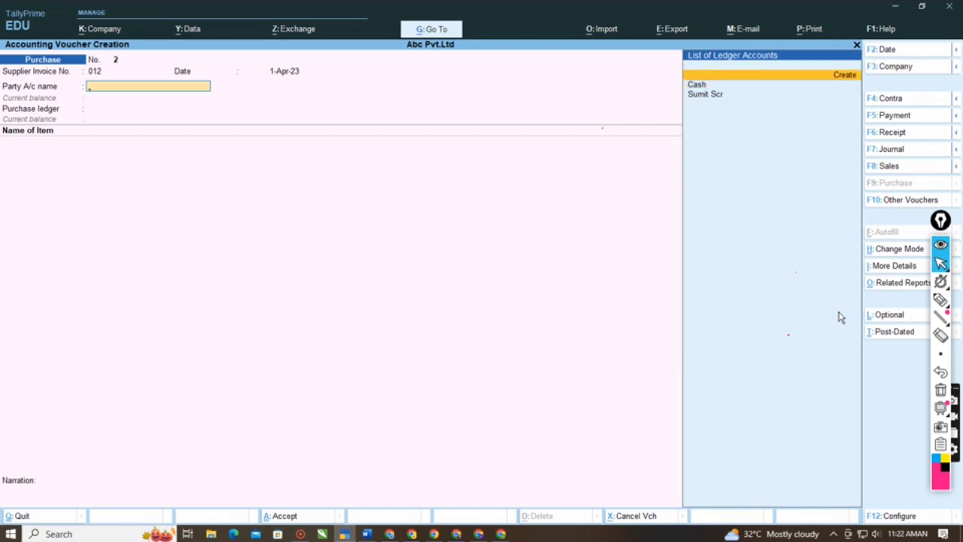
key(Return)
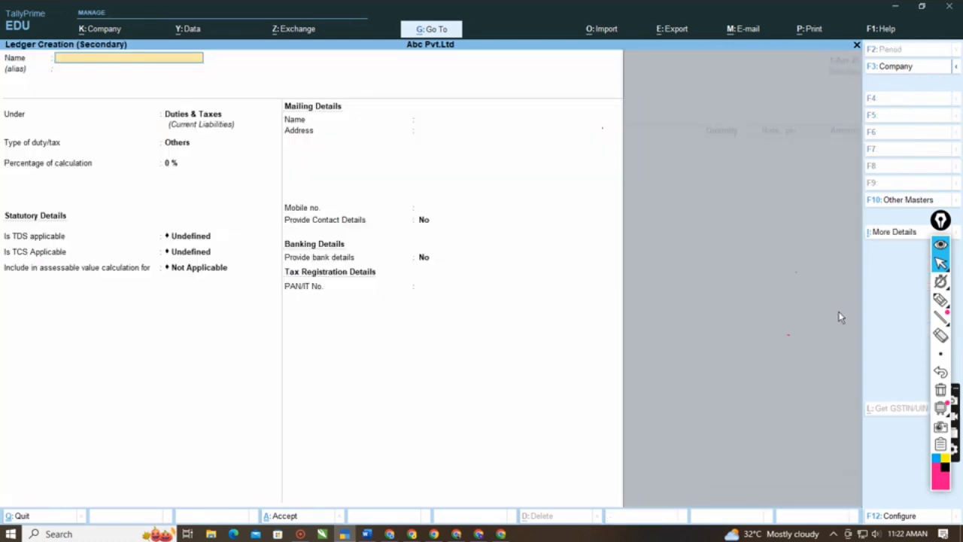
text(Mohit Cr)
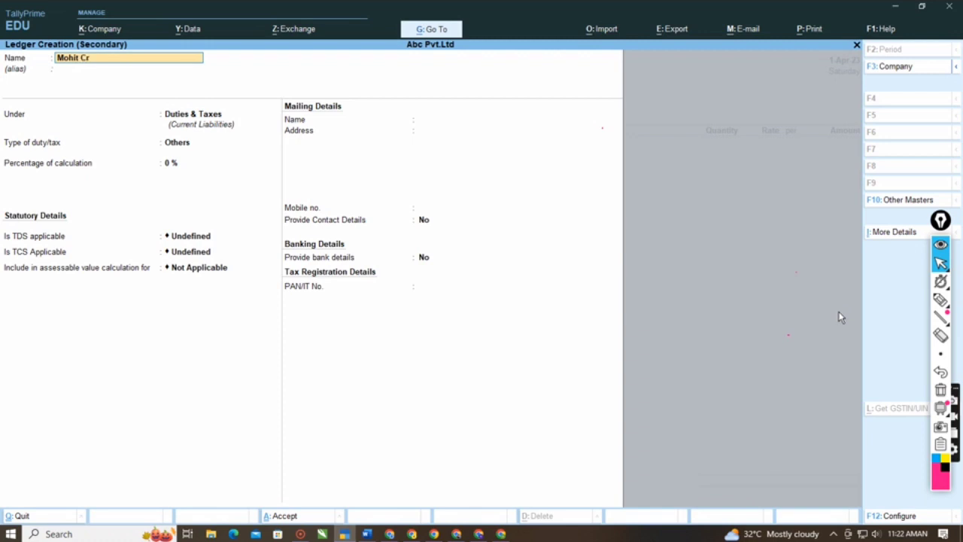
key(BackSpace)
key(BackSpace)
text(Scr)
key(Return)
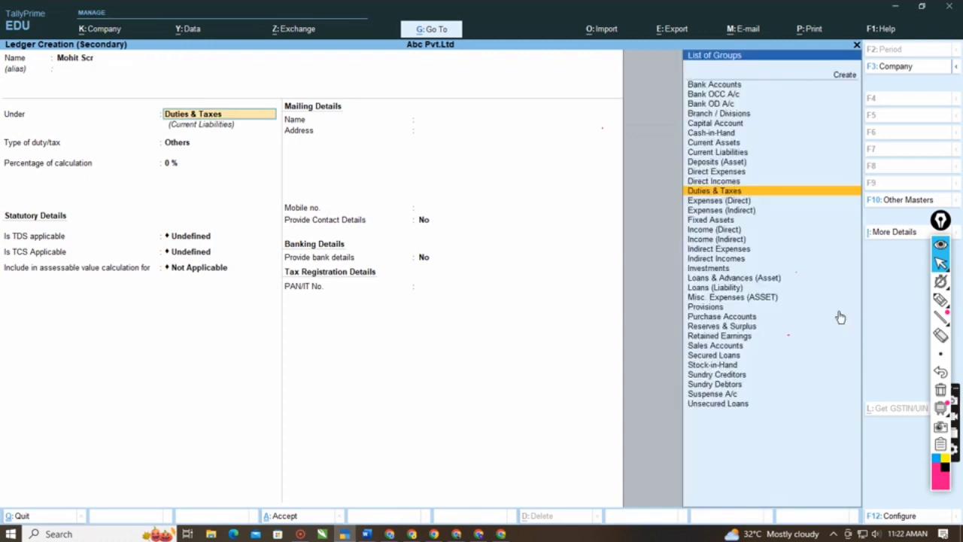
text(Sund)
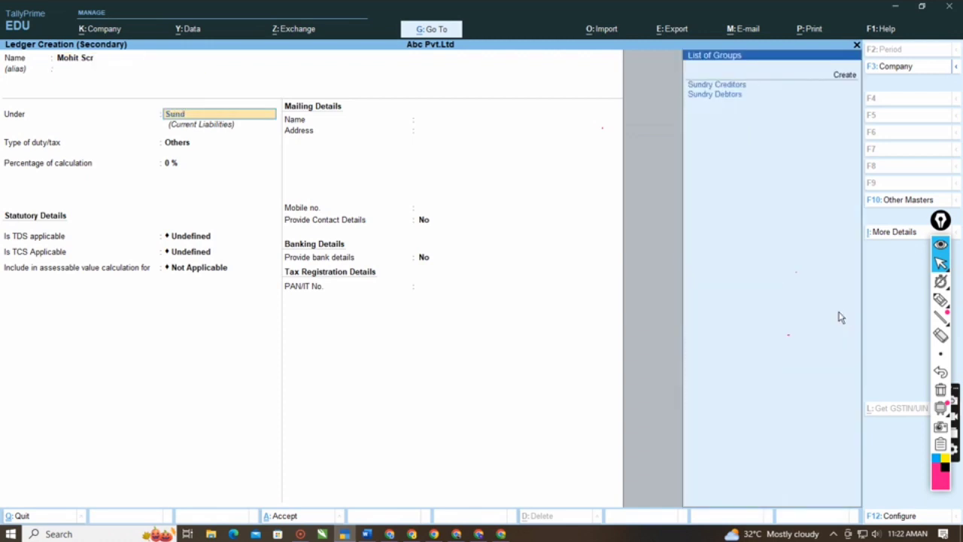
key(Return)
- Set the supplier's state to Goa, leave the other ledger details at their defaults, and save the ledger
key(Return)
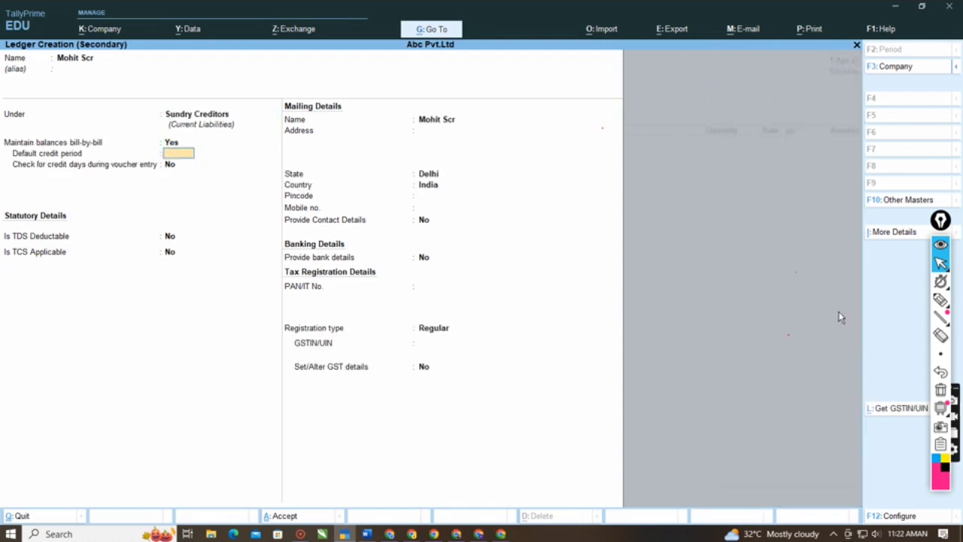
key(Return)
key(Return)
key(Return)
key(Return)
key(Return)
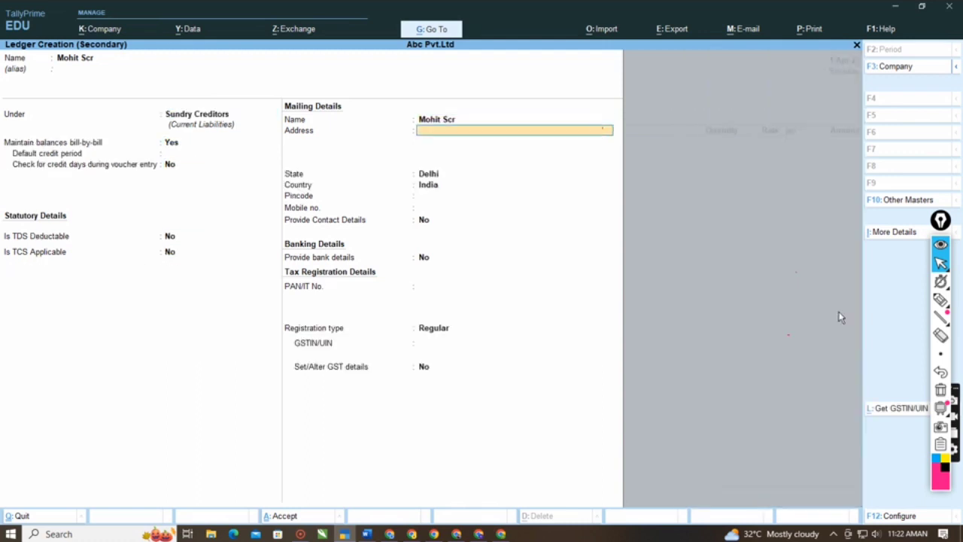
key(Down)
key(Return)
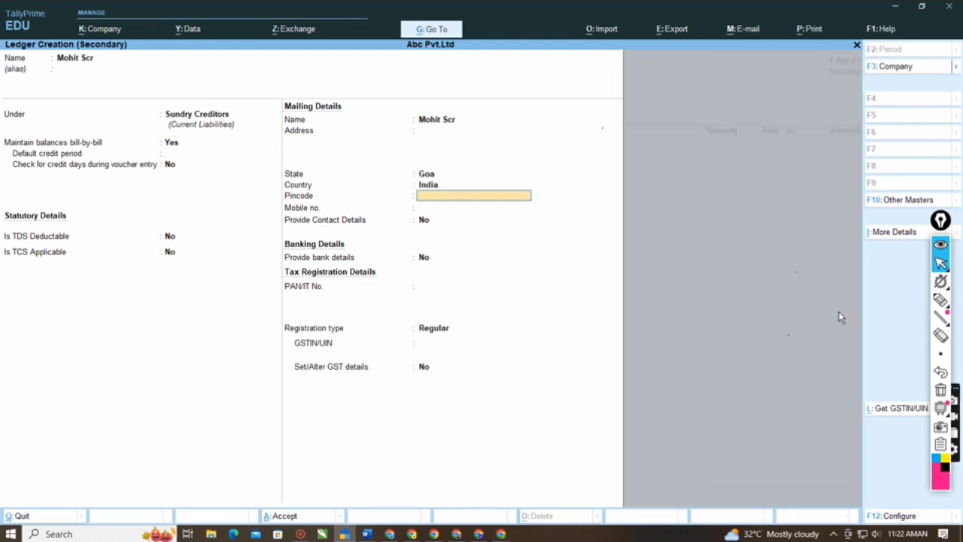
key(Return)
key(Return)
key(Return)
key(Return)
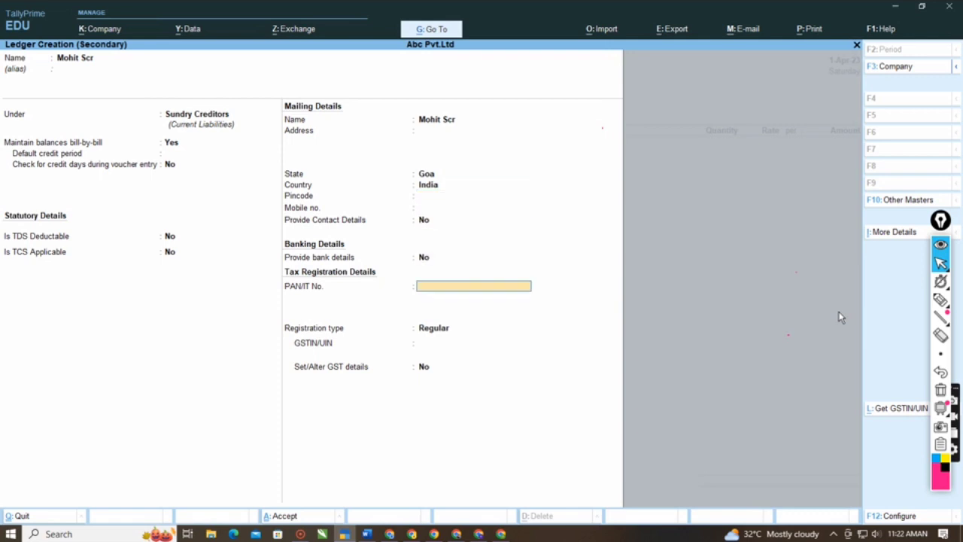
key(ctrl)
key(ctrl+a)
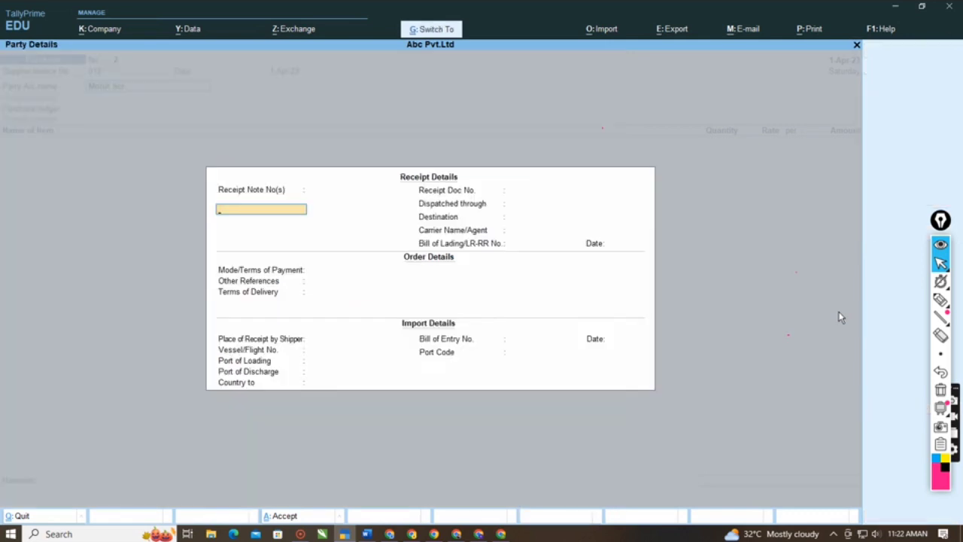
- Accept the blank receipt and default party details and choose PURCHASE A/C as the purchase ledger
key(ctrl+a)
key(ctrl+a)
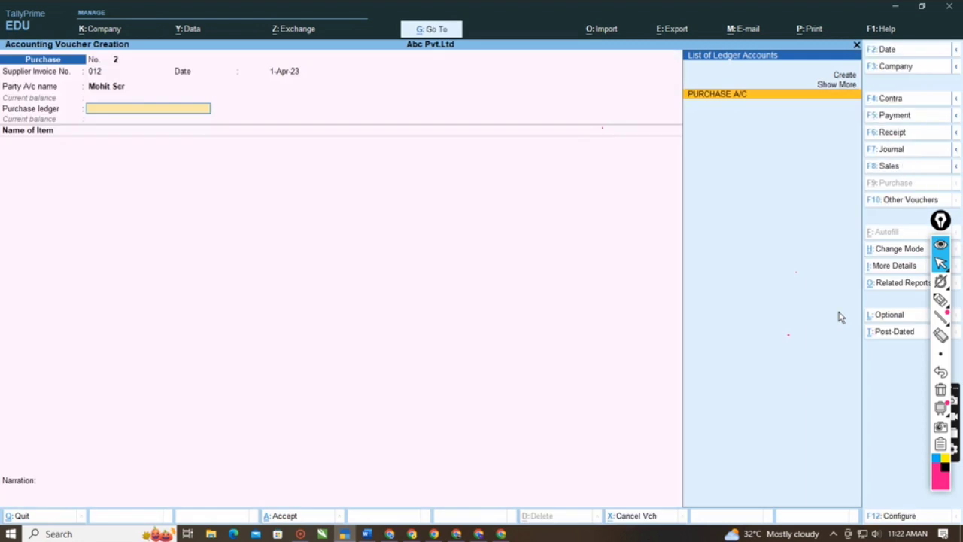
key(Return)
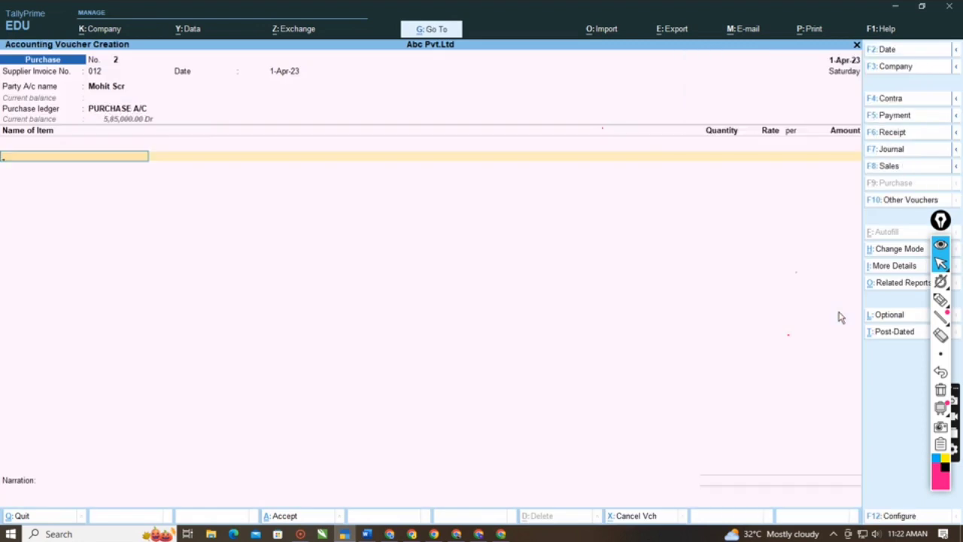
- Add the cabinate stock item to the purchase voucher with quantity 20 nos, keeping the 1,200.00 rate and a blank description
key(Down)
key(Down)
key(Down)
key(Down)
key(Down)
key(Down)
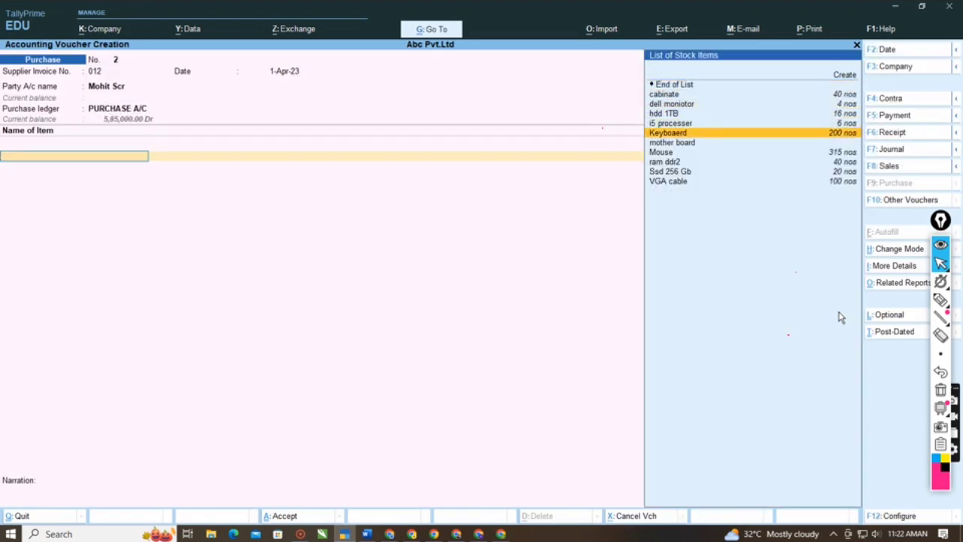
key(Down)
key(Up)
key(Up)
key(Up)
key(Up)
key(Up)
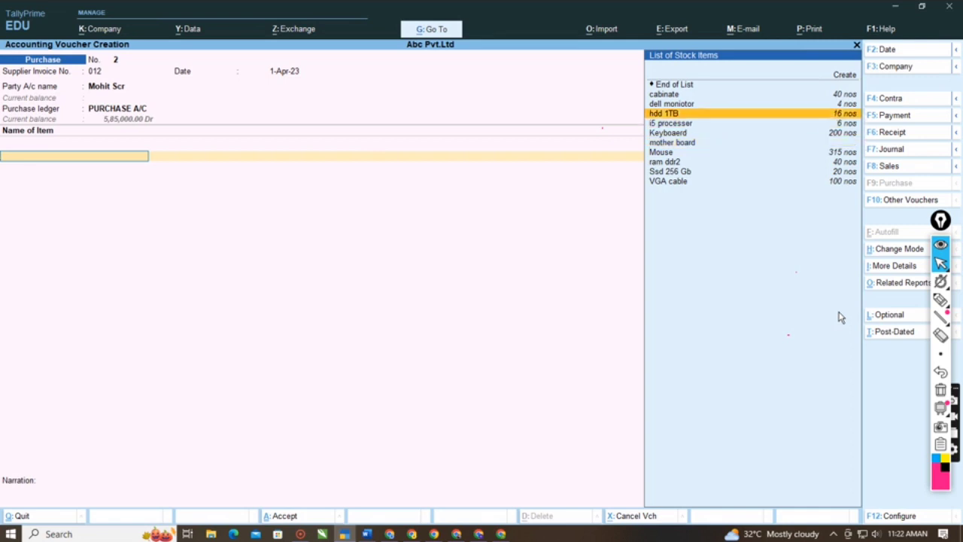
key(Return)
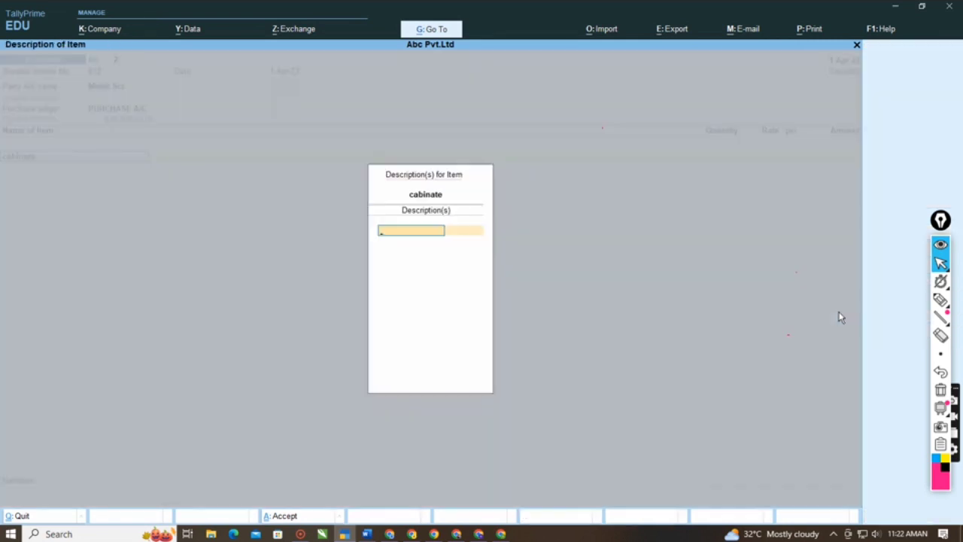
key(Return)
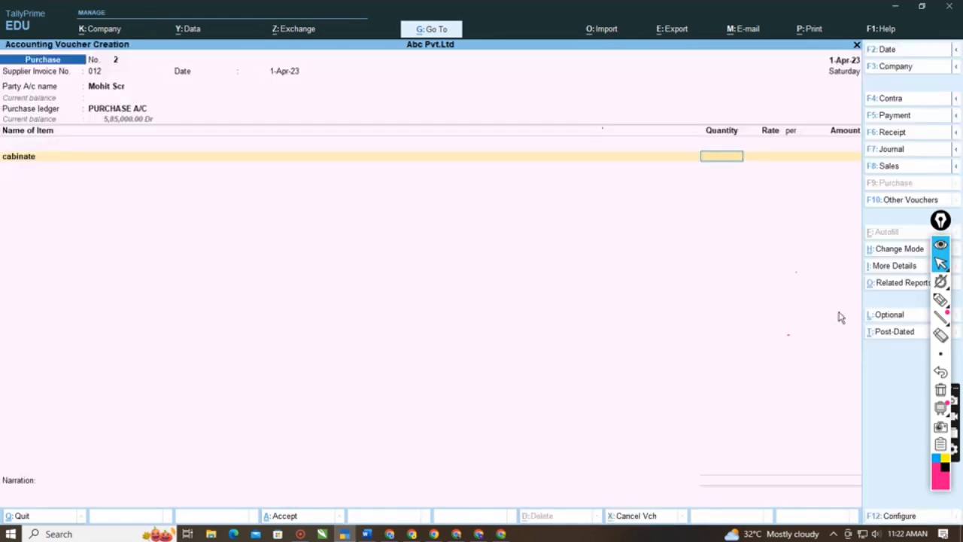
text(20)
key(Return)
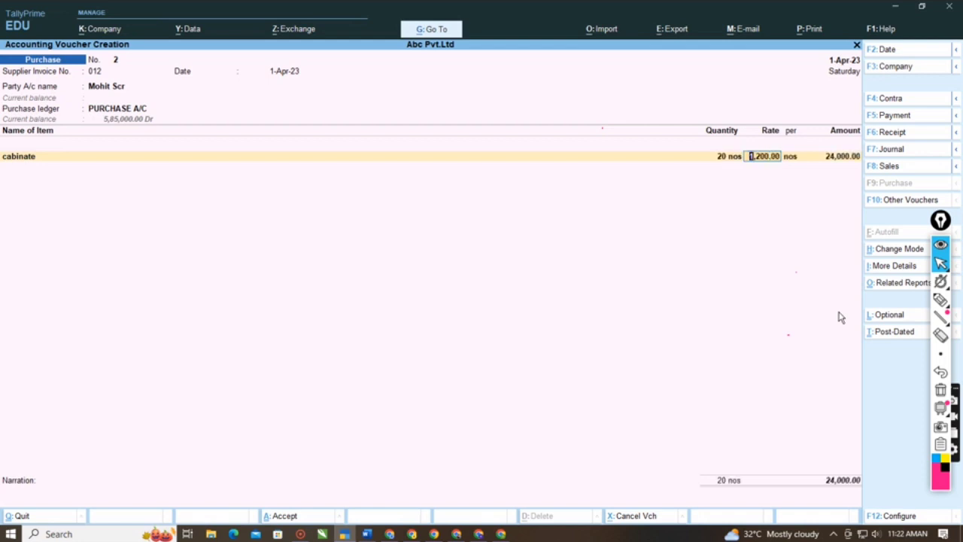
key(Return)
key(Return)
key(Return)
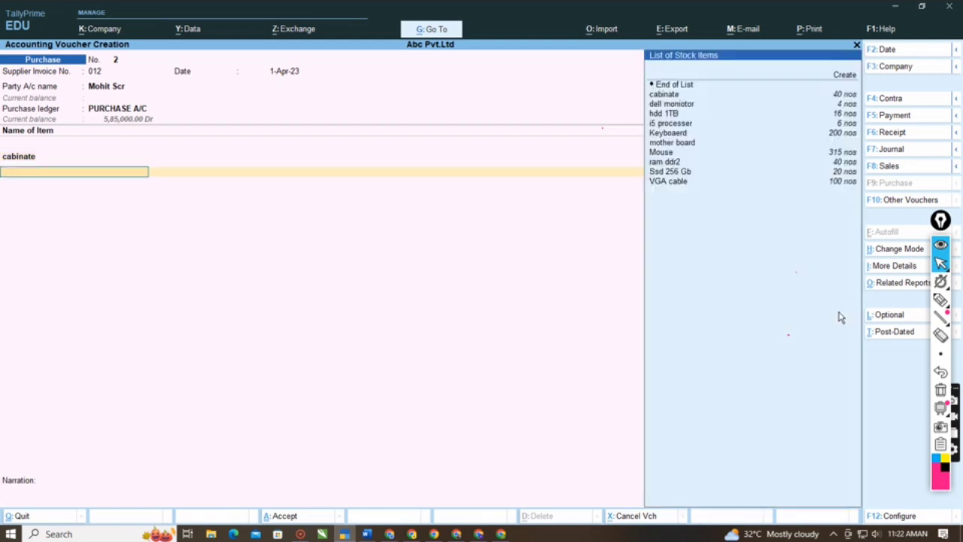
- Add the hdd 1TB stock item with quantity 40 nos, keeping the 3,500.00 rate and a blank description
key(Down)
key(Down)
key(Down)
key(Down)
key(Return)
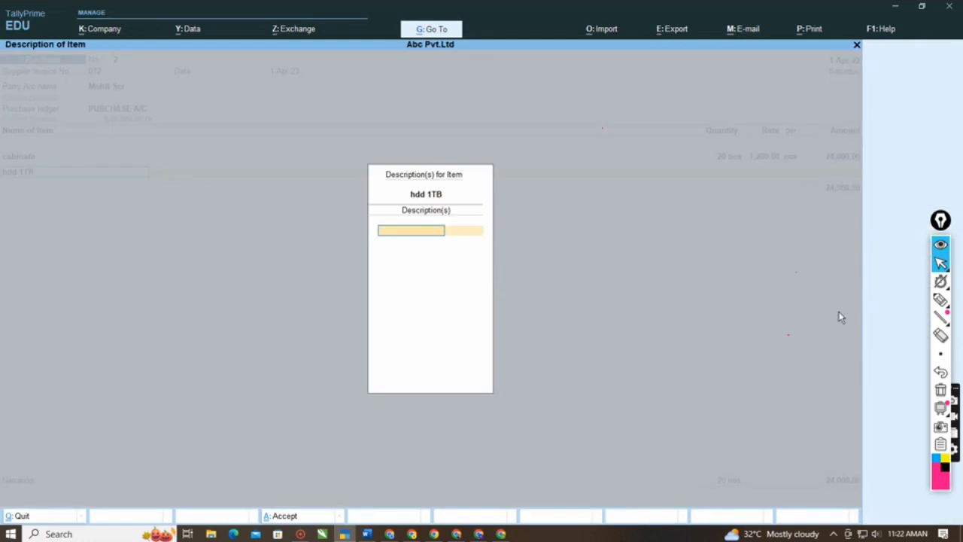
key(Return)
text(4)
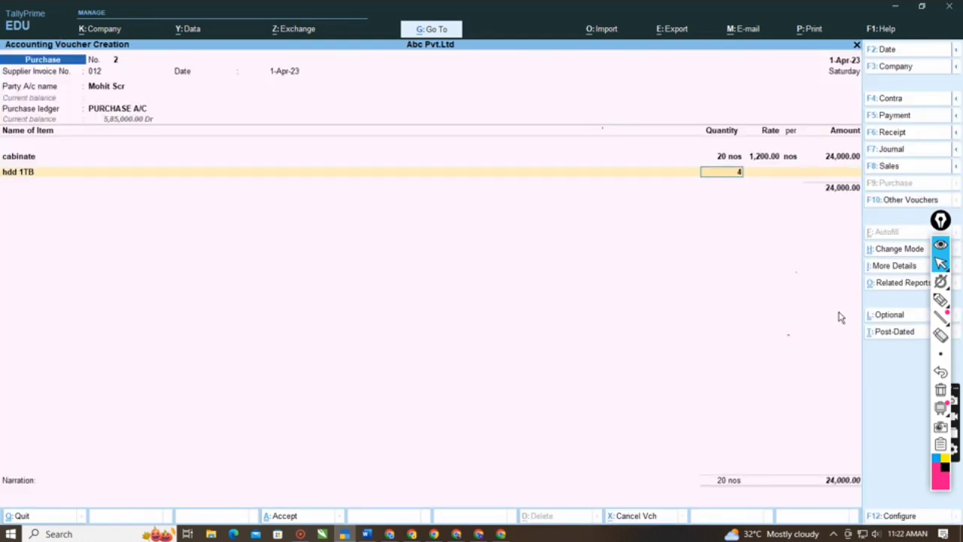
text(0)
key(Return)
- End the item list and add the Input Igst ledger with its calculated tax amount
key(Return)
key(Return)
key(Return)
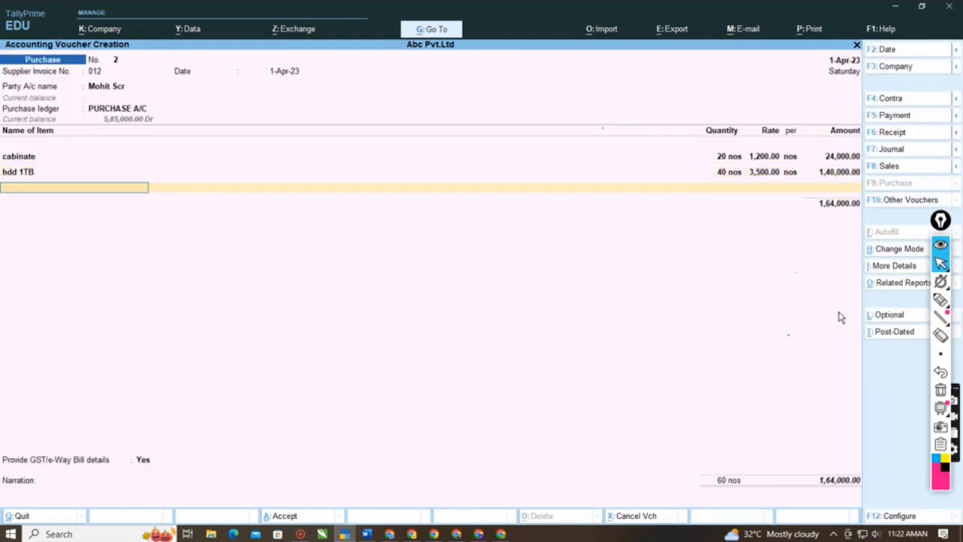
key(Return)
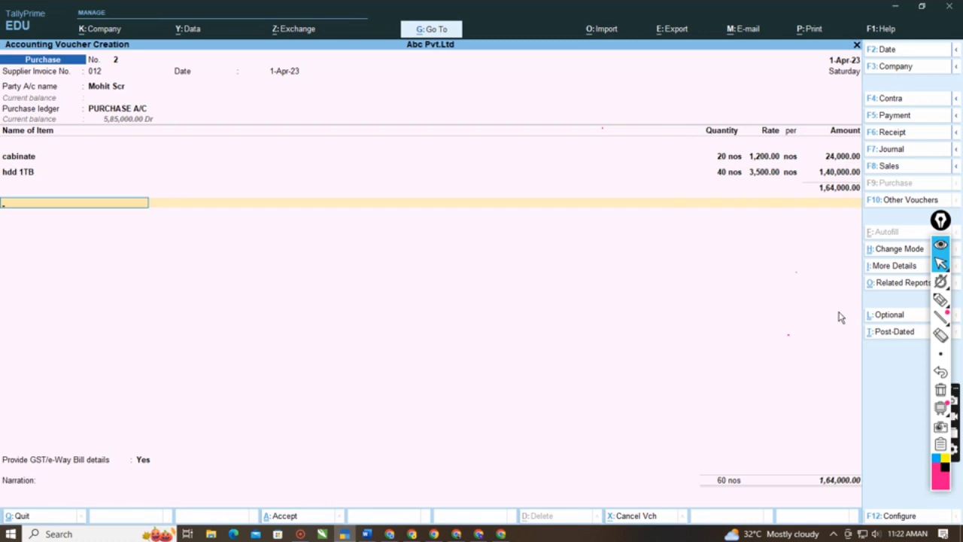
key(Down)
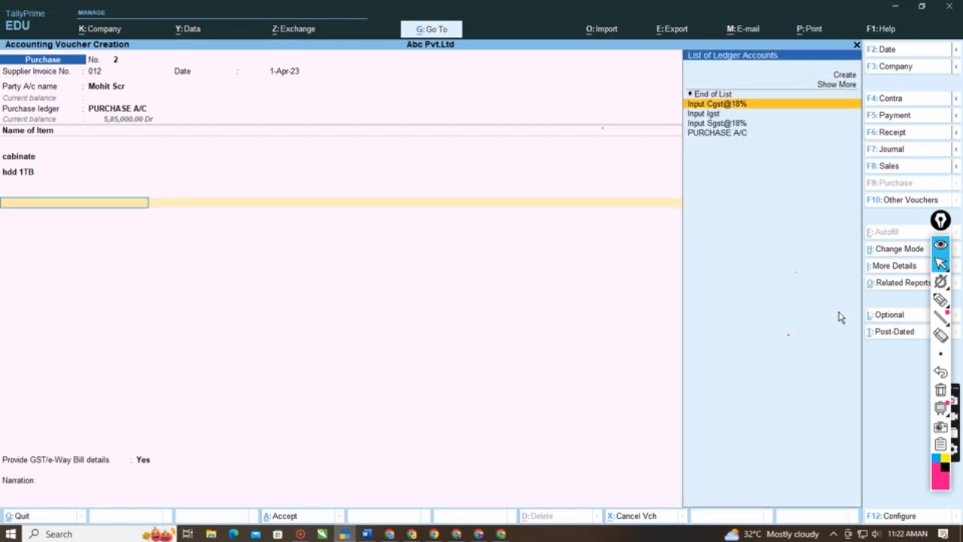
key(Down)
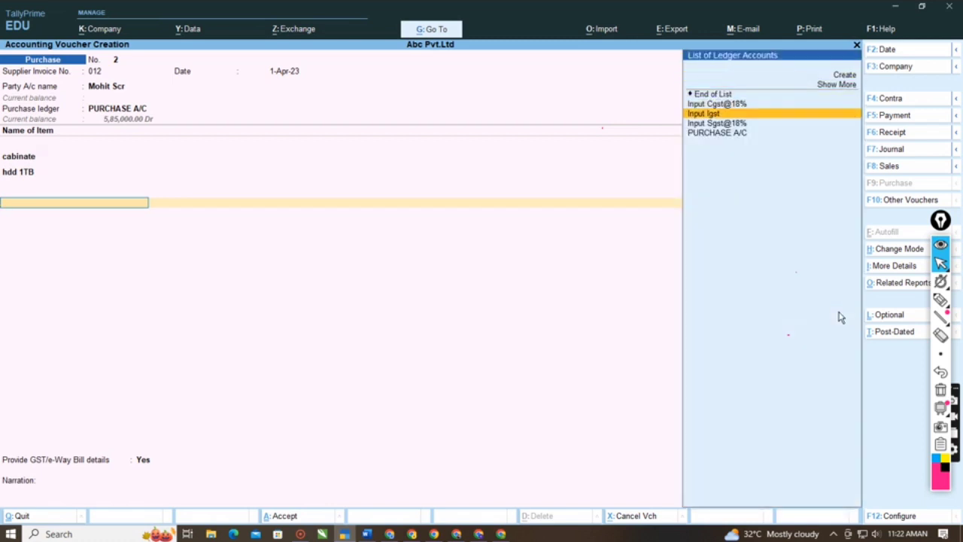
key(Return)
key(Return)
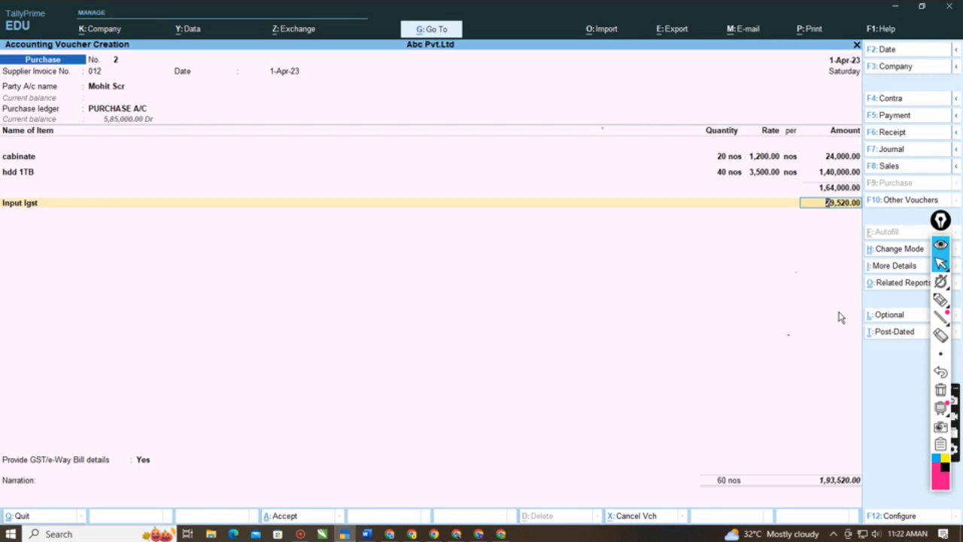
key(Return)
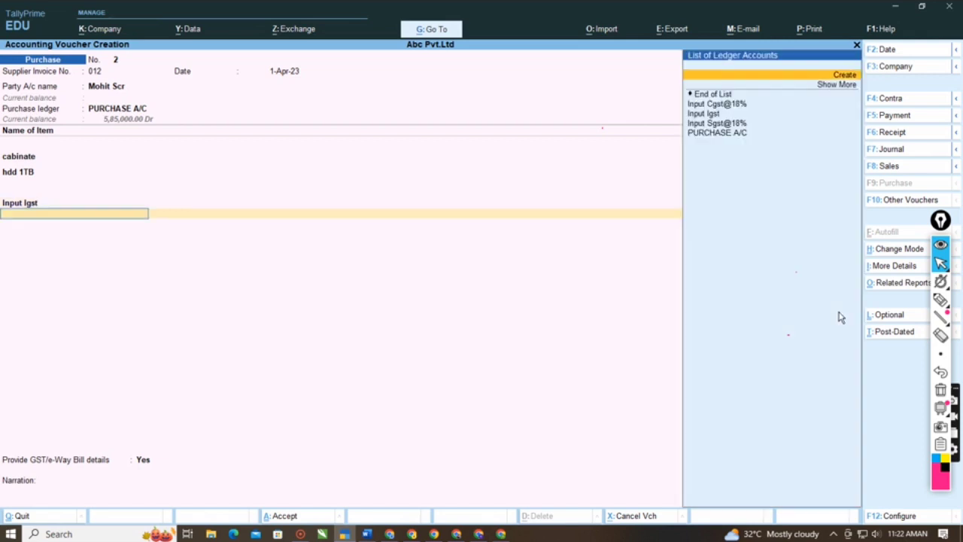
- Try adding the Input Cgst@18% ledger below the Input Igst line
key(Down)
key(Down)
key(Up)
key(Up)
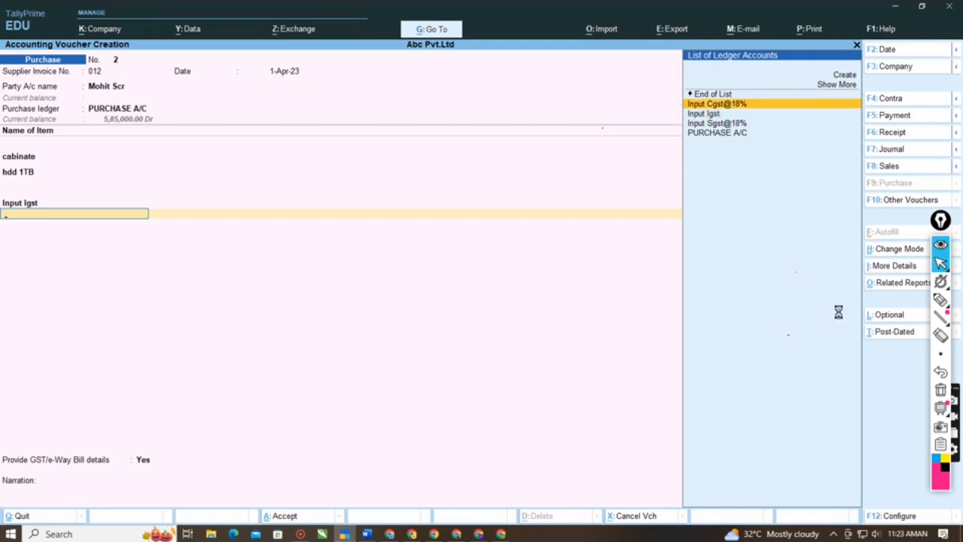
key(Return)
key(Return)
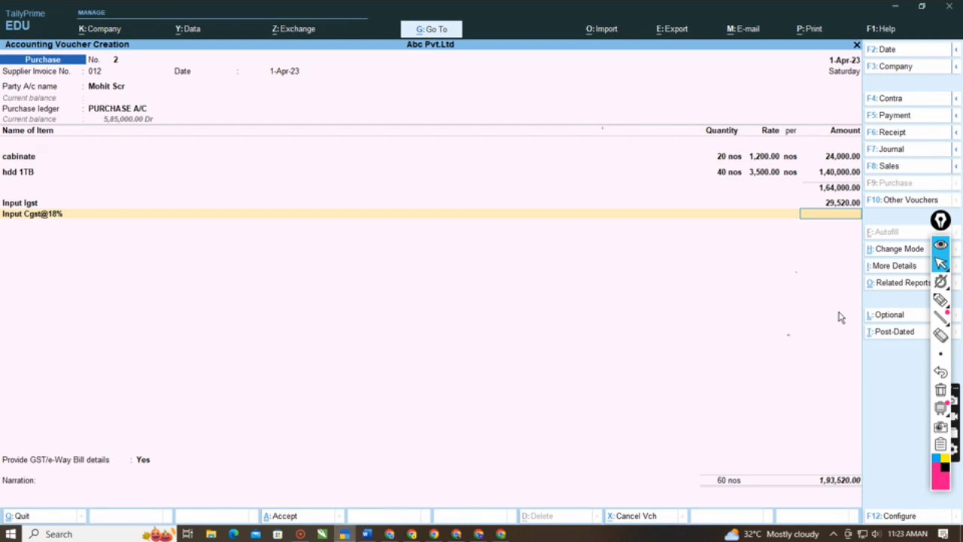
- Abandon the interstate purchase voucher and return to the Gateway of Tally
key(Escape)
key(Escape)
key(n)
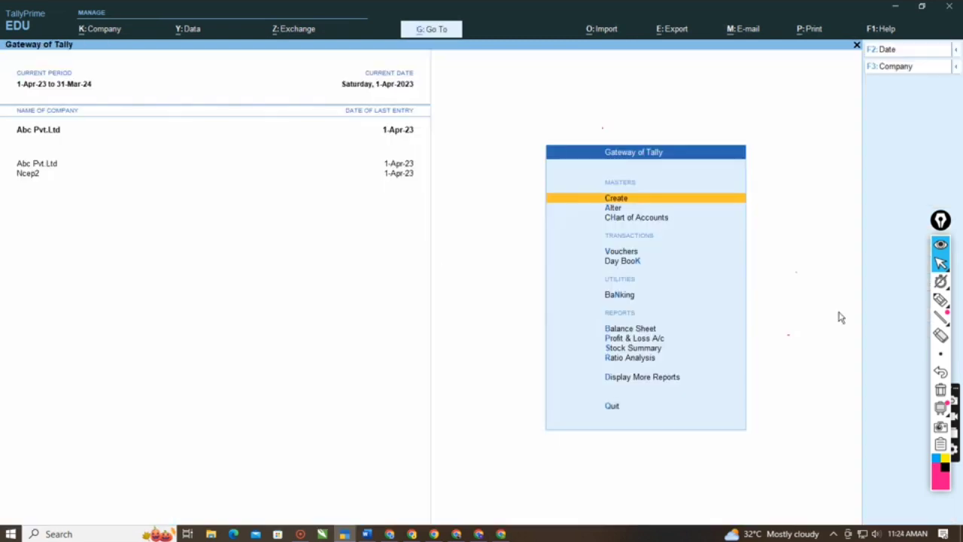
- Open the Stock Summary report and drill into the Computer Items group
key(Down)
key(Down)
key(Down)
key(Down)
key(Down)
key(Down)
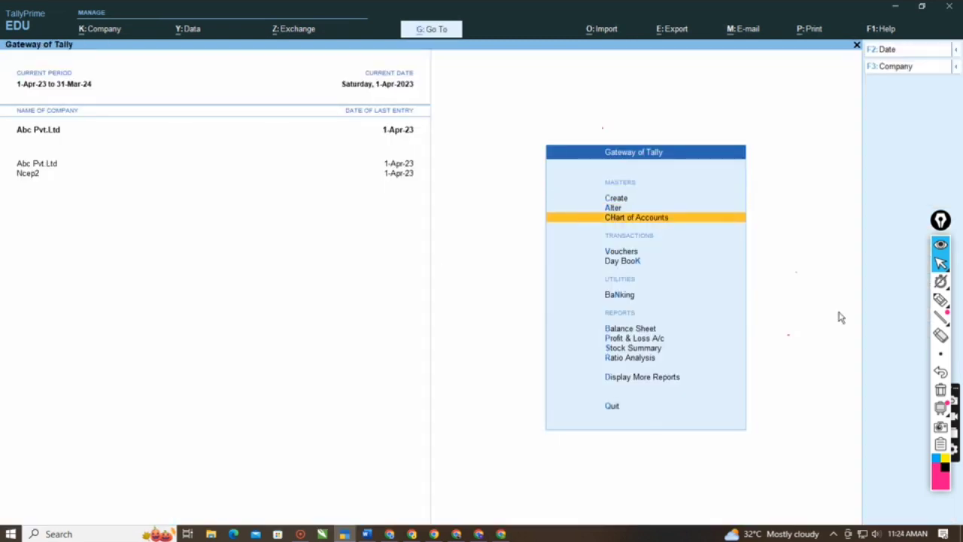
key(Up)
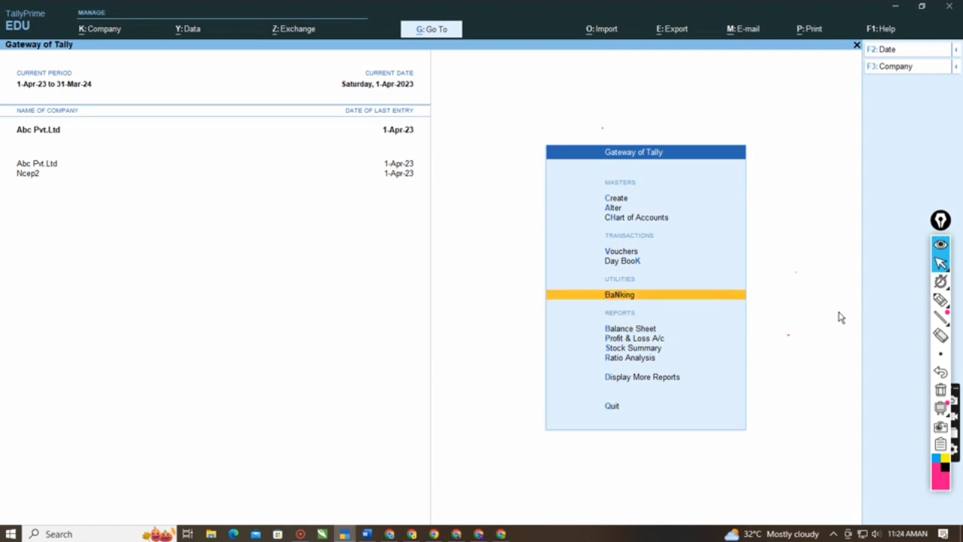
key(Down)
key(Down)
key(Down)
key(Down)
key(Up)
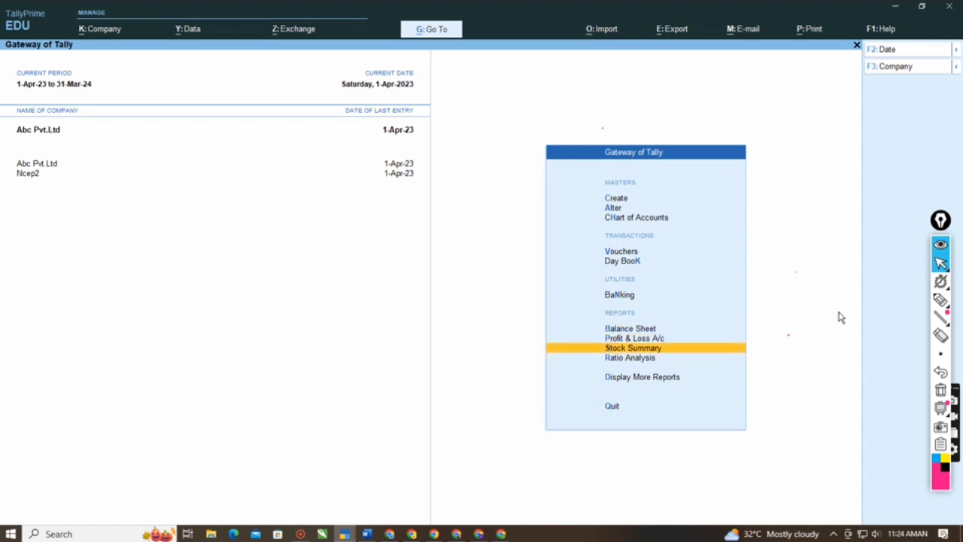
key(Return)
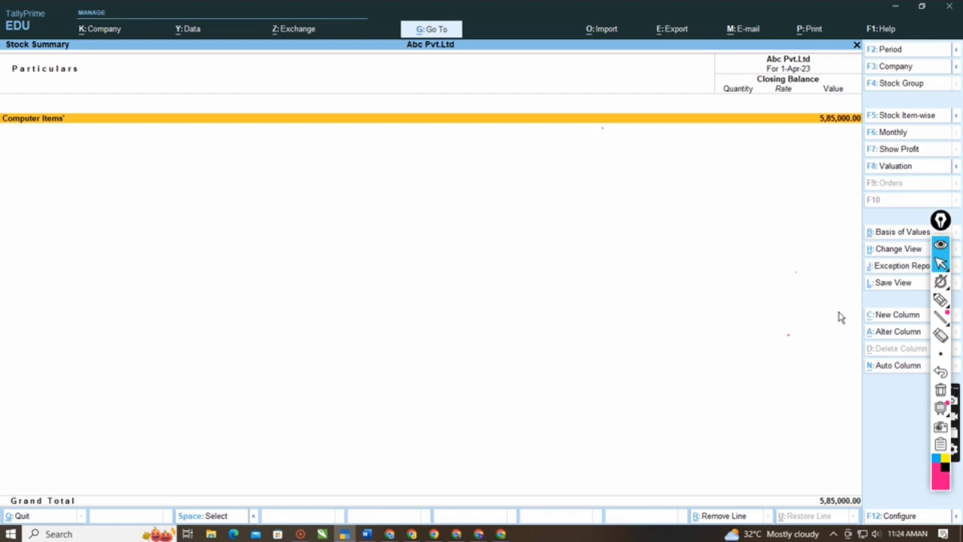
key(Return)
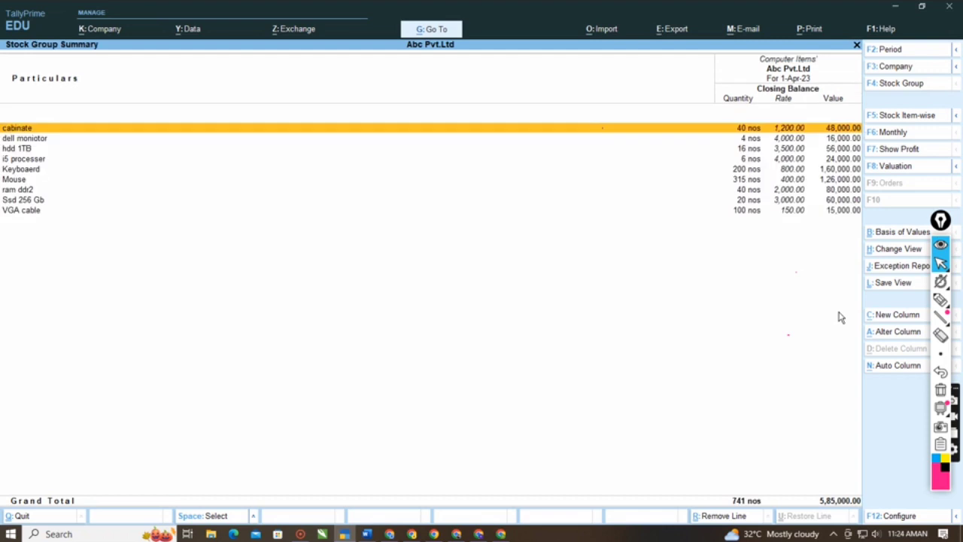
- Examine the closing quantity, rate and value of each stock item in the group, and close the report
key(Down)
key(Down)
key(Down)
key(Down)
key(Down)
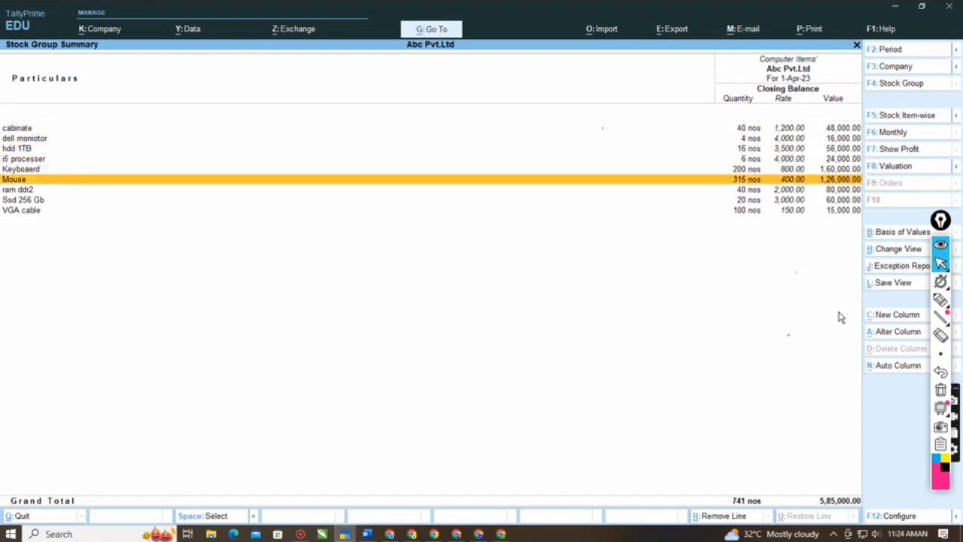
key(Up)
key(Up)
key(Up)
key(Up)
key(Up)
key(Down)
key(Down)
key(Down)
key(Down)
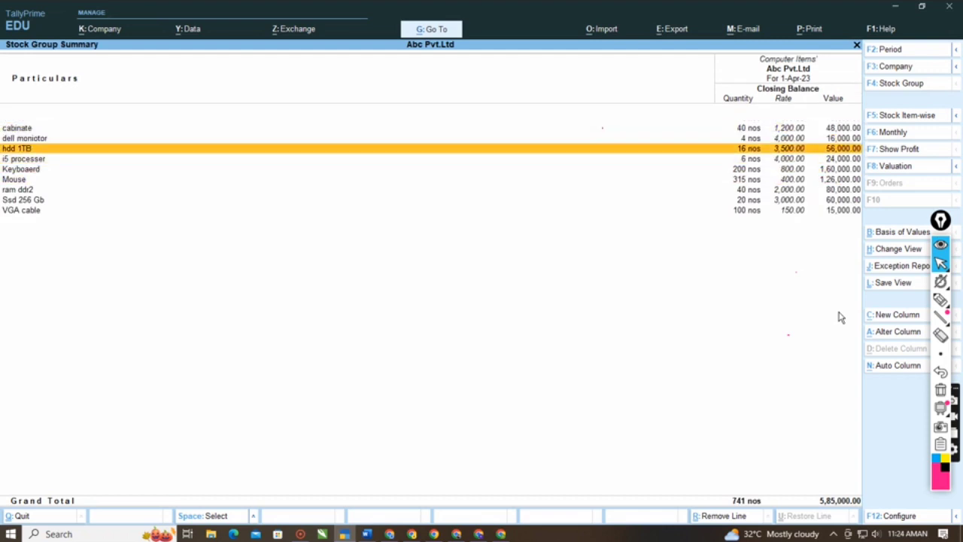
key(Down)
key(Down)
key(Down)
key(Down)
key(Up)
key(Up)
key(Up)
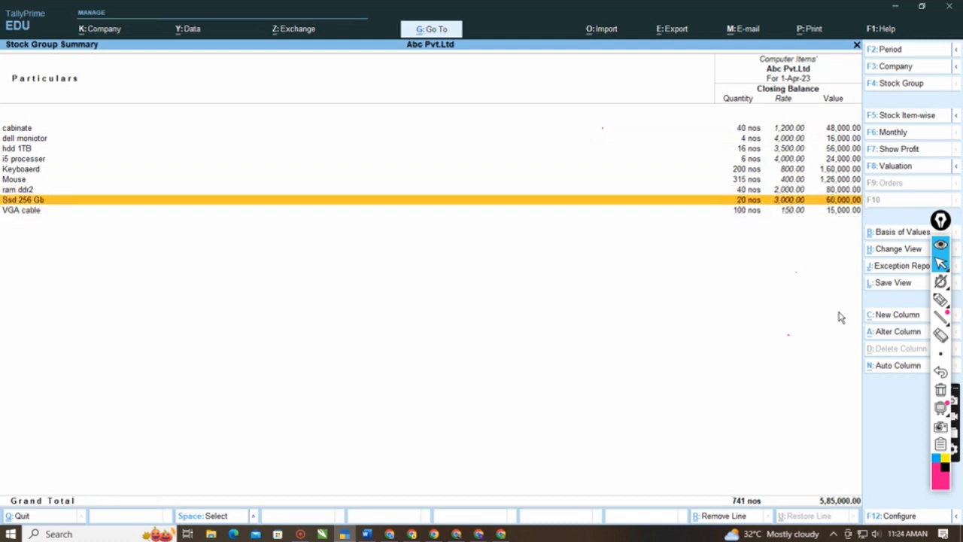
key(Up)
key(Up)
key(Up)
key(Up)
key(Up)
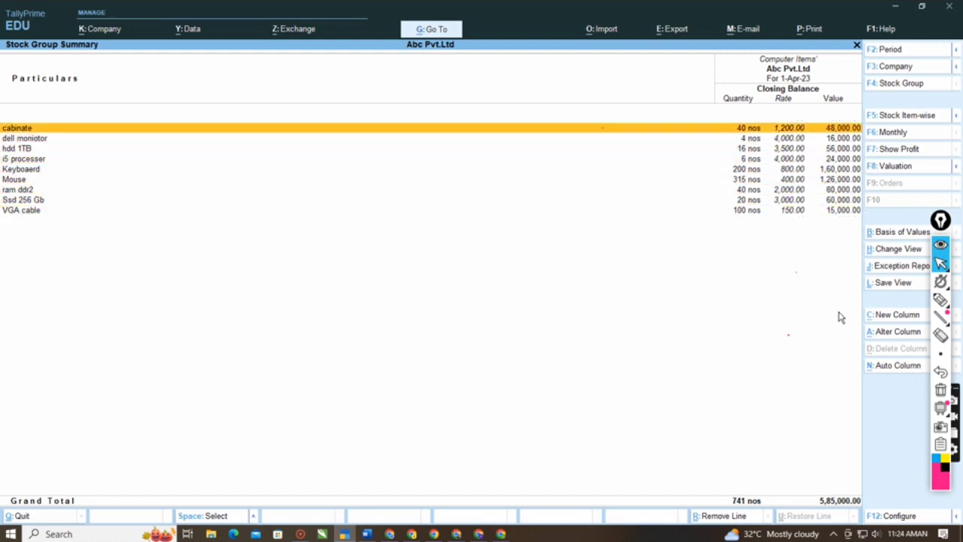
key(Escape)
key(Escape)
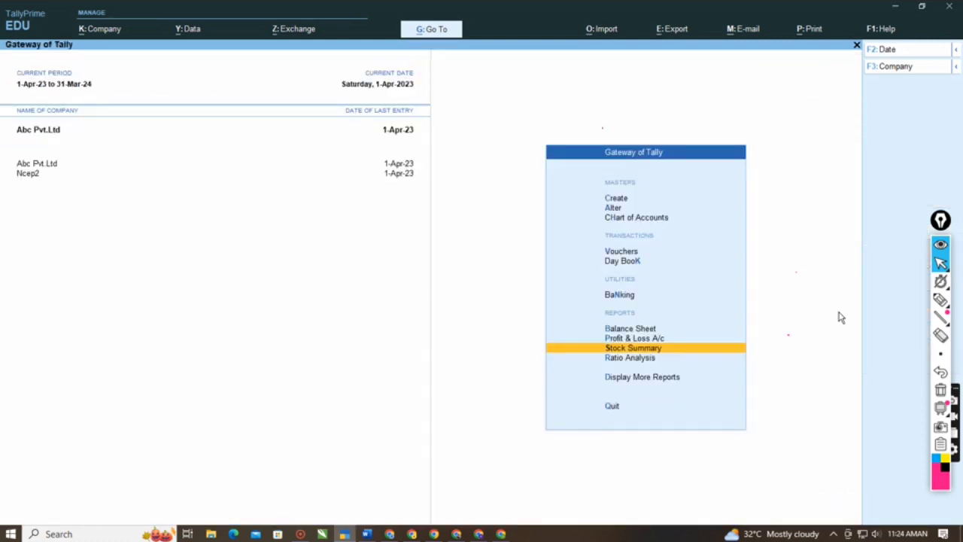
- In a new purchase voucher, circle the Sales voucher type with the annotation pen and erase the mark
key(v)
key(F9)
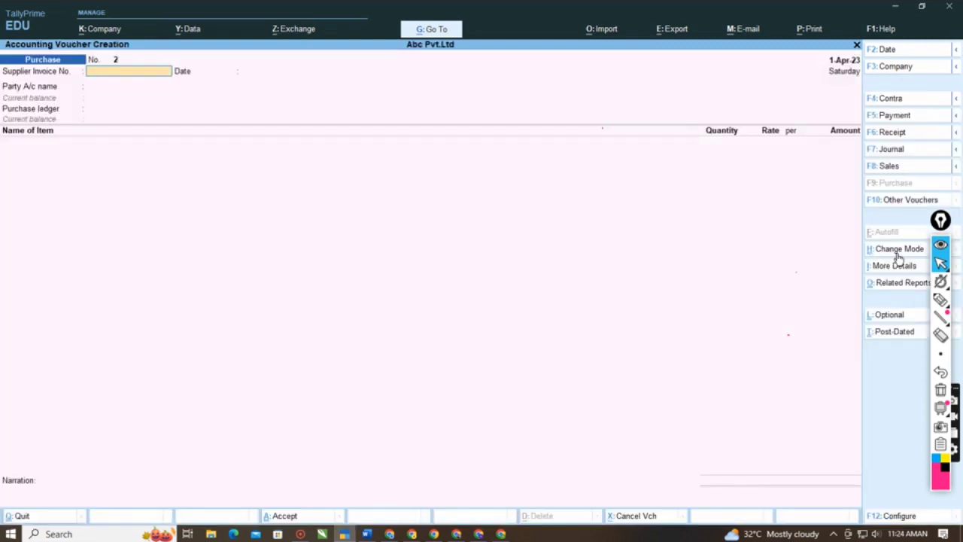
click(942, 302)
mouse_move(916, 157)
mouse_down()
mouse_move(862, 157)
mouse_move(882, 177)
mouse_move(906, 155)
mouse_move(914, 160)
mouse_up()
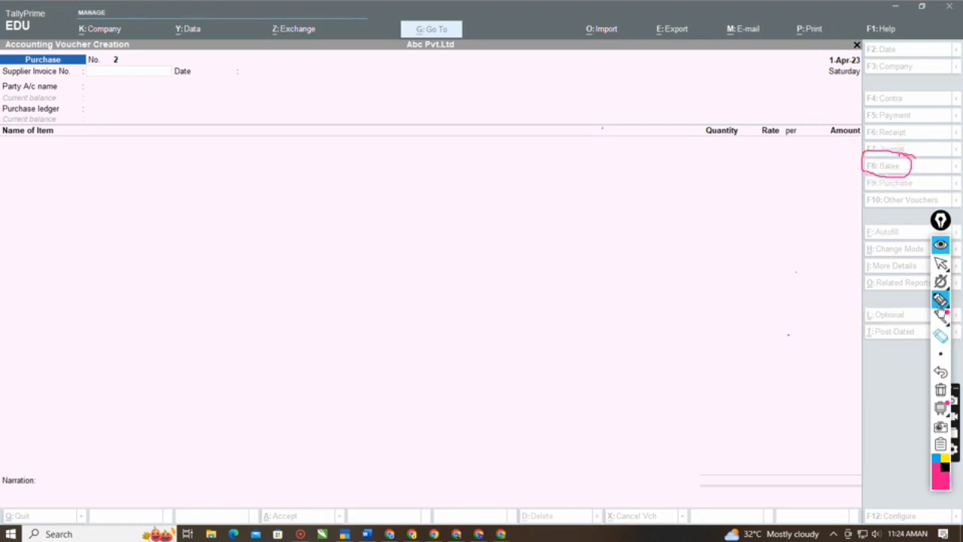
click(941, 336)
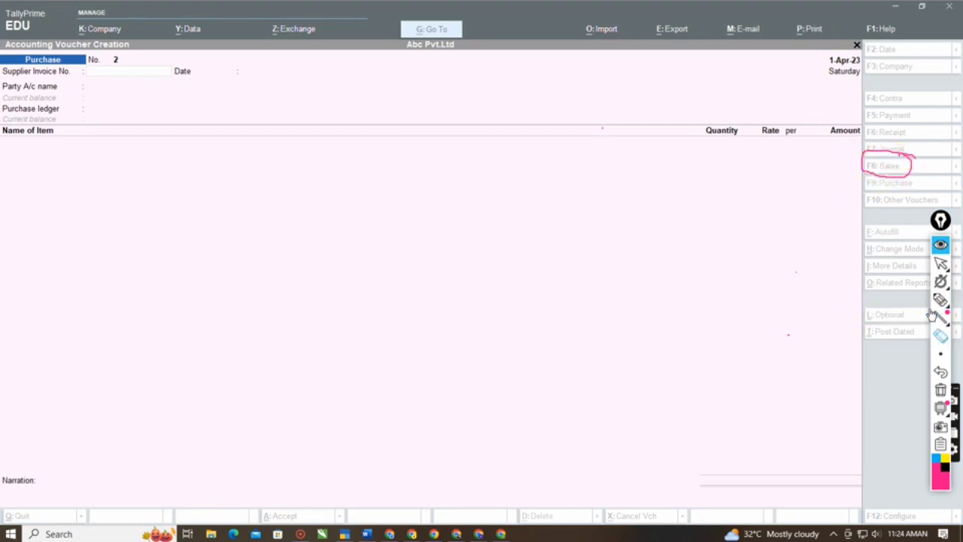
drag(893, 144, 877, 174)
click(941, 262)
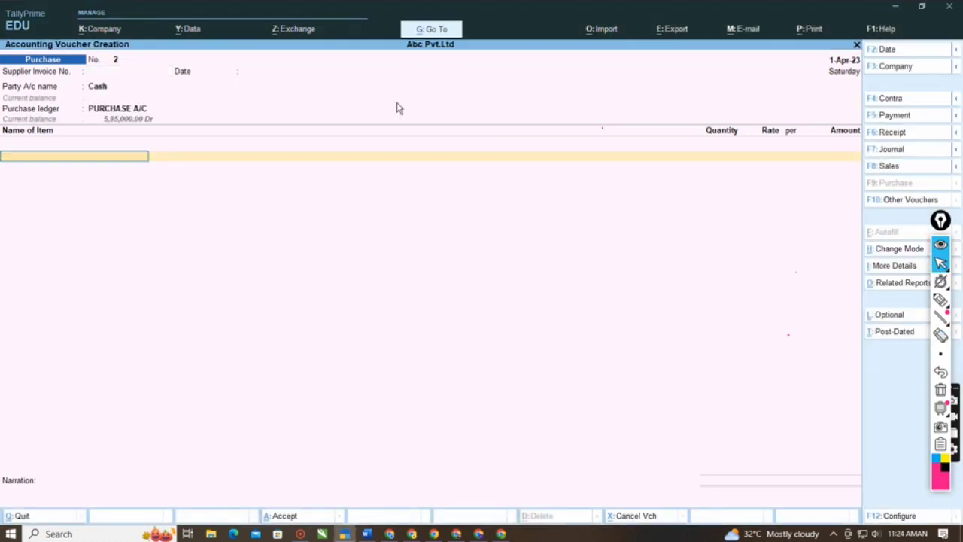
- Switch to a Sales voucher and start a new party ledger with the customer's name under Sundry Debtors
key(F8)
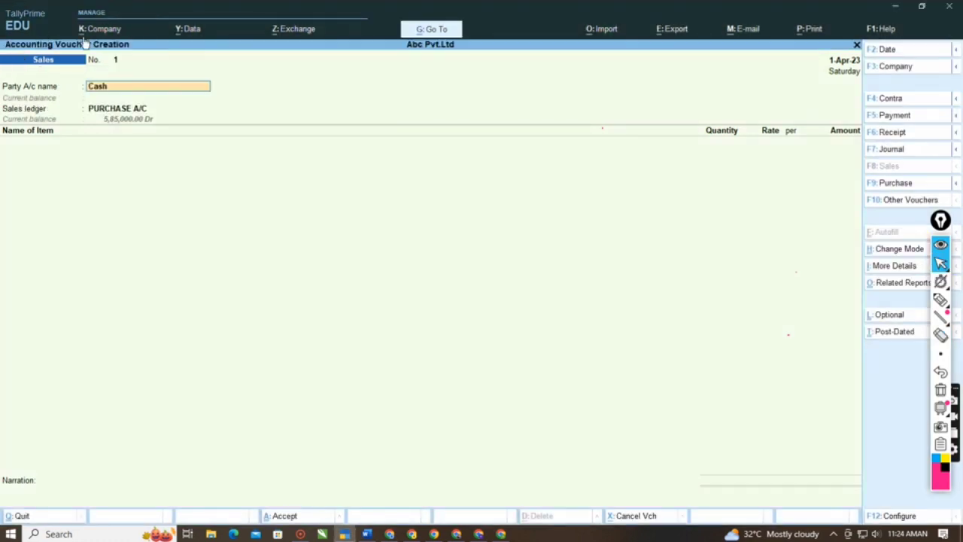
key(BackSpace)
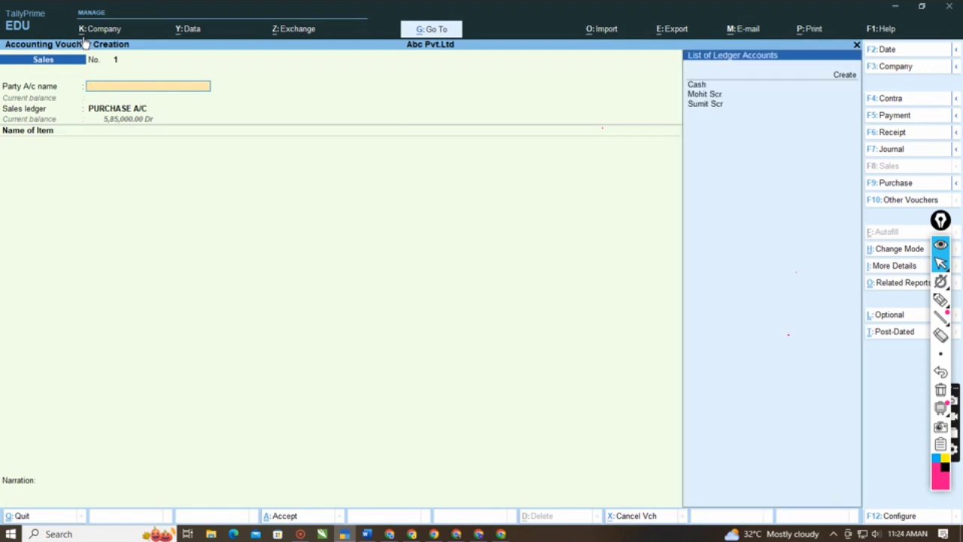
key(Down)
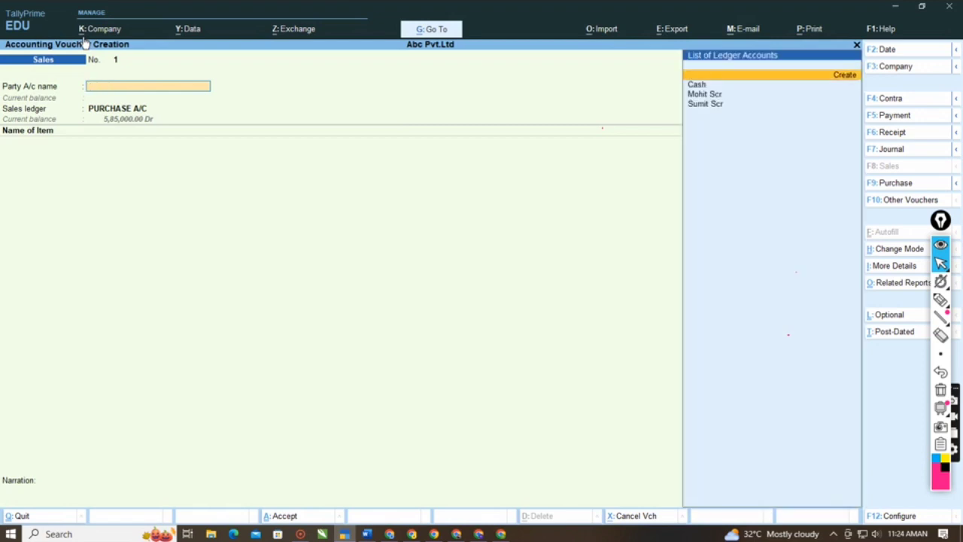
key(Return)
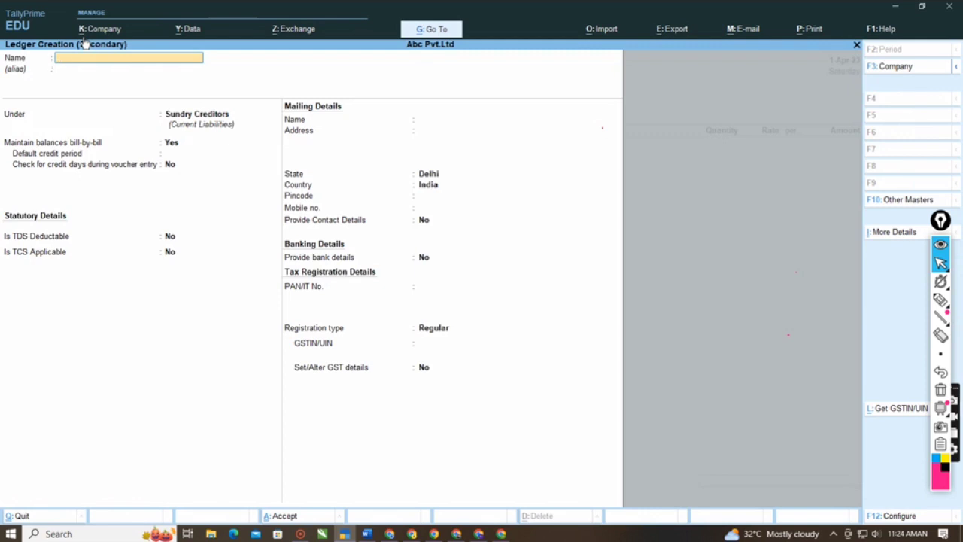
text(Amit)
key(Return)
key(Return)
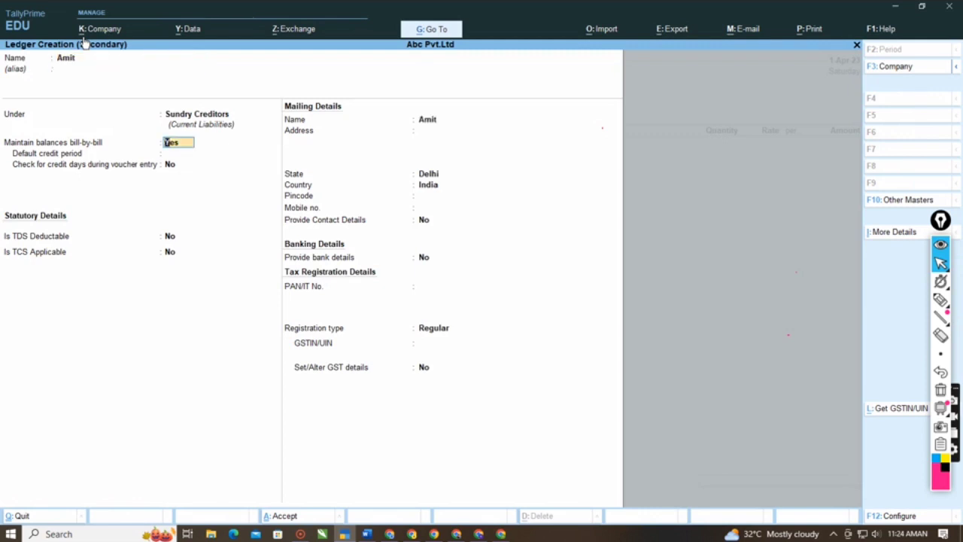
key(BackSpace)
key(Down)
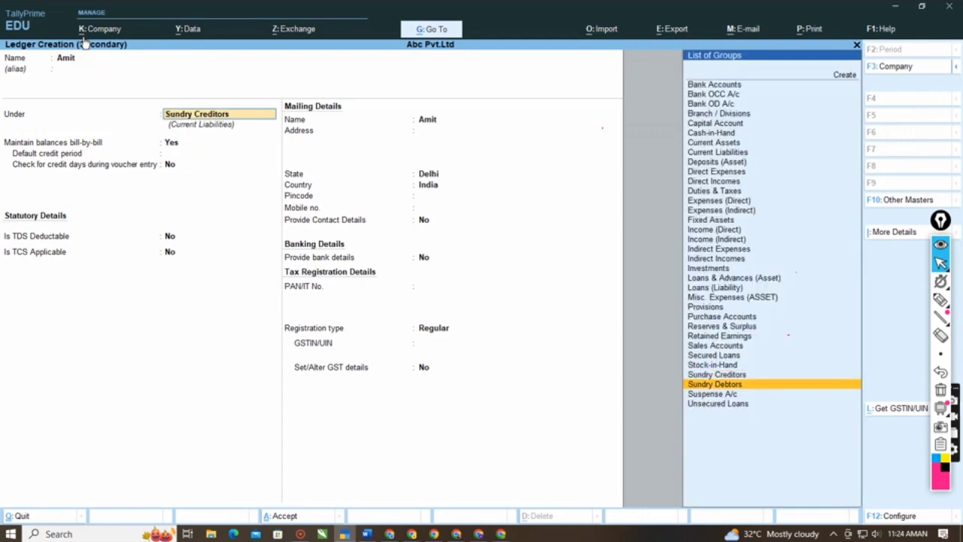
key(Return)
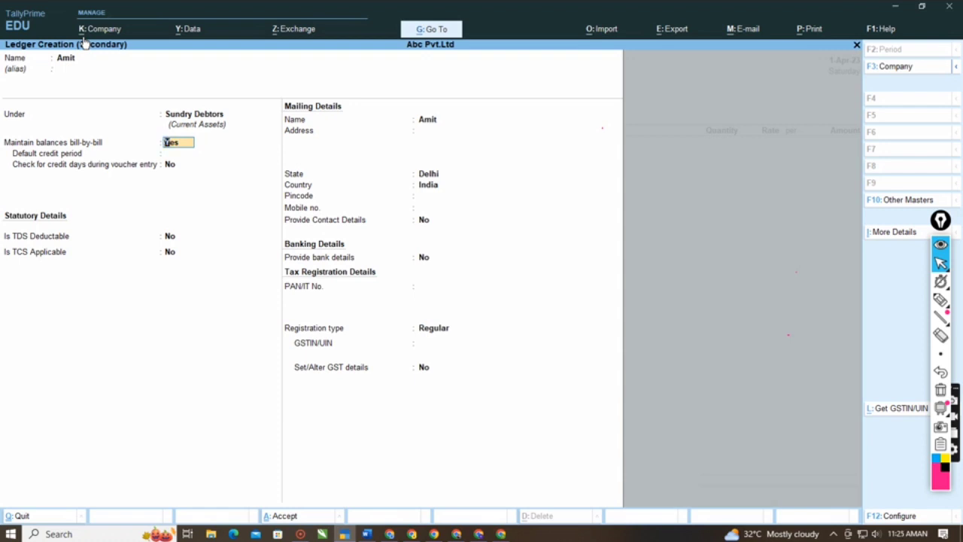
- Set Maintain balances bill-by-bill to No for the party ledger and enter the party's GSTIN/UIN
key(BackSpace)
key(Return)
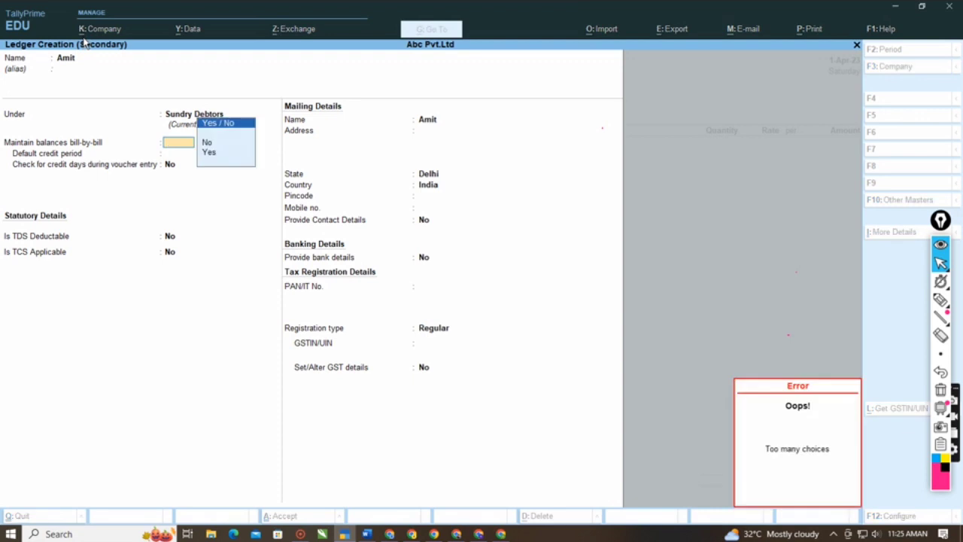
key(Down)
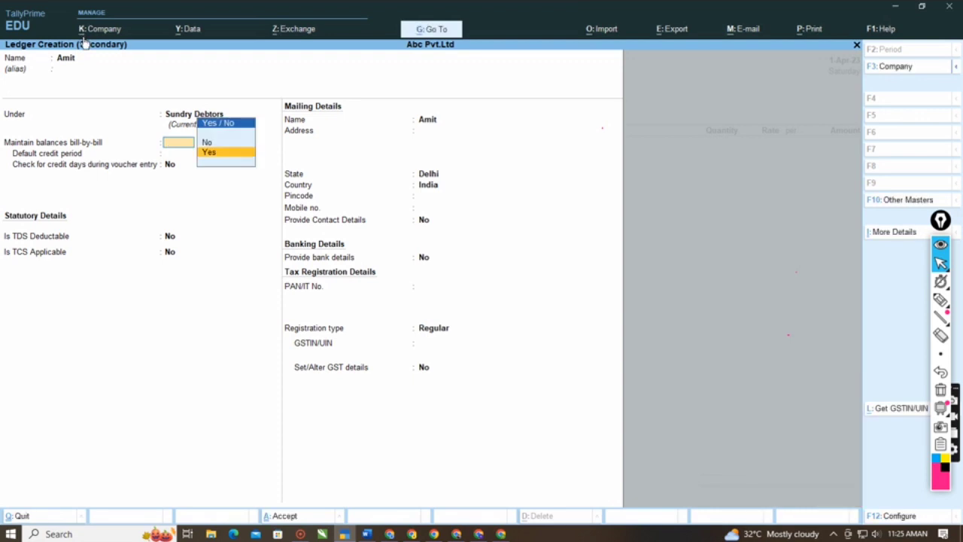
key(Up)
key(Return)
key(Return)
key(Return)
key(Return)
key(Return)
key(Return)
key(Return)
key(Return)
key(Return)
key(Return)
key(Return)
key(Return)
key(Return)
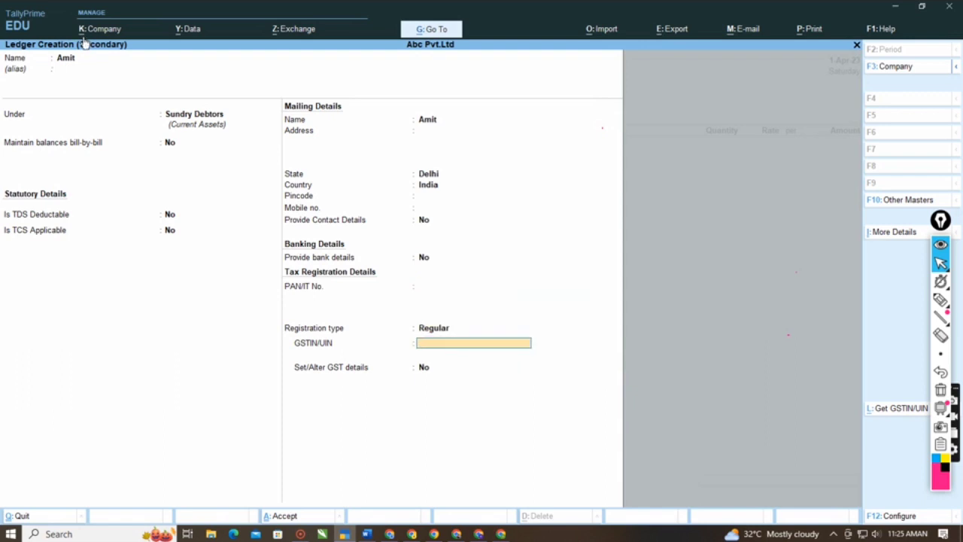
text(01112)
key(Return)
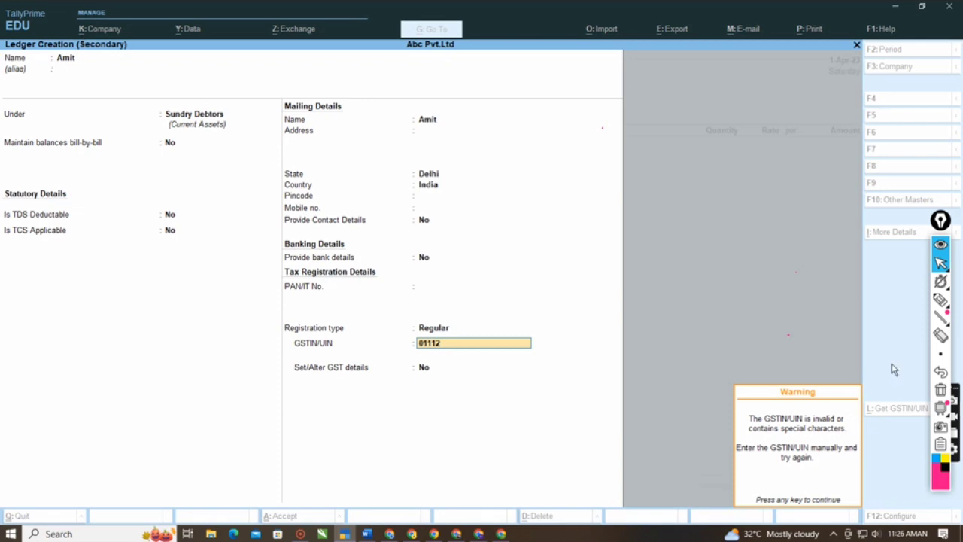
- Circle the party's state and country and the company name with the annotation pen, and erase the marks
click(940, 300)
click(921, 299)
mouse_move(494, 160)
mouse_down()
mouse_move(294, 146)
mouse_move(263, 185)
mouse_move(473, 187)
mouse_move(459, 147)
mouse_up()
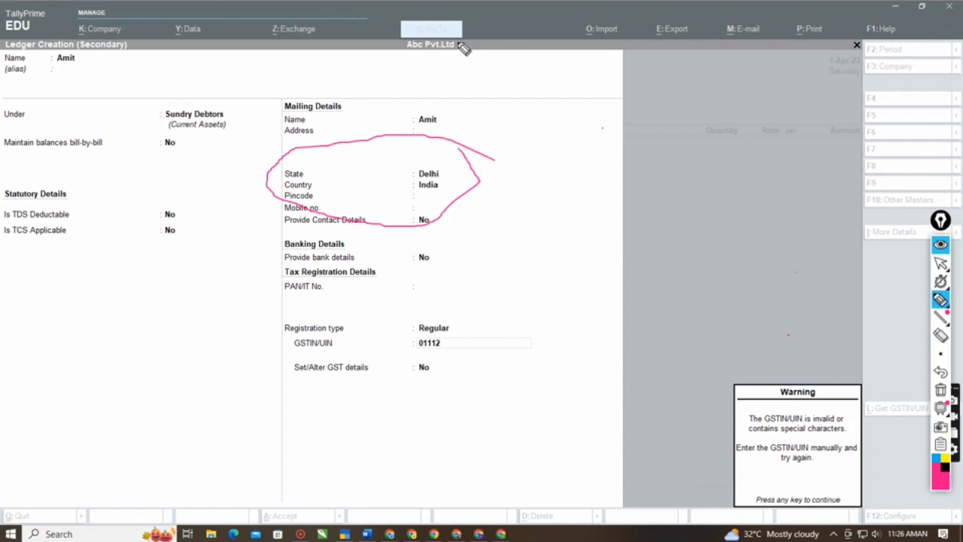
mouse_move(450, 37)
mouse_down()
mouse_move(416, 78)
mouse_move(423, 110)
mouse_up()
mouse_move(456, 147)
mouse_down()
mouse_move(397, 158)
mouse_move(425, 185)
mouse_up()
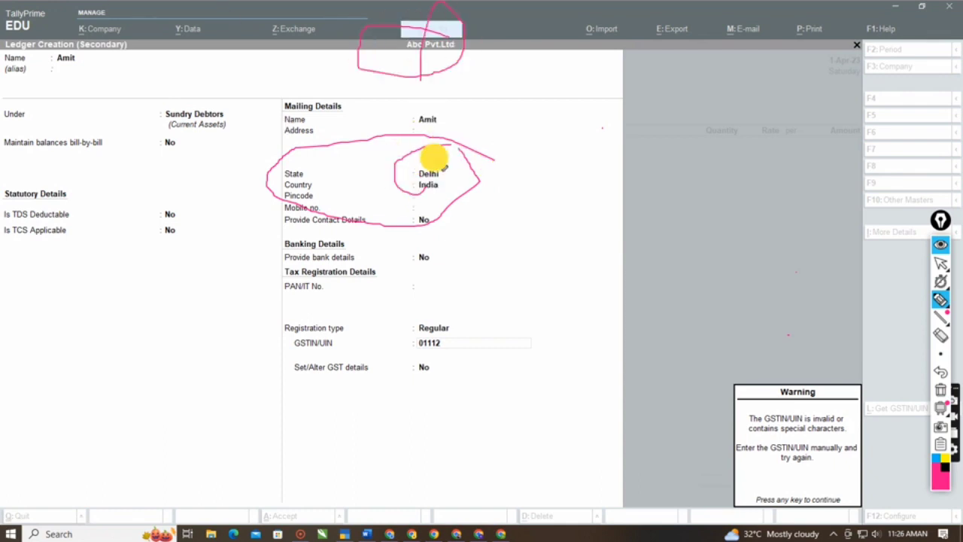
click(941, 335)
mouse_move(487, 26)
mouse_down()
mouse_move(441, 47)
mouse_move(410, 221)
mouse_up()
click(940, 262)
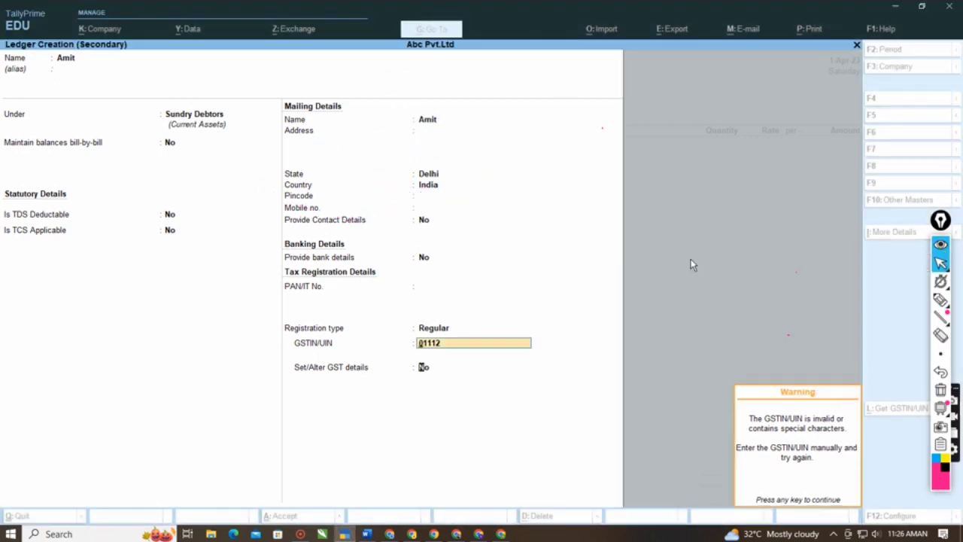
- Save the new party ledger without altering GST details, and accept the voucher's dispatch and party details as they are
key(Return)
key(Return)
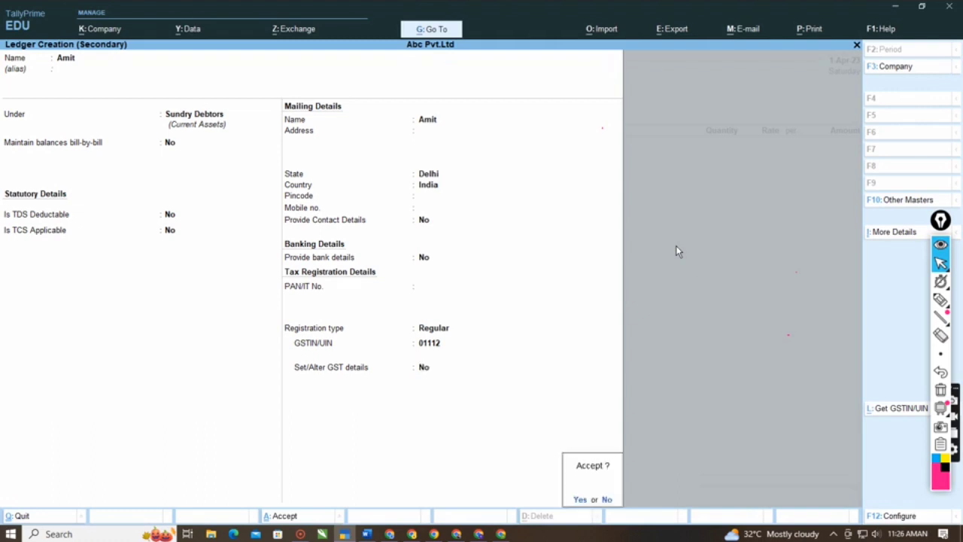
key(Return)
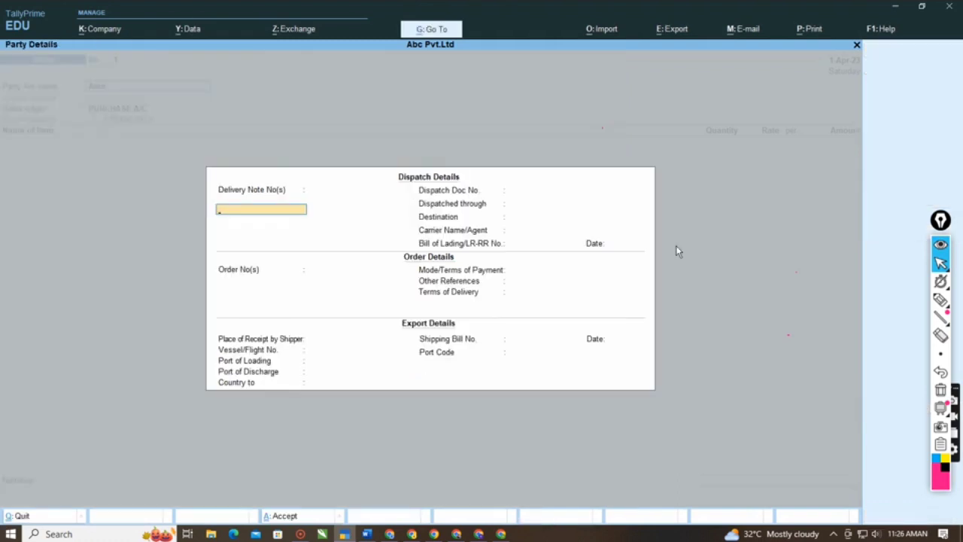
key(ctrl+a)
key(ctrl+a)
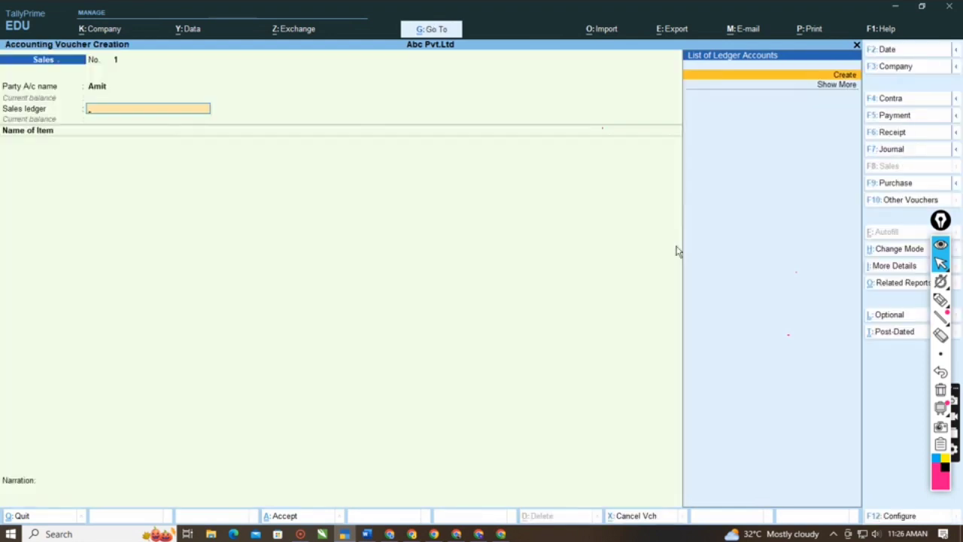
- Create a sales ledger named Sales A/c under the Sales Accounts group, with Type of Ledger left at Not Applicable
key(alt+c)
text(Sales)
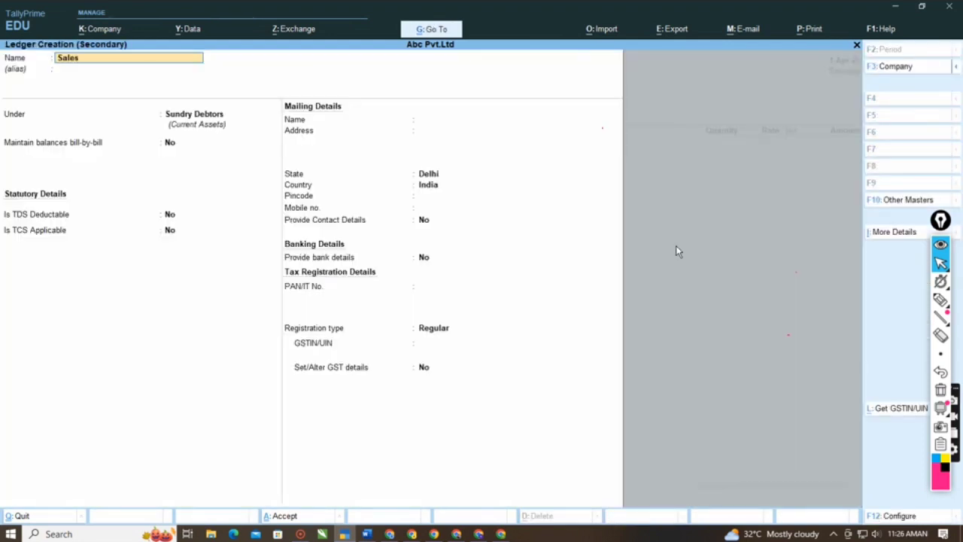
text( A/c)
key(Return)
key(Return)
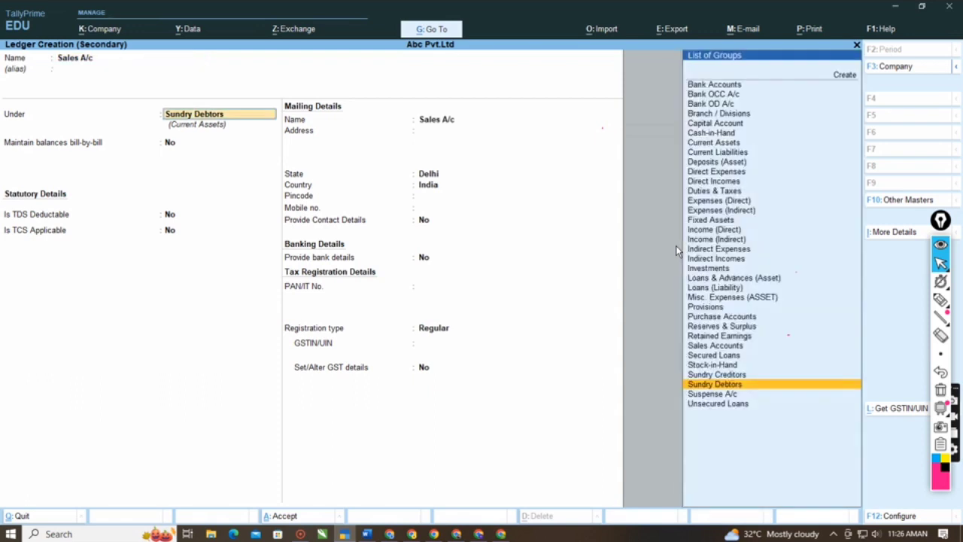
text(sale)
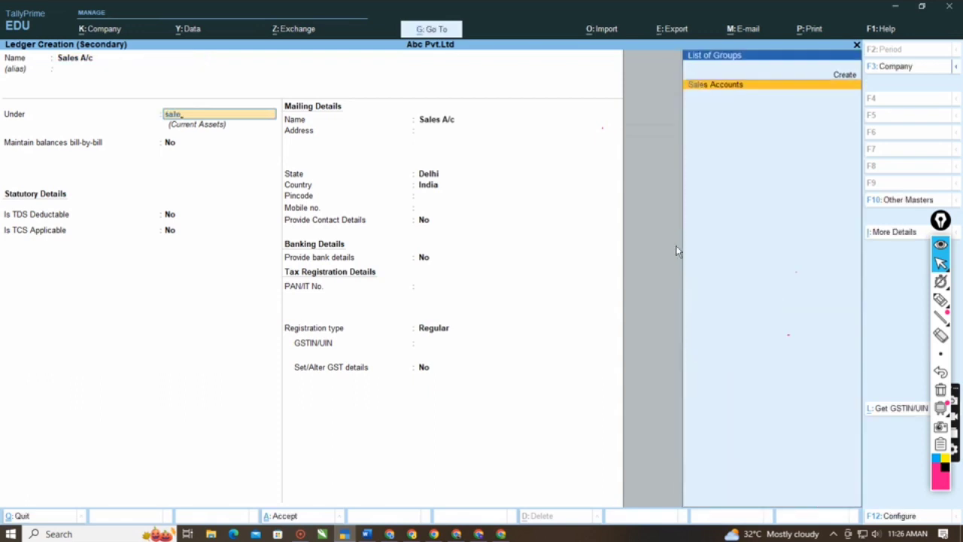
key(Return)
- Keep GST applicable for the sales ledger, set its type of supply to Goods, and save it
key(Return)
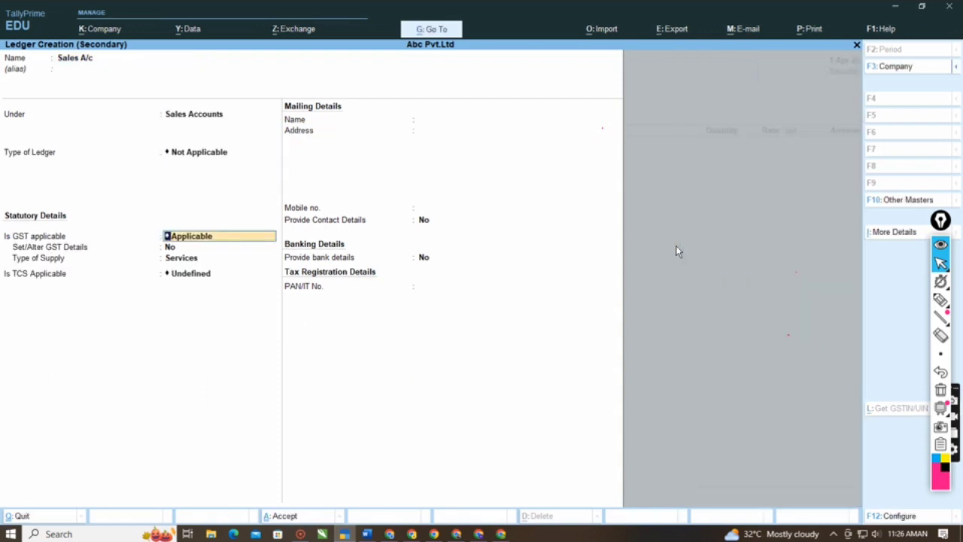
key(Return)
key(Return)
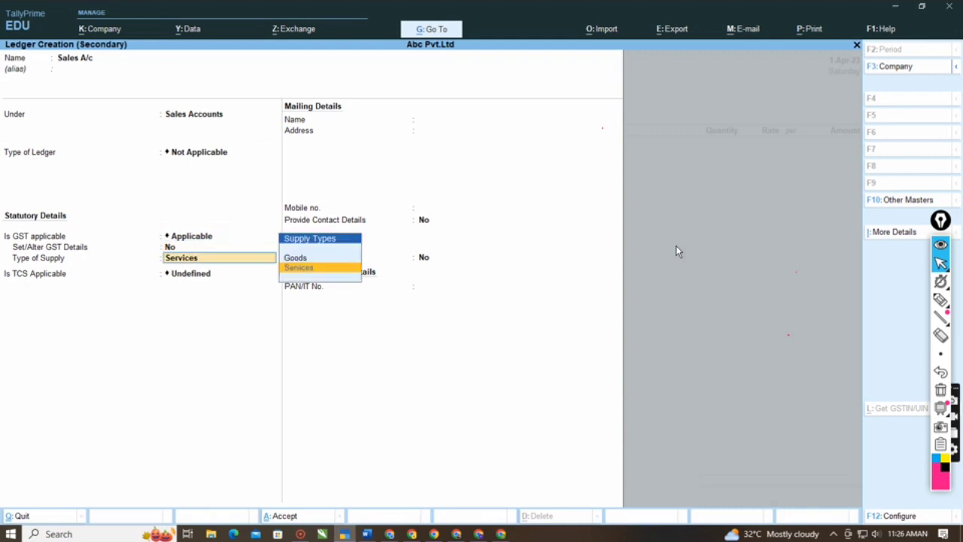
key(Return)
key(Return)
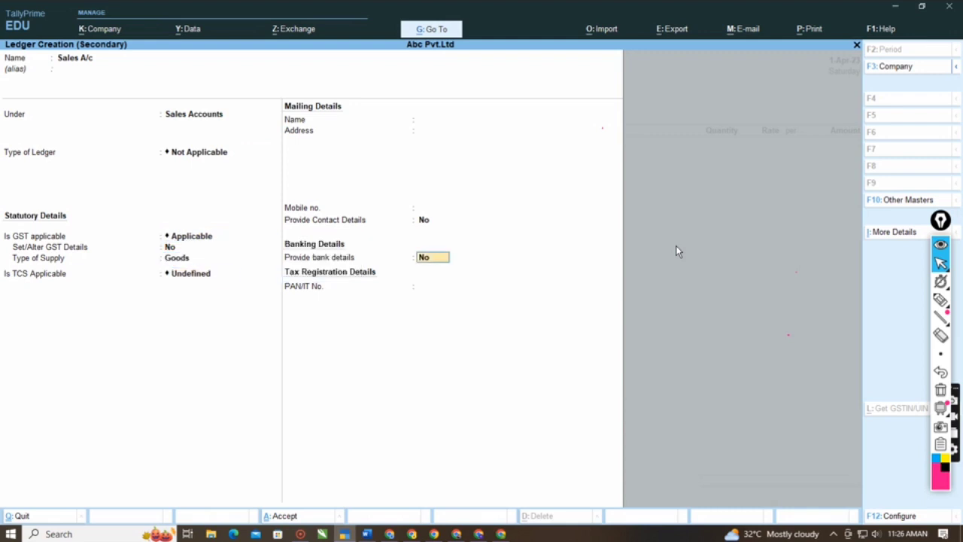
key(Return)
key(Return)
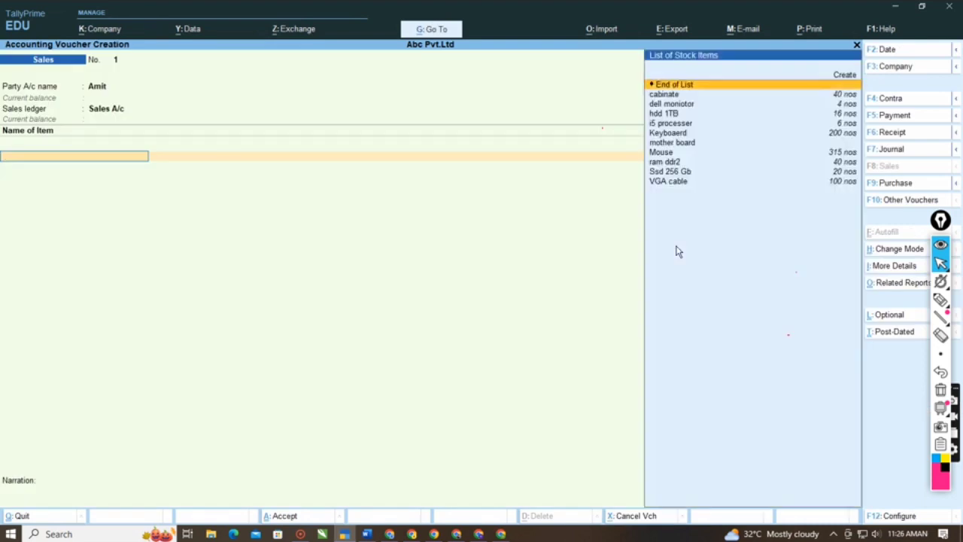
- Add the stock item cabinate to the sales voucher with a quantity of 20 nos
key(Down)
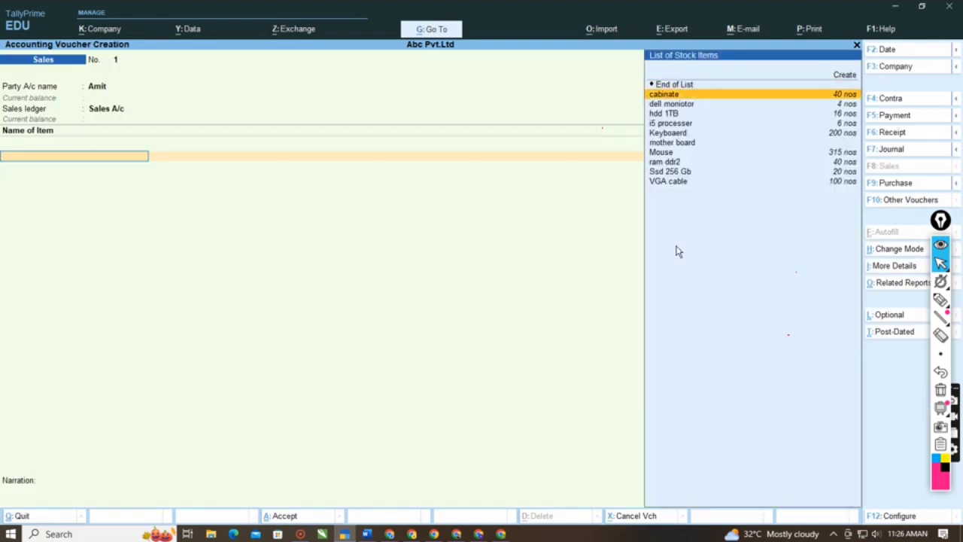
key(Return)
key(Return)
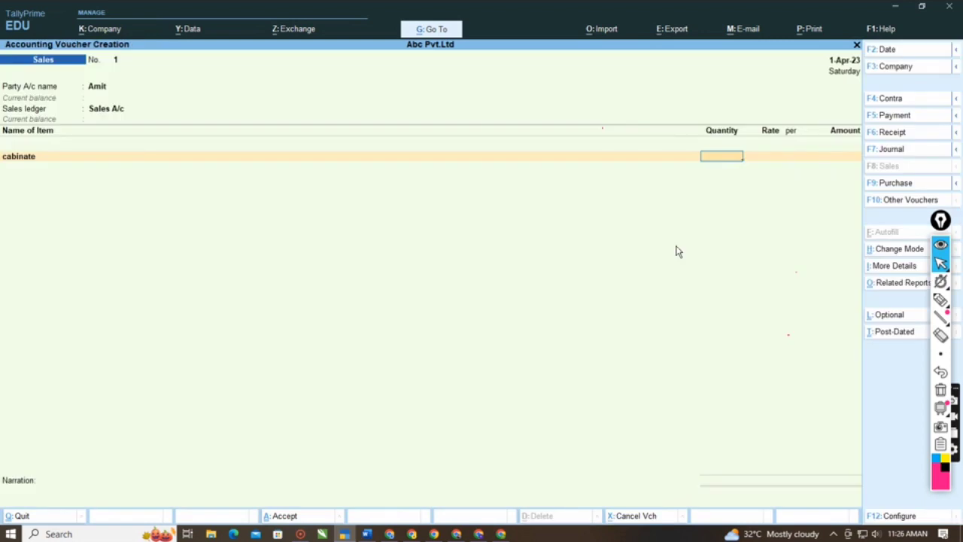
text(20)
key(Return)
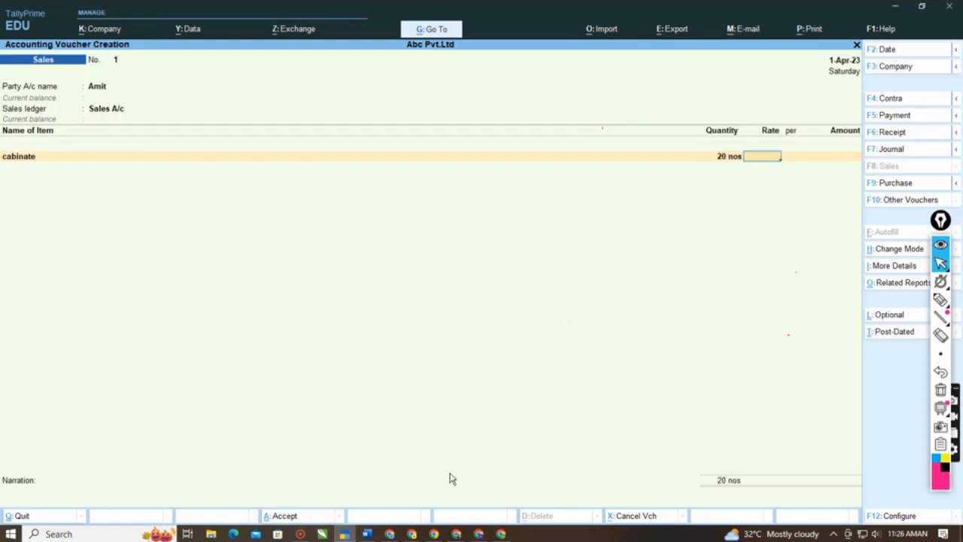
- Switch to the Word document and examine the party, items, rates and tax percentages in the "Sold by" bill list
click(366, 534)
scroll(342, 284, down, 4)
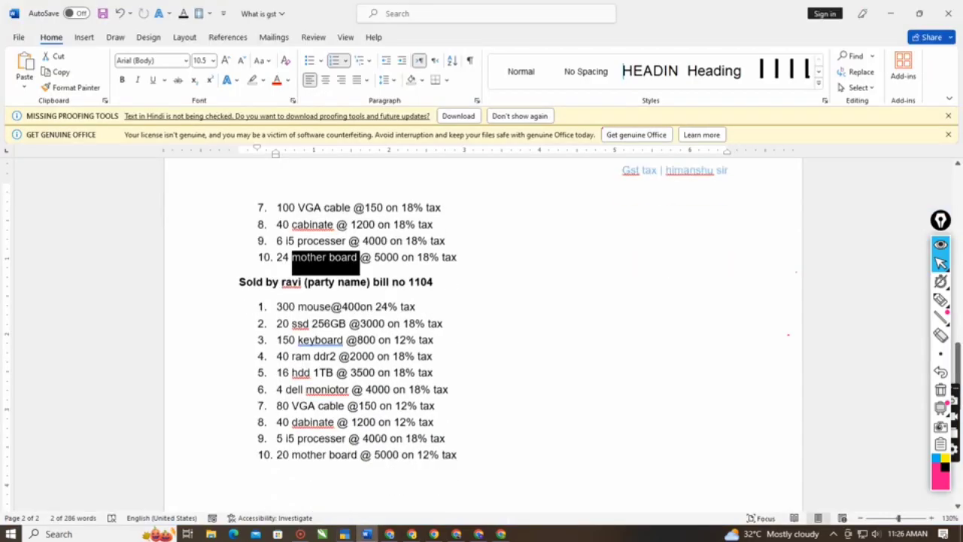
click(342, 285)
drag(275, 233, 317, 238)
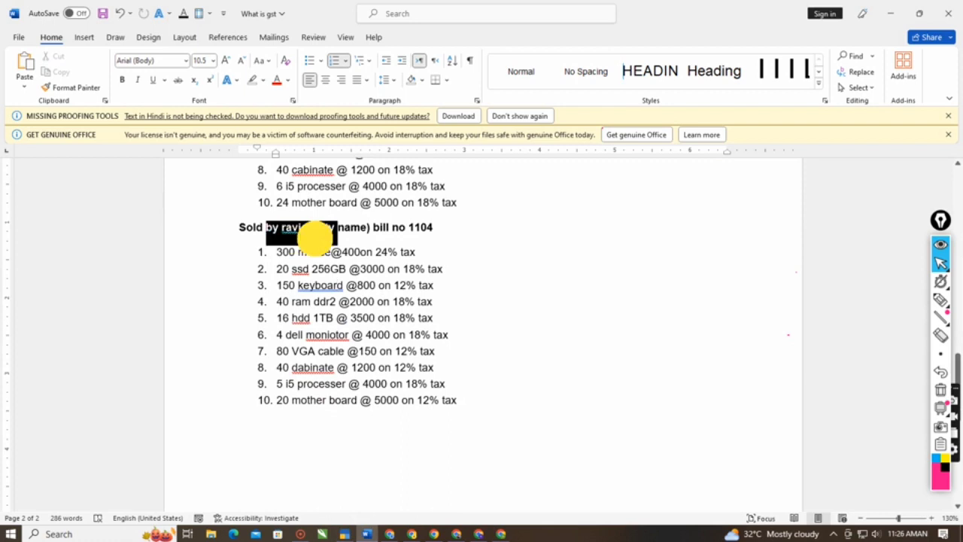
click(435, 364)
drag(239, 227, 405, 427)
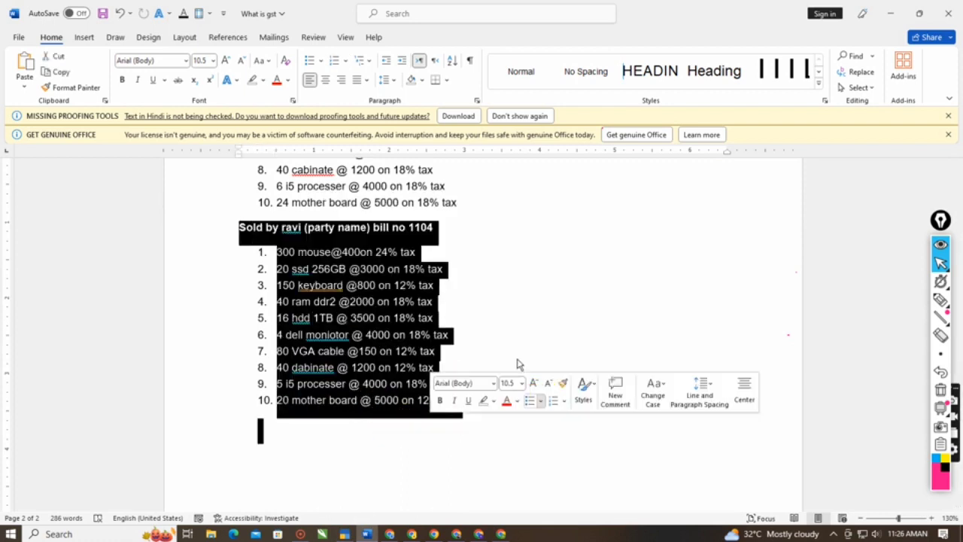
click(501, 339)
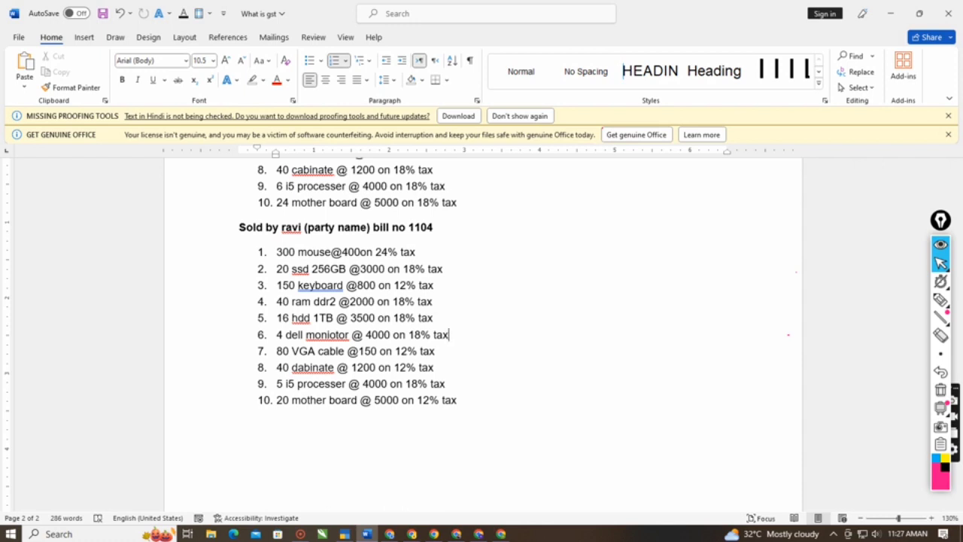
- Return to the sales voucher in TallyPrime and set the cabinate rate to 1,200 per nos
click(347, 533)
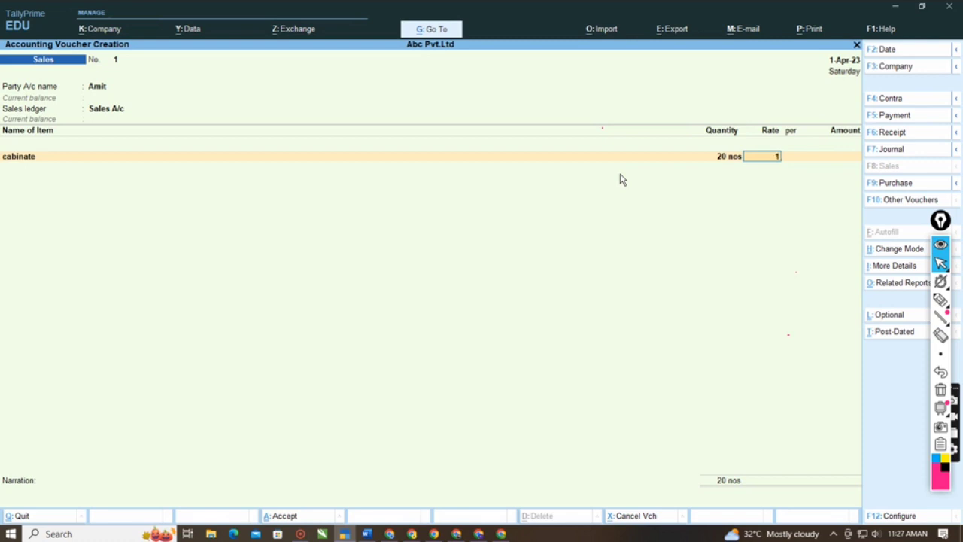
text(200)
key(Return)
key(Return)
key(Return)
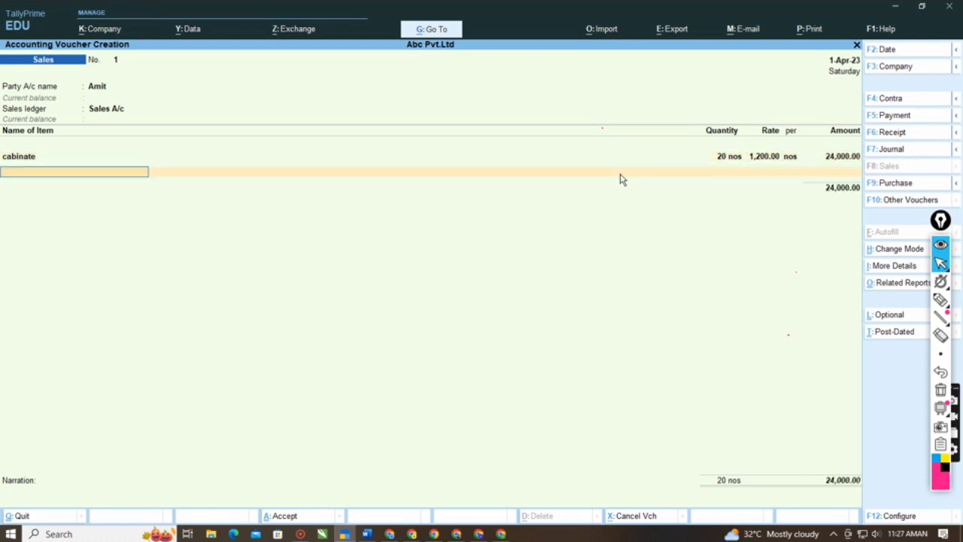
- Add the stock item dell moniotor to the sales voucher with 25 nos at a rate of 3,000
key(Down)
key(Down)
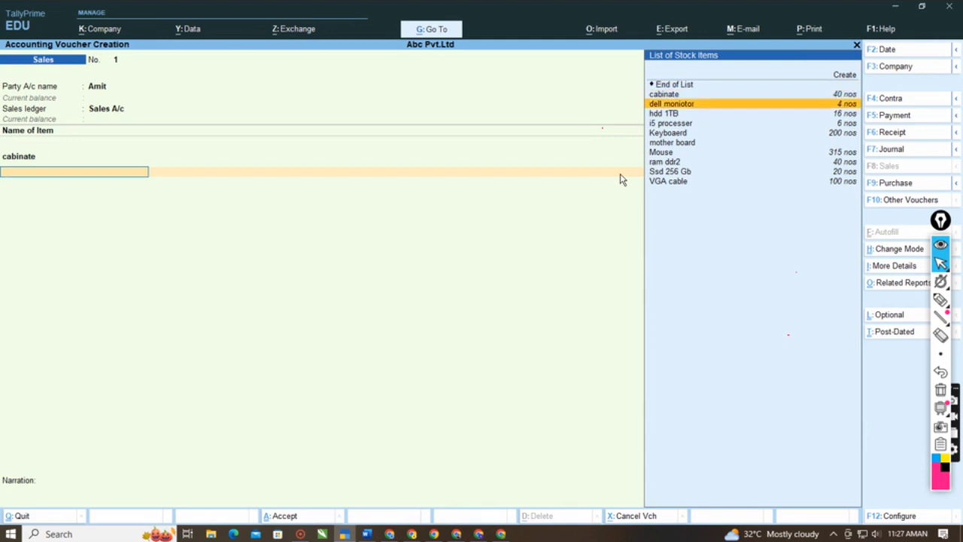
key(Return)
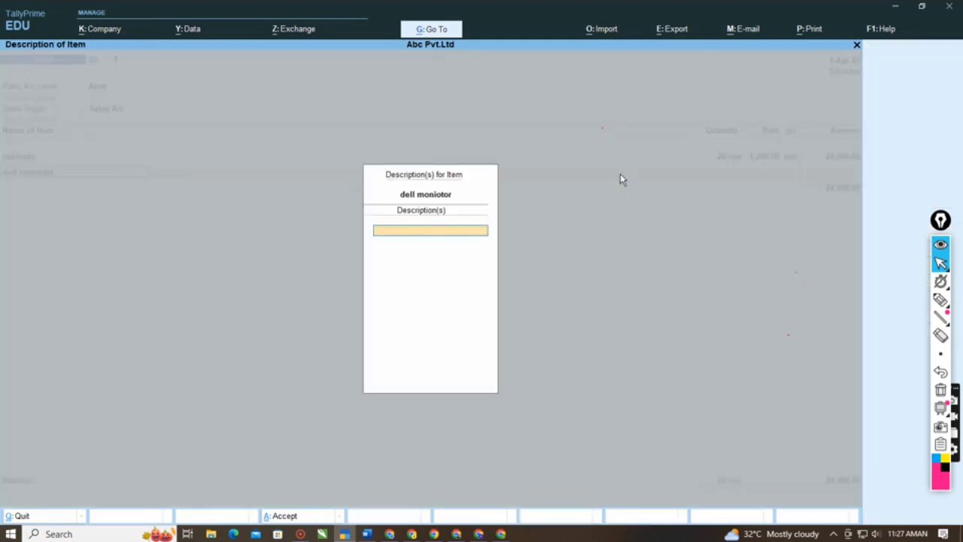
key(Return)
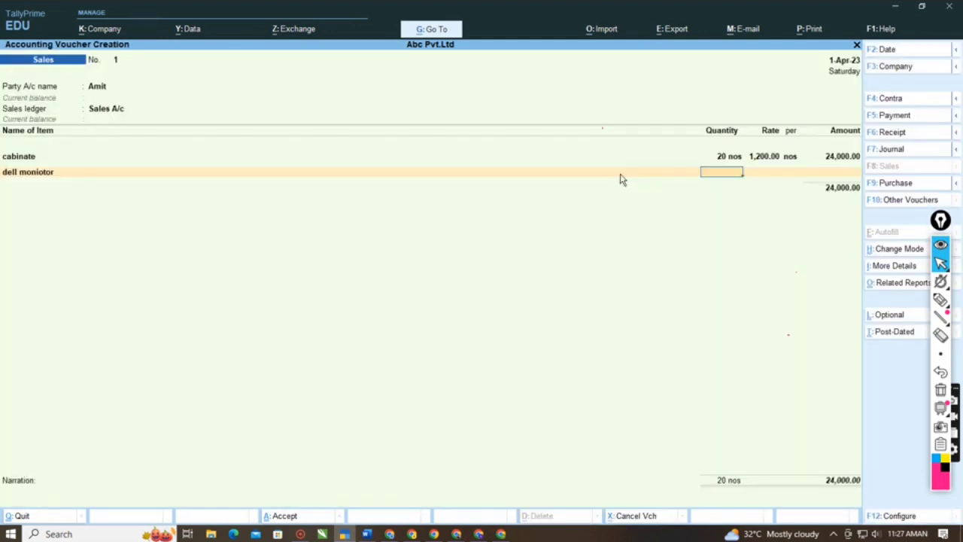
text(25)
key(Return)
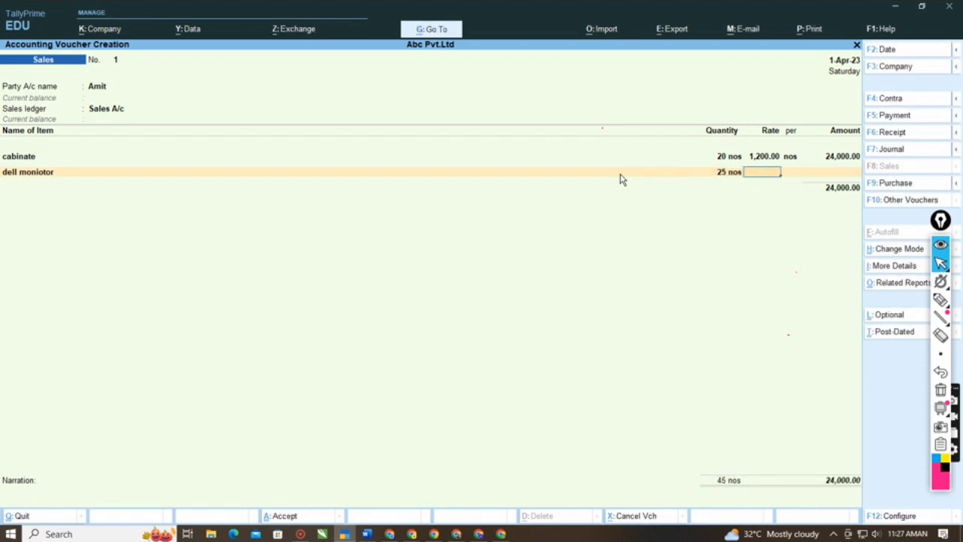
text(3,000)
key(Return)
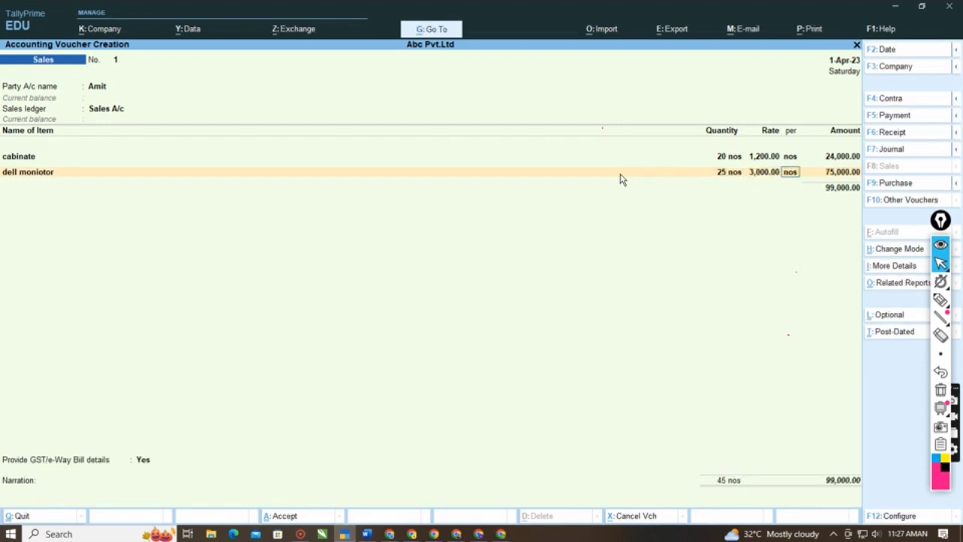
key(Return)
key(Return)
- Add the stock item hdd 1TB to the sales voucher with 10 nos at a rate of 3,500
text(m)
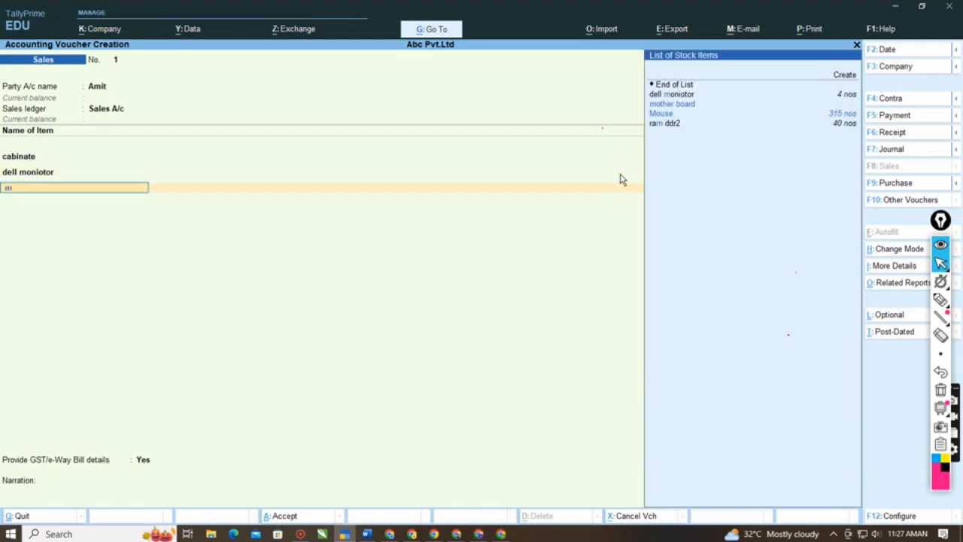
key(BackSpace)
key(Down)
key(Down)
key(Down)
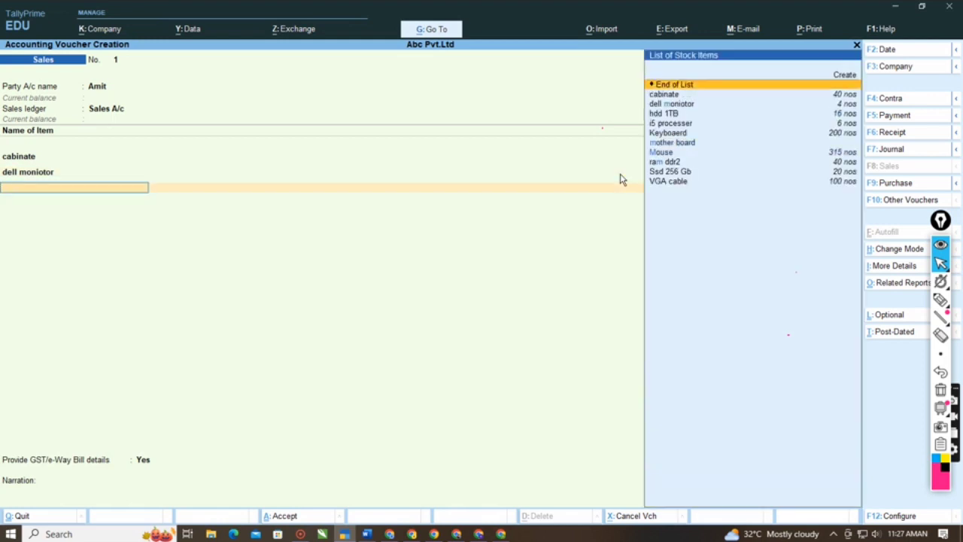
key(Return)
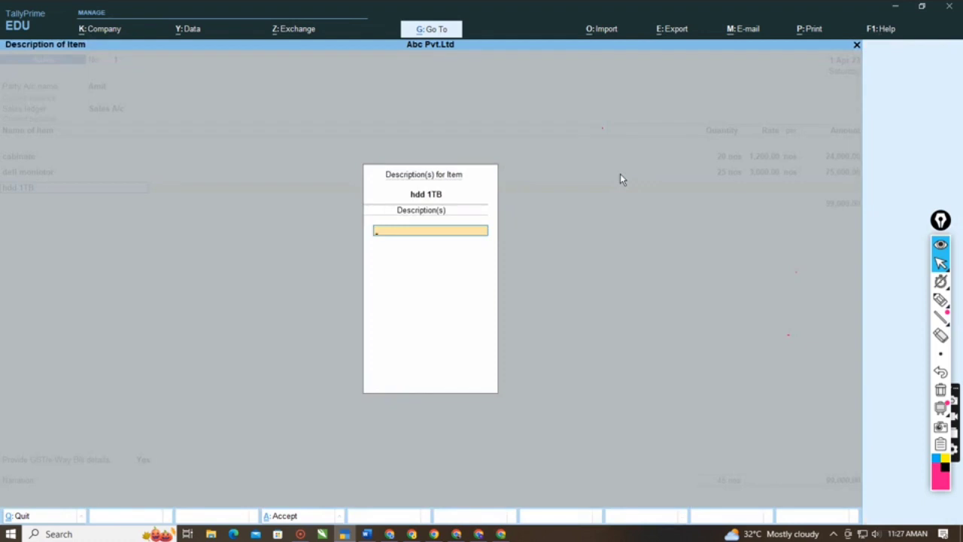
key(Return)
text(1)
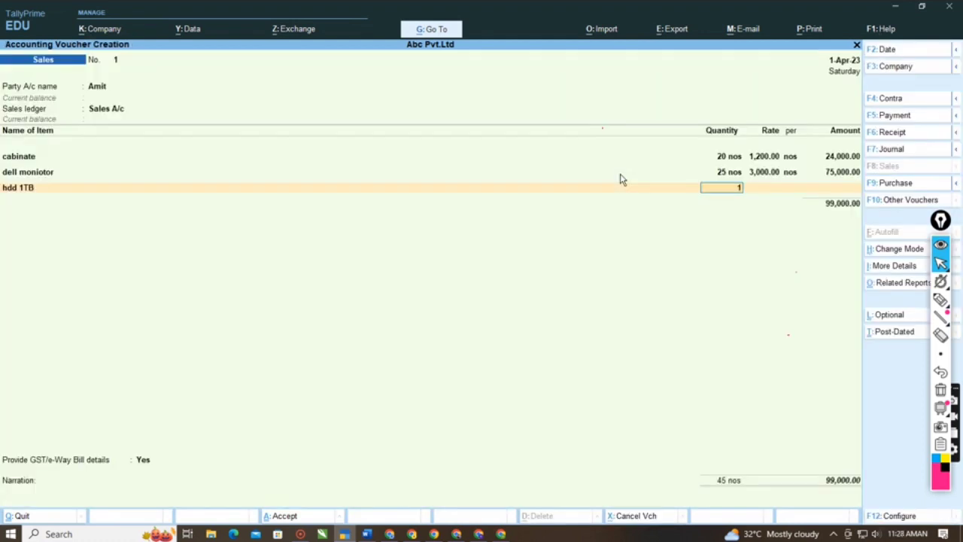
key(Return)
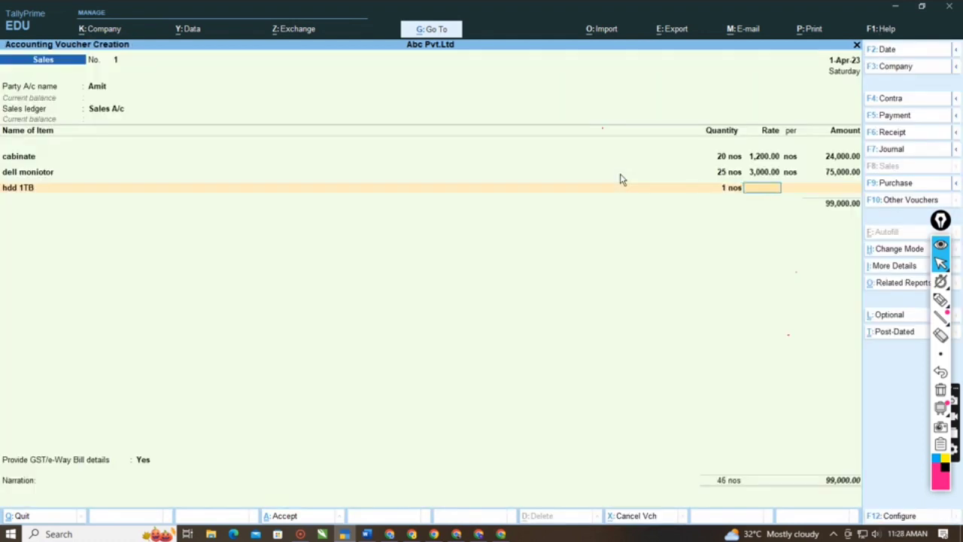
key(BackSpace)
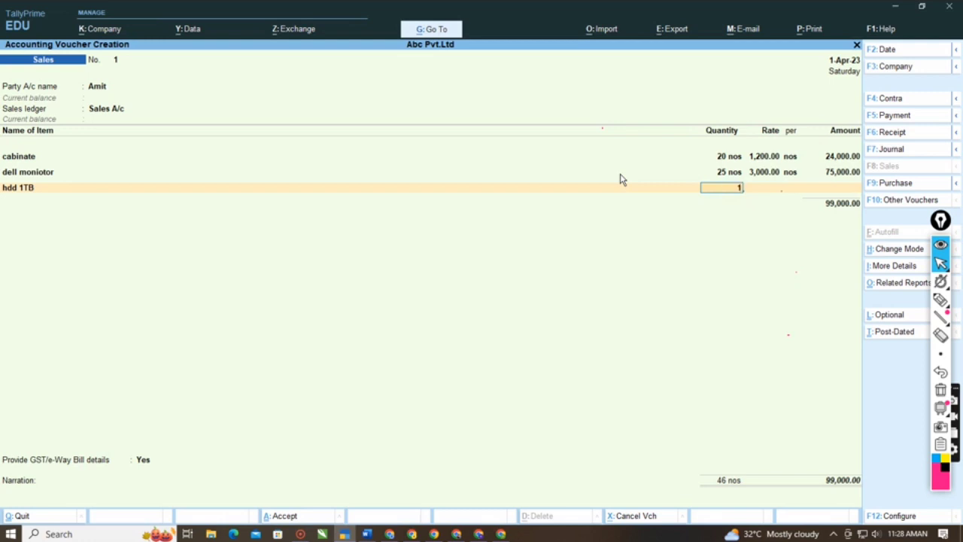
text(0)
key(Return)
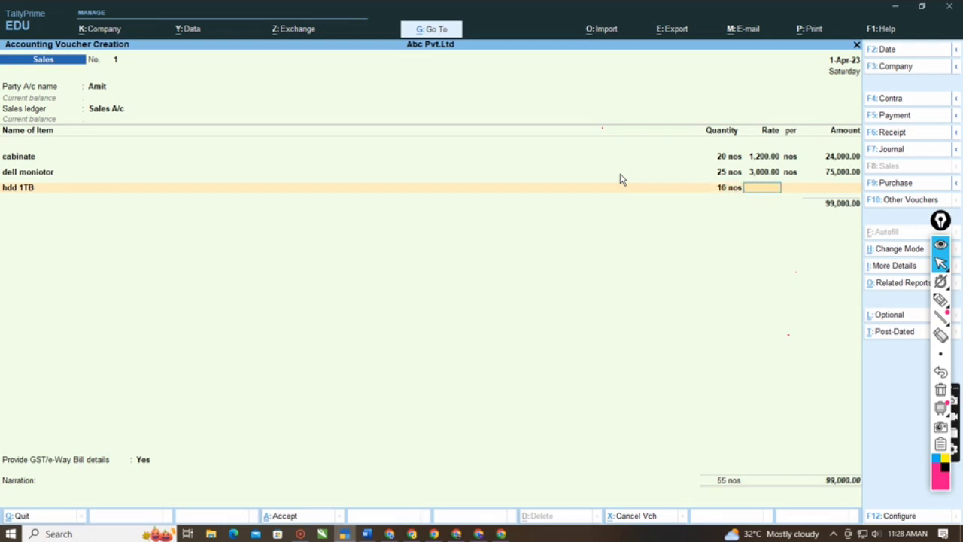
text(3500)
key(Return)
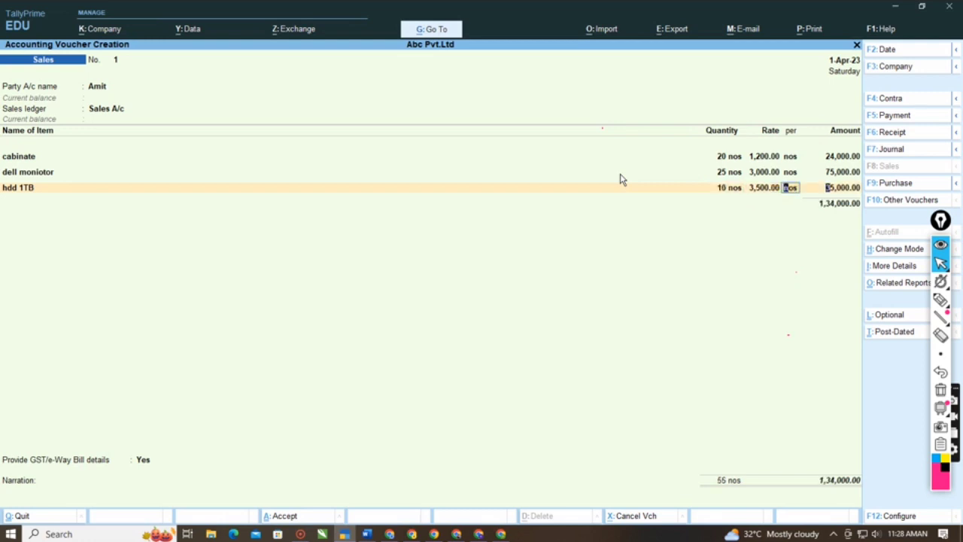
key(Return)
key(Return)
- Add the stock item i5 processer to the sales voucher with 5 nos at a rate of 4,000
key(Down)
key(Down)
key(Down)
key(Down)
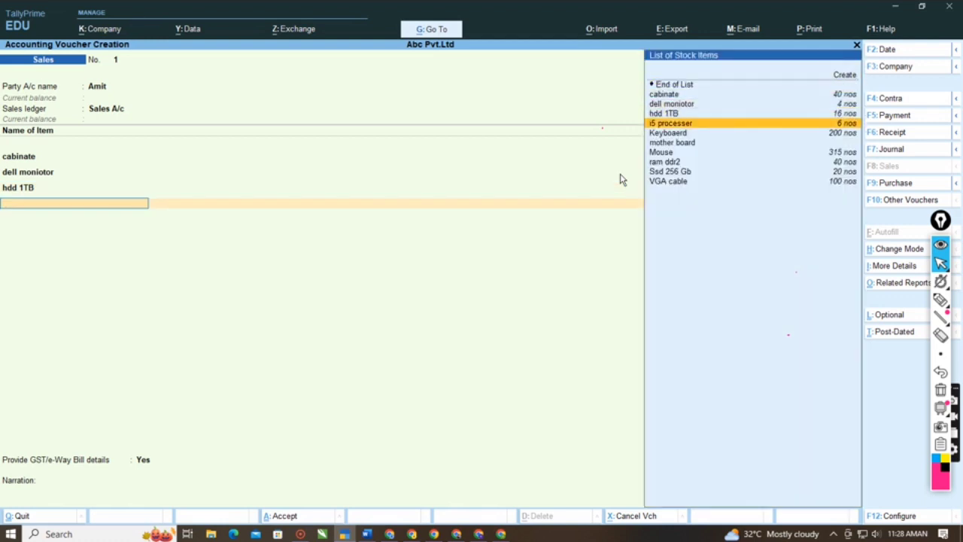
key(Return)
key(Return)
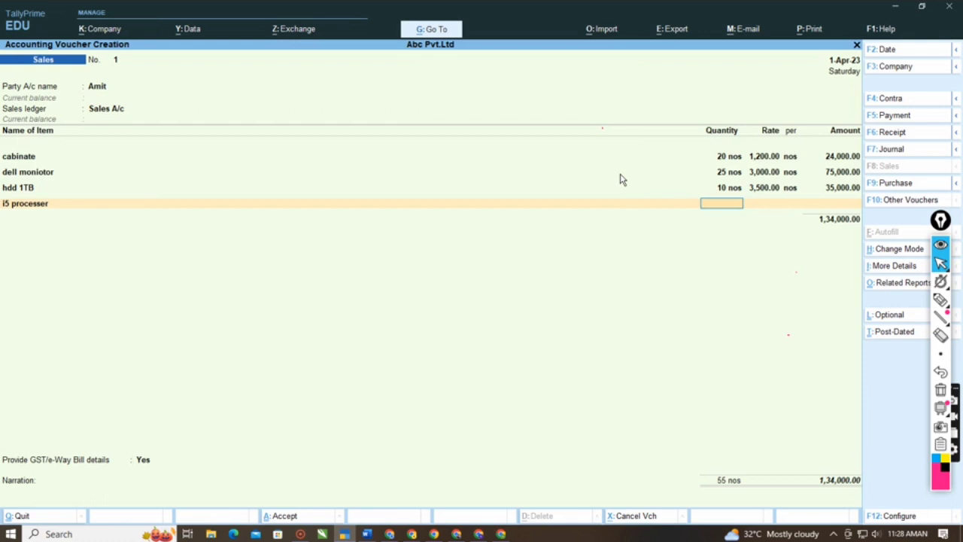
text(5)
key(Return)
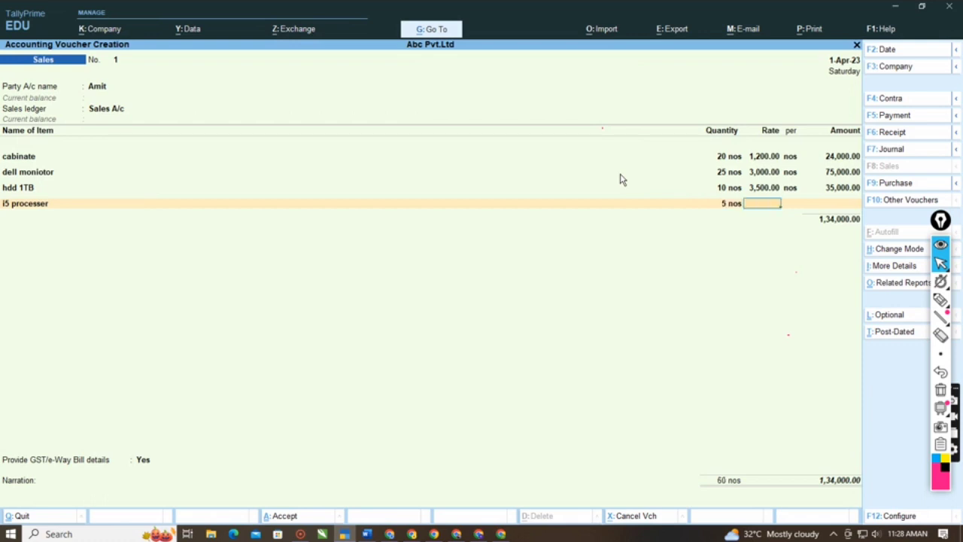
text(40000)
key(BackSpace)
key(Return)
key(Return)
key(Return)
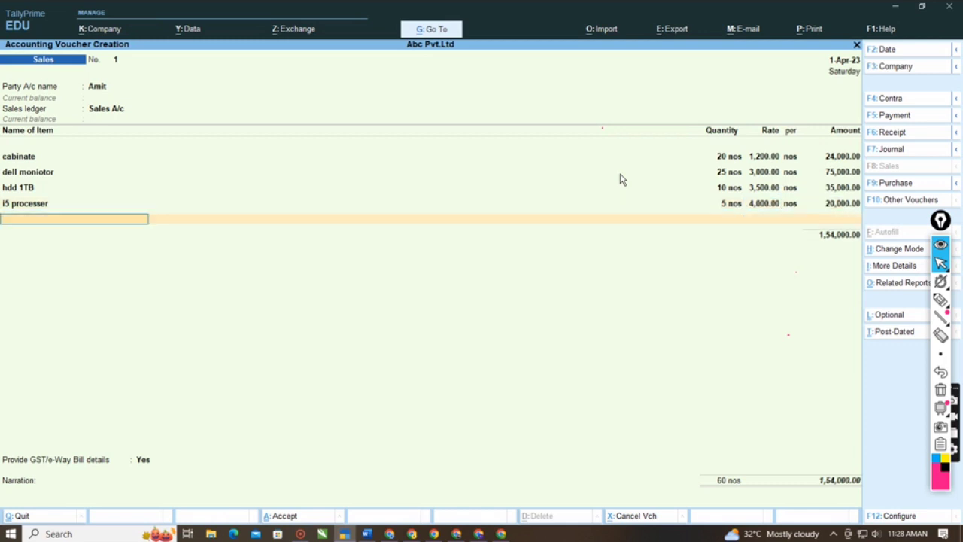
- Add the stock item Keyboaerd to the sales voucher with 100 nos at a rate of 800
key(Down)
key(Down)
key(Down)
key(Down)
key(Down)
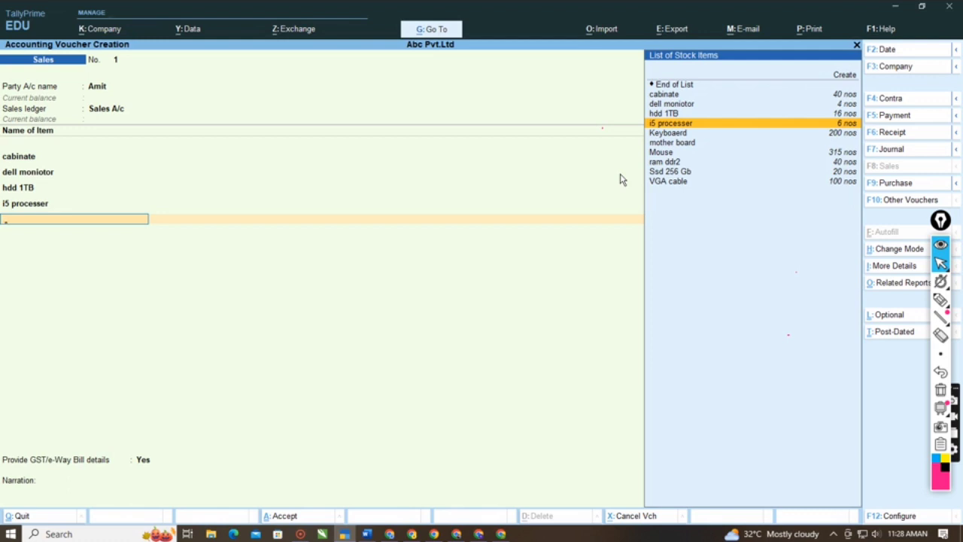
key(Down)
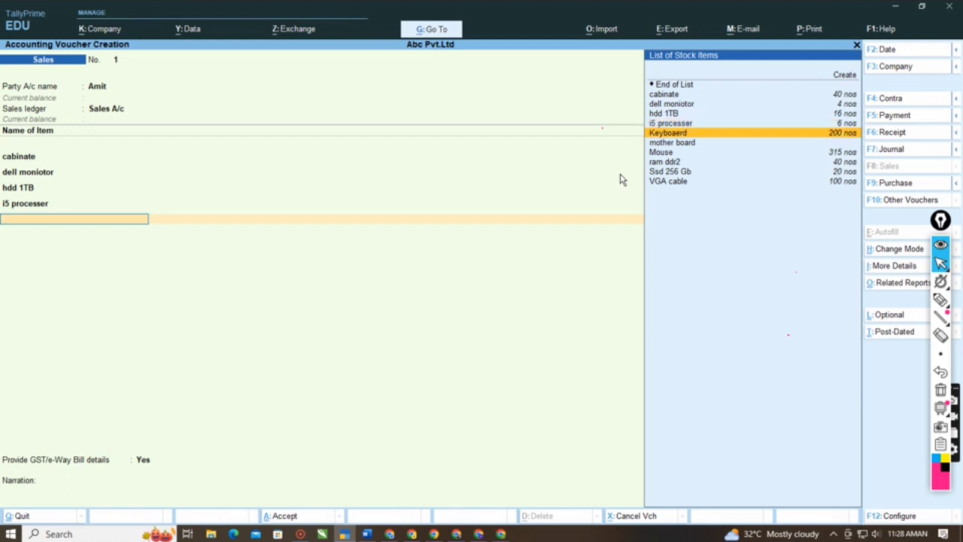
key(Return)
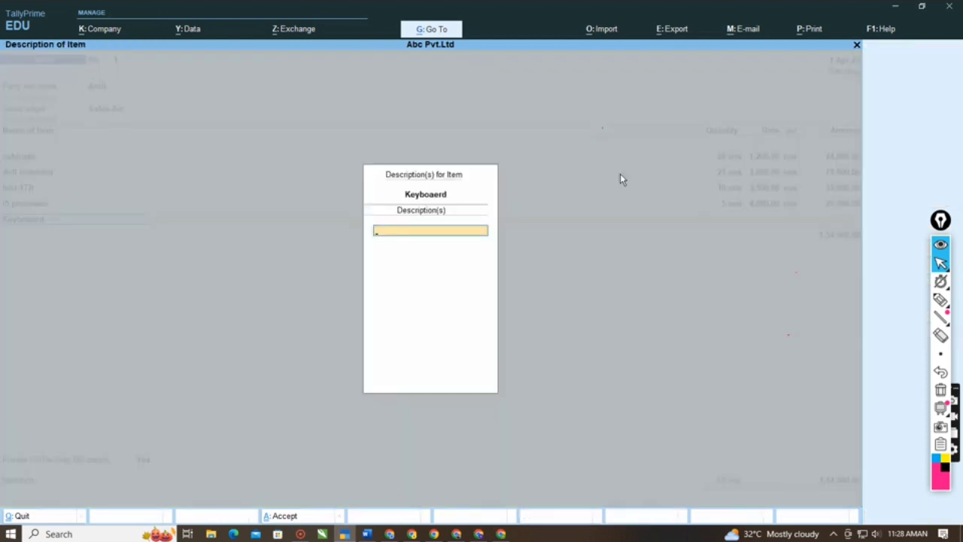
key(Return)
text(100)
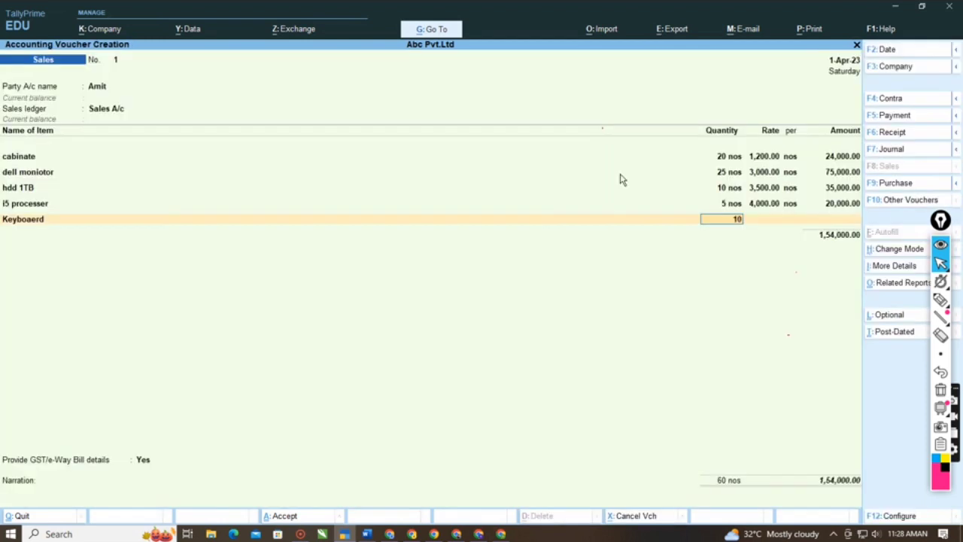
key(Return)
text(80)
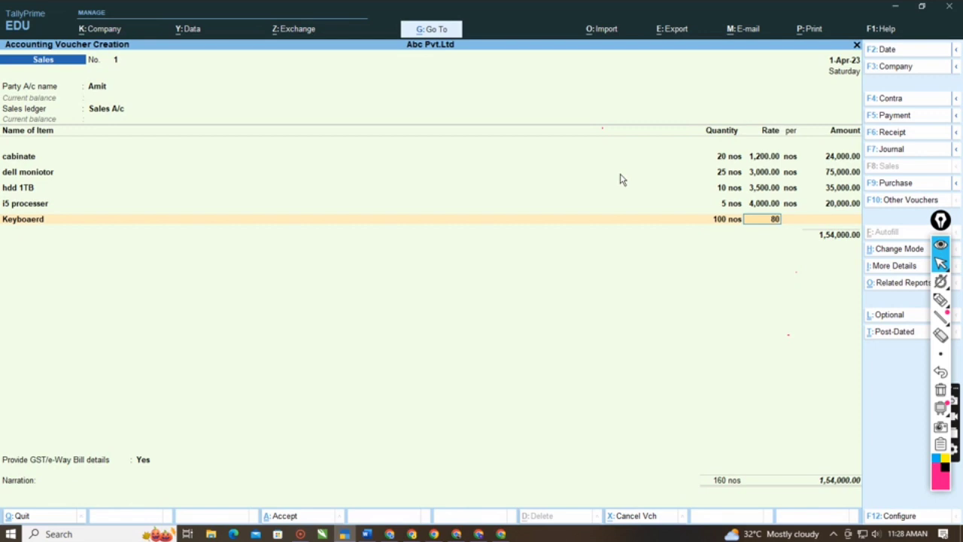
key(Return)
key(BackSpace)
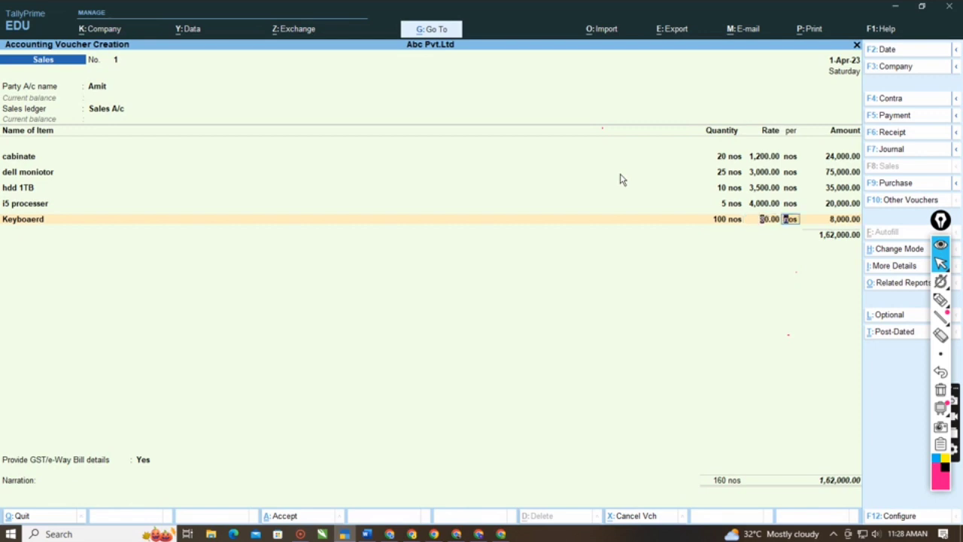
text(800)
key(Return)
key(Return)
key(Return)
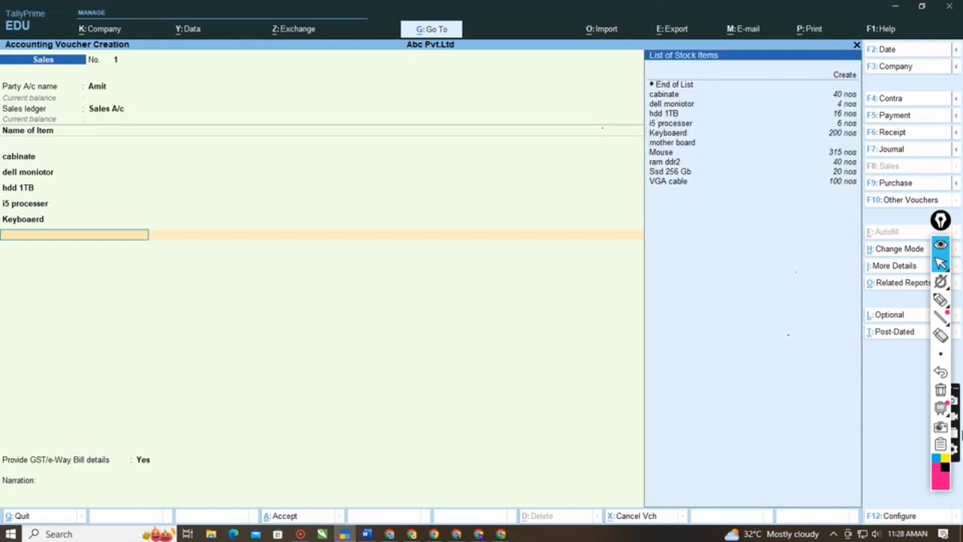
- Mark the stock quantities and the dell moniotor row in the stock item list with the annotation pen, and erase the marks
click(941, 299)
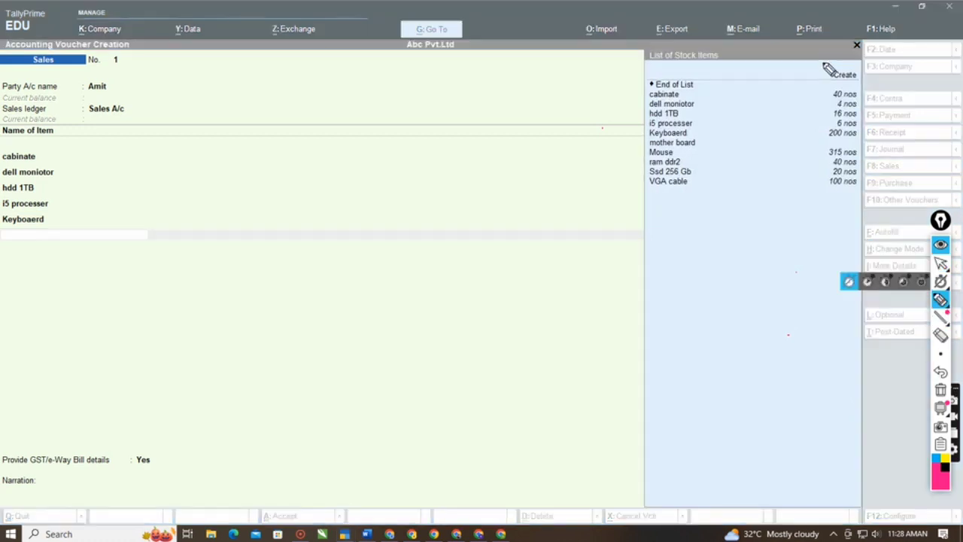
mouse_move(820, 64)
mouse_down()
mouse_move(809, 193)
mouse_move(883, 161)
mouse_move(856, 50)
mouse_move(823, 75)
mouse_up()
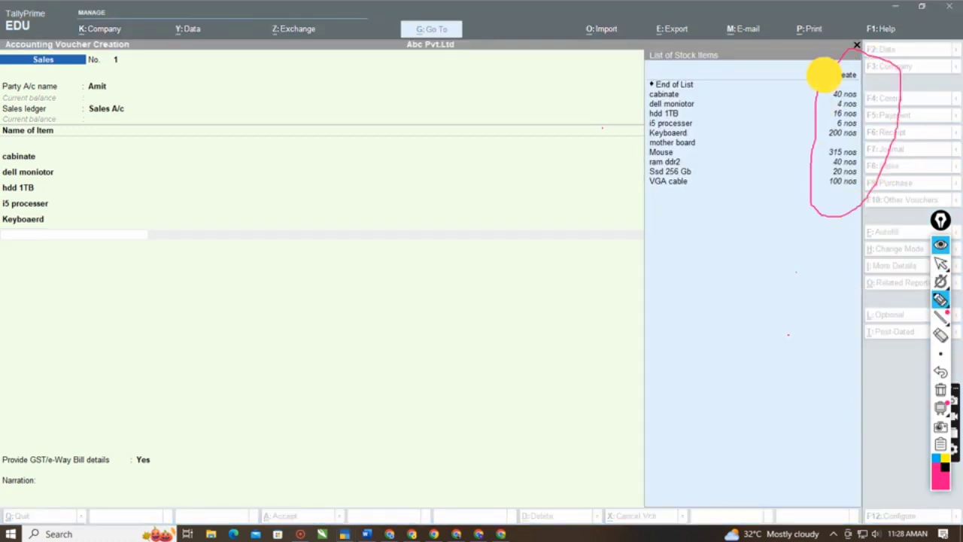
mouse_move(655, 104)
mouse_down()
mouse_move(932, 119)
mouse_move(886, 105)
mouse_up()
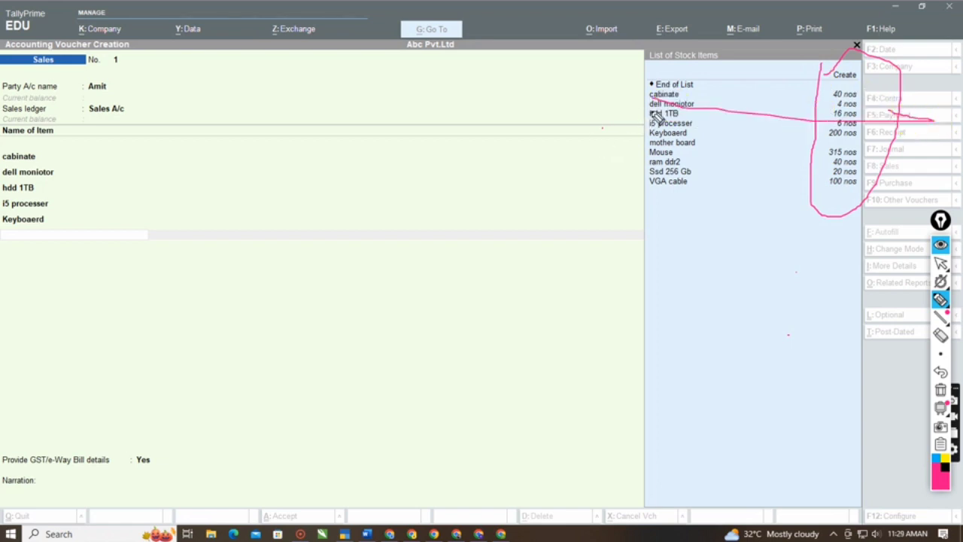
mouse_move(653, 104)
mouse_down()
mouse_move(828, 97)
mouse_move(848, 105)
mouse_move(681, 122)
mouse_move(662, 132)
mouse_move(836, 110)
mouse_up()
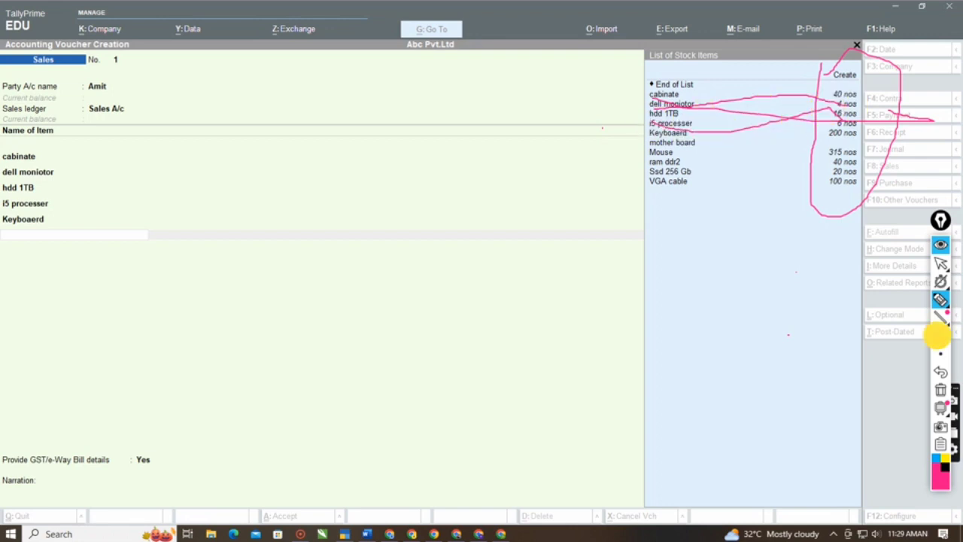
click(940, 335)
mouse_move(853, 32)
mouse_down()
mouse_move(858, 169)
mouse_move(782, 108)
mouse_up()
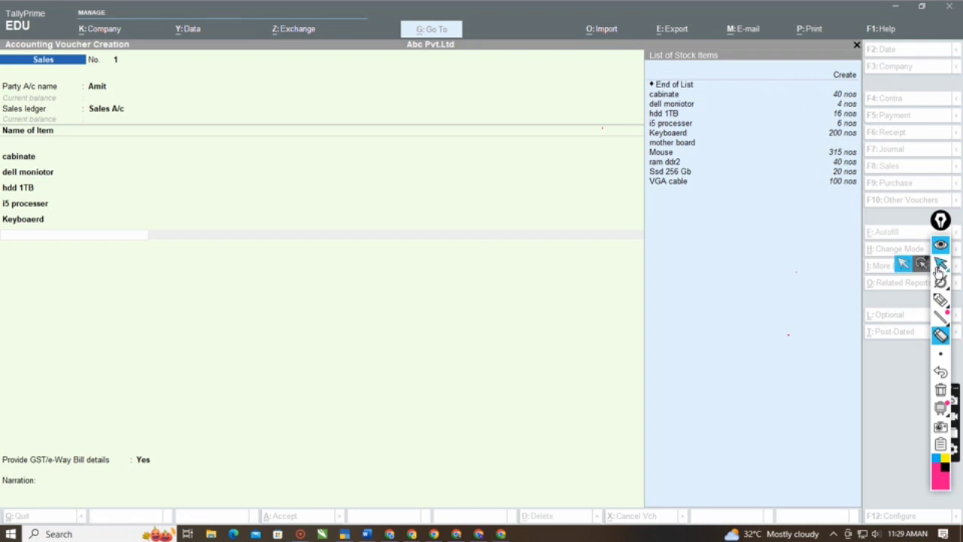
click(941, 265)
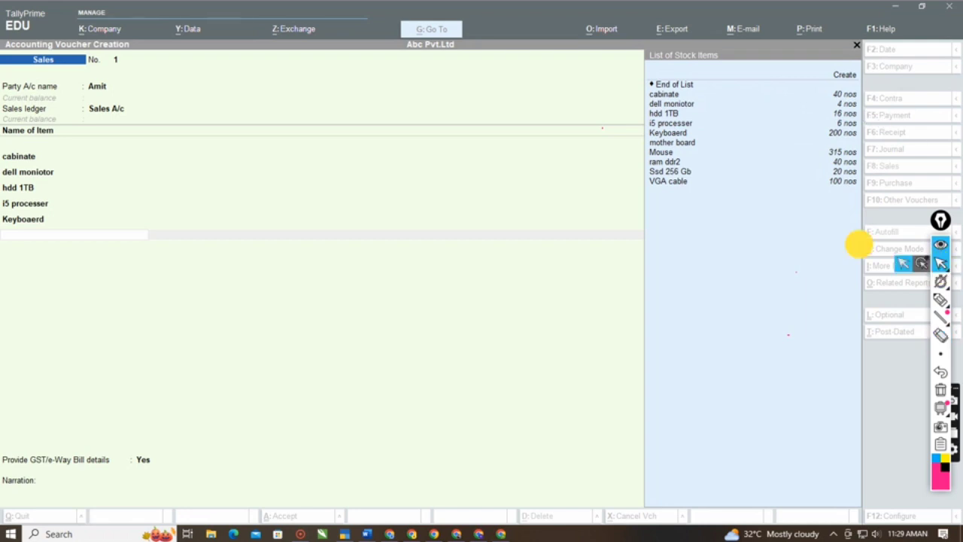
- Try to replace the Keyboaerd line in the sales voucher with the stock item mother board at 100 nos
click(551, 217)
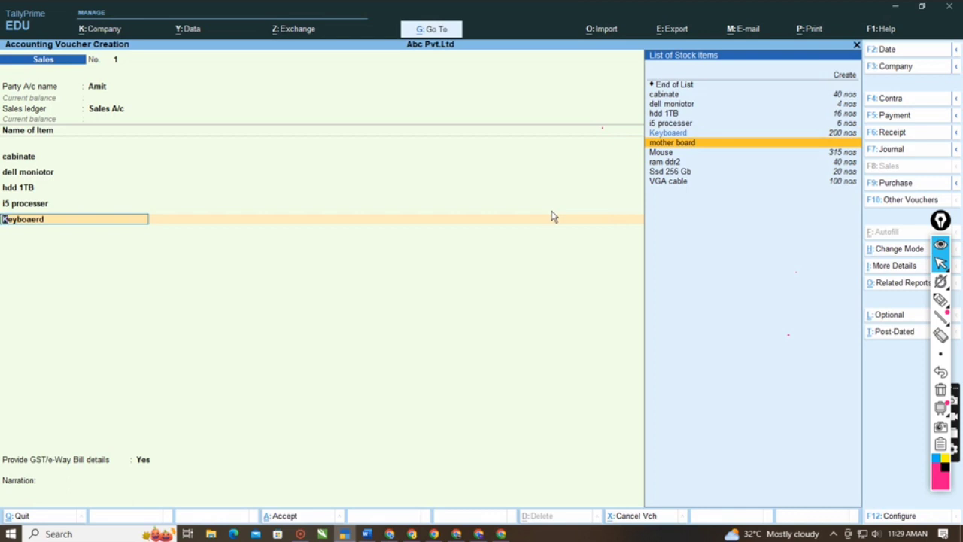
key(Return)
key(Return)
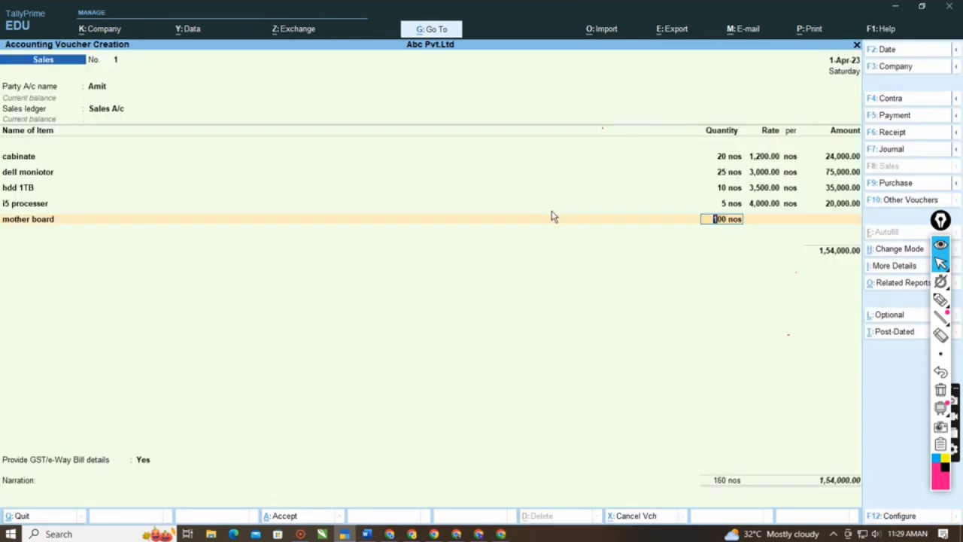
key(Return)
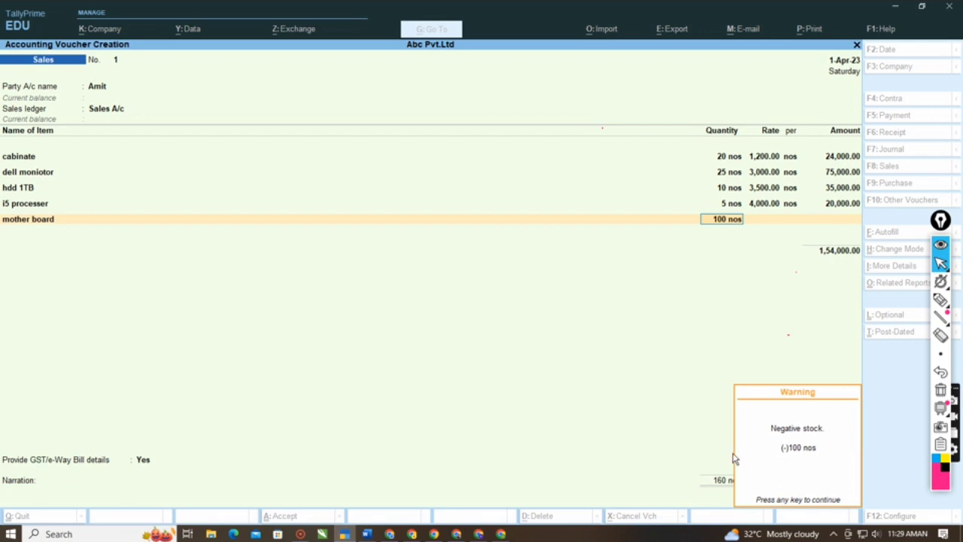
key(Return)
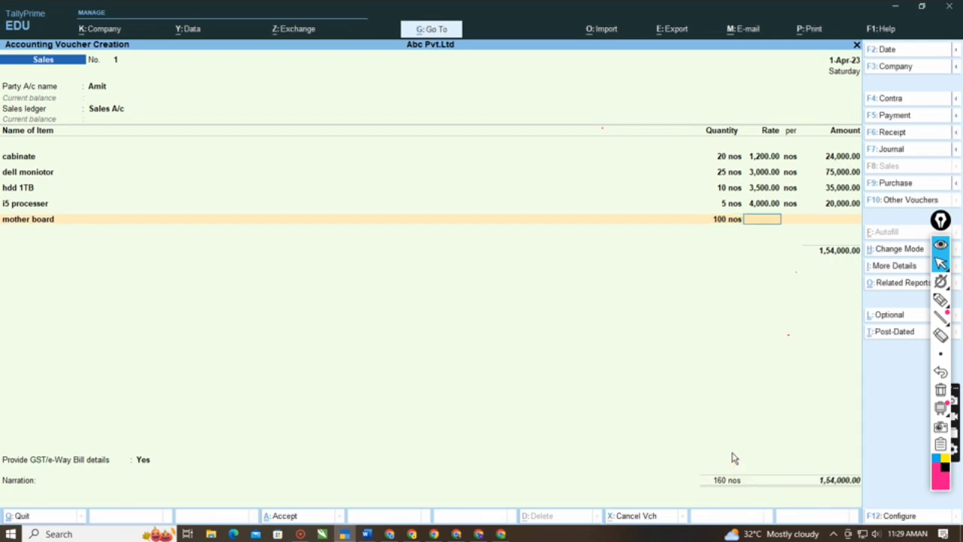
key(BackSpace)
key(BackSpace)
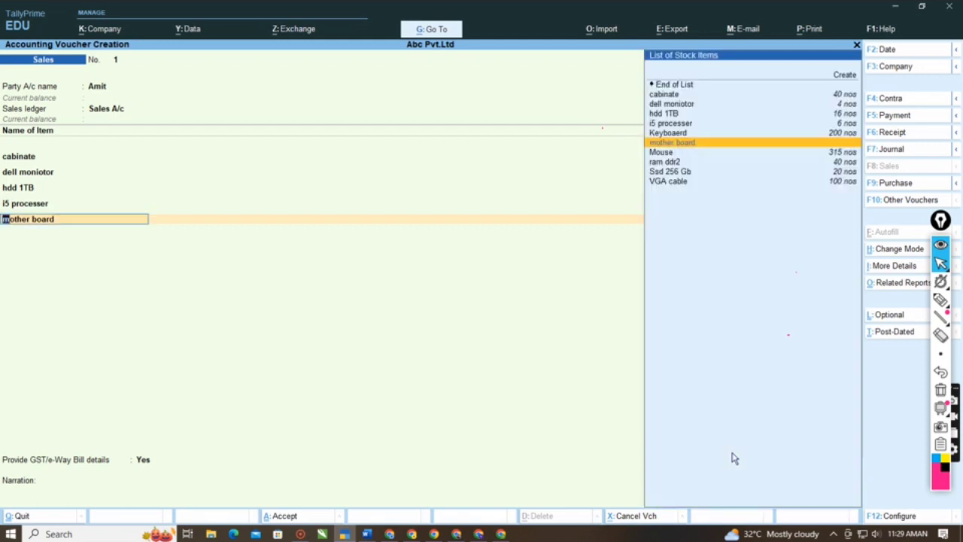
- Set the fifth item line of the sales voucher to Mouse with 300 nos at a rate of 400
click(708, 152)
key(Return)
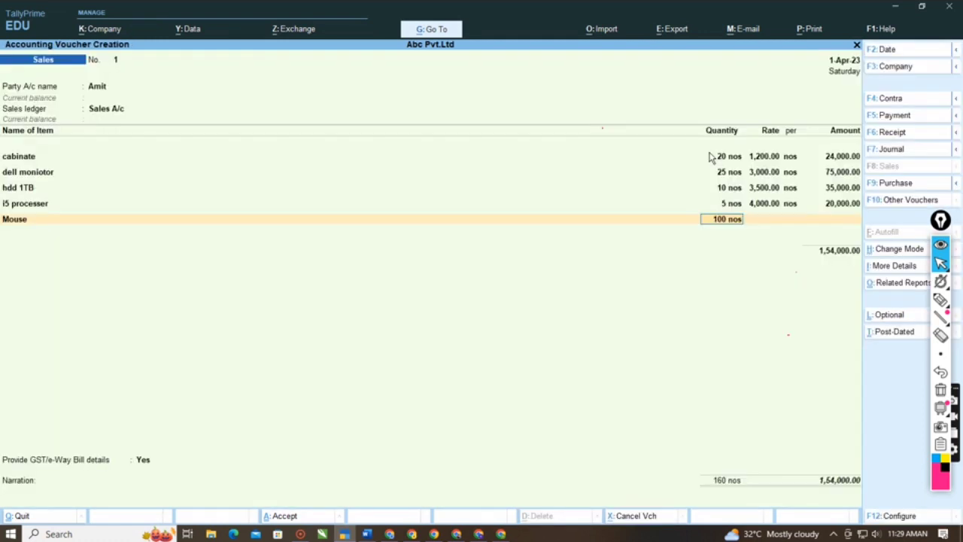
text(300)
key(Return)
text(400)
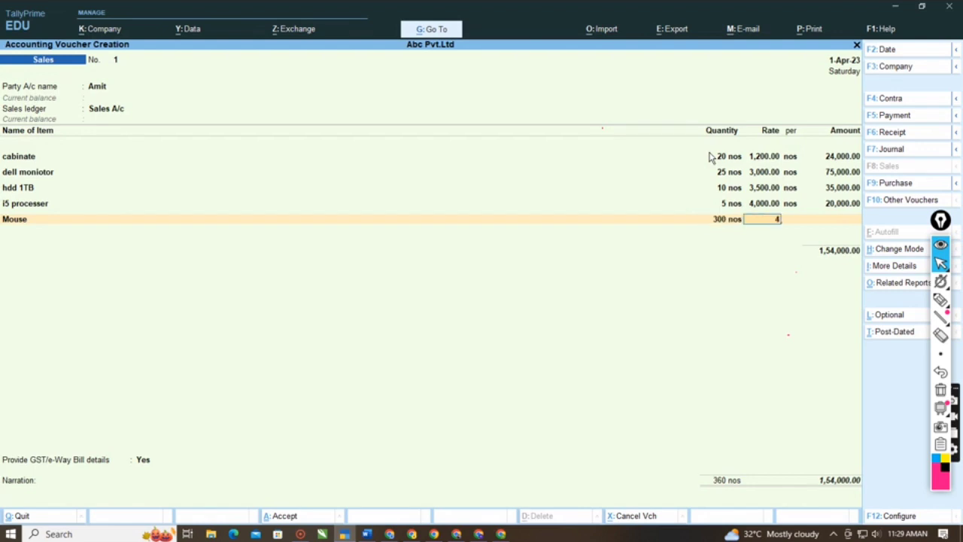
key(Return)
key(Return)
key(Return)
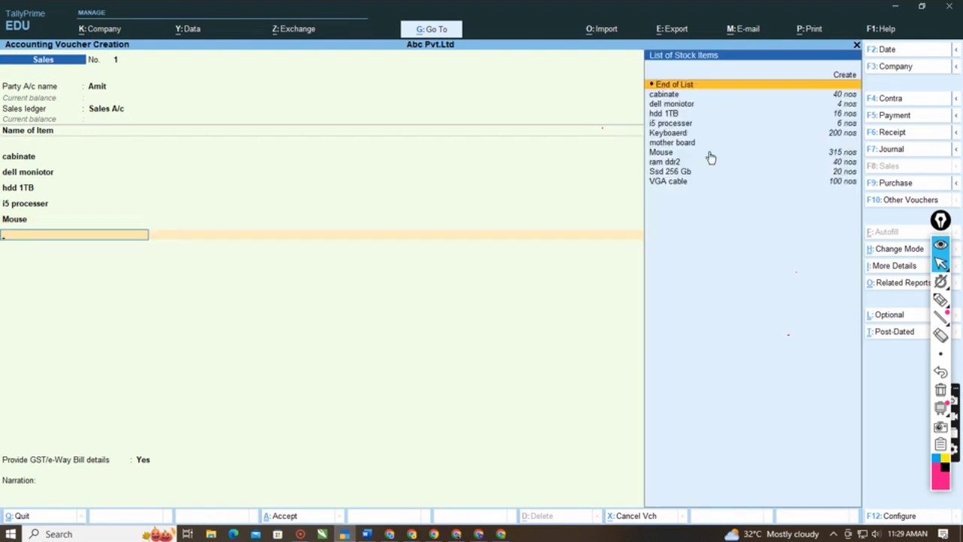
- Add the stock item ram ddr2 to the sales voucher with 40 nos at a rate of 2,000
key(Down)
key(Down)
key(Down)
key(Down)
key(Down)
key(Down)
key(Down)
key(Down)
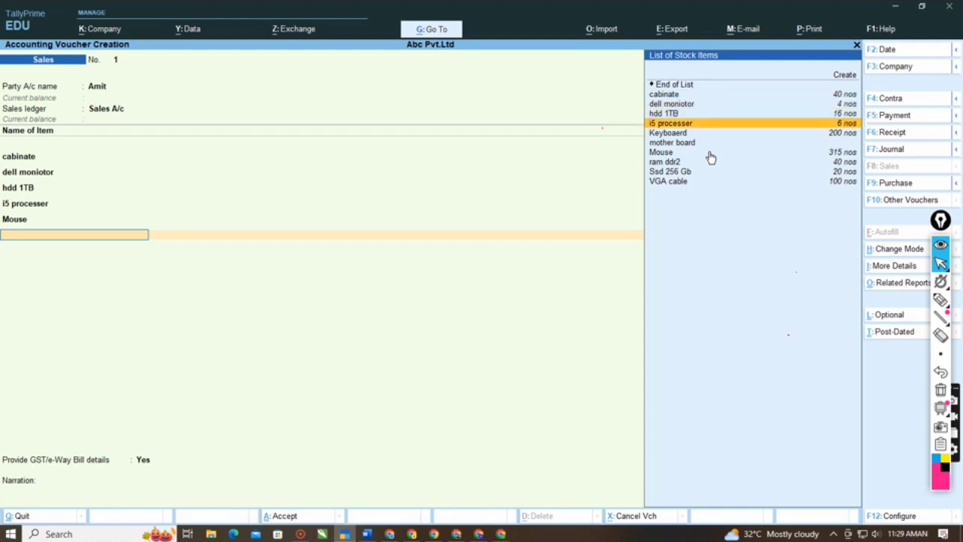
key(Return)
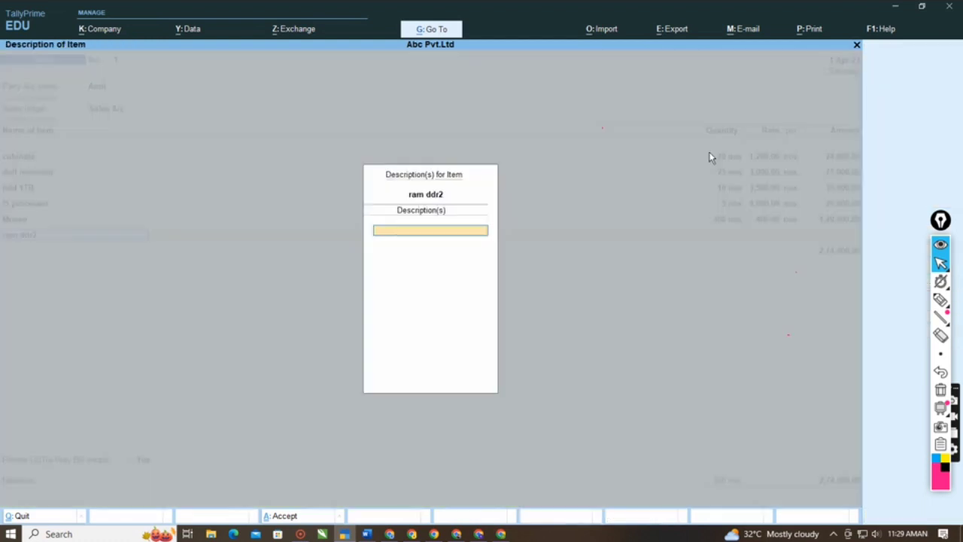
key(Return)
text(40)
key(Return)
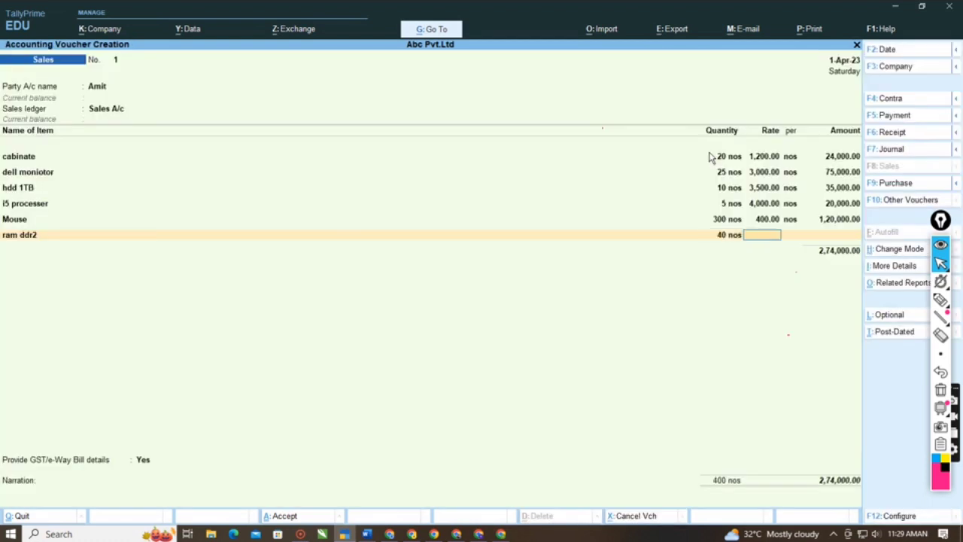
text(2000)
key(Return)
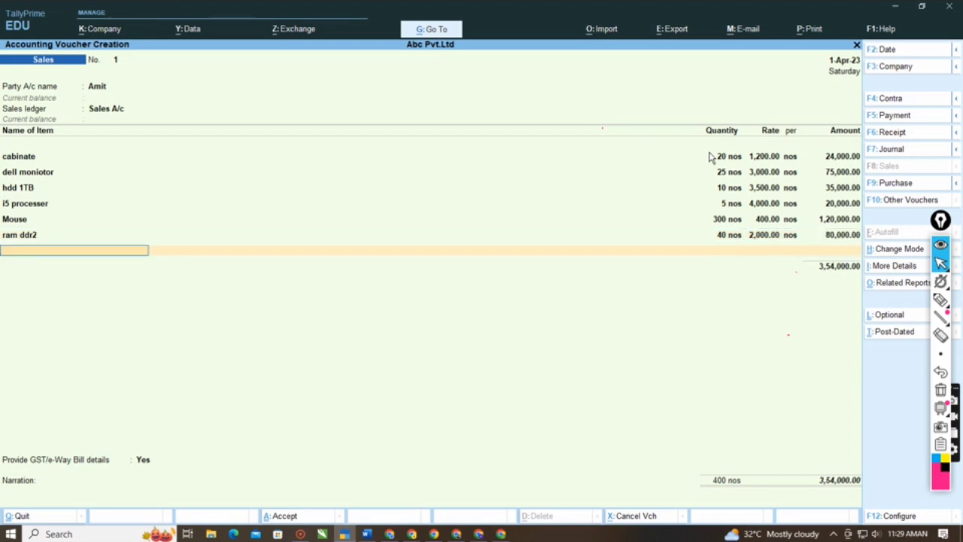
- Add the stock item Ssd 256 Gb to the sales voucher with 15 nos at a rate of 3,000, leaving its description blank
key(Down)
key(Down)
key(Down)
key(Down)
key(Down)
key(Down)
key(Down)
key(Down)
key(Down)
key(Down)
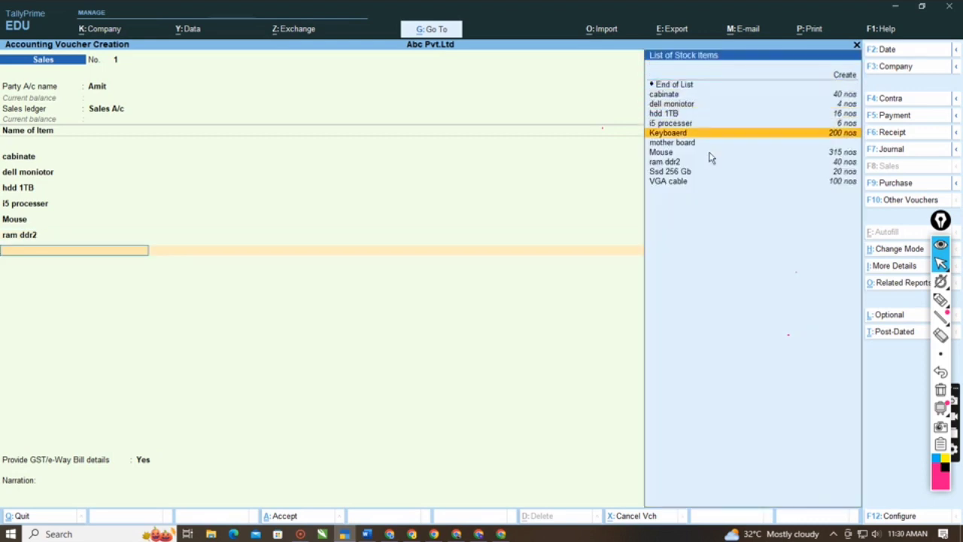
key(Return)
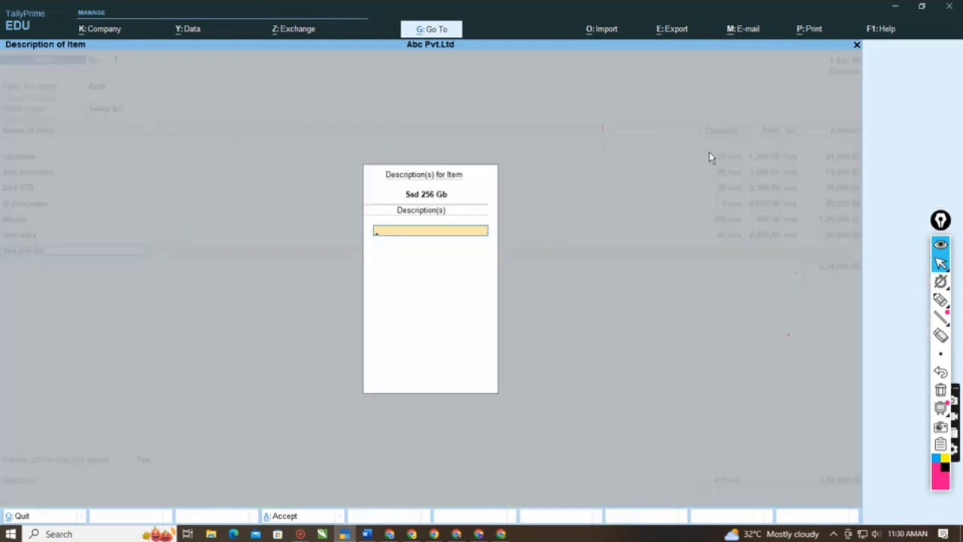
key(Return)
key(Escape)
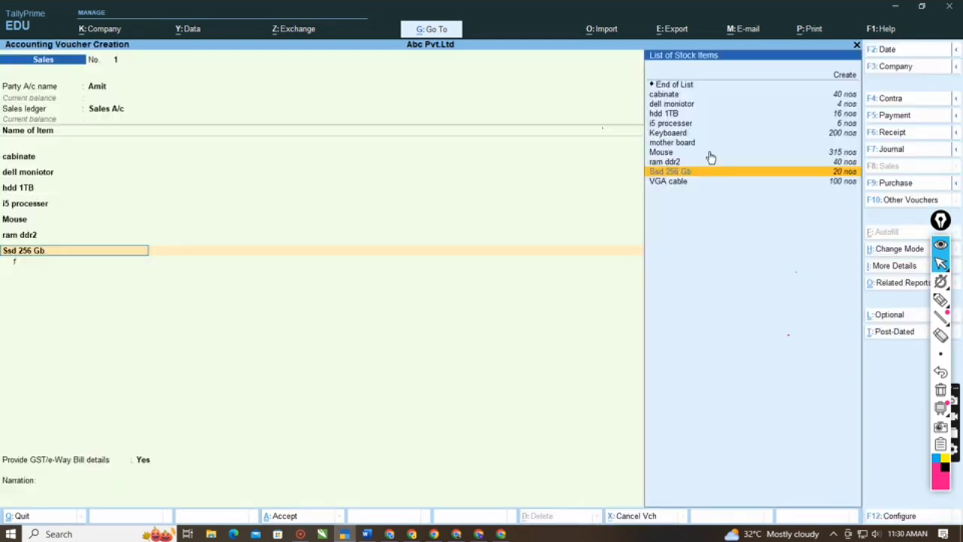
key(Return)
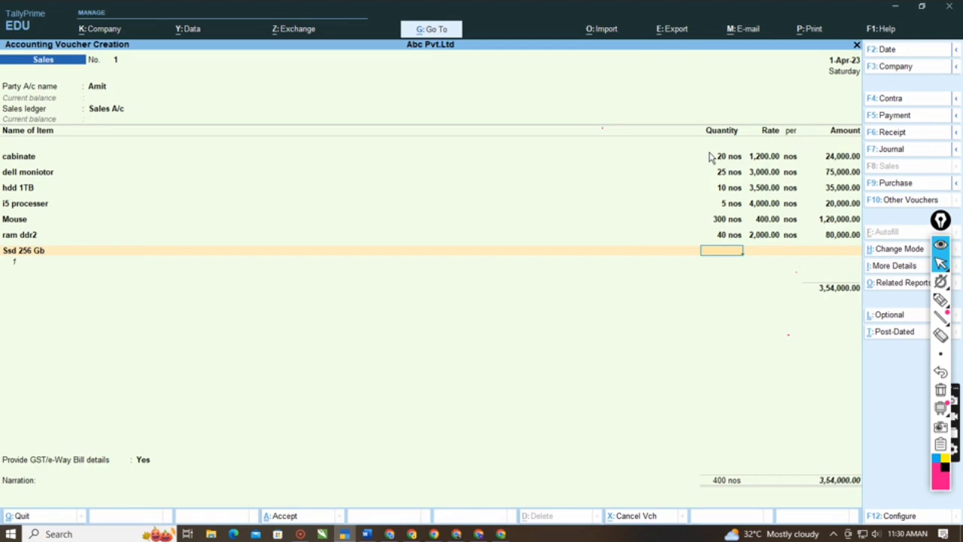
text(15)
key(Return)
key(Return)
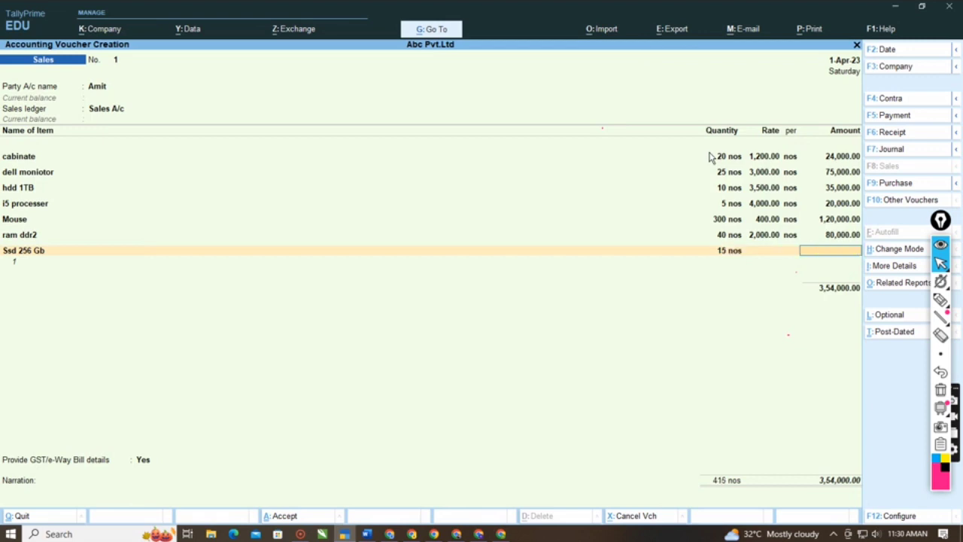
key(BackSpace)
text(35)
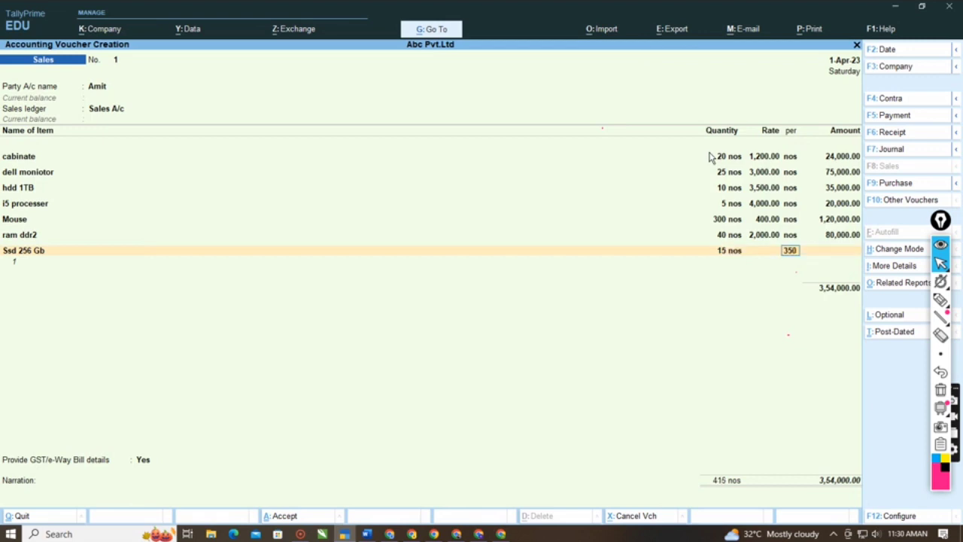
key(BackSpace)
text(000)
key(Return)
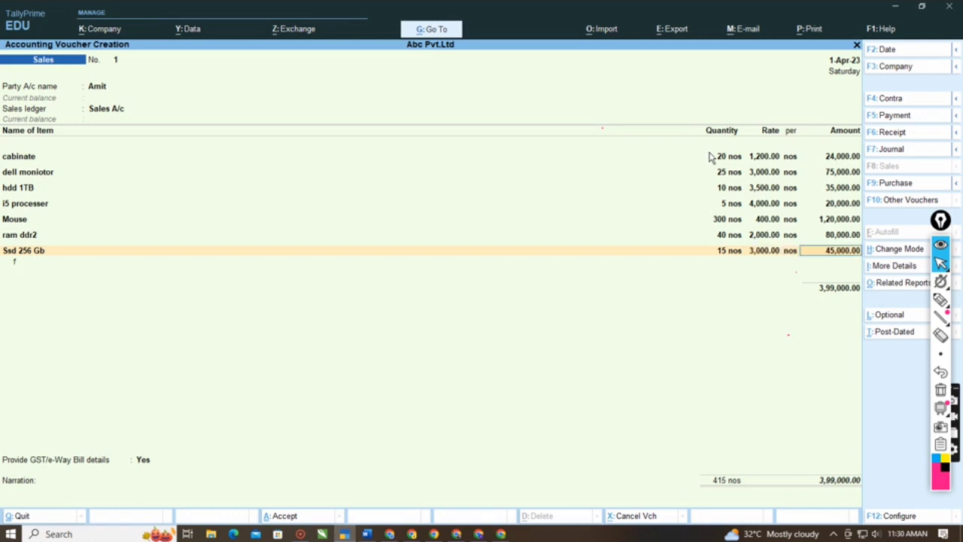
key(Return)
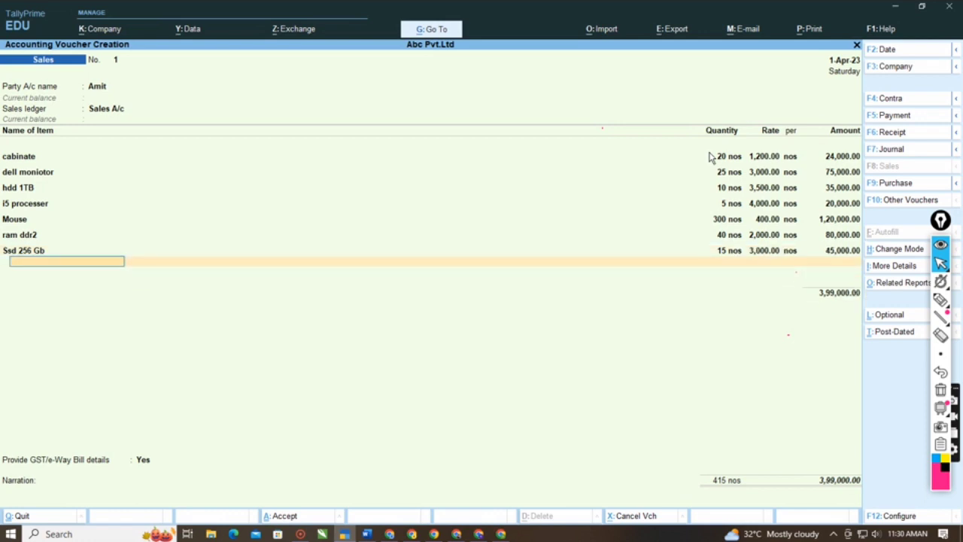
key(alt+space)
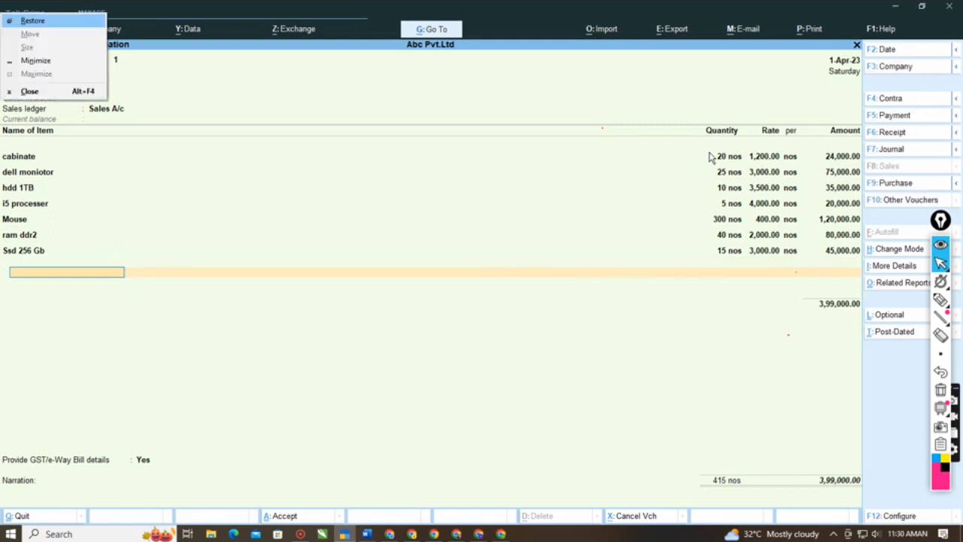
key(Escape)
key(alt+space)
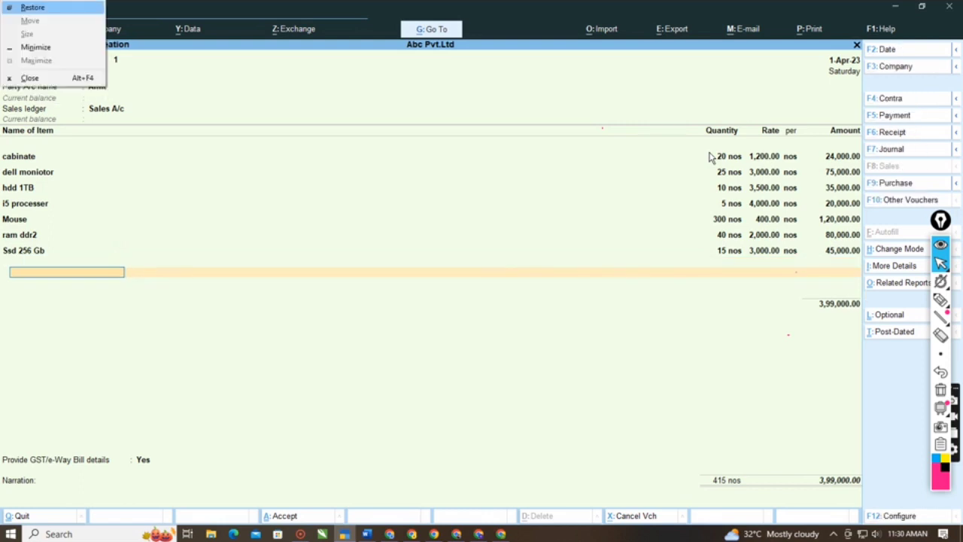
key(Escape)
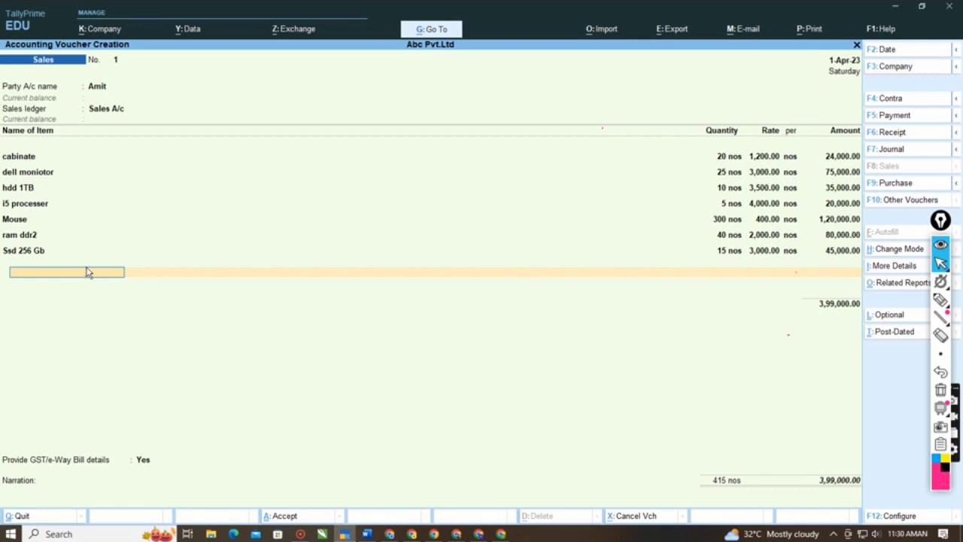
- Add the stock item VGA cable to the sales voucher with 30 nos at a rate of 150
key(Up)
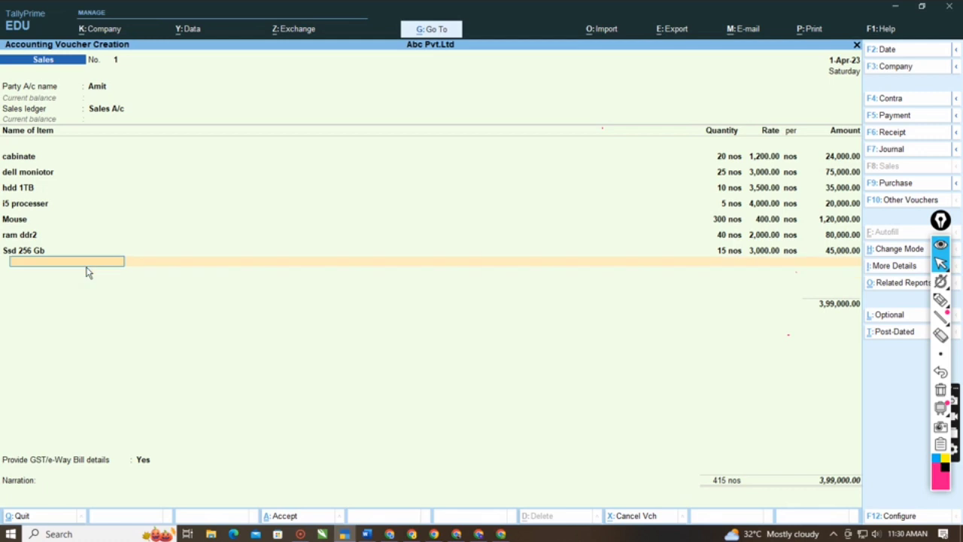
key(Up)
key(Return)
key(Return)
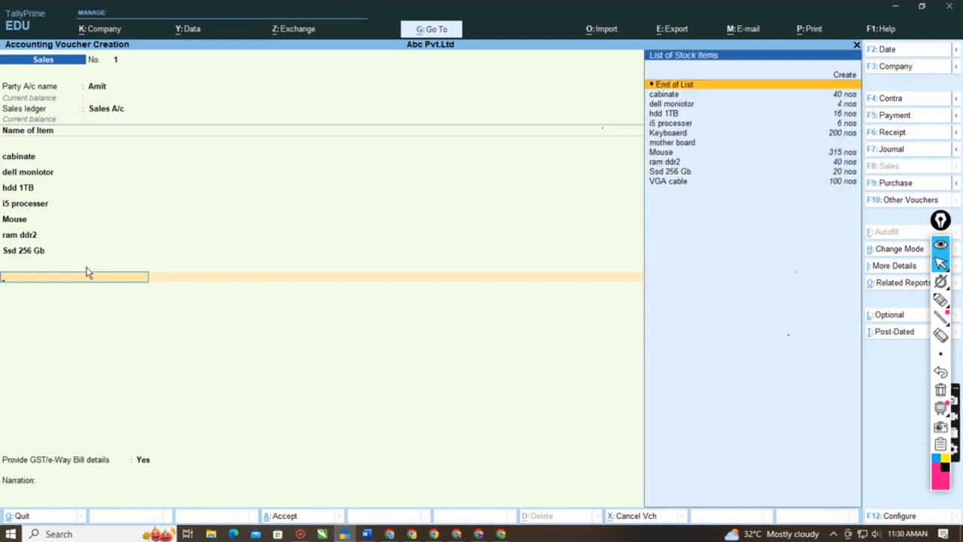
key(Down)
key(Down)
key(Down)
key(Down)
key(Down)
key(Down)
key(Down)
key(Down)
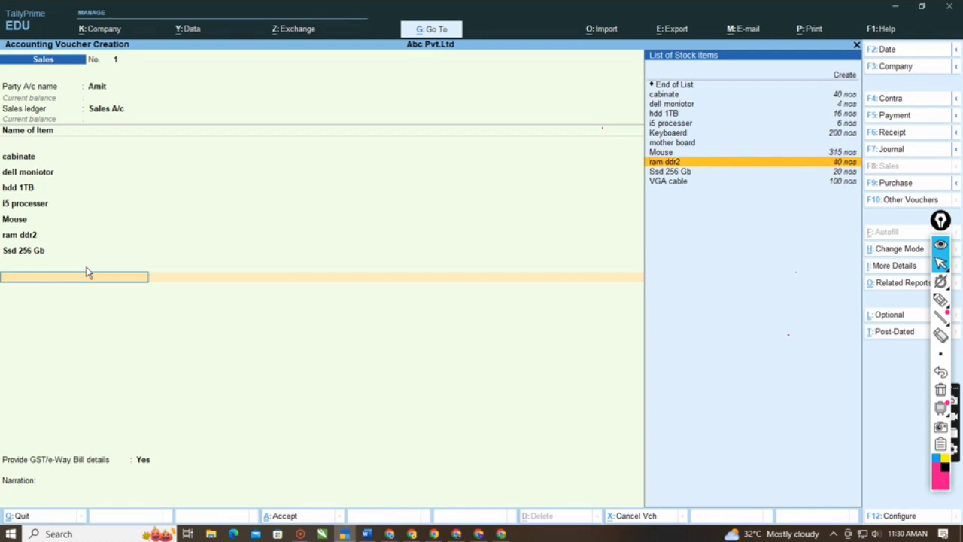
key(Down)
key(Down)
key(Return)
key(Return)
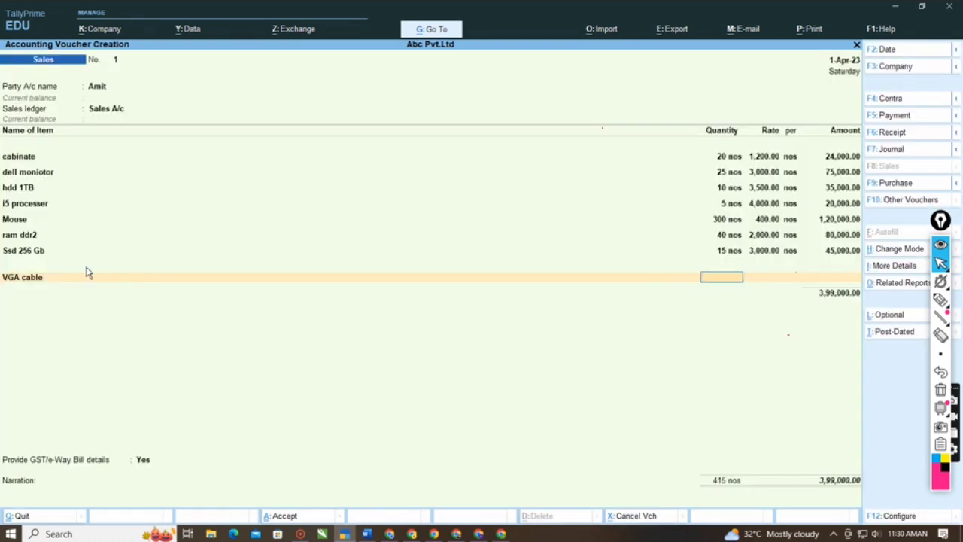
text(30)
key(Return)
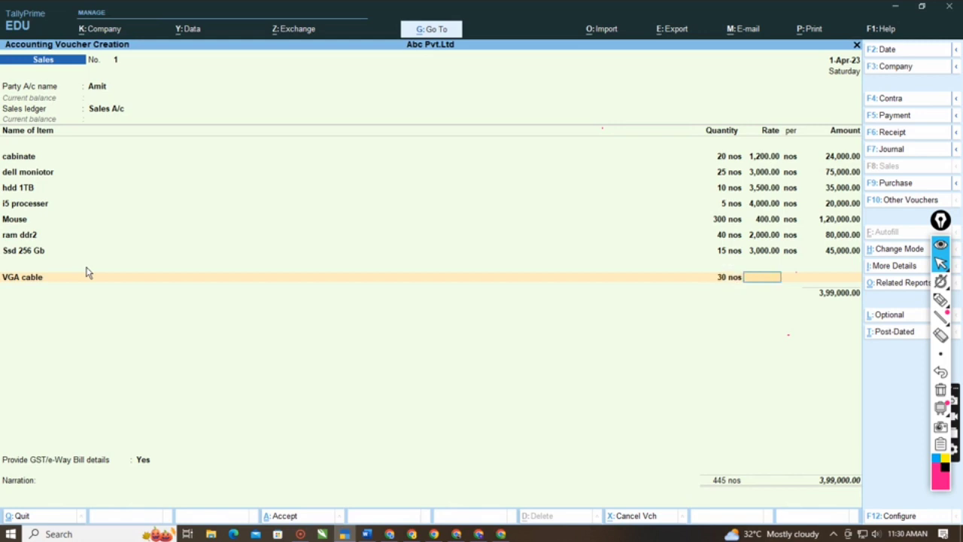
text(150)
key(Return)
key(Return)
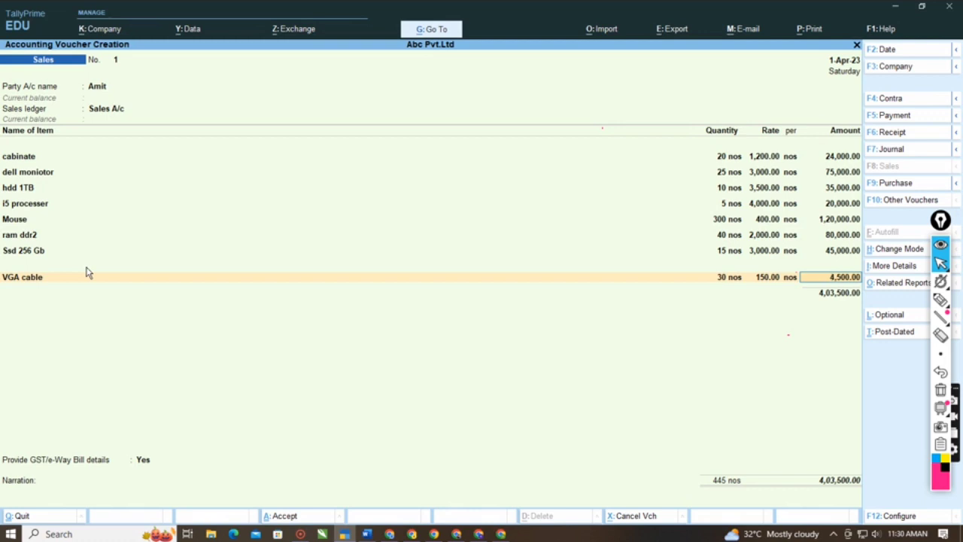
key(Return)
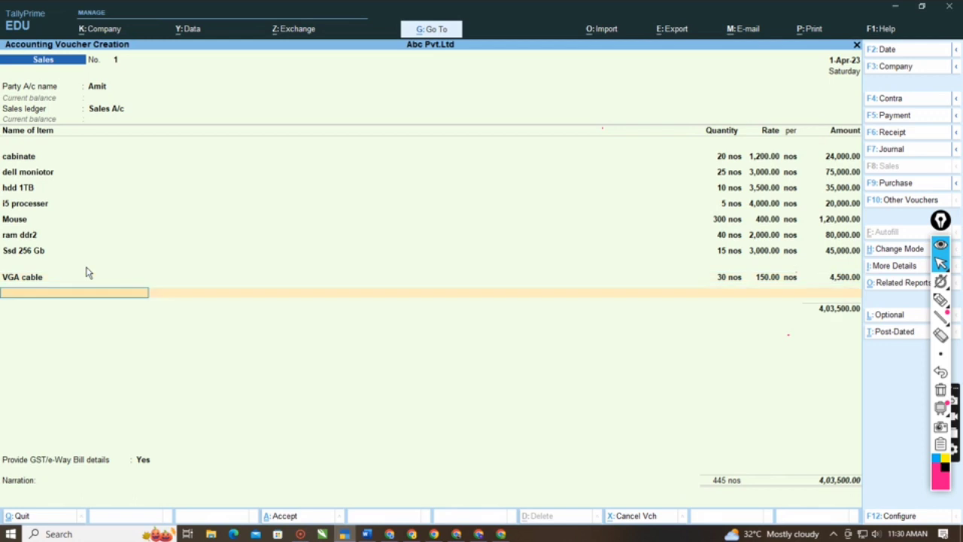
- End the voucher's item list and start a new ledger from its ledger line, naming it Output Cgst@18%
key(Return)
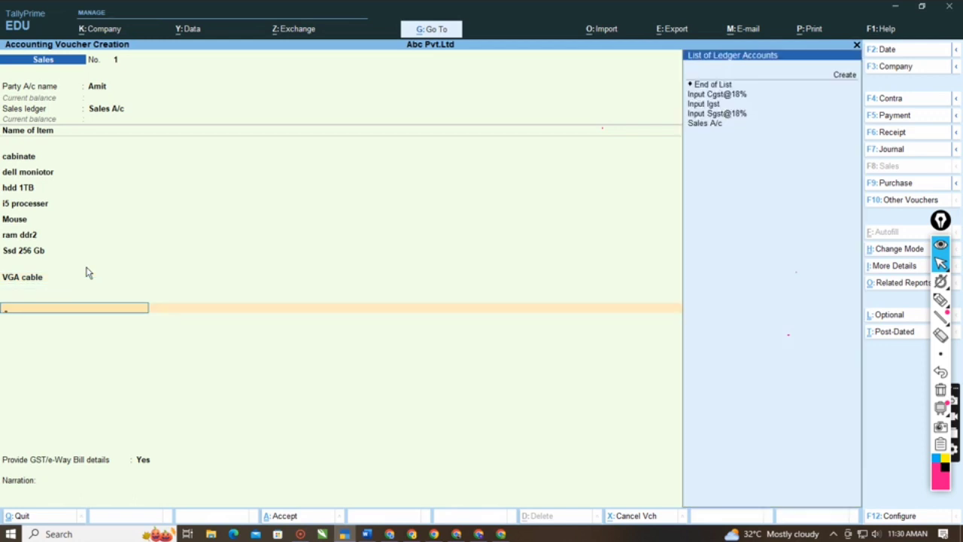
key(Down)
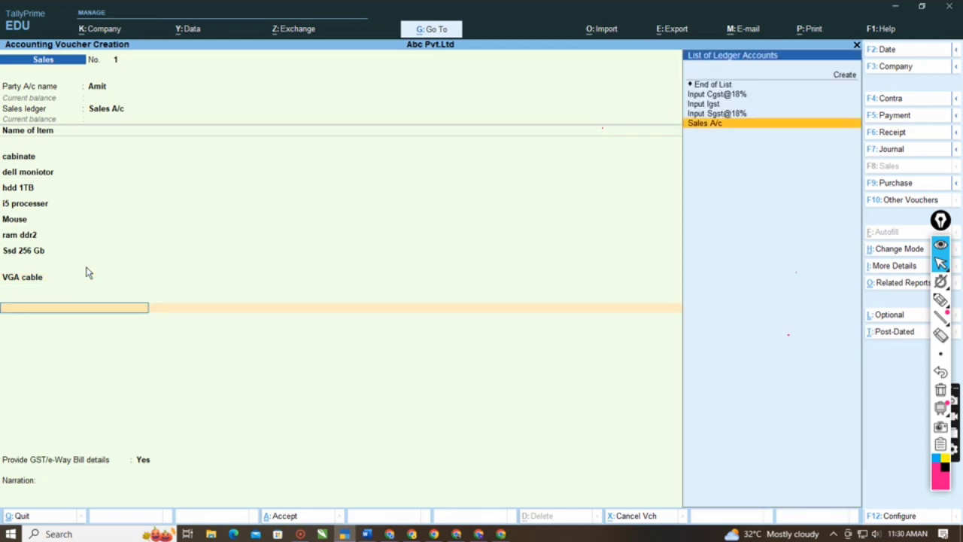
key(Up)
key(Up)
key(Up)
key(Down)
key(Up)
key(Up)
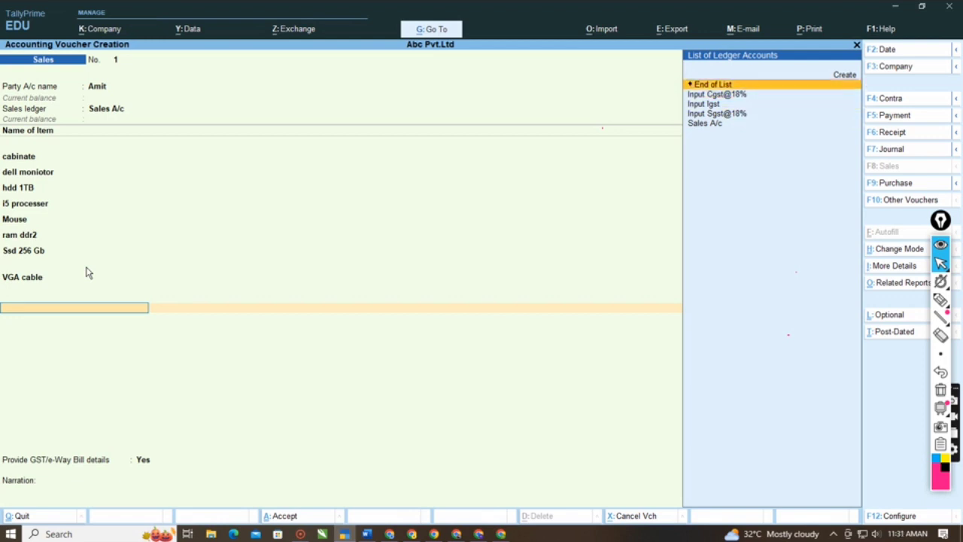
key(Up)
key(Return)
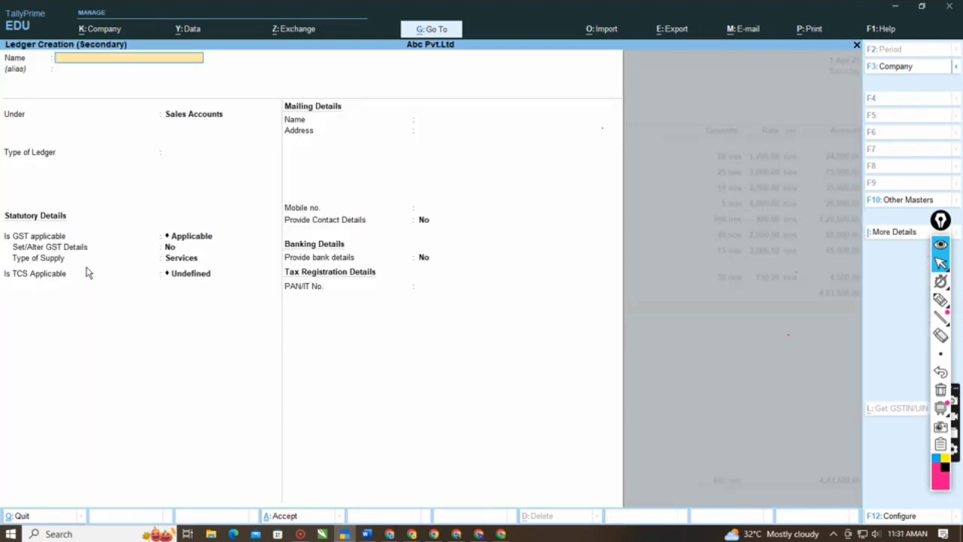
text(Output Cgst@18%)
key(Return)
- Place the Output Cgst@18% ledger under Duties & Taxes, with GST as the duty type and Central Tax as the tax type
key(Return)
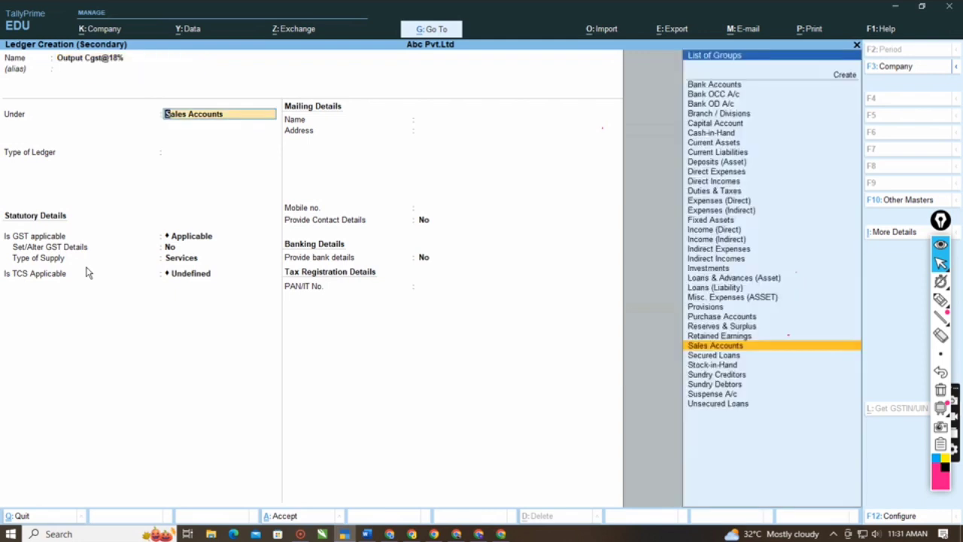
text(Duti)
key(Return)
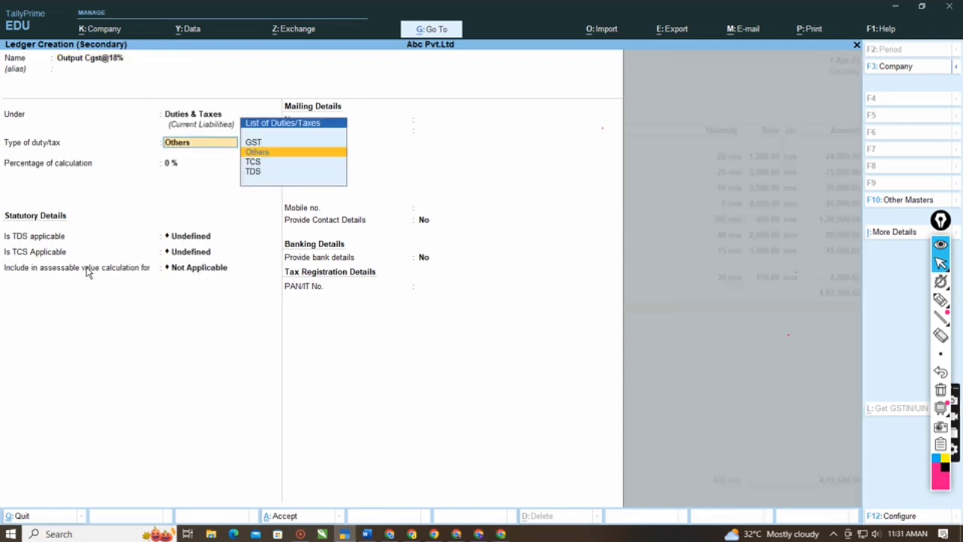
key(Up)
key(Return)
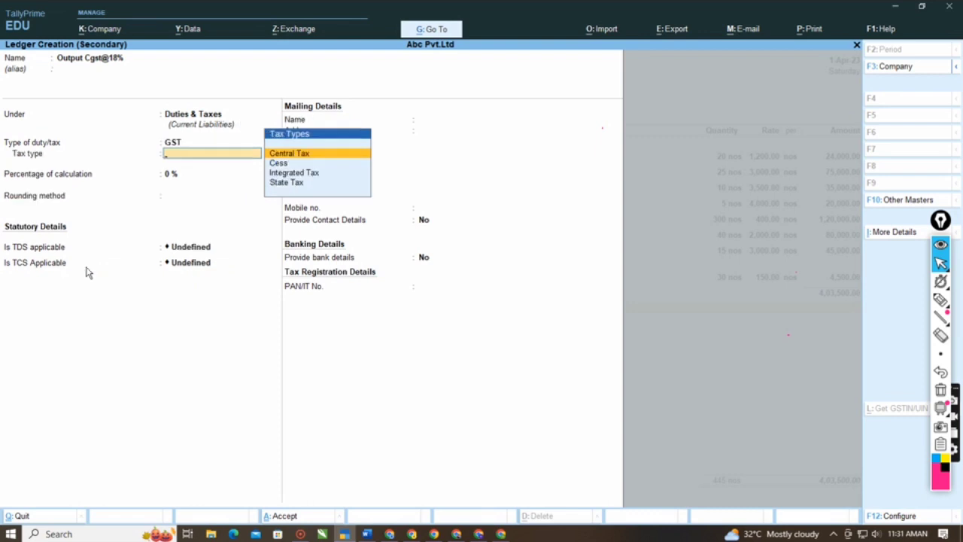
- Save the Output Cgst@18% ledger with its remaining defaults and accept its calculated amount in the sales voucher
key(Return)
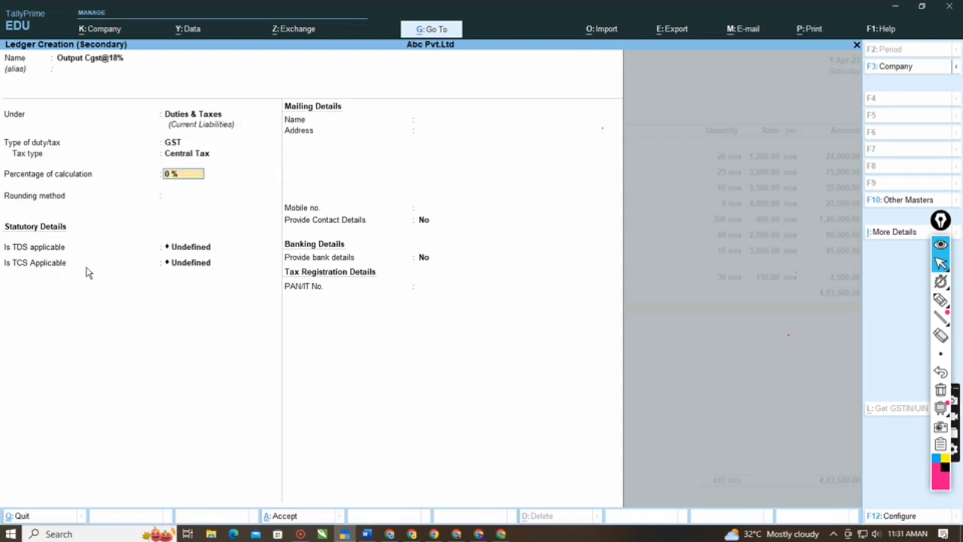
key(Return)
key(Return)
key(Return)
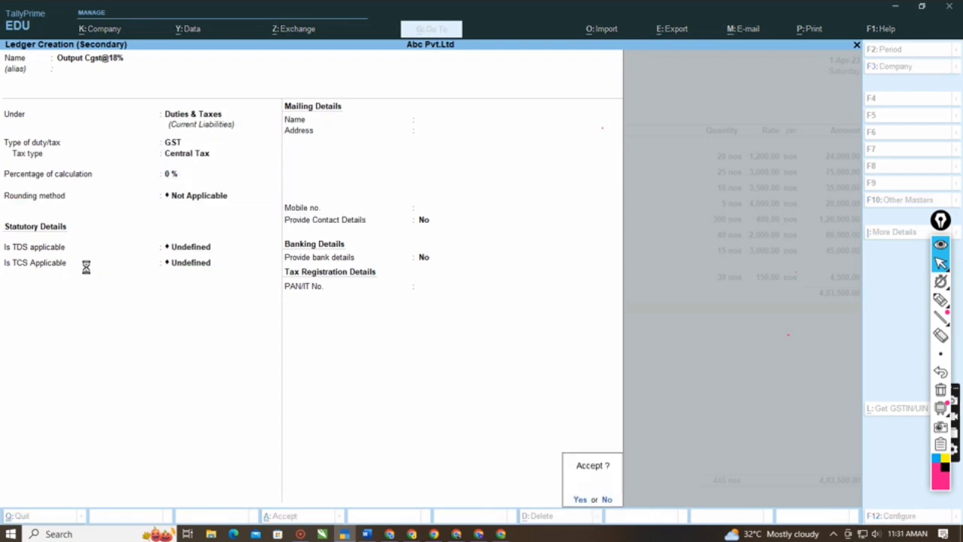
key(Return)
key(Return)
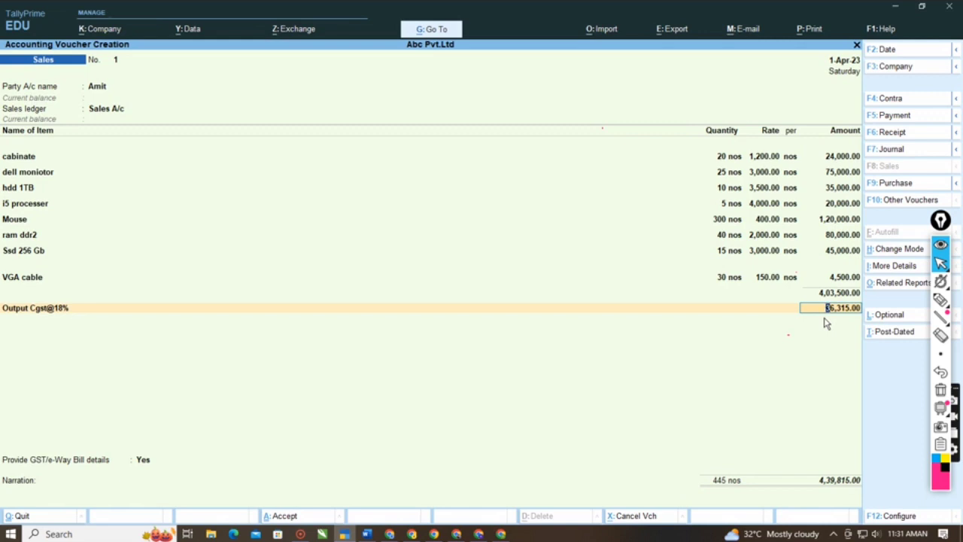
key(Return)
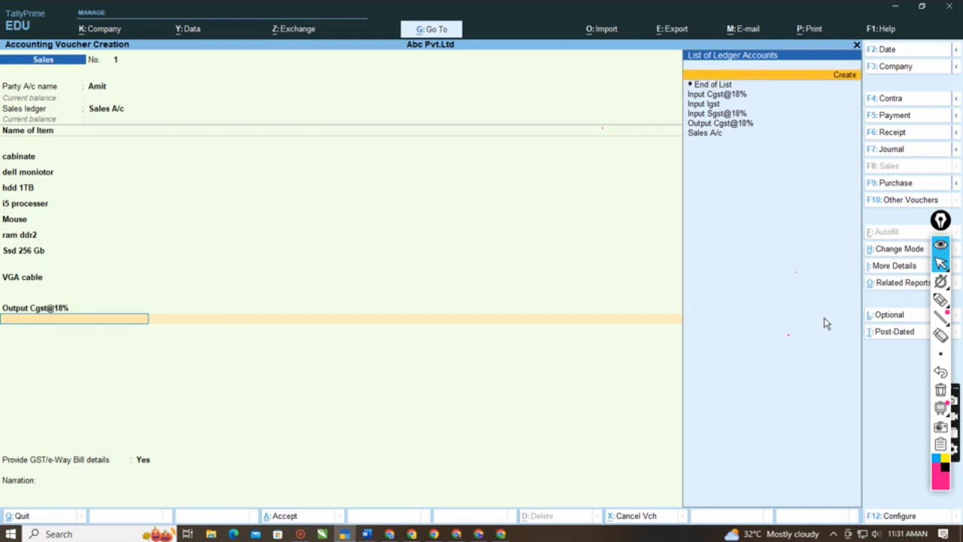
- Start another new ledger from the voucher's next ledger line, naming it Utput Sgst@18%
key(Down)
key(Down)
key(Down)
key(Down)
key(Down)
key(Up)
key(Up)
key(Up)
key(Up)
key(Up)
key(Return)
text(Ot)
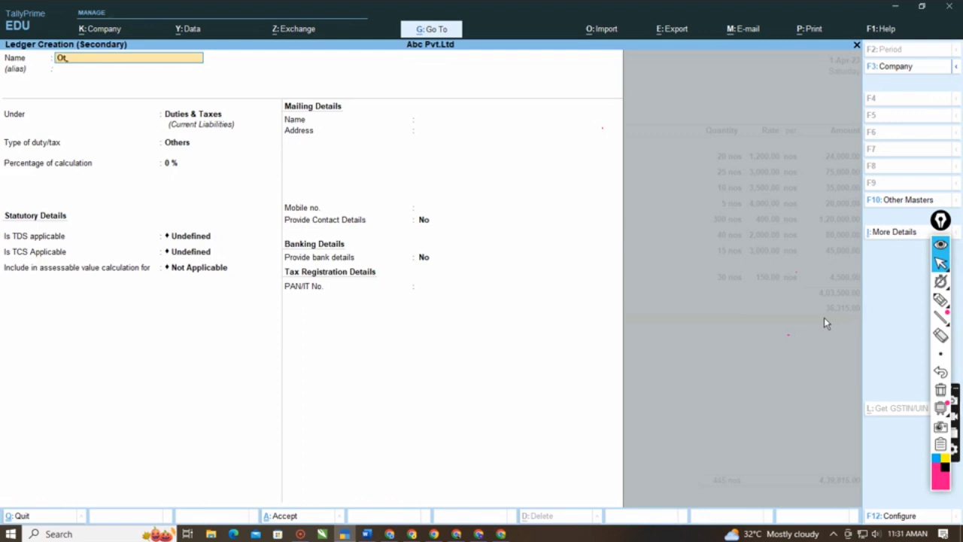
key(BackSpace)
key(BackSpace)
text(Utput Sgst@18%)
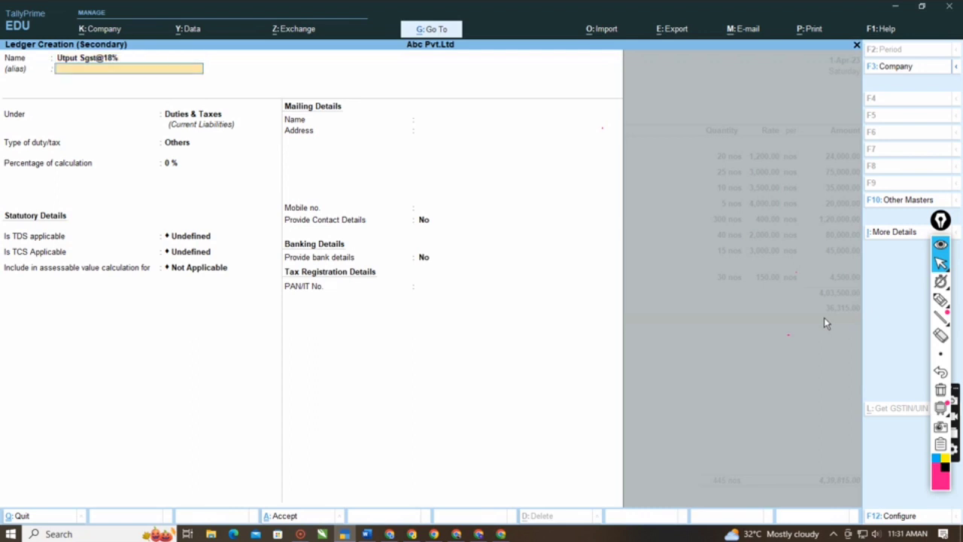
- Keep the Utput Sgst@18% ledger under Duties & Taxes, with duty type GST and tax type State Tax
key(Return)
key(Return)
key(Up)
key(Return)
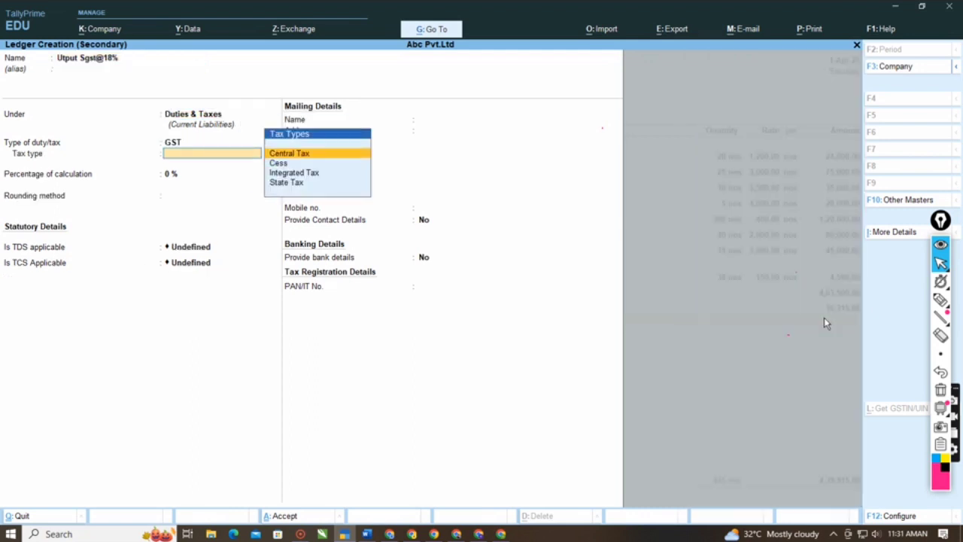
key(Down)
key(Down)
key(Down)
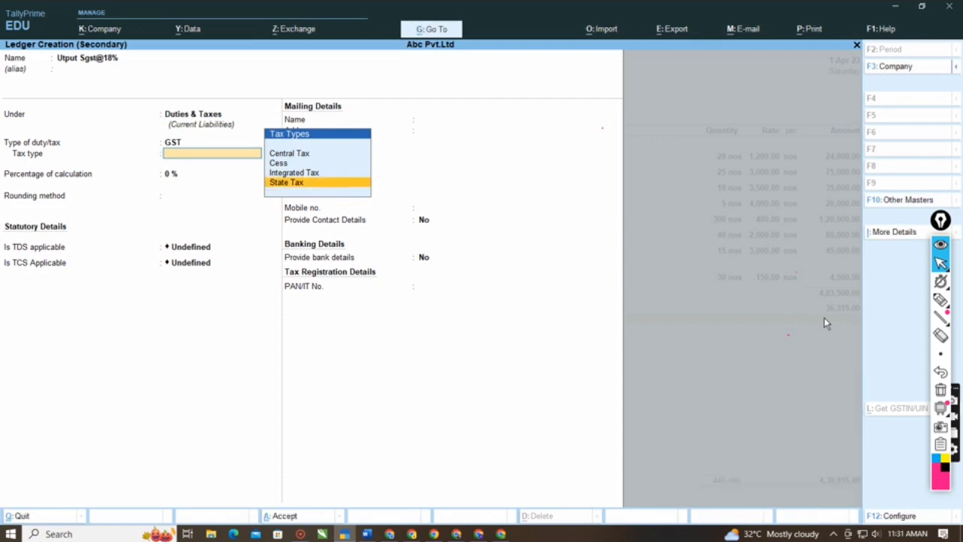
key(Return)
key(Return)
key(Return)
- Save the Utput Sgst@18% ledger with its remaining defaults and accept its calculated amount in the sales voucher
key(Return)
key(Return)
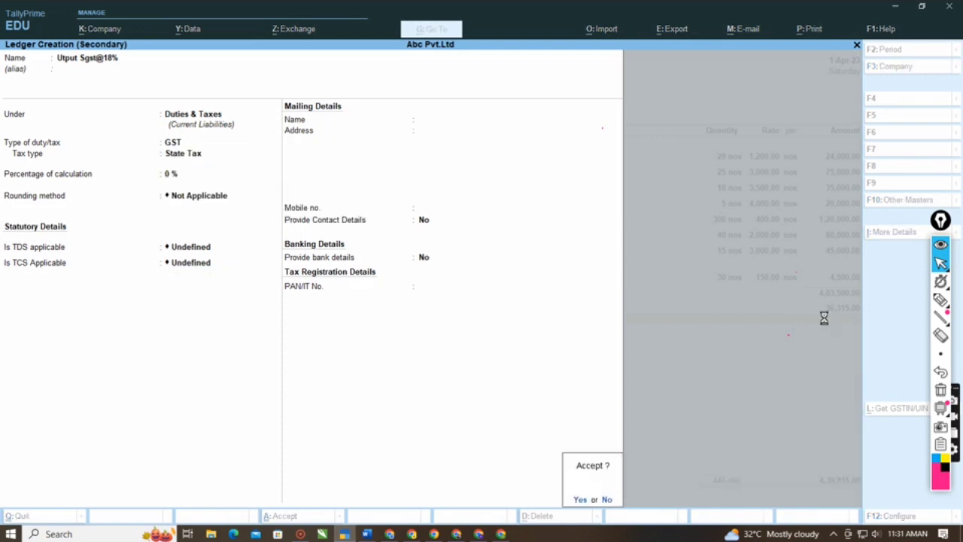
key(Return)
key(Return)
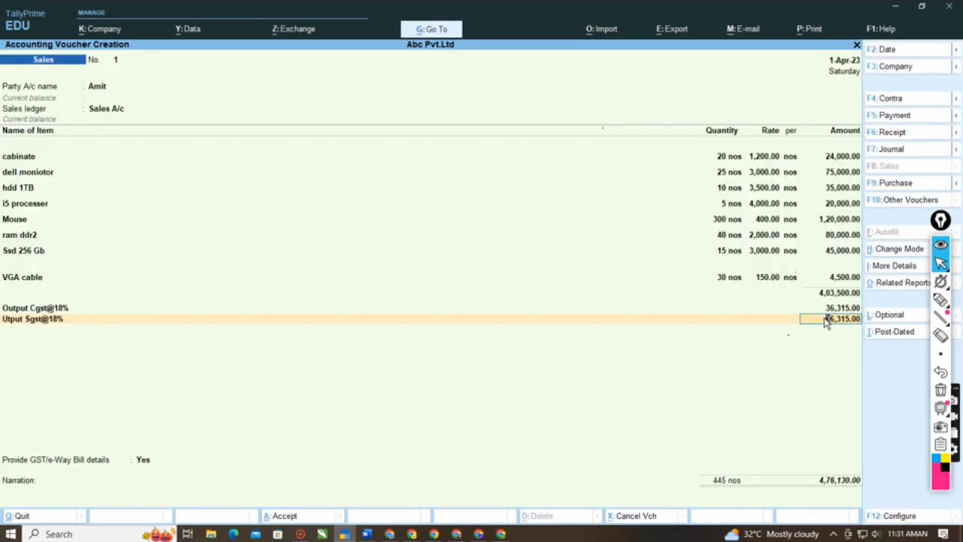
key(Return)
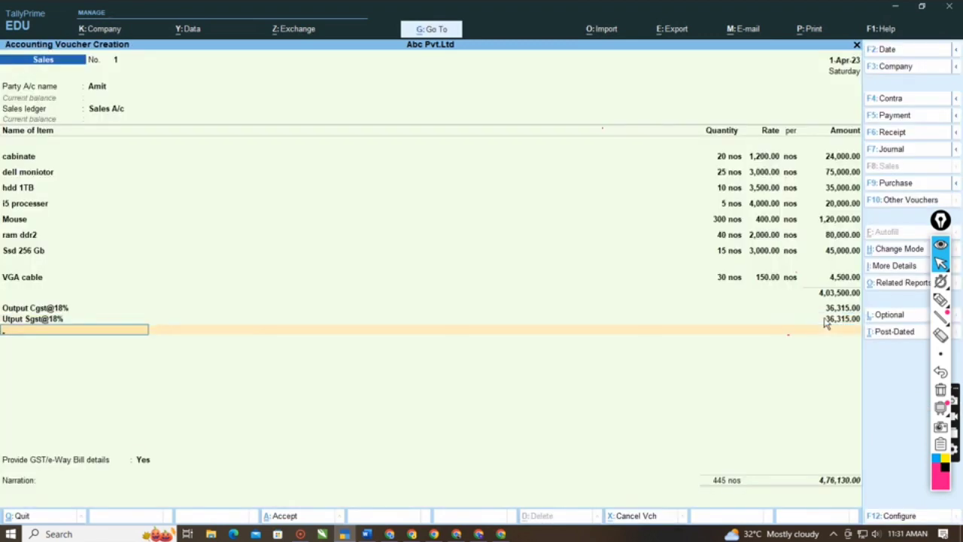
- End the voucher's ledger list, leave the e-Way Bill details blank, and save the sales voucher without a narration
key(Return)
key(Return)
key(Return)
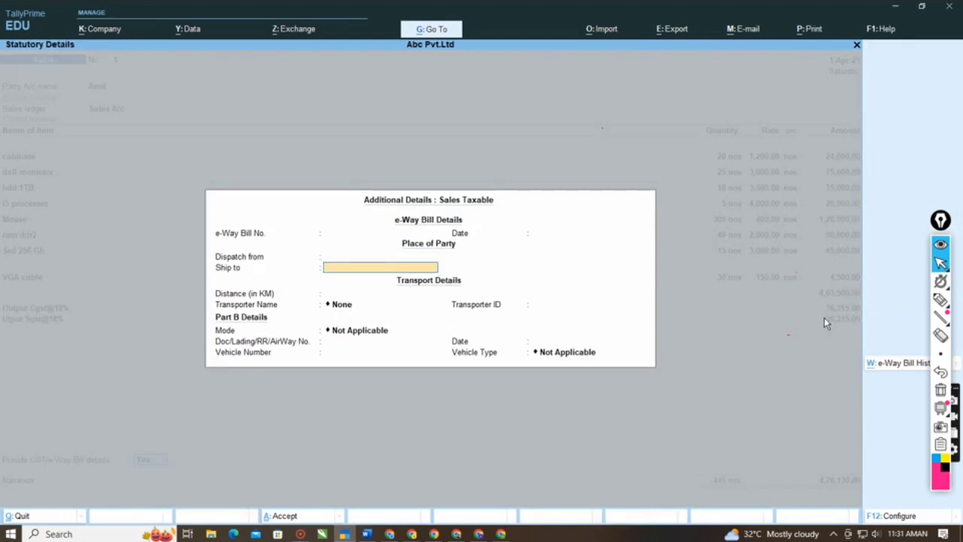
key(ctrl+a)
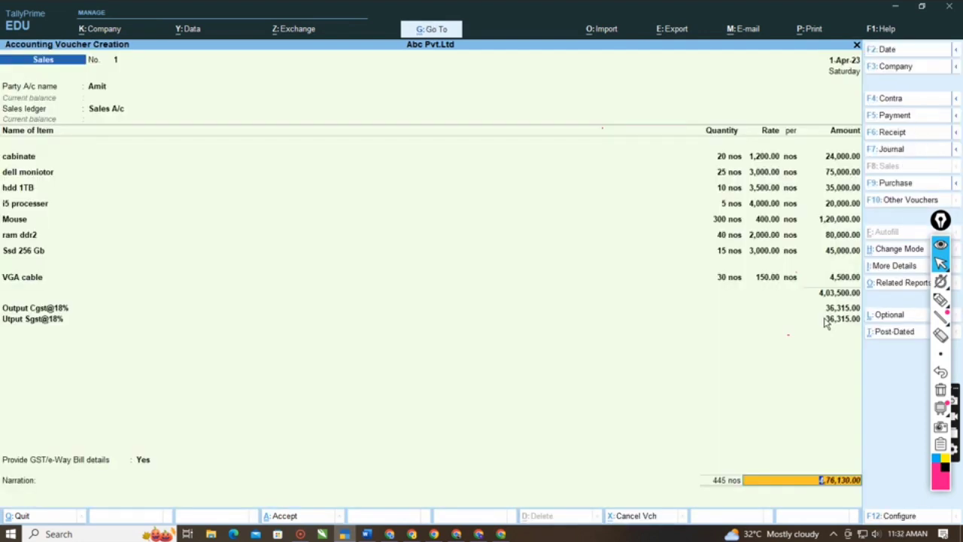
key(Return)
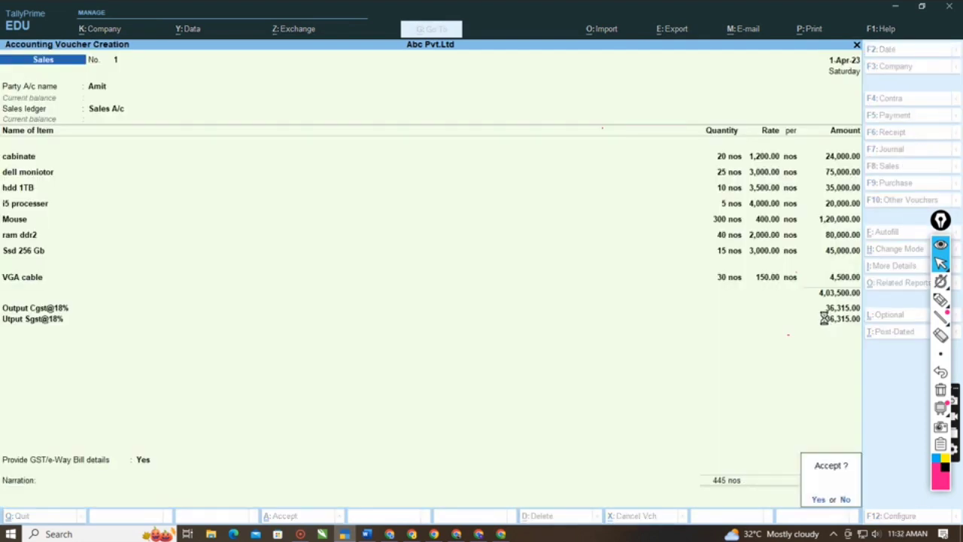
key(Return)
- Start a second sales voucher for the same customer with blank dispatch details, default party details and Sales A/c as the sales ledger
key(Return)
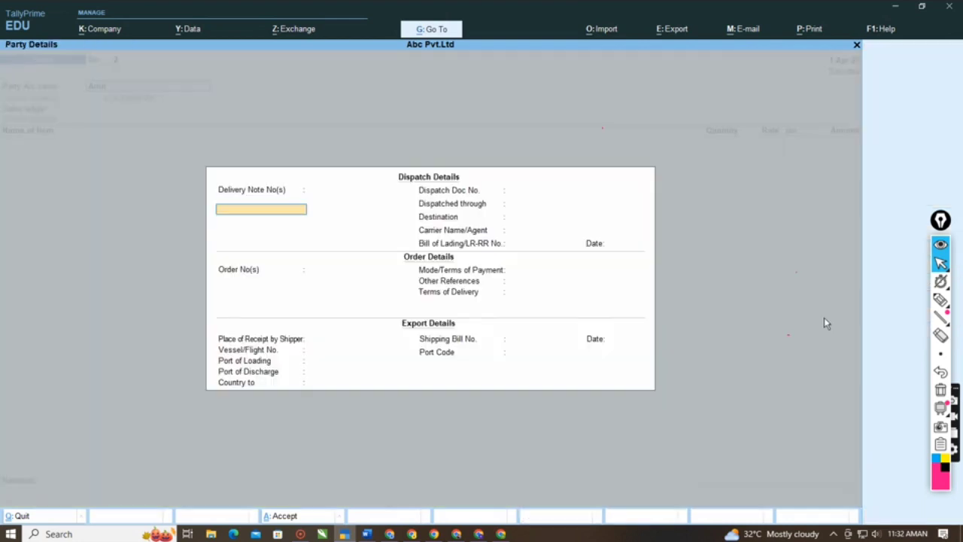
key(Escape)
key(Return)
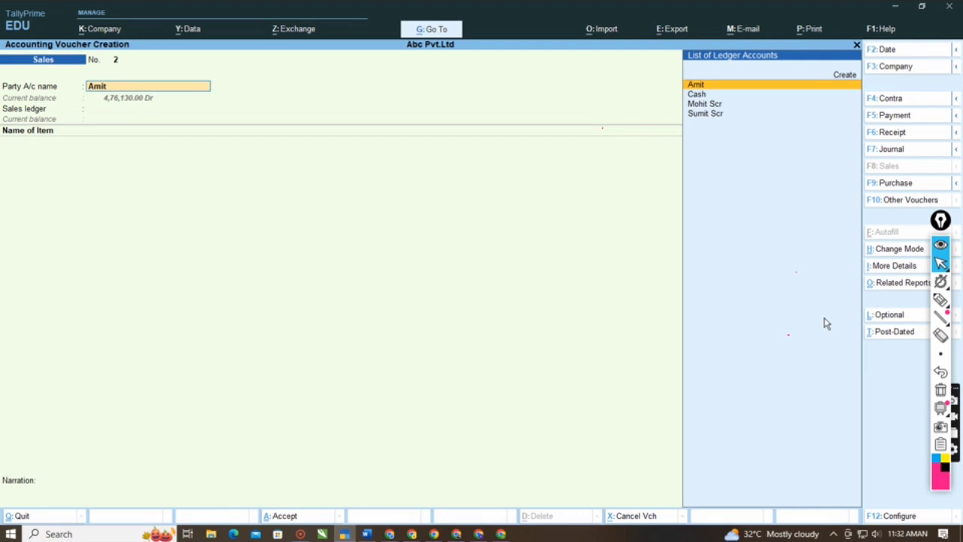
key(Return)
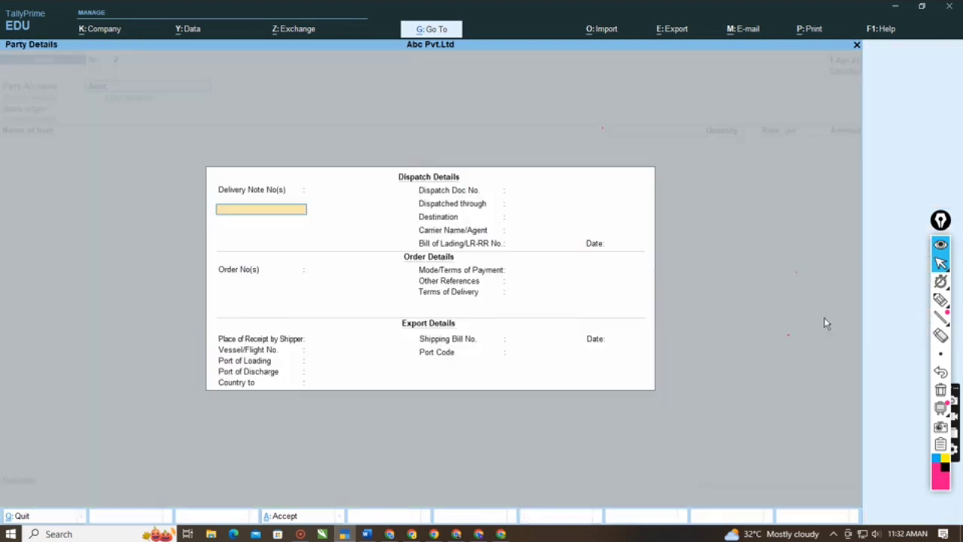
key(ctrl+a)
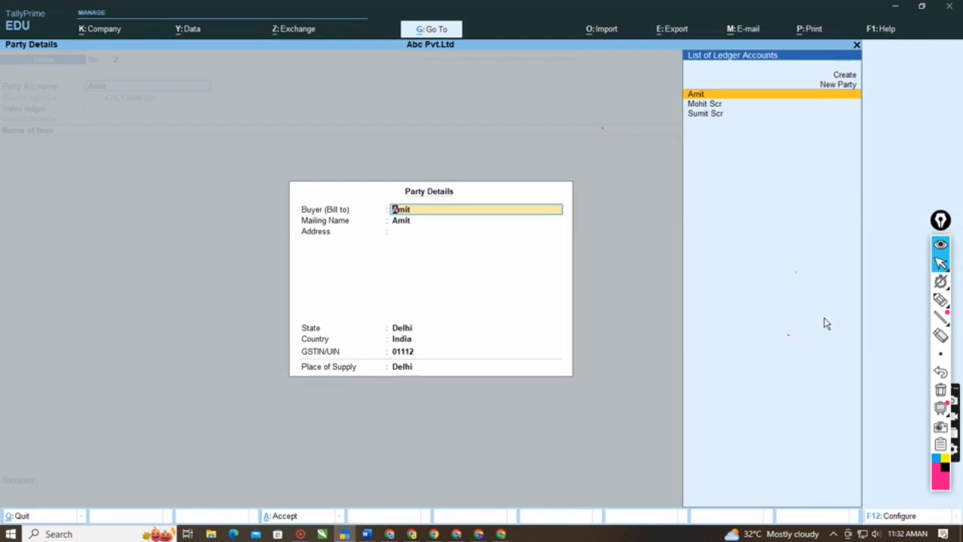
key(ctrl+a)
key(Return)
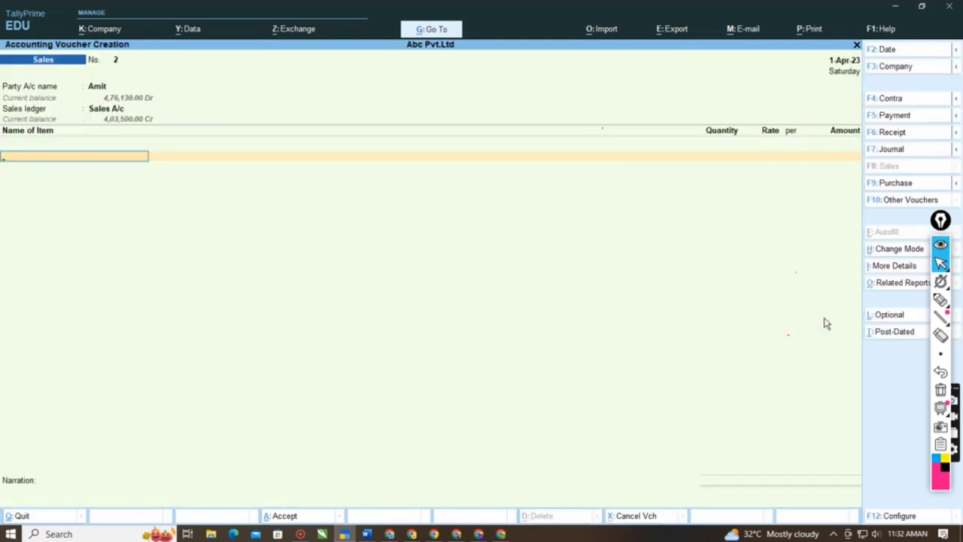
- Examine the remaining quantity of each item in the list of stock items
key(Down)
key(Down)
key(Down)
key(Down)
key(Down)
key(Down)
key(Down)
key(Down)
key(Down)
key(Down)
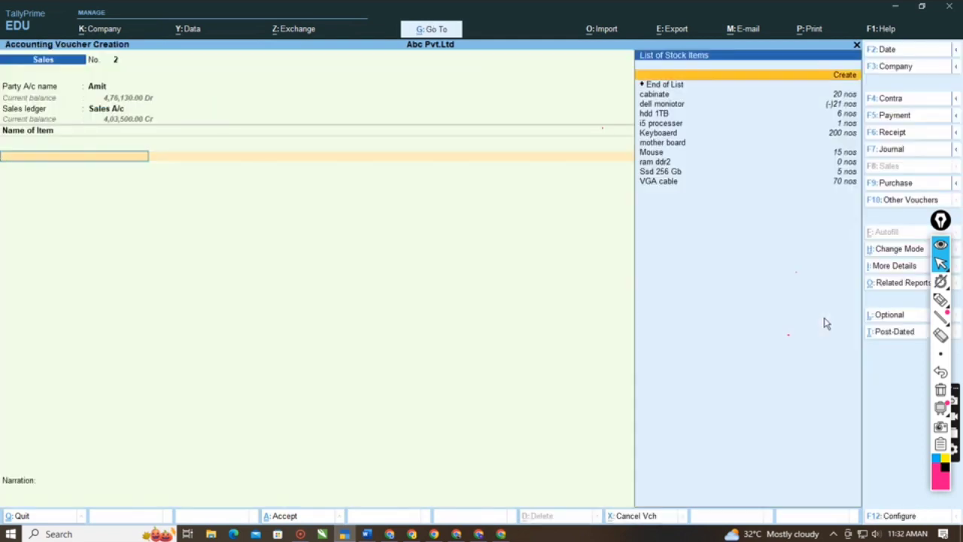
key(Down)
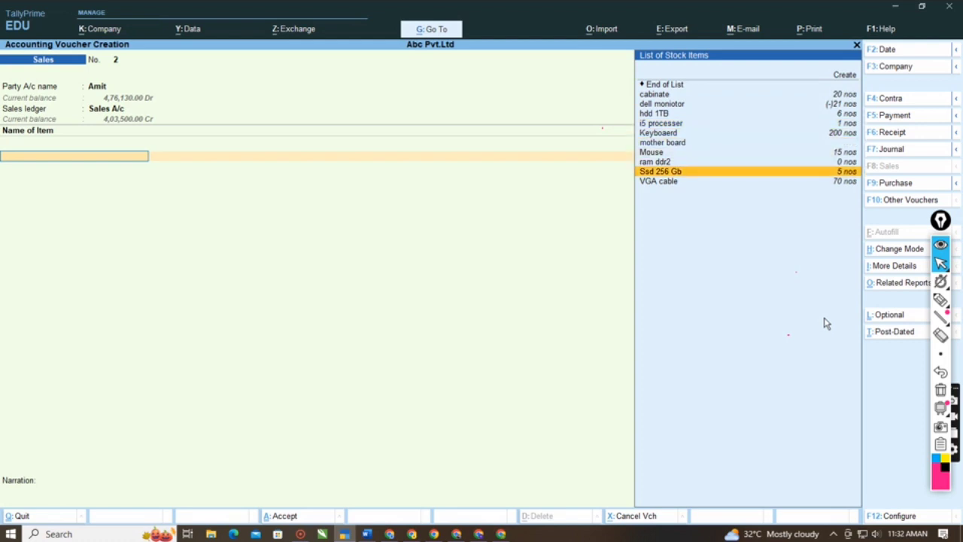
key(Down)
key(Up)
key(Up)
key(Up)
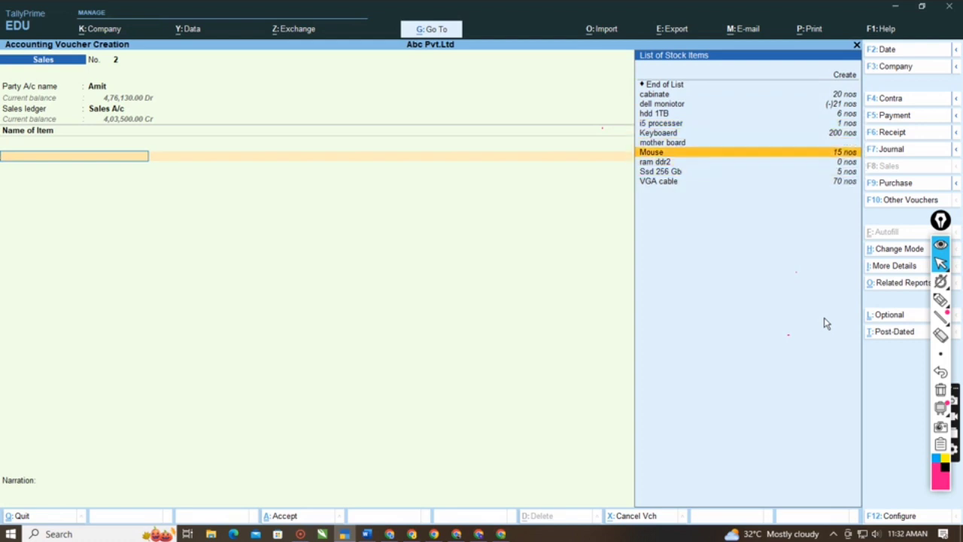
key(Up)
key(Down)
key(Down)
key(Down)
key(Up)
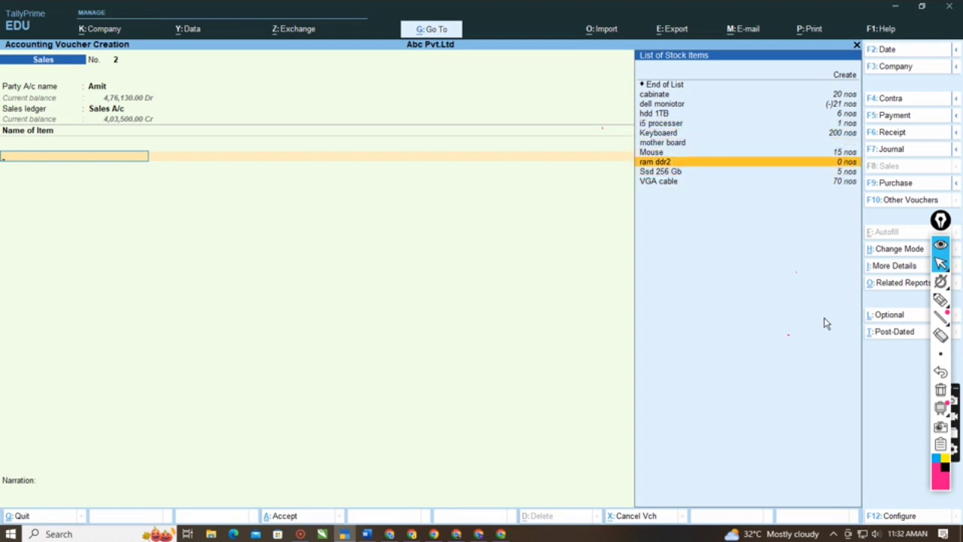
key(Down)
key(Up)
key(Up)
key(Up)
key(Up)
key(Up)
key(Up)
- Add the stock item i5 processer to the second sales voucher with 1 nos at a rate of 4,000
key(Up)
key(Up)
key(Up)
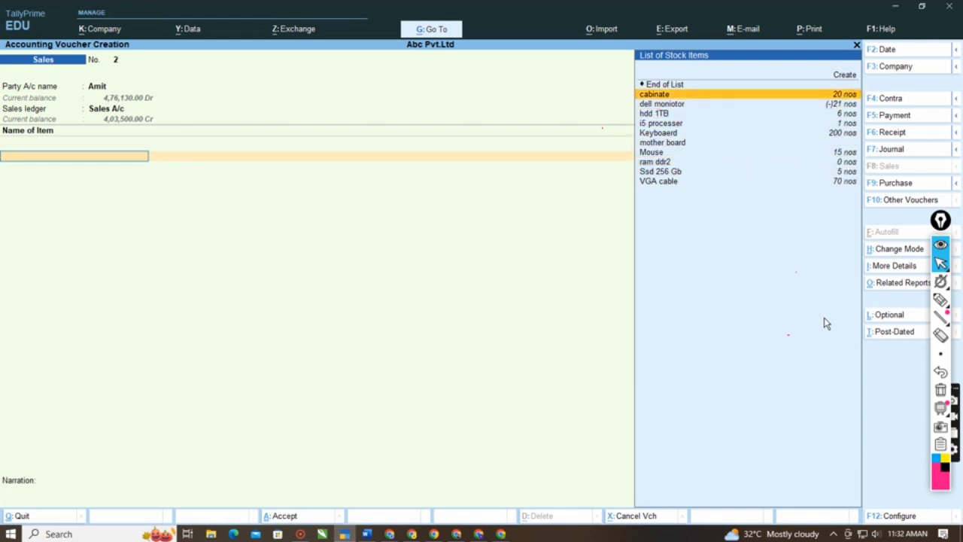
key(Down)
key(Down)
key(Down)
key(Down)
key(Up)
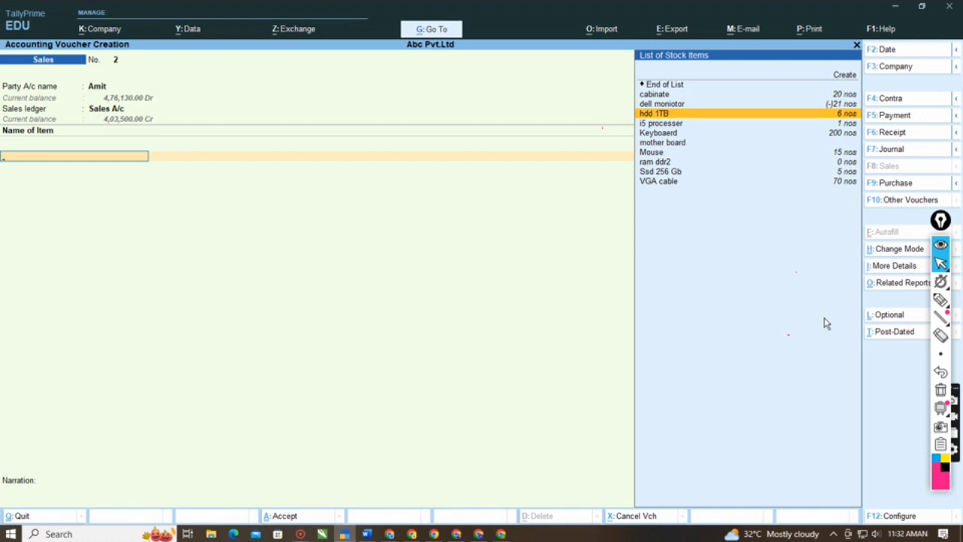
key(Down)
key(Down)
key(Up)
key(Down)
key(Up)
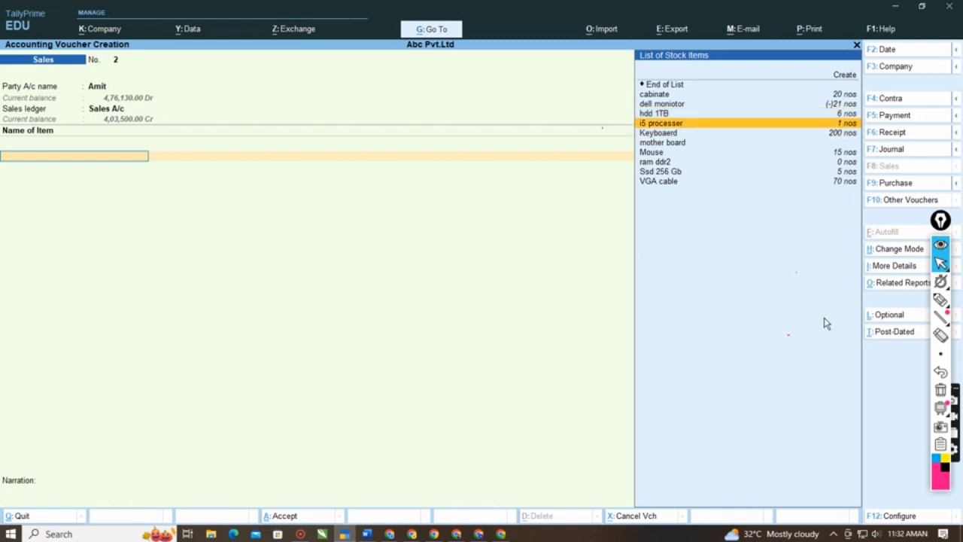
key(Return)
key(Return)
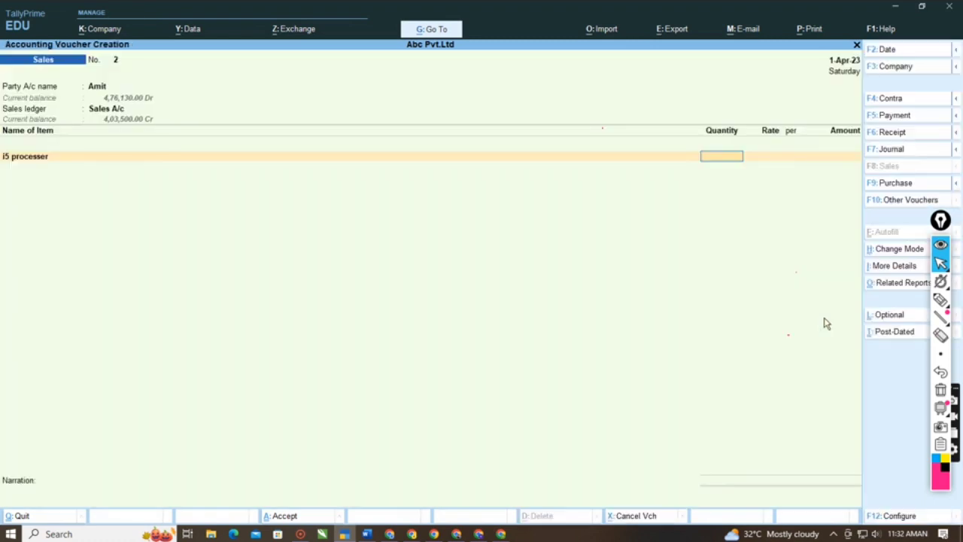
text(1)
key(Return)
key(Return)
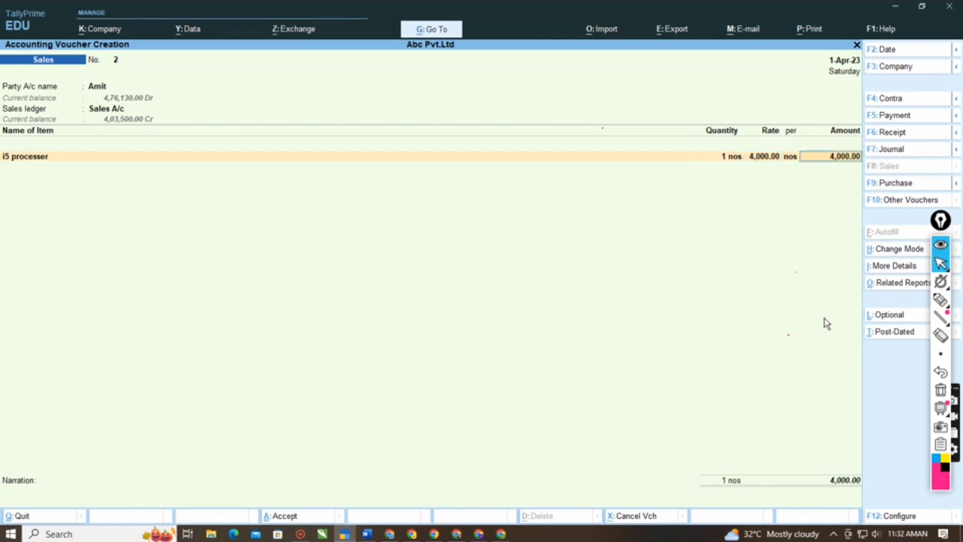
key(Return)
- Add the stock item Mouse to the second sales voucher with 10 nos at a rate of 400
key(Down)
key(Down)
key(Down)
key(Down)
key(Down)
key(Down)
key(Down)
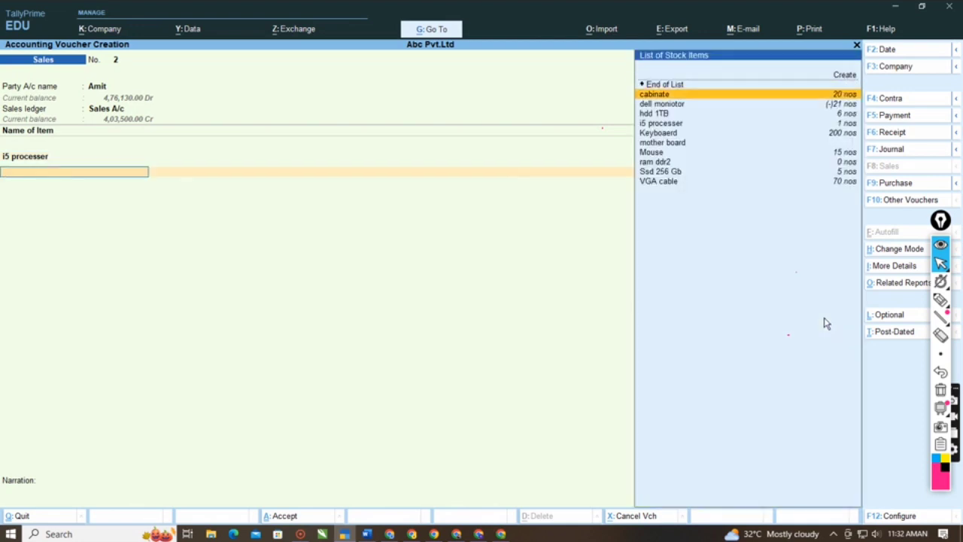
key(Up)
key(Down)
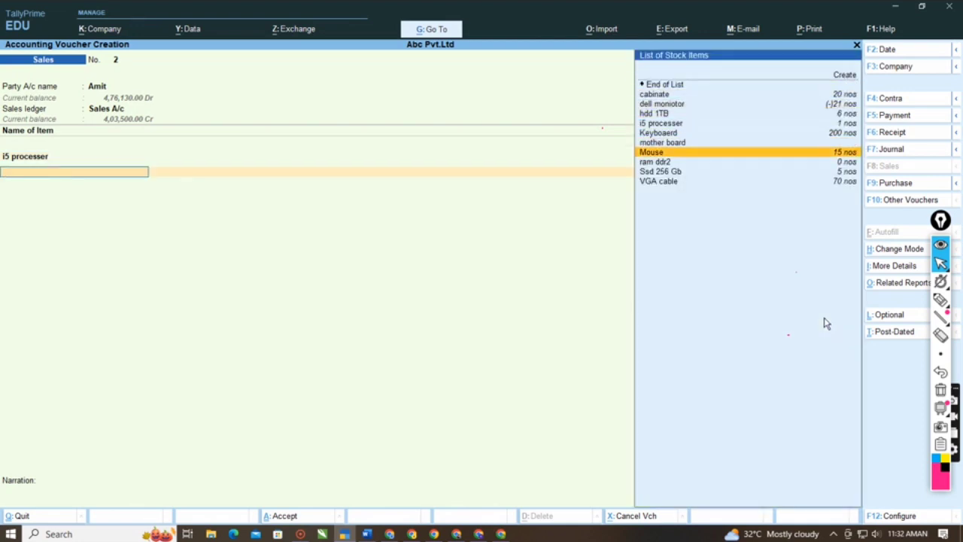
key(Return)
key(Return)
text(10)
key(Return)
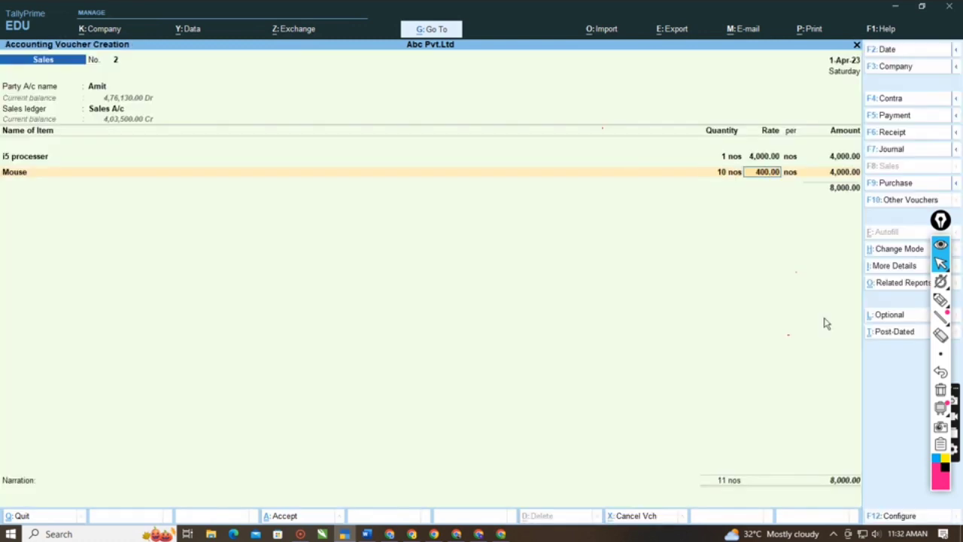
key(Return)
key(Return)
key(Return)
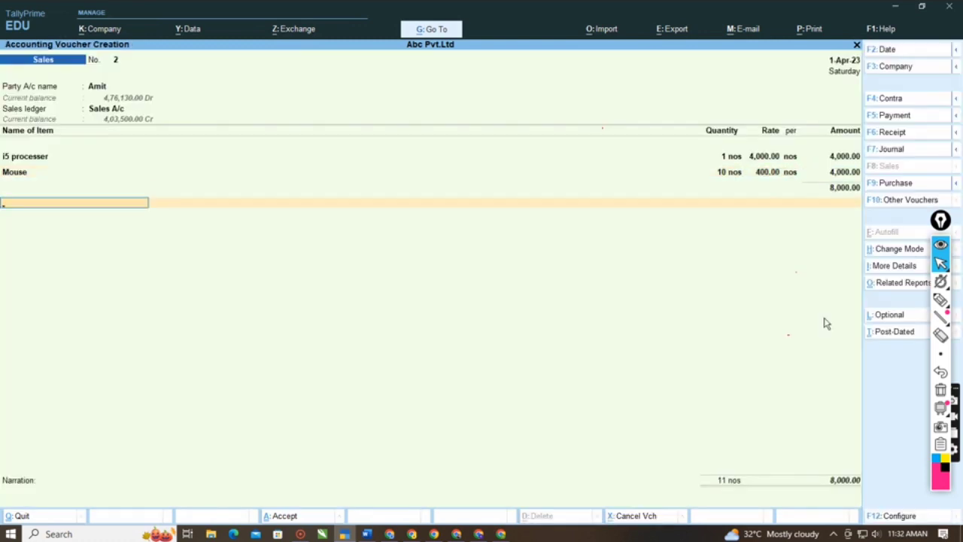
- Finish the Mouse line and start a new ledger named Outpuit Igst under Duties & Taxes from the sales voucher
key(alt+c)
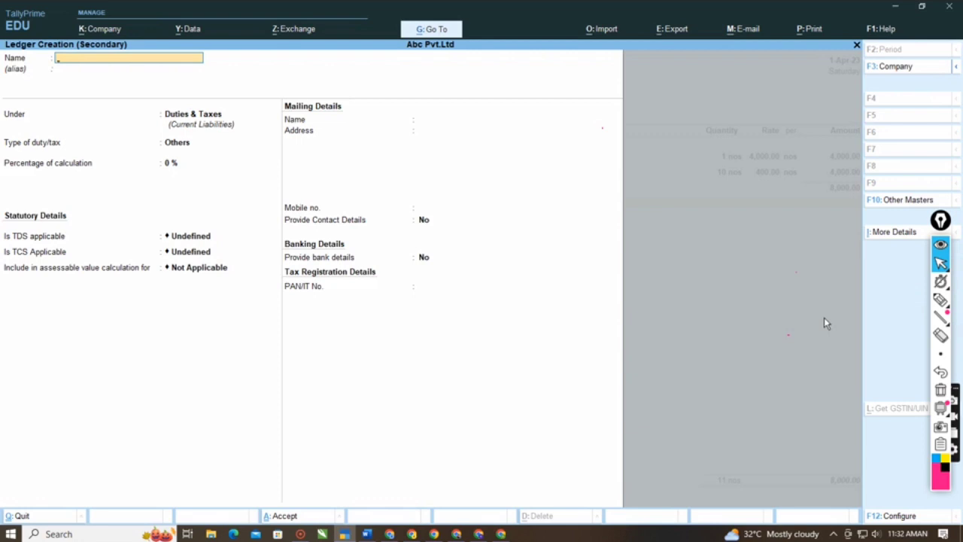
text(Outpuit Igst)
key(Return)
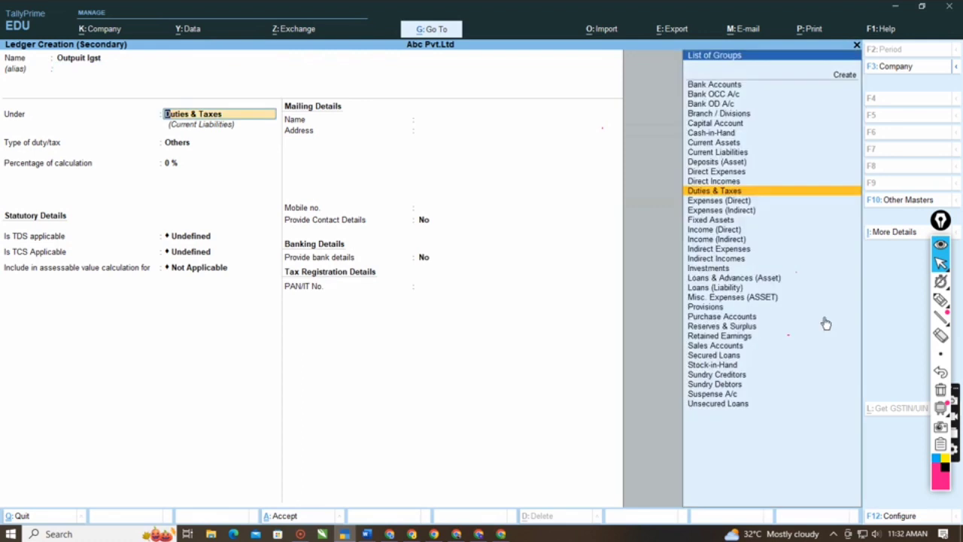
key(Return)
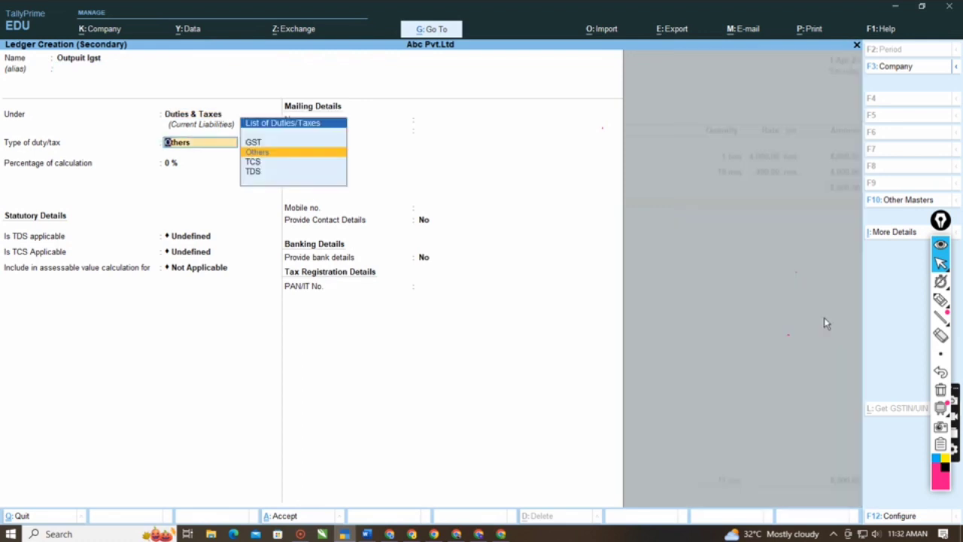
- Set the Outpuit Igst ledger's duty type to GST and tax type to Integrated Tax, then save it into the voucher
key(Up)
key(Return)
key(Down)
key(Down)
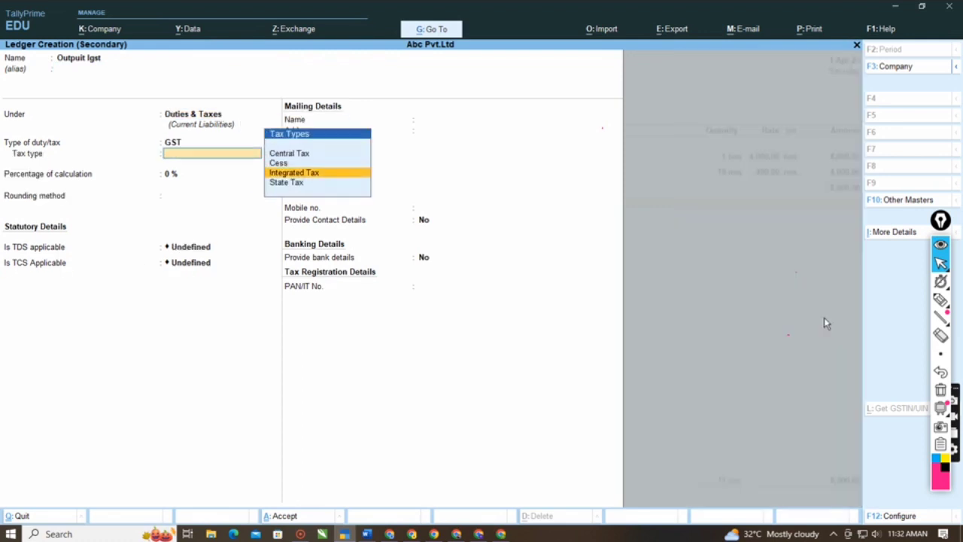
key(Return)
key(Return)
key(Return)
key(Return)
key(Return)
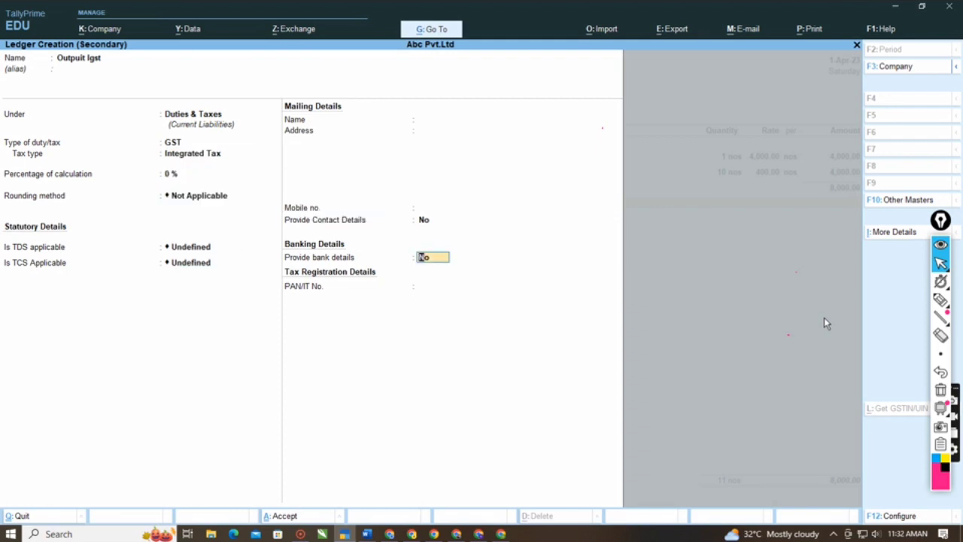
key(Return)
key(Return)
key(Return)
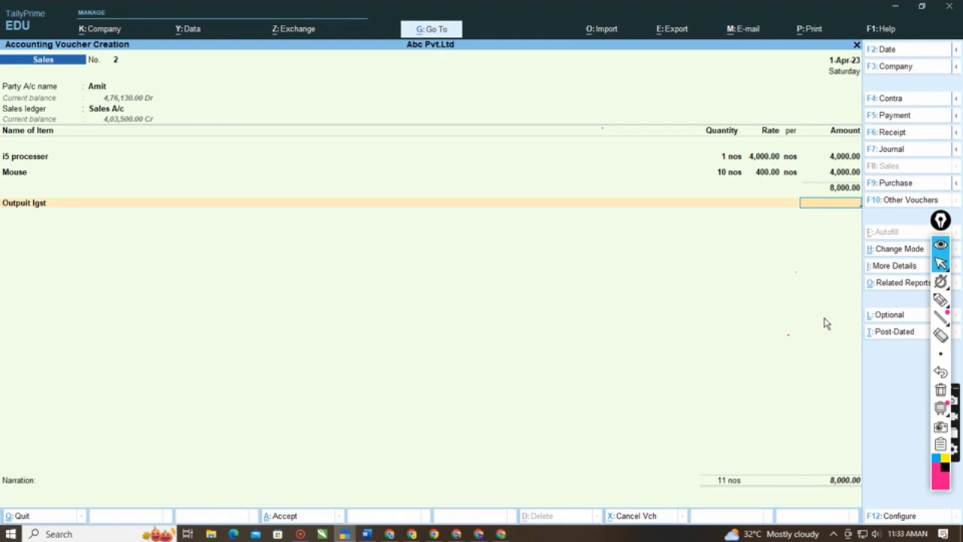
- Change the state in the current customer's ledger to Goa and save the ledger
click(96, 87)
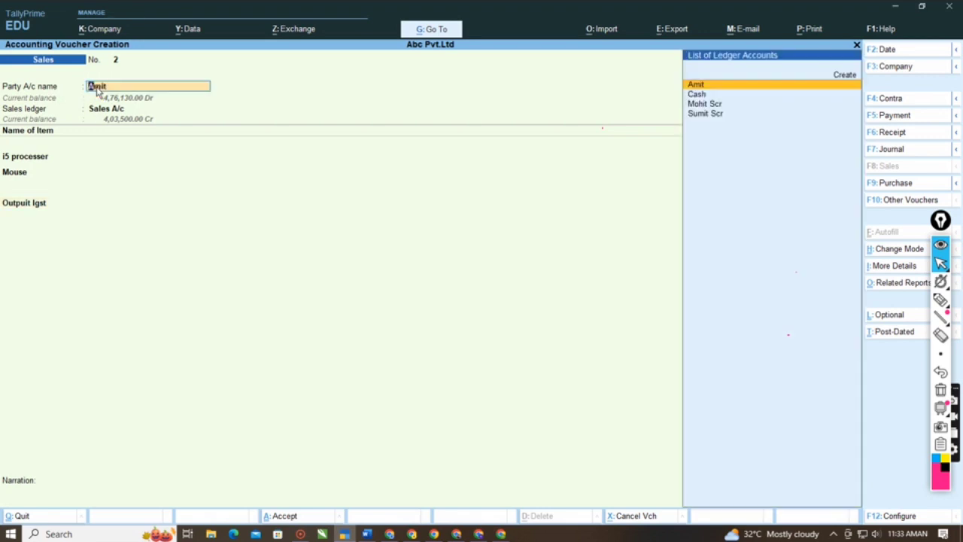
key(ctrl+Return)
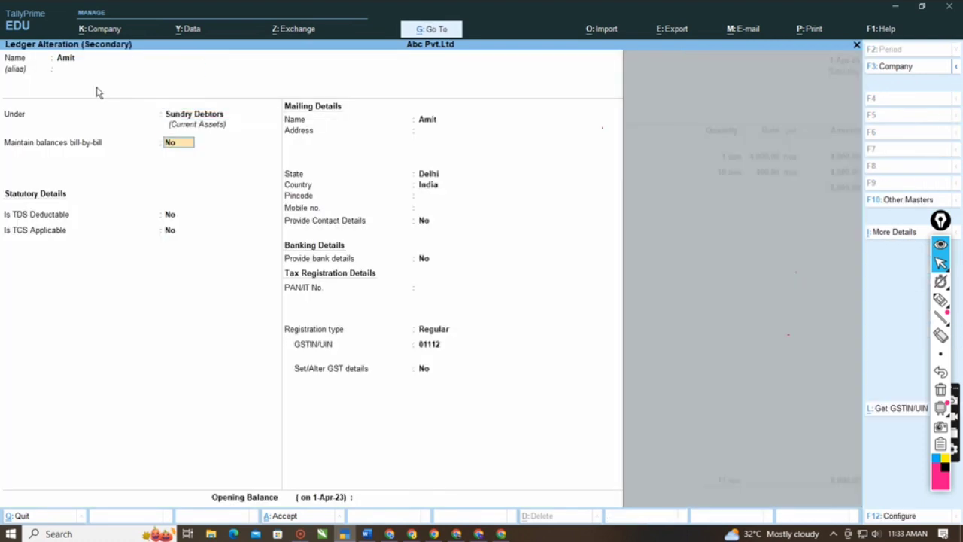
key(Return)
key(Return)
key(Return)
key(Return)
key(Return)
key(Return)
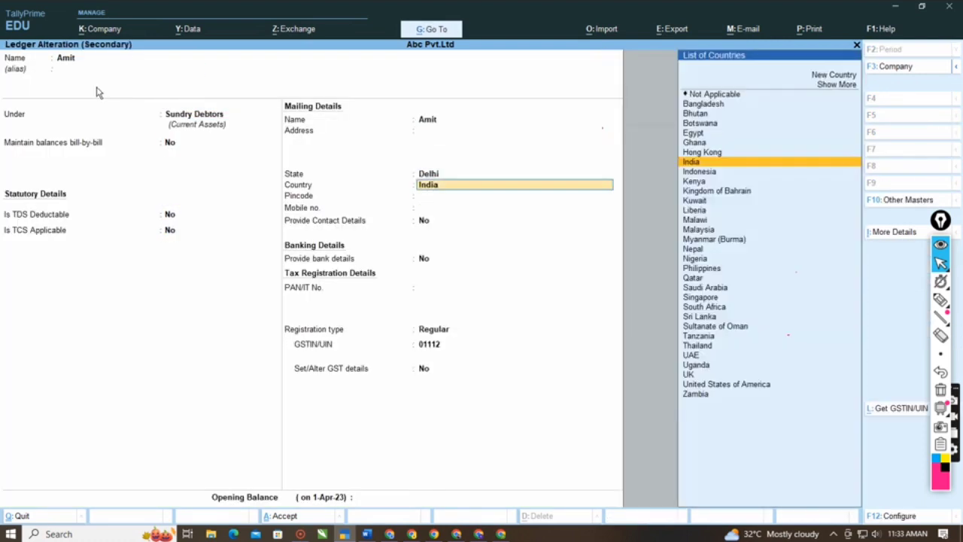
key(BackSpace)
key(Return)
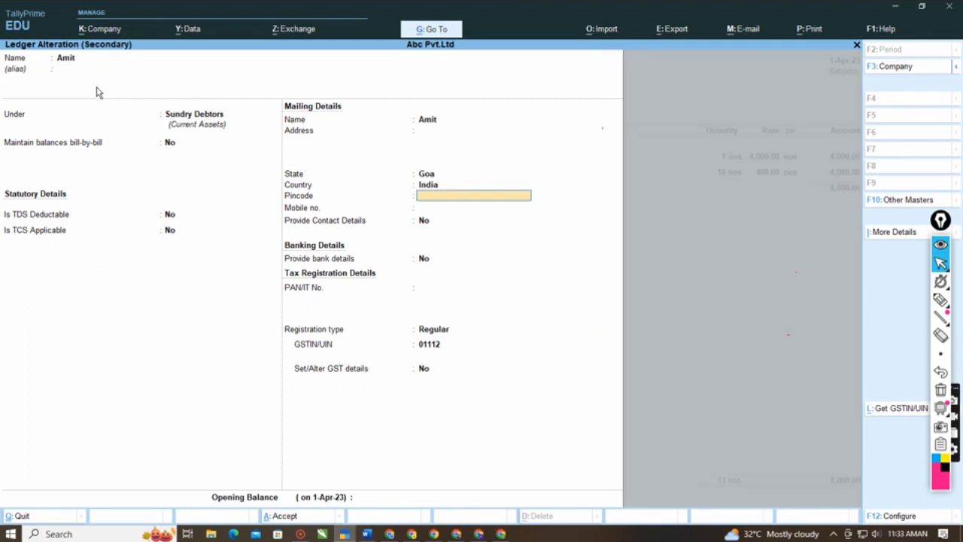
key(Return)
key(Return)
key(Return)
key(ctrl+a)
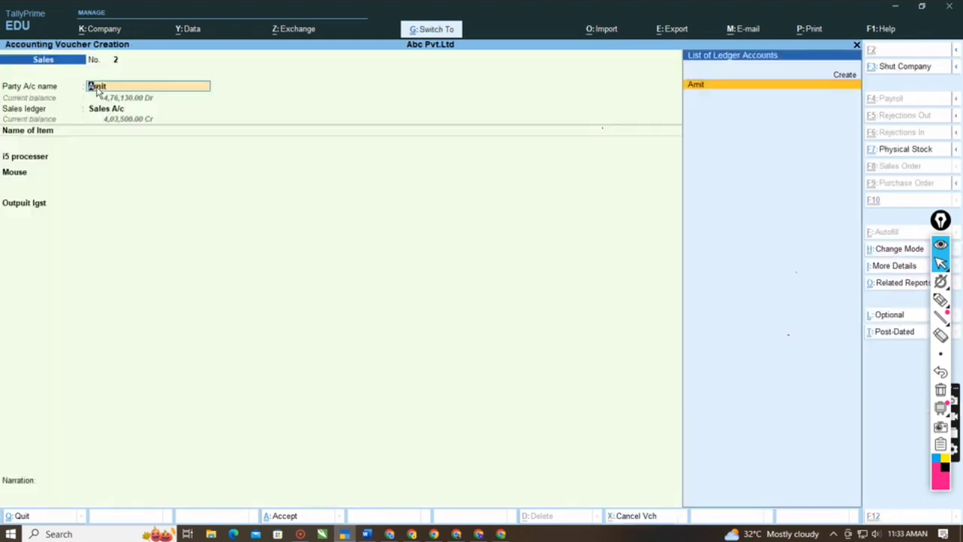
- Reselect the same customer as the voucher's party, keeping the dispatch details blank and the default party details
key(Return)
key(ctrl+a)
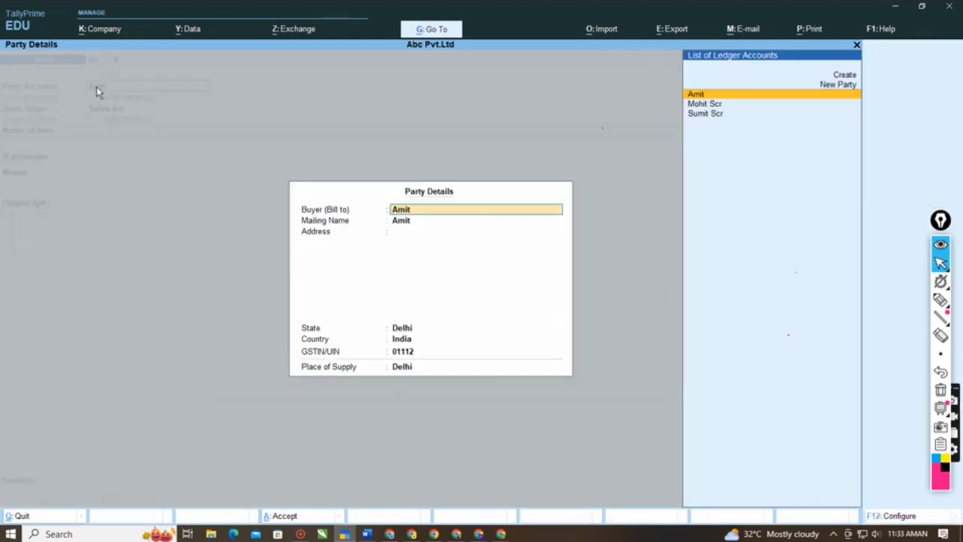
key(ctrl+a)
key(Return)
- Try to recalculate the Outpuit Igst amount by re-accepting the i5 processer and Mouse lines
key(Return)
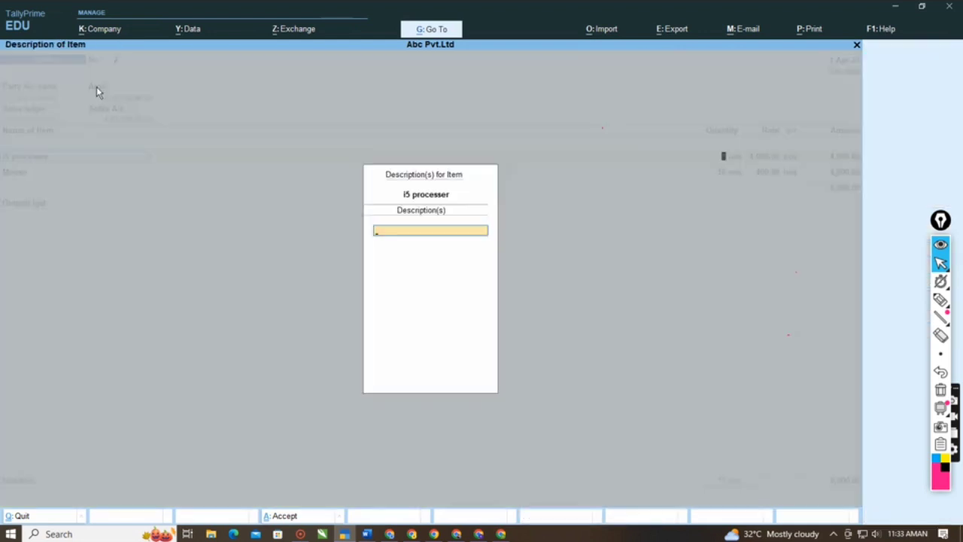
key(Return)
key(Return)
key(Return)
key(Return)
key(Return)
key(Return)
key(Return)
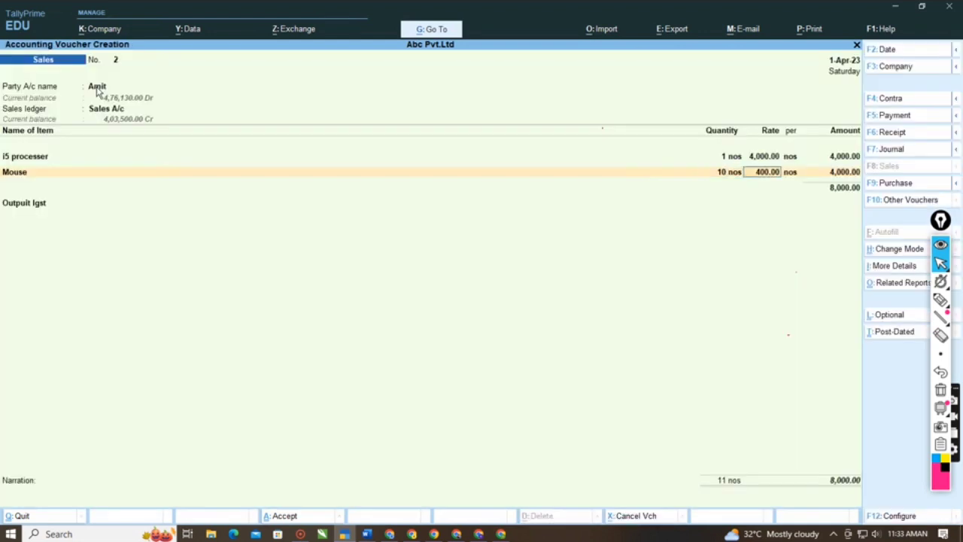
key(Return)
key(Return)
key(Return)
key(Return)
key(Return)
key(Return)
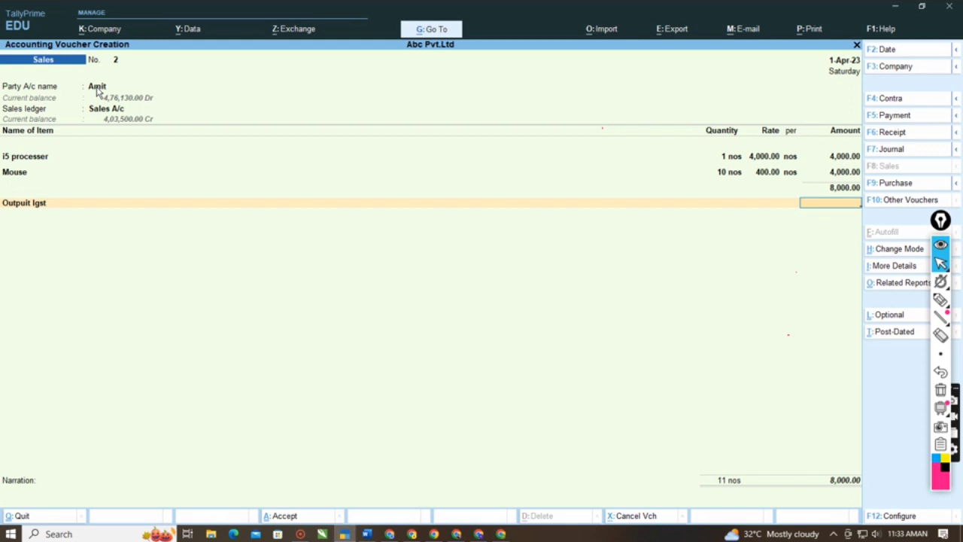
- Start a new customer ledger for the voucher's party with the customer's name, under Sundry Debtors, without bill-by-bill balances
click(96, 87)
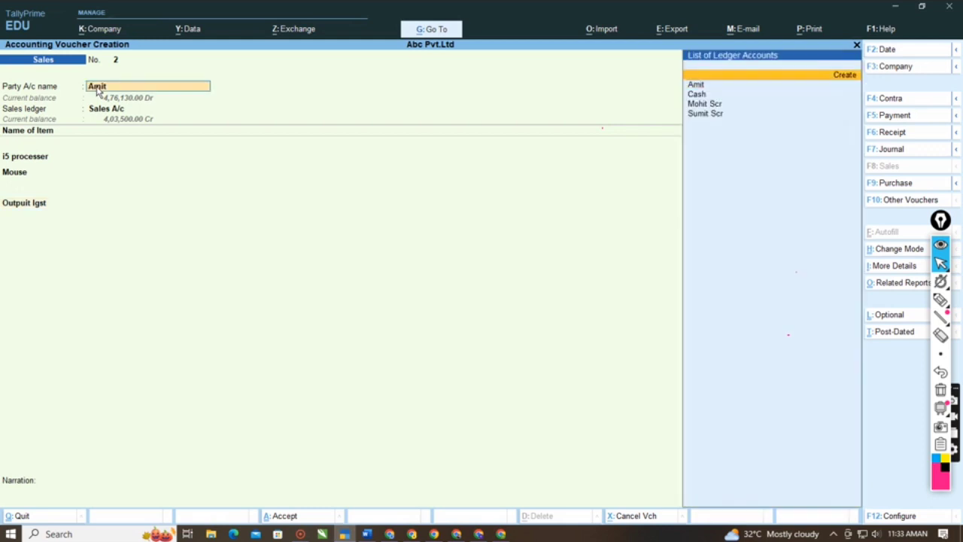
key(alt+c)
text(Manojj)
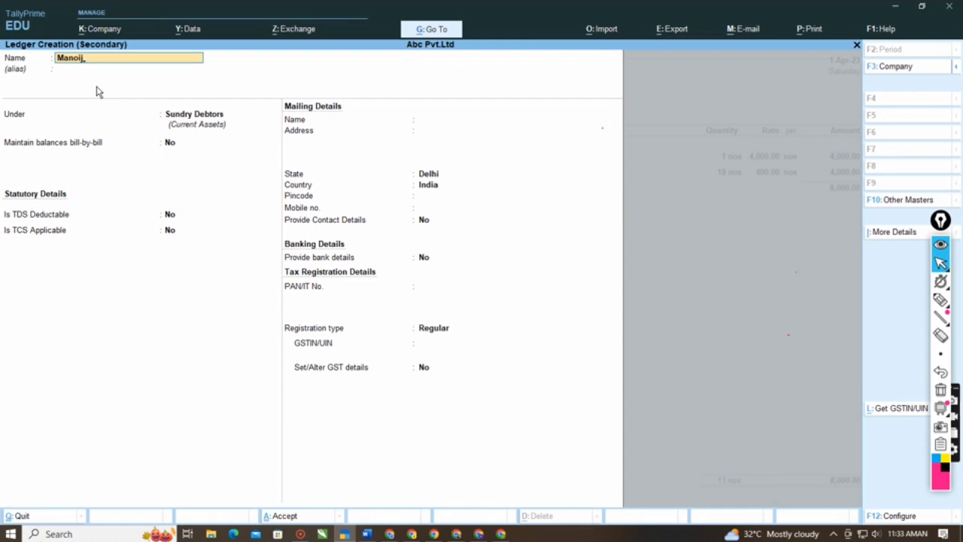
key(BackSpace)
text(j)
key(Return)
key(Return)
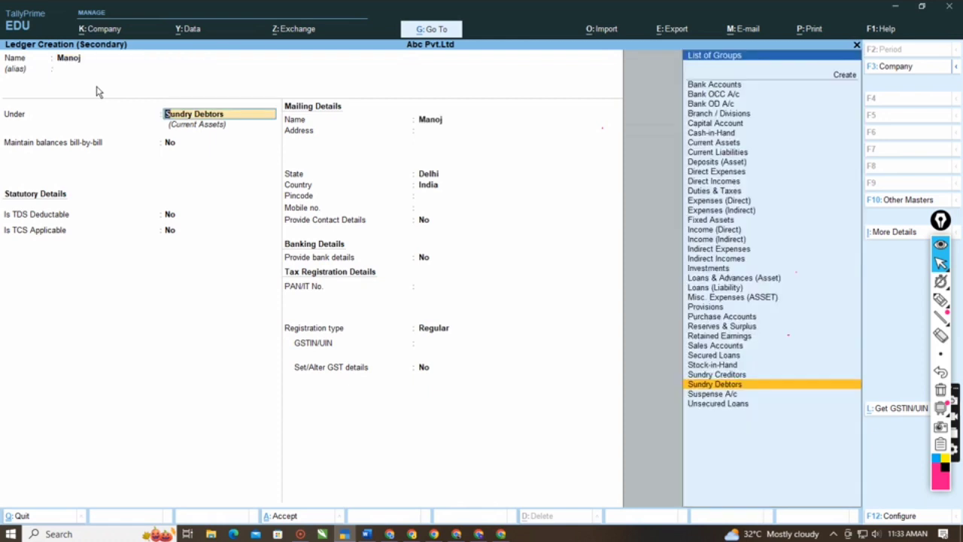
key(Return)
key(Return)
key(Return)
key(Return)
key(Return)
key(Return)
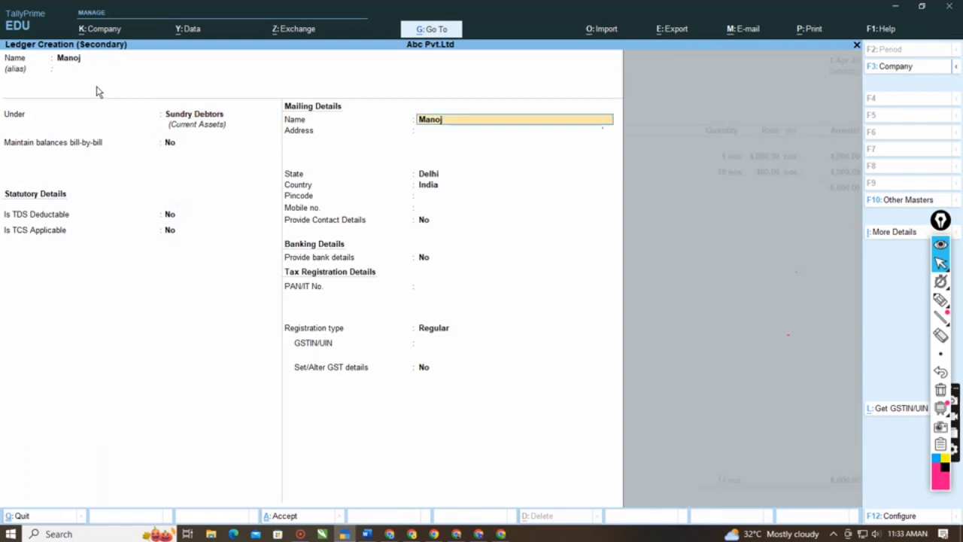
key(Return)
key(Return)
key(Return)
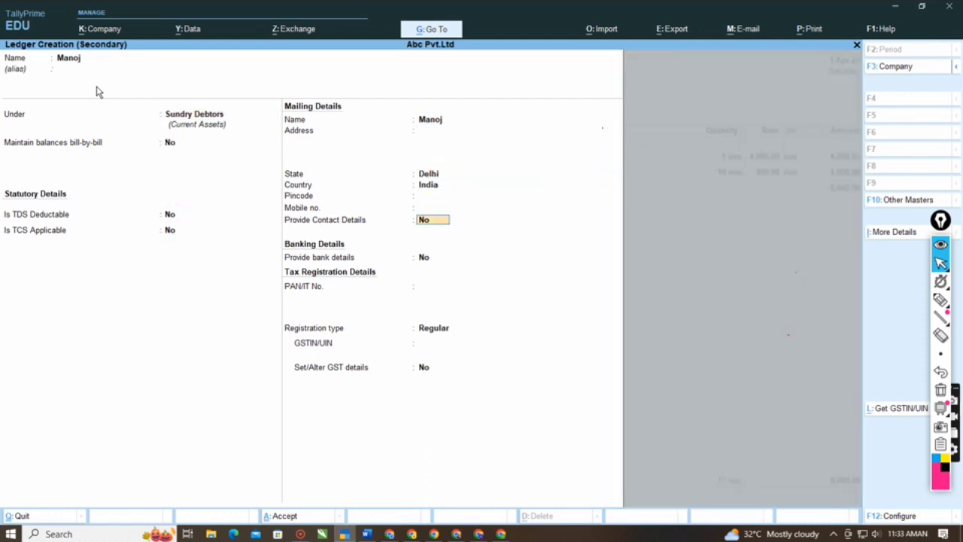
key(BackSpace)
key(BackSpace)
key(BackSpace)
key(Up)
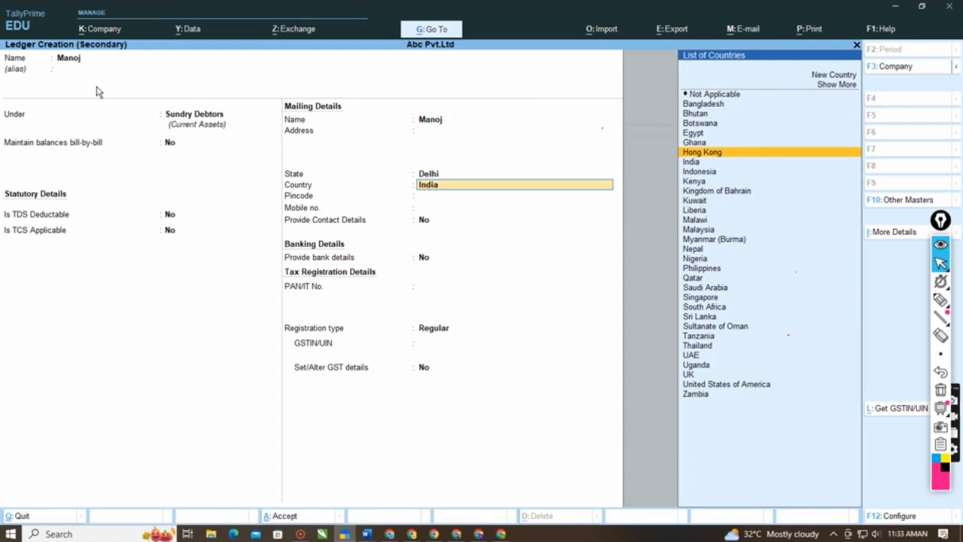
key(BackSpace)
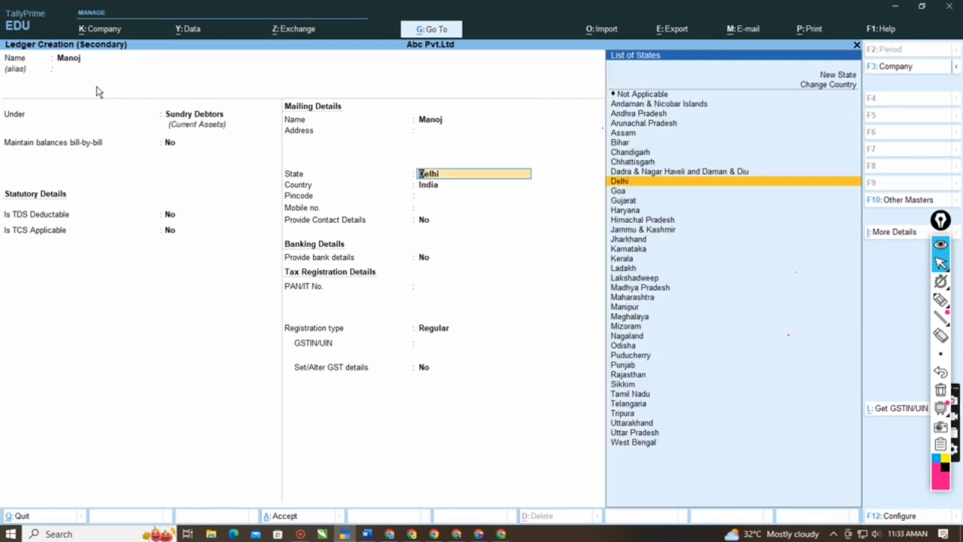
key(Down)
key(Down)
key(Down)
text(')
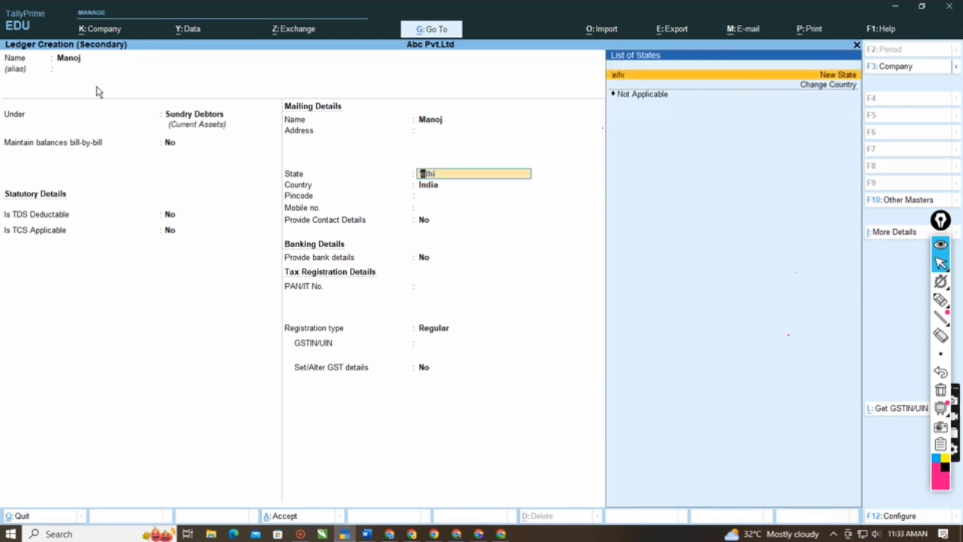
key(BackSpace)
key(BackSpace)
key(BackSpace)
key(BackSpace)
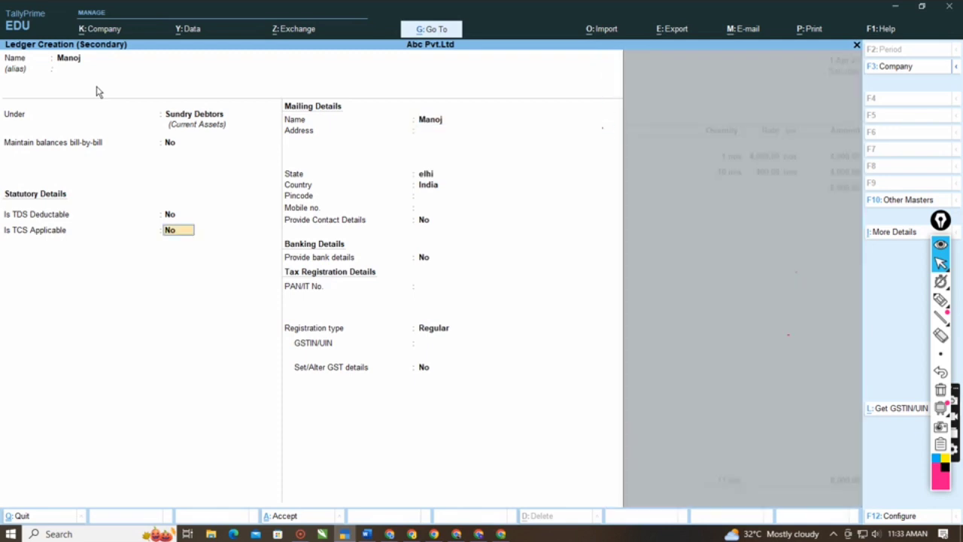
- Set the new customer's state to Haryana and leave the pincode, mobile number and contact details unfilled
key(Return)
key(Return)
key(Return)
key(Down)
key(Down)
key(Down)
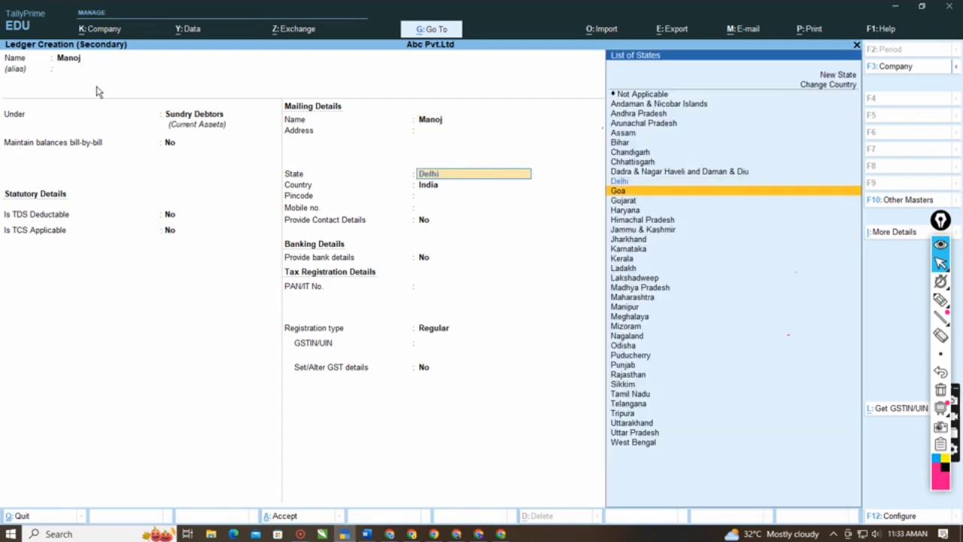
key(Return)
- Keep the Regular registration type, enter the customer's GSTIN/UIN and save the new ledger as the voucher's party
key(Return)
key(Return)
key(Return)
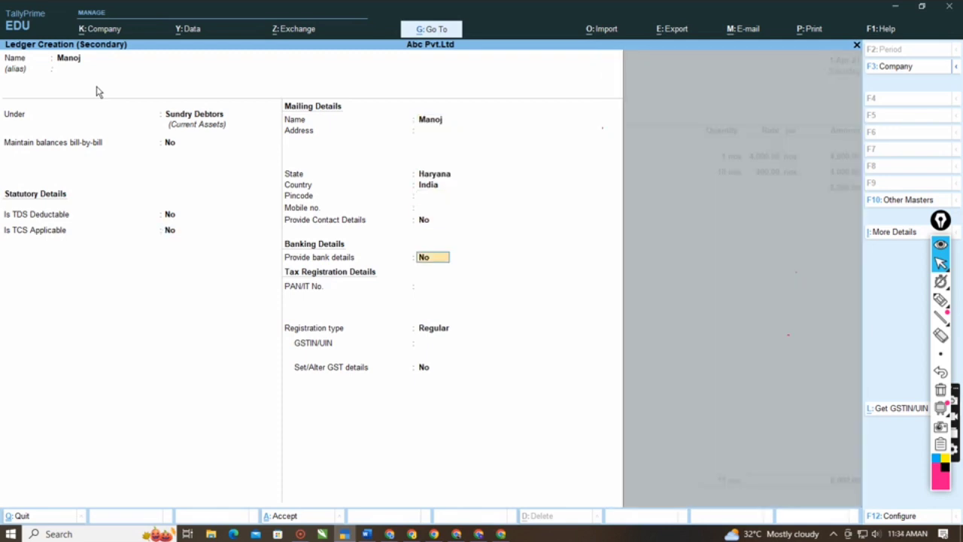
key(Return)
key(Return)
key(Return)
text(4424)
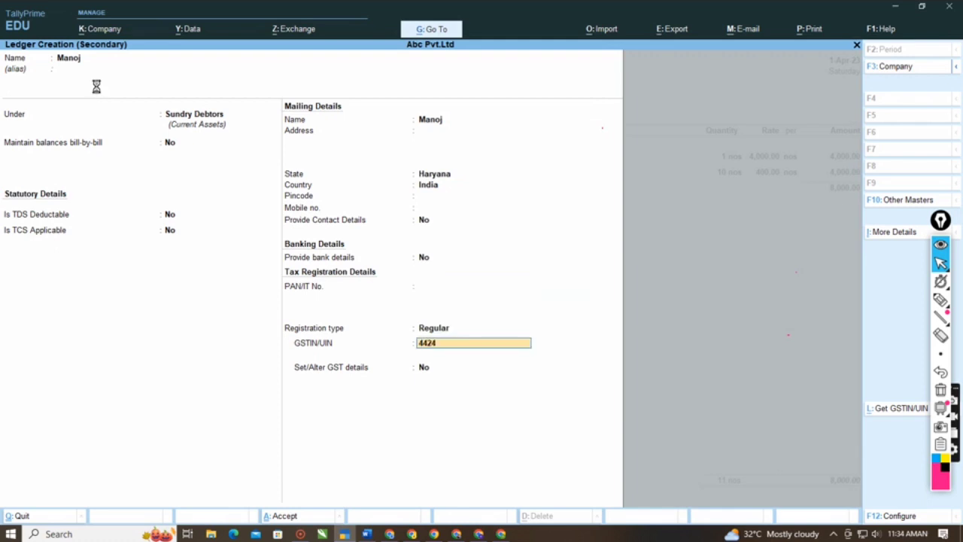
key(Return)
- Accept blank dispatch details and the default Haryana party details for the new customer, keeping Sales A/c as the sales ledger
key(Return)
key(Return)
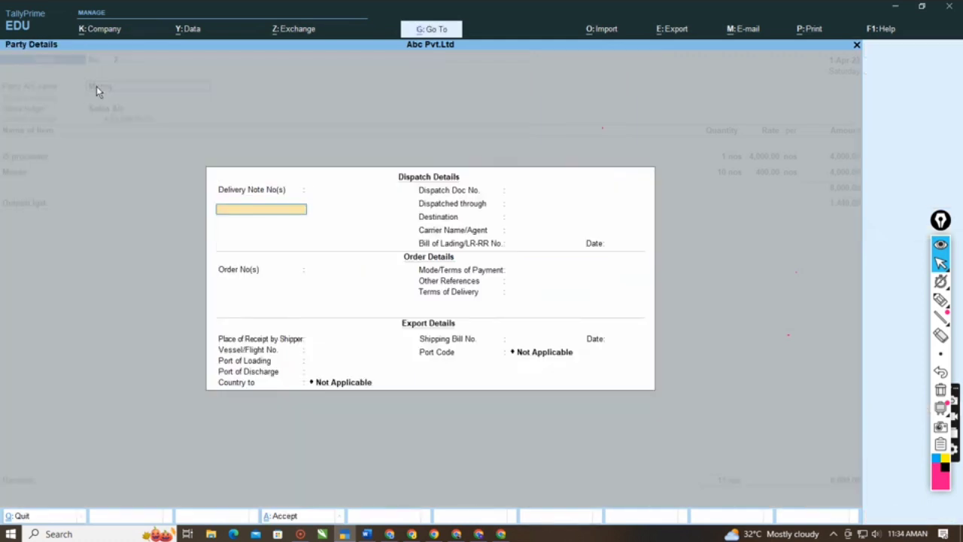
key(Return)
key(ctrl+a)
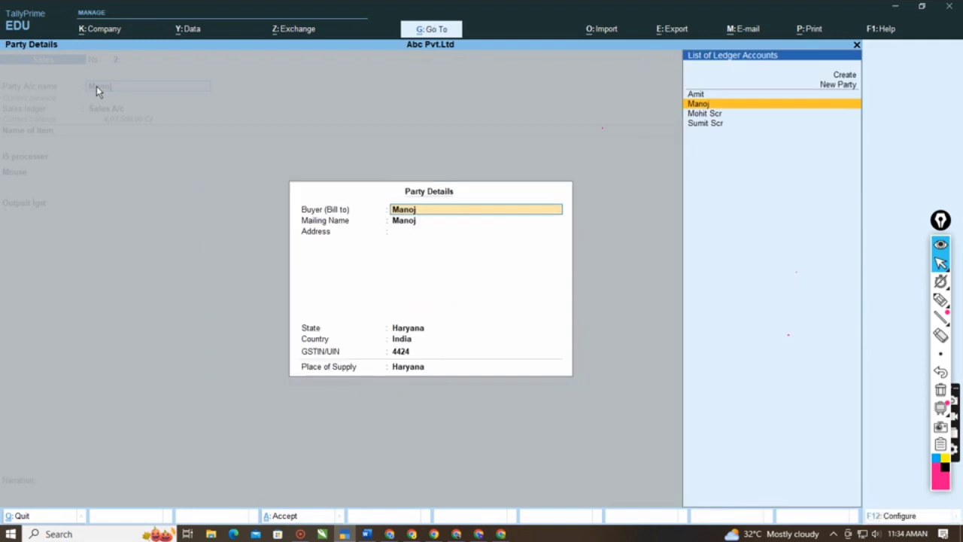
key(ctrl+a)
key(Return)
key(Return)
key(Return)
key(Return)
key(Return)
key(Return)
key(Return)
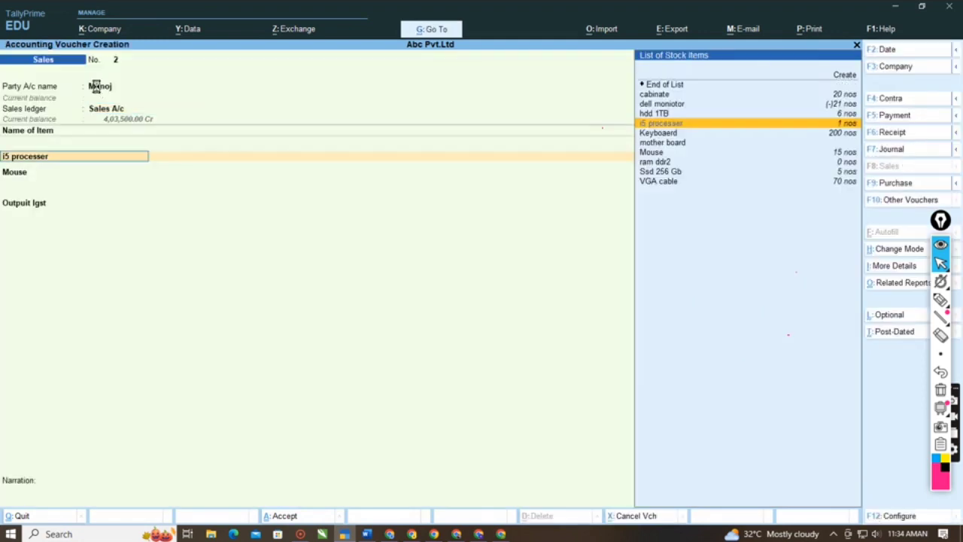
- Re-accept the i5 processer and Mouse lines and apply the Outpuit Igst ledger to the interstate sale
key(Return)
key(Return)
key(Return)
key(Return)
key(Return)
key(Return)
key(Return)
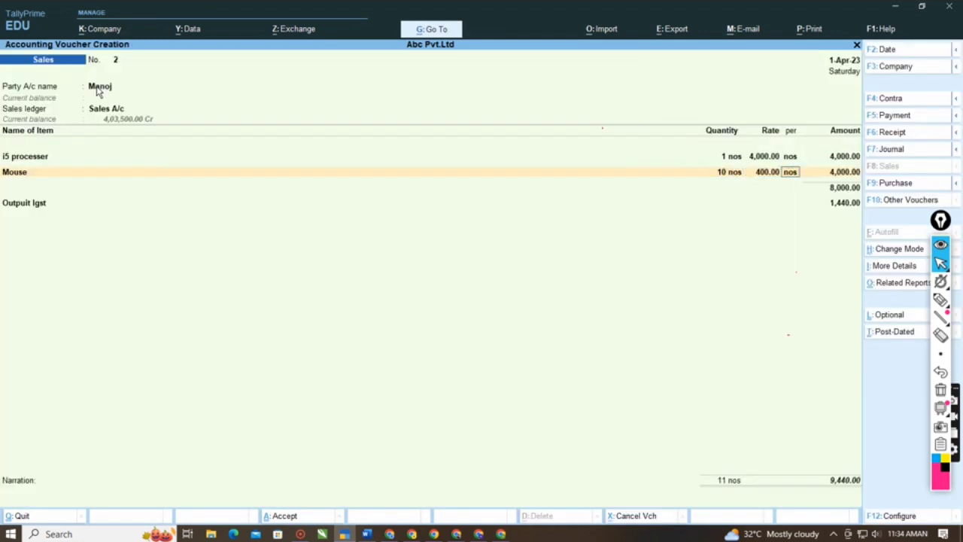
key(Return)
key(Return)
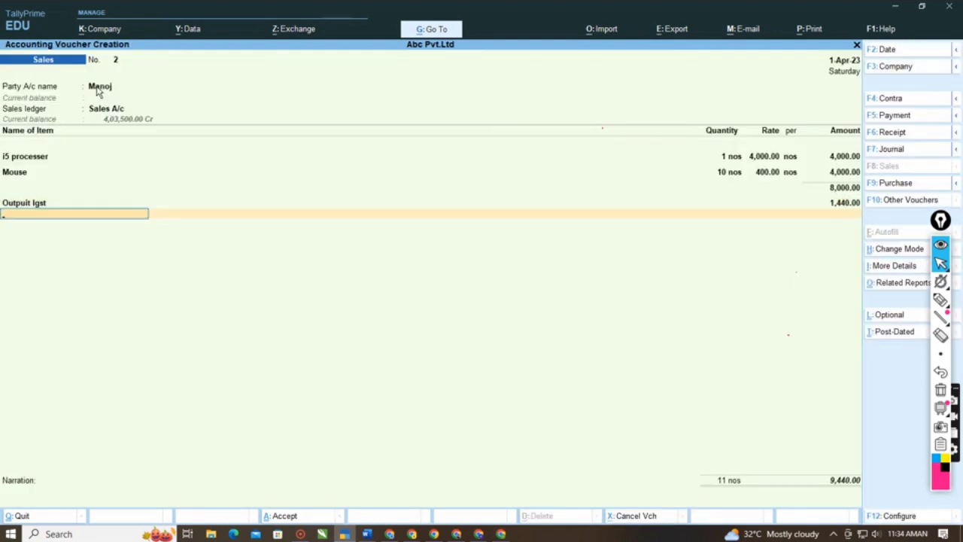
key(BackSpace)
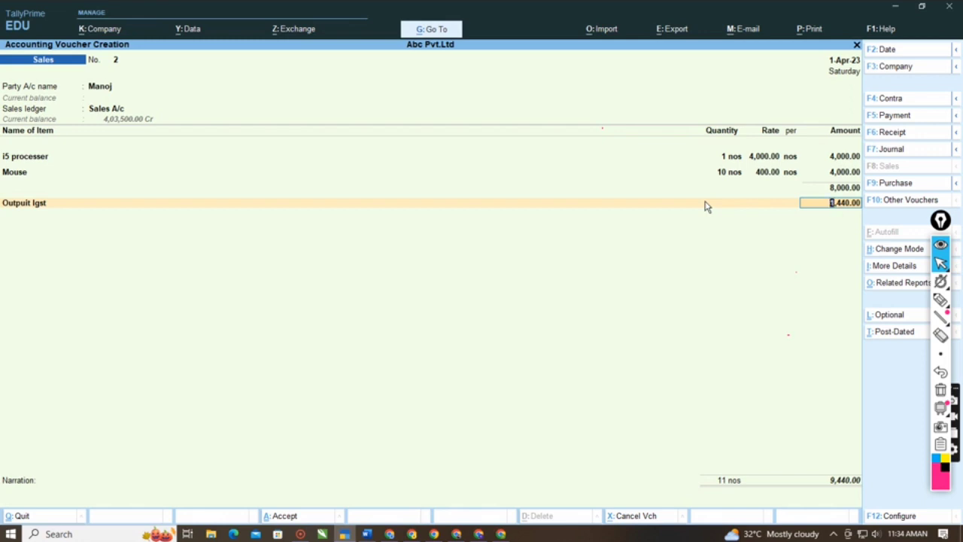
- Reconfirm the interstate sale's customer with blank dispatch details and default party details, save the sales voucher and leave voucher entry
click(92, 88)
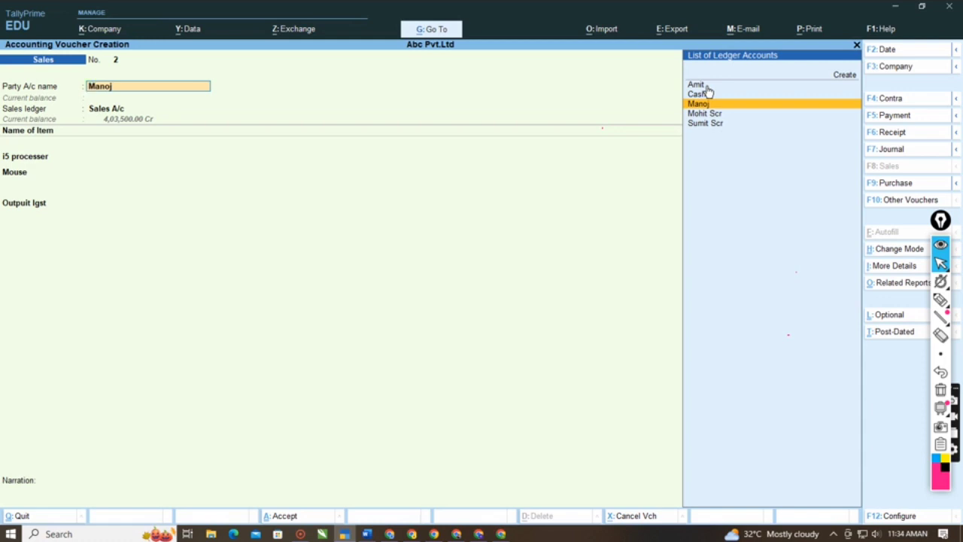
key(Return)
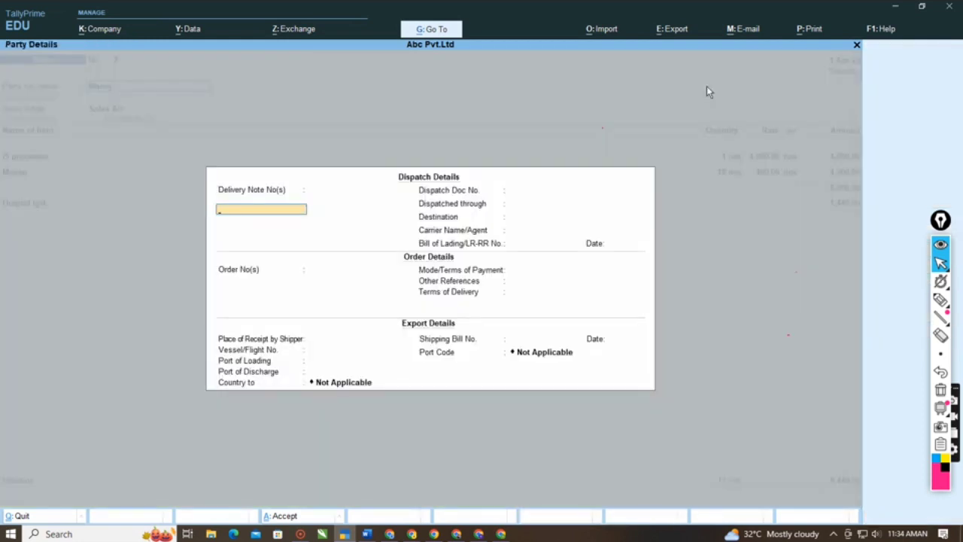
key(ctrl+a)
key(ctrl+a)
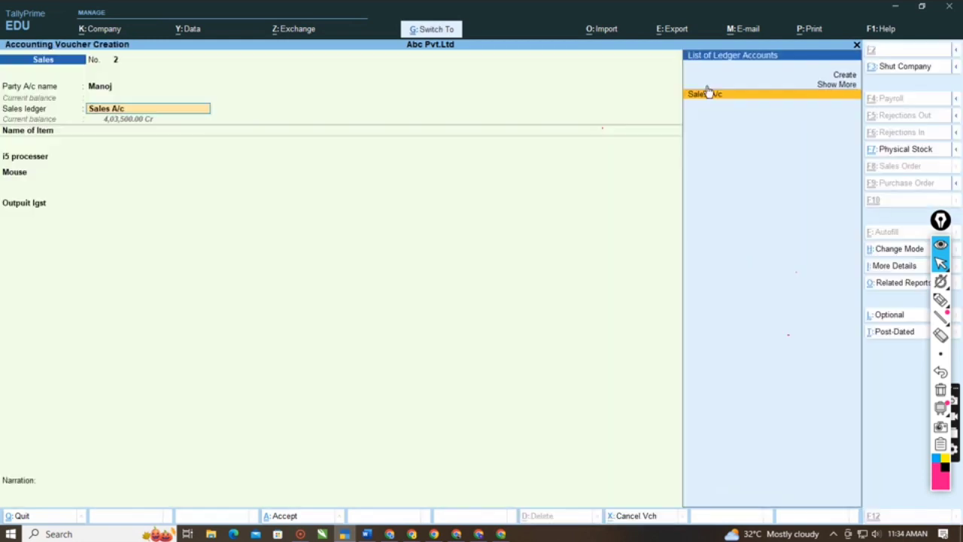
key(ctrl+a)
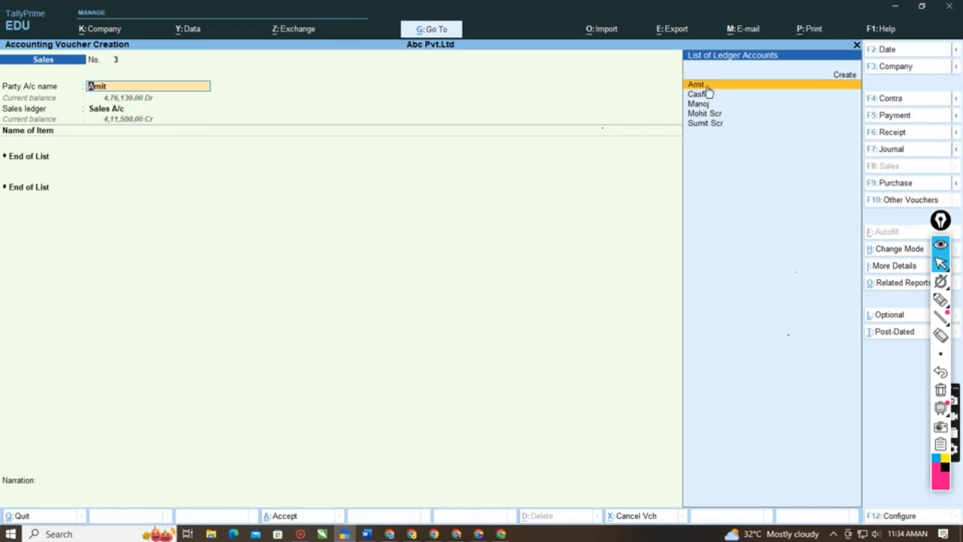
key(Escape)
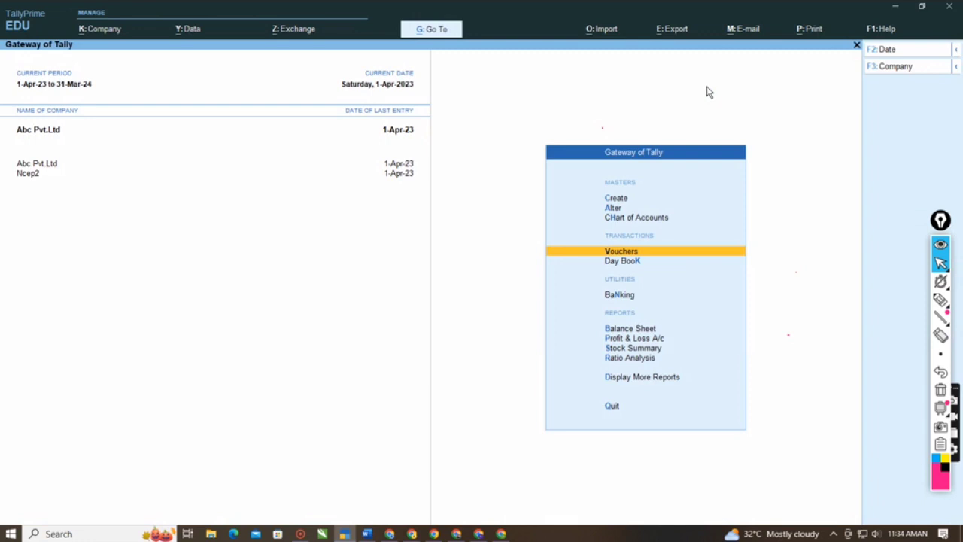
- Review item-wise closing balances for the Computer Items' group in the Stock Summary, checking the dell moniotor quantity
key(Down)
key(Down)
key(Down)
key(Down)
key(Down)
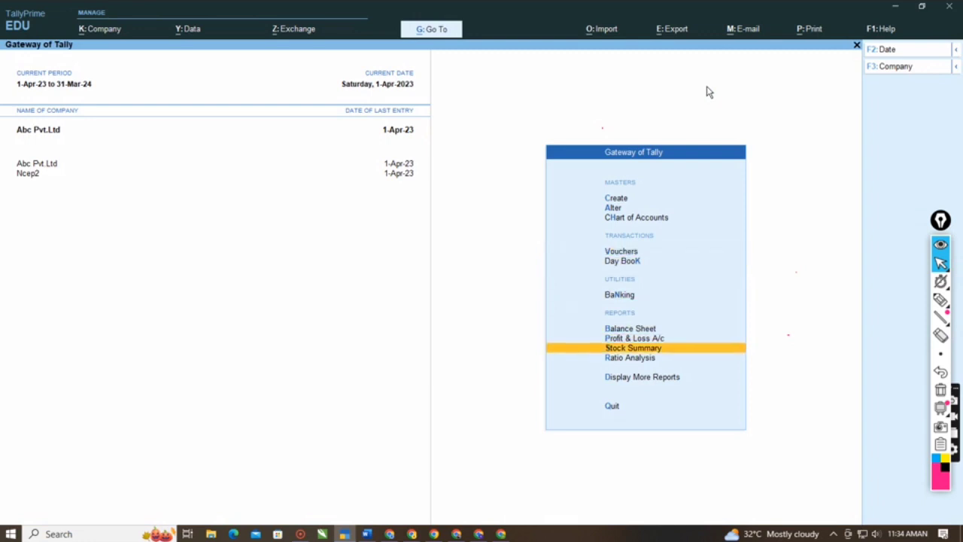
key(Return)
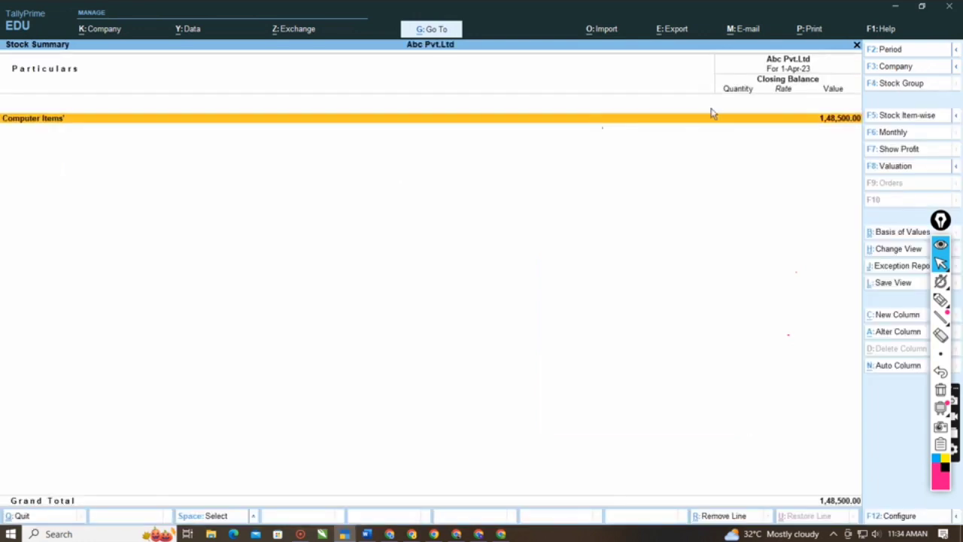
click(713, 118)
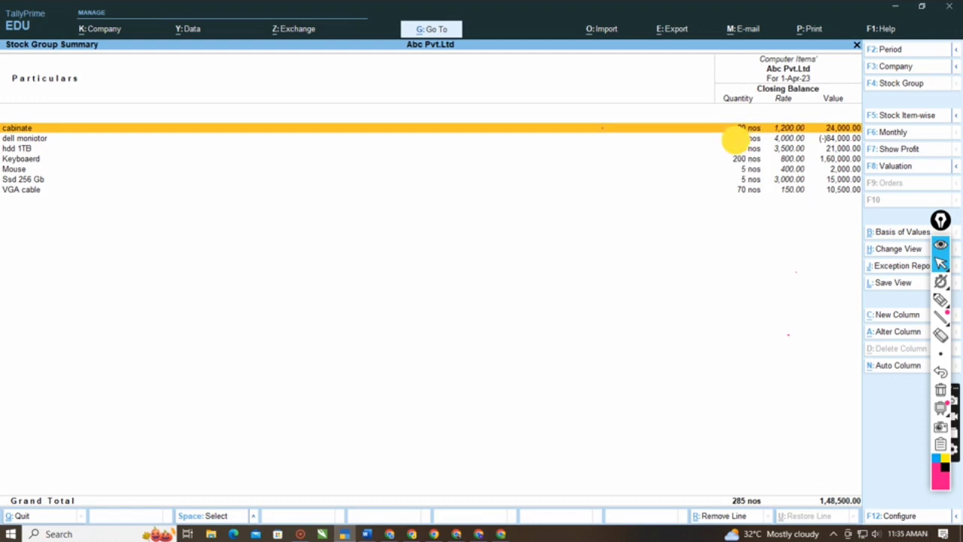
click(737, 140)
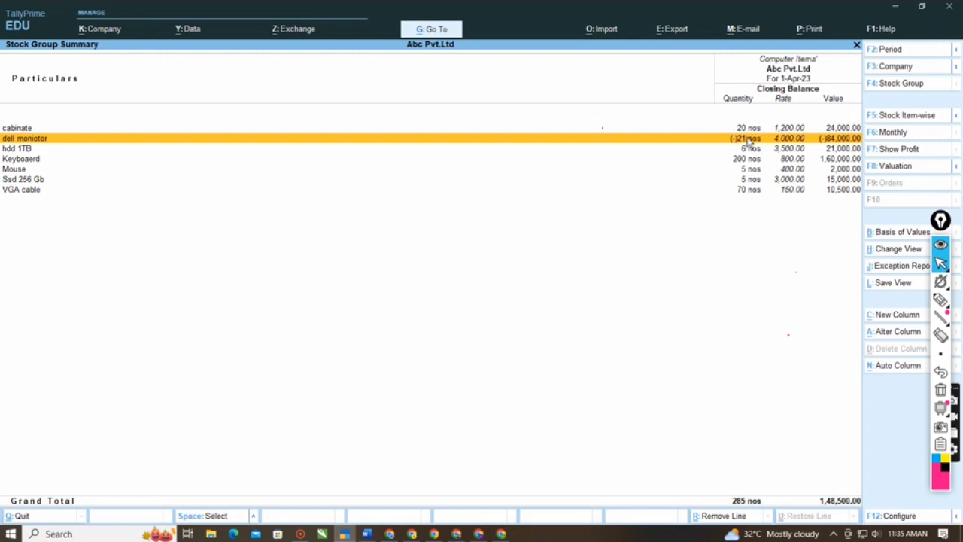
key(Escape)
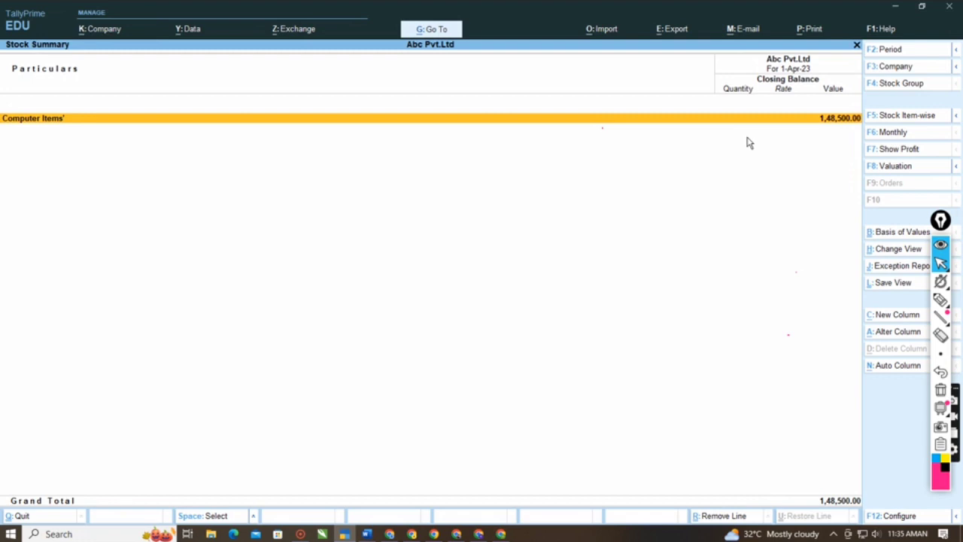